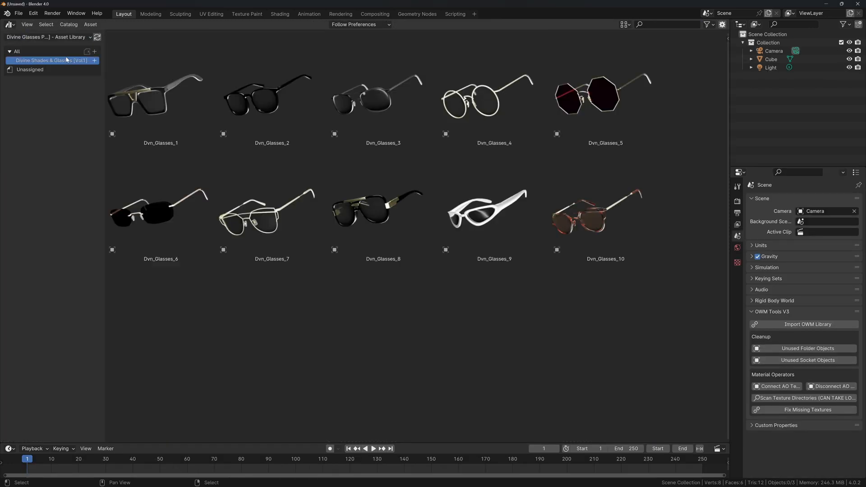
# Switch the Asset Browser library to Divine Assets and show the Divine Threads & Zips catalog.
pyautogui.click(50, 38)
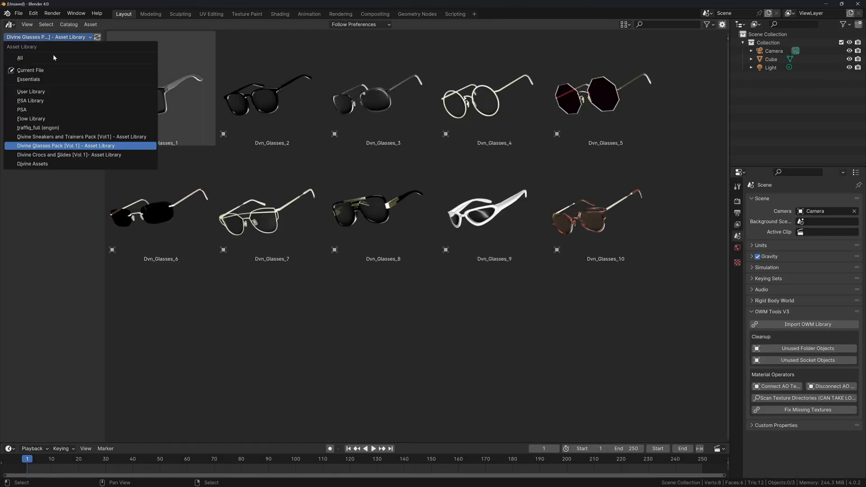
pyautogui.click(56, 137)
pyautogui.click(53, 37)
pyautogui.click(50, 163)
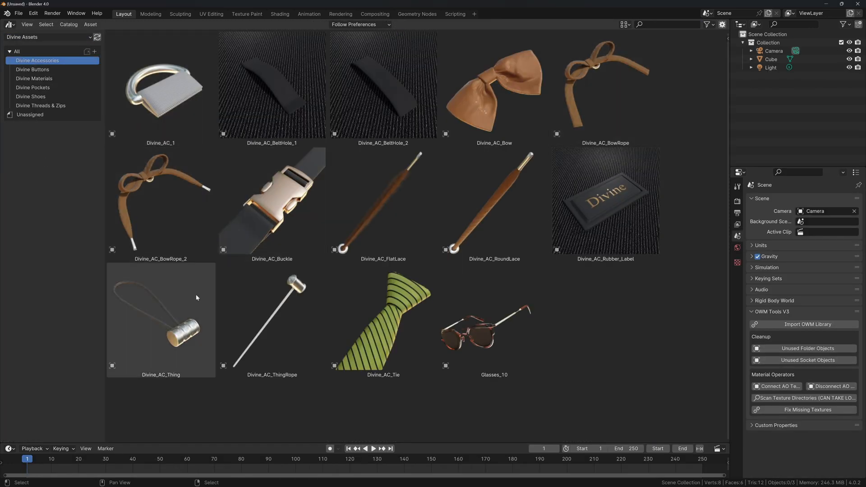
pyautogui.click(40, 106)
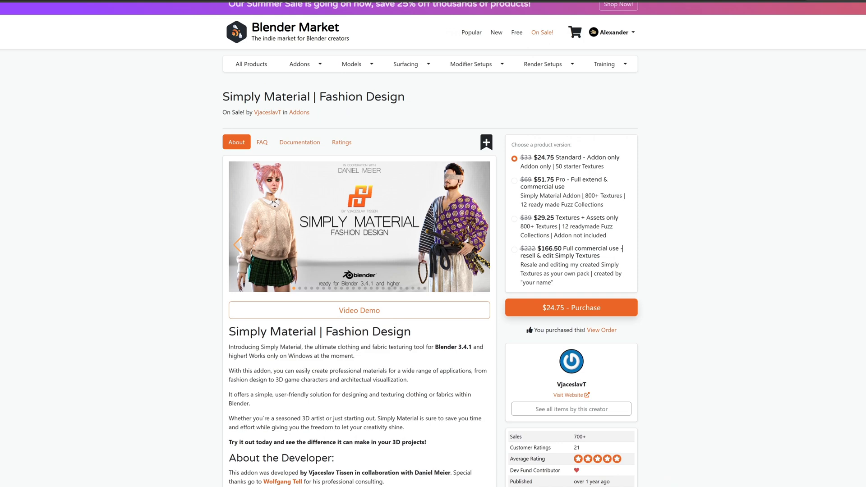
# Scroll the Simply Material product page down to the Tearing, Glitter and Hair | Fuzzles sections.
pyautogui.scroll(-12, 719, 208)
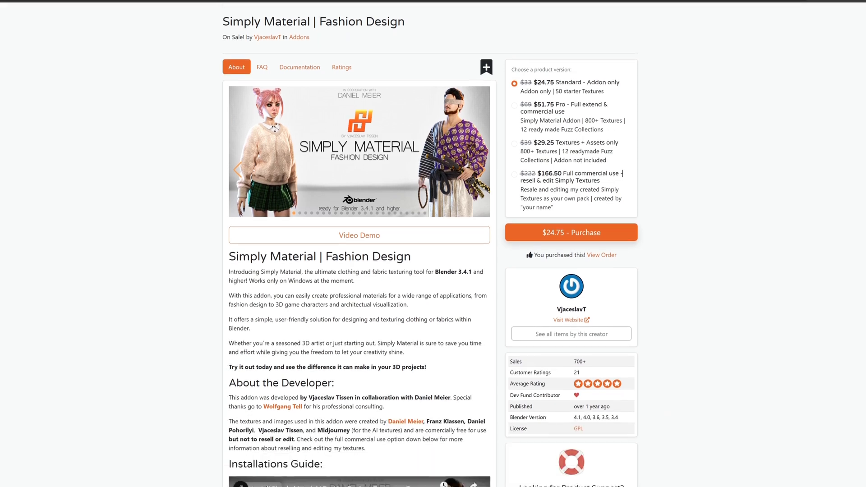
pyautogui.scroll(-6, 719, 208)
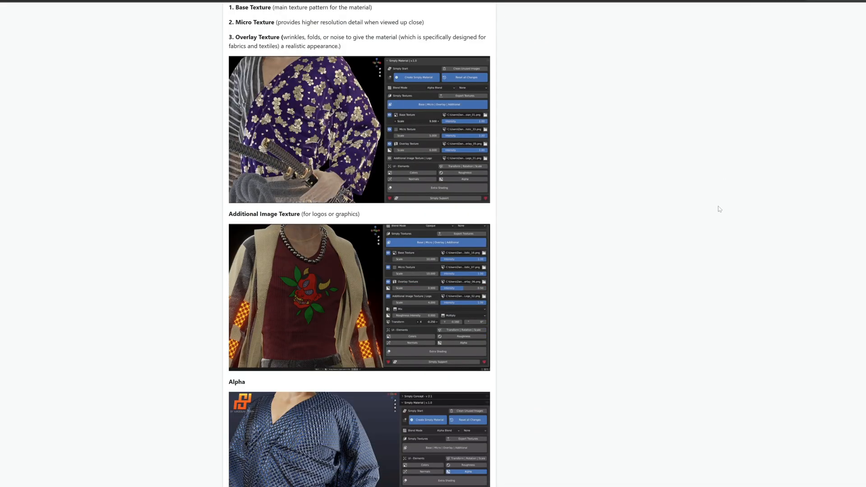
pyautogui.scroll(-6, 719, 208)
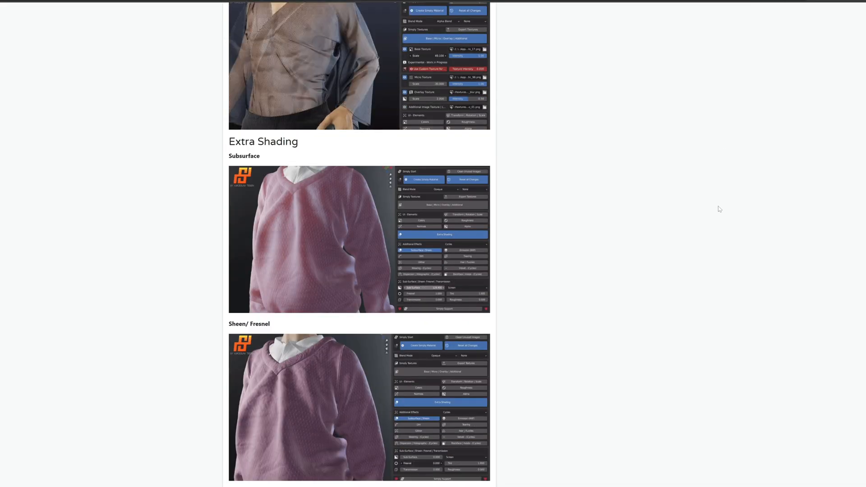
pyautogui.scroll(-2, 719, 208)
pyautogui.scroll(-8, 719, 208)
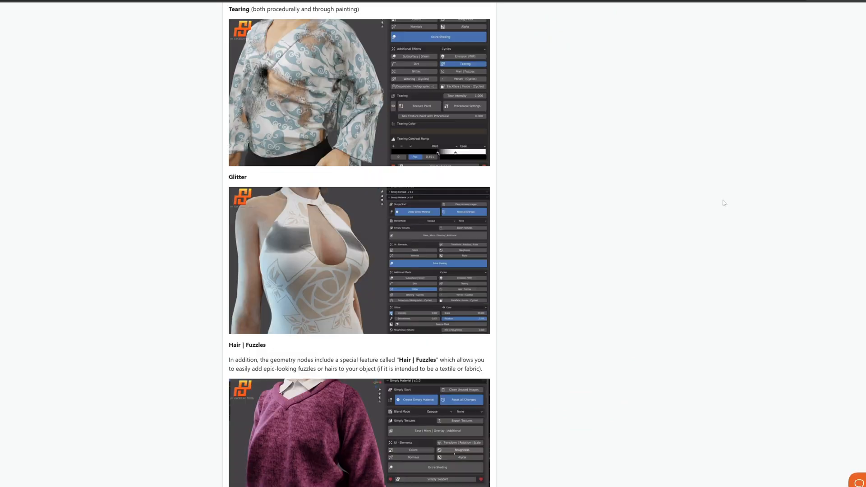
pyautogui.scroll(-3, 722, 202)
pyautogui.scroll(-3, 723, 202)
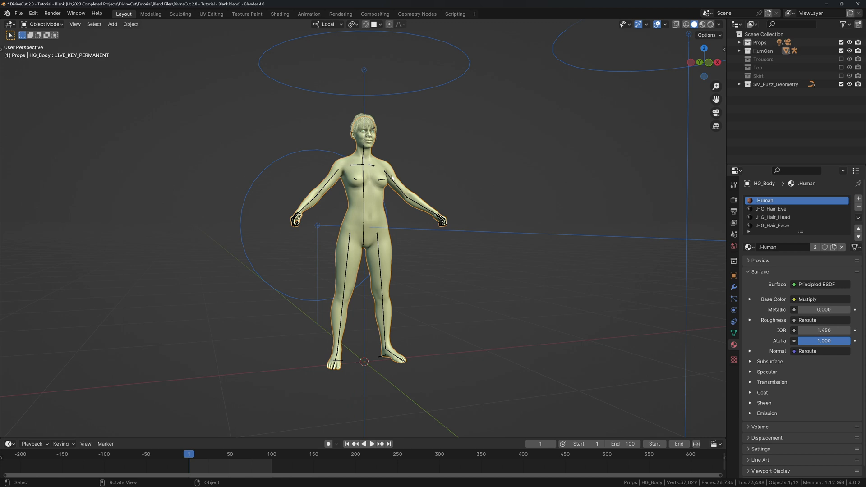
# Open a narrowed N sidebar beside the figure and show HumGen's Body settings.
pyautogui.moveTo(391, 177); pyautogui.dragTo(442, 192, button='middle')
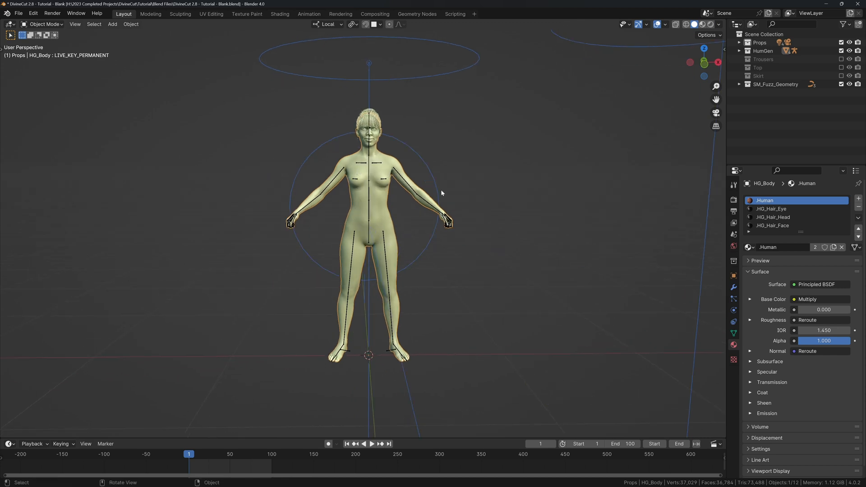
pyautogui.press('n')
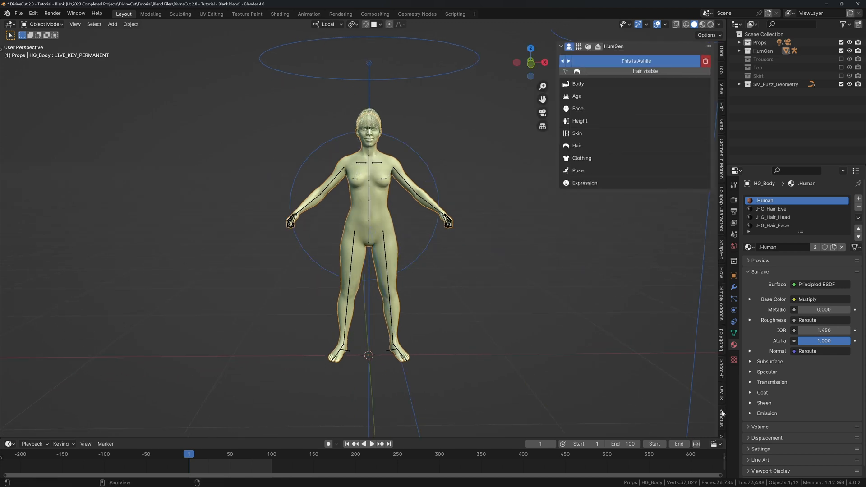
pyautogui.scroll(-4, 722, 413)
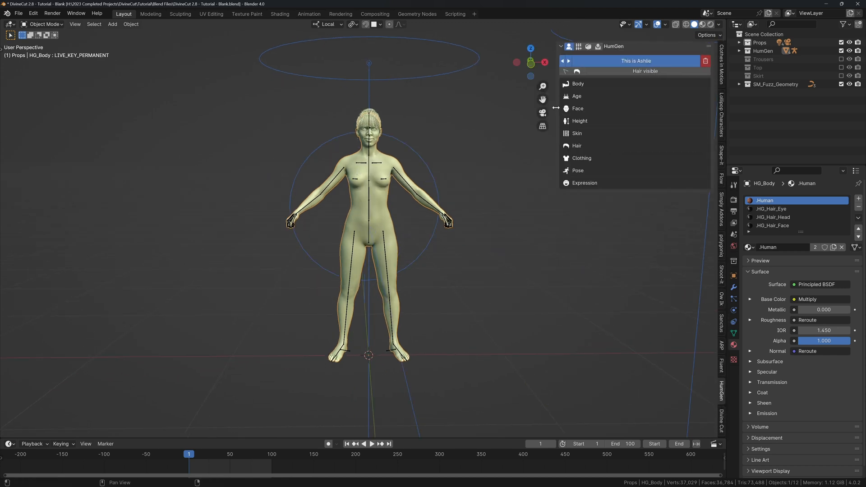
pyautogui.moveTo(556, 108); pyautogui.dragTo(604, 105)
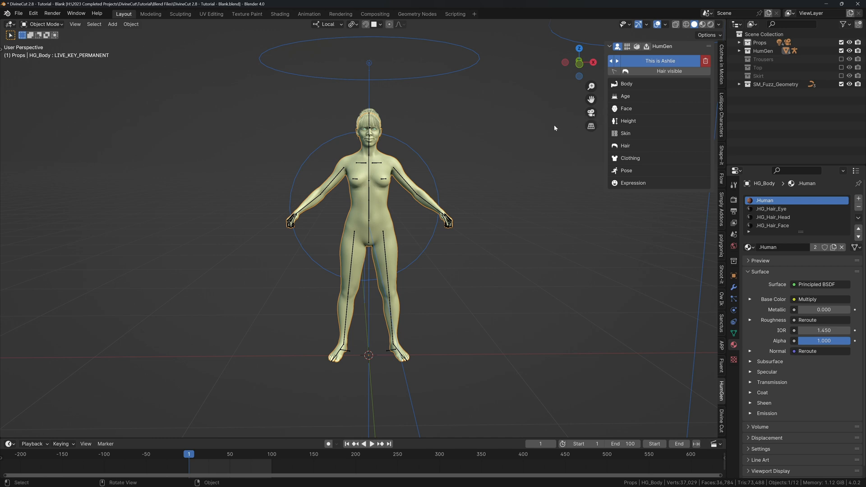
pyautogui.moveTo(412, 145); pyautogui.dragTo(611, 88, button='middle')
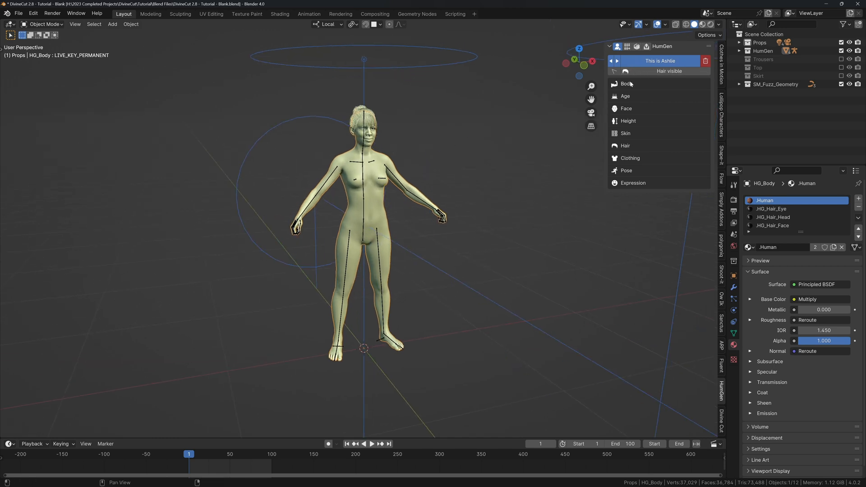
pyautogui.click(631, 84)
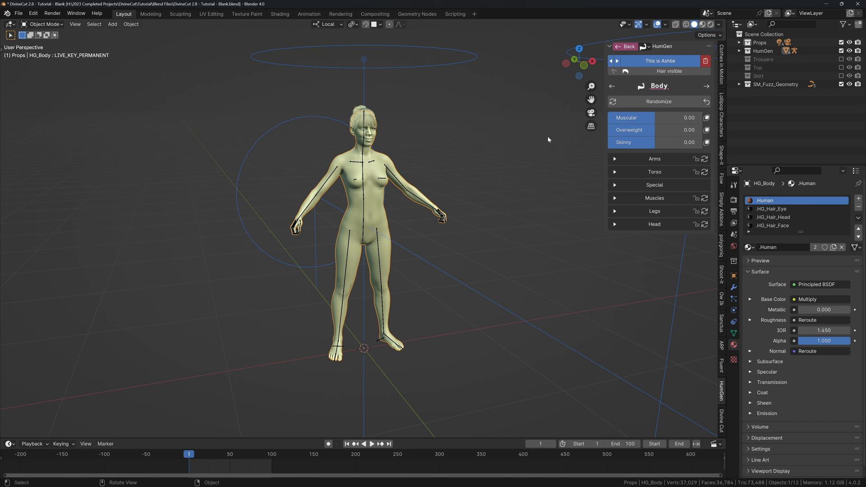
# In Divine Cut, set the cloth type to Trousers and create a new cloth rig.
pyautogui.click(722, 420)
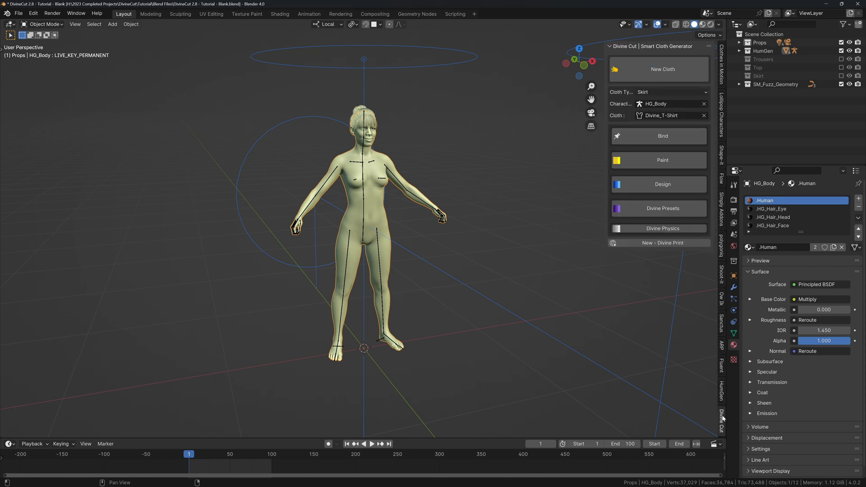
pyautogui.click(649, 94)
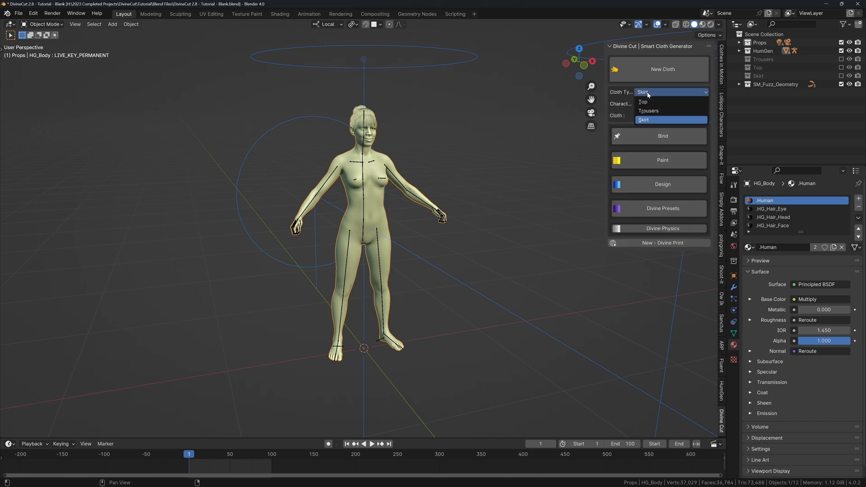
pyautogui.click(648, 110)
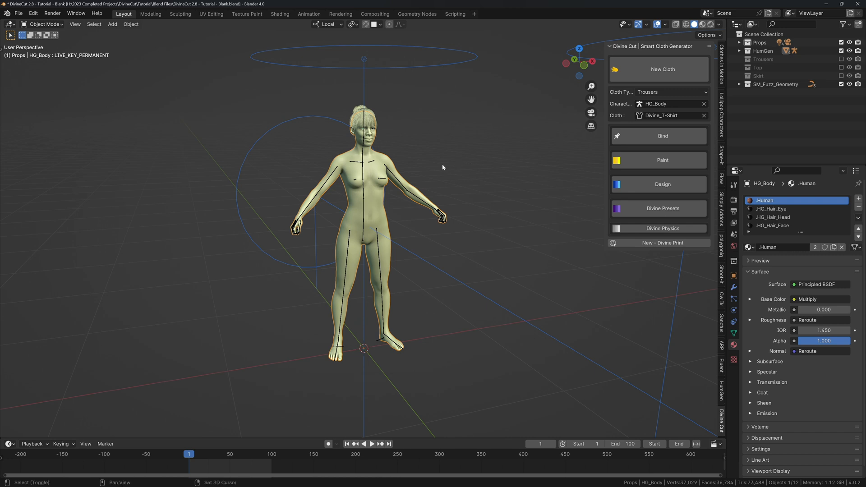
pyautogui.keyDown('shift'); pyautogui.moveTo(443, 165); pyautogui.dragTo(455, 140, button='middle'); pyautogui.keyUp('shift')
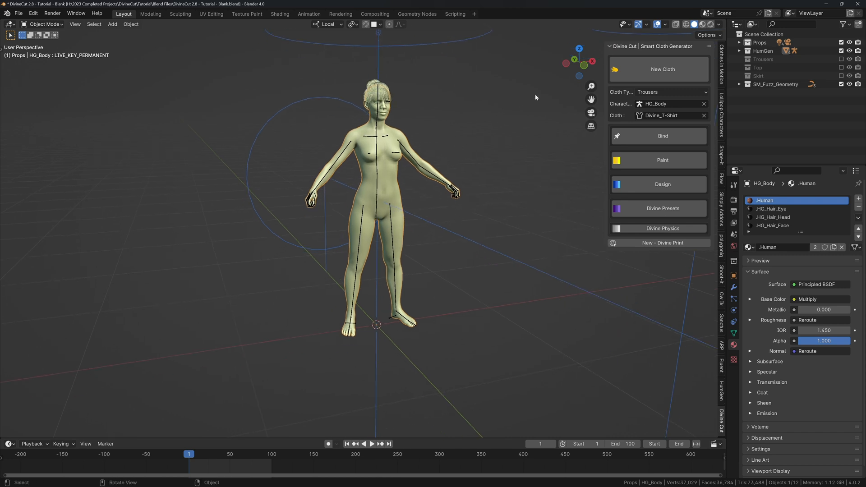
pyautogui.click(613, 77)
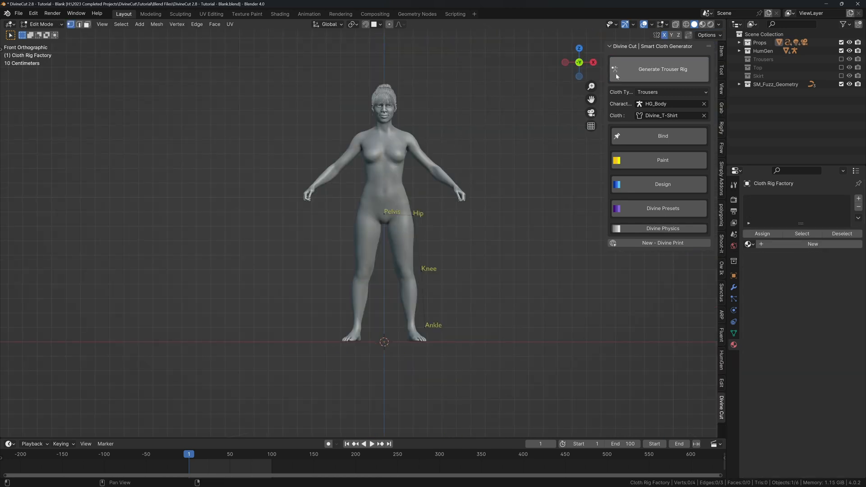
# Move the Pelvis guide up to the waist and reposition the Hip guide.
pyautogui.click(392, 211)
pyautogui.keyDown('shift'); pyautogui.moveTo(392, 211); pyautogui.dragTo(388, 218, button='middle'); pyautogui.keyUp('shift')
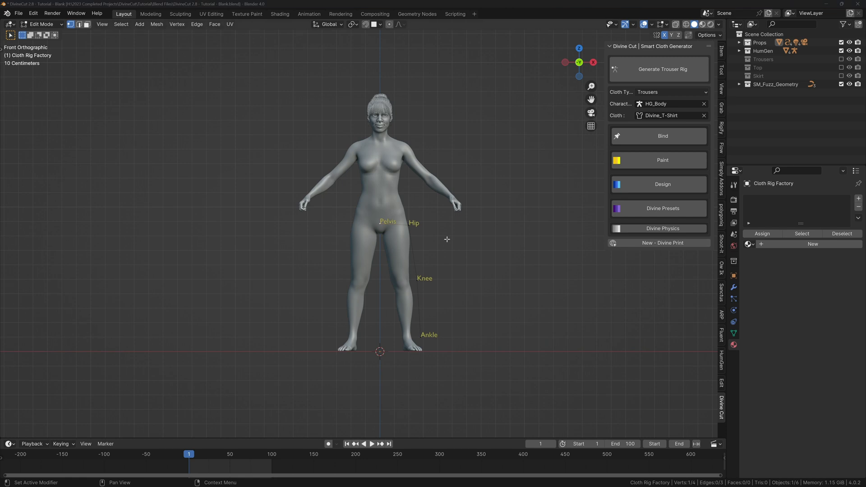
pyautogui.press('g')
pyautogui.click(388, 211)
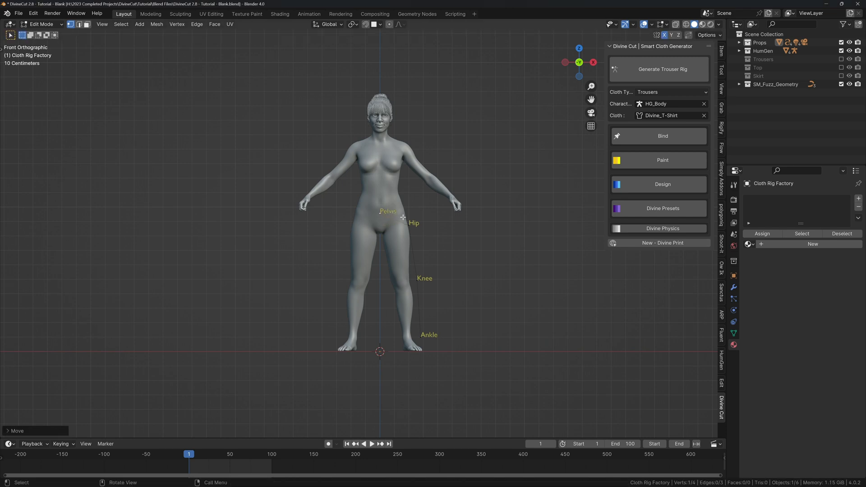
pyautogui.click(404, 220)
pyautogui.press('g')
pyautogui.click(318, 221)
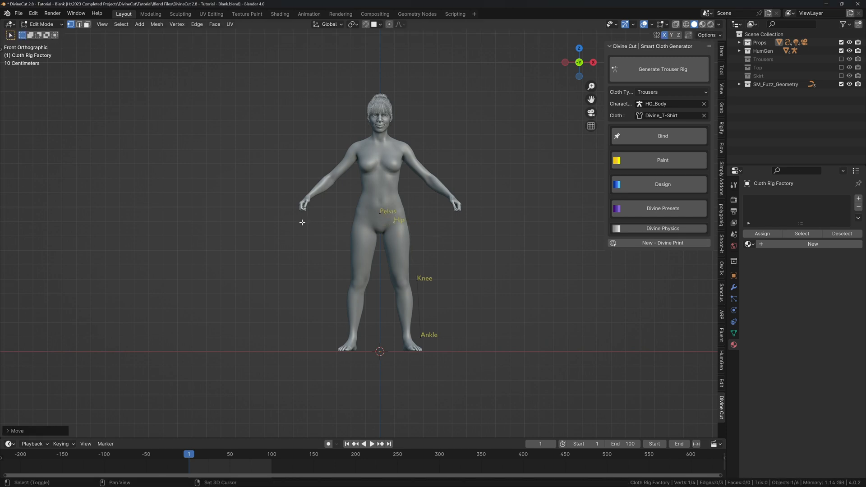
# Place the Knee and Ankle guides on the leg and generate the trouser rig.
pyautogui.click(413, 277)
pyautogui.press('g')
pyautogui.click(415, 314)
pyautogui.click(415, 338)
pyautogui.press('g')
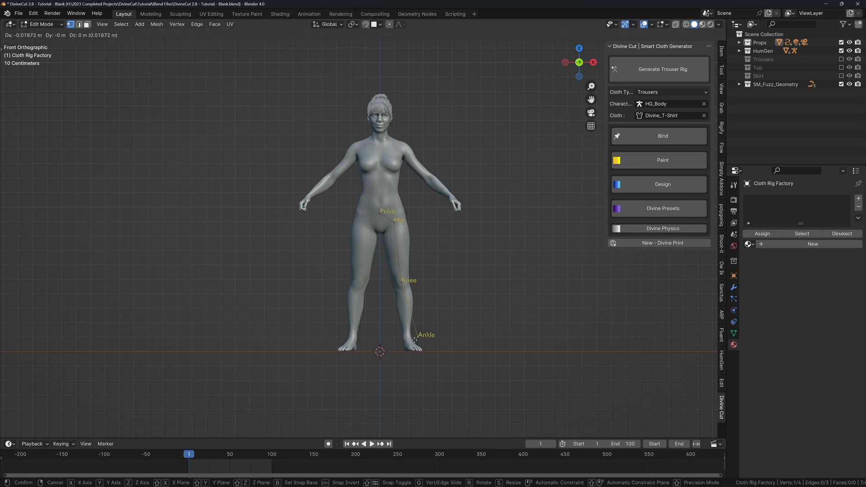
pyautogui.click(330, 322)
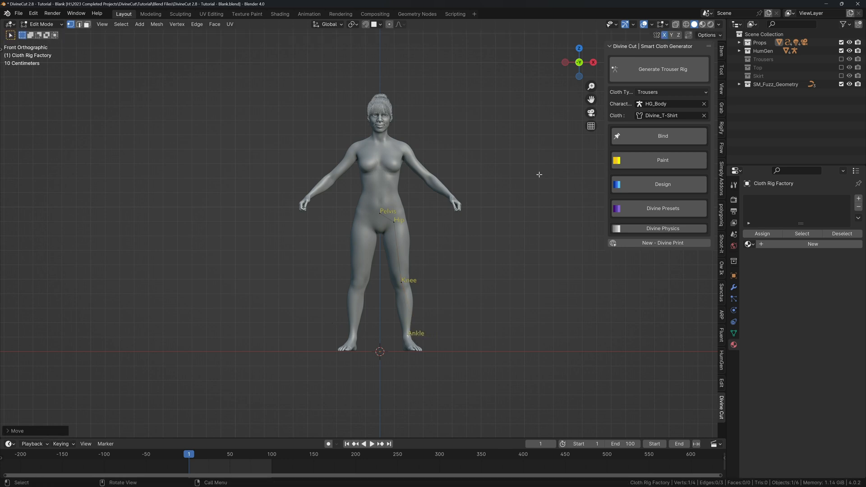
pyautogui.click(634, 77)
# Raise and resize the WaistCircle, narrowing it and shifting it front to back.
pyautogui.click(405, 220)
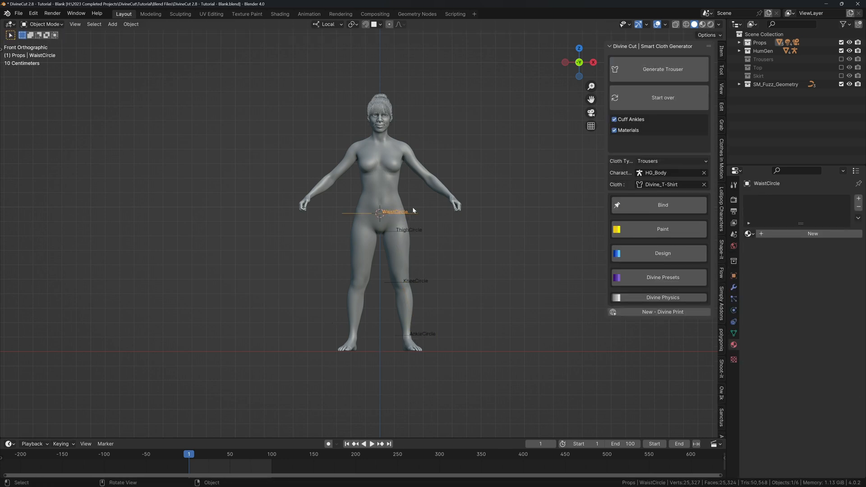
pyautogui.scroll(2, 407, 234)
pyautogui.press('g')
pyautogui.press('z')
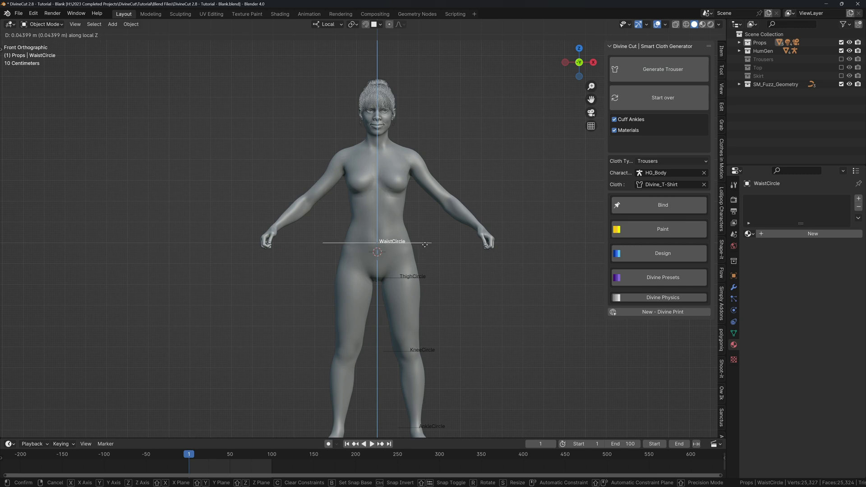
pyautogui.click(425, 215)
pyautogui.moveTo(425, 215); pyautogui.dragTo(454, 245, button='middle')
pyautogui.press('s')
pyautogui.click(415, 229)
pyautogui.press('s')
pyautogui.press('y')
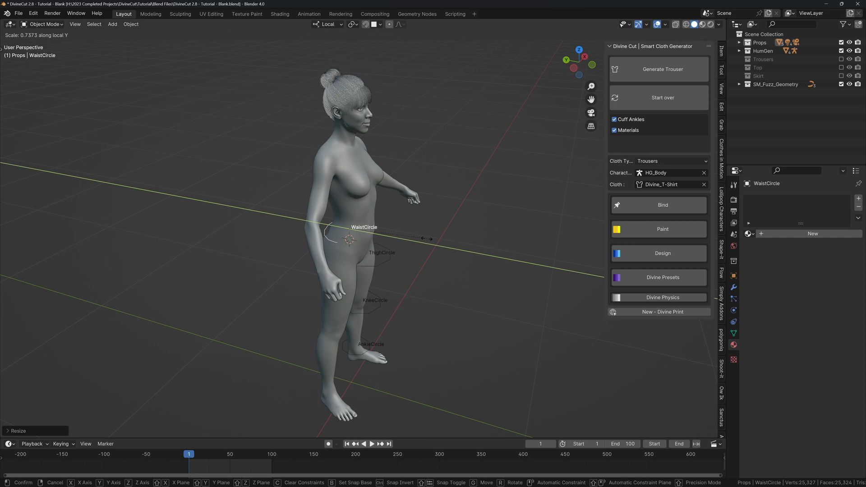
pyautogui.click(427, 238)
pyautogui.press('g')
pyautogui.press('y')
pyautogui.click(434, 240)
# Reposition the ThighCircle along Y, Z and X and resize it around the thigh.
pyautogui.moveTo(435, 240); pyautogui.dragTo(455, 267, button='middle')
pyautogui.click(396, 272)
pyautogui.press('g')
pyautogui.press('y')
pyautogui.click(314, 283)
pyautogui.press('g')
pyautogui.press('z')
pyautogui.click(367, 272)
pyautogui.press('s')
pyautogui.click(459, 302)
pyautogui.press('g')
pyautogui.press('x')
pyautogui.click(494, 277)
pyautogui.press('s')
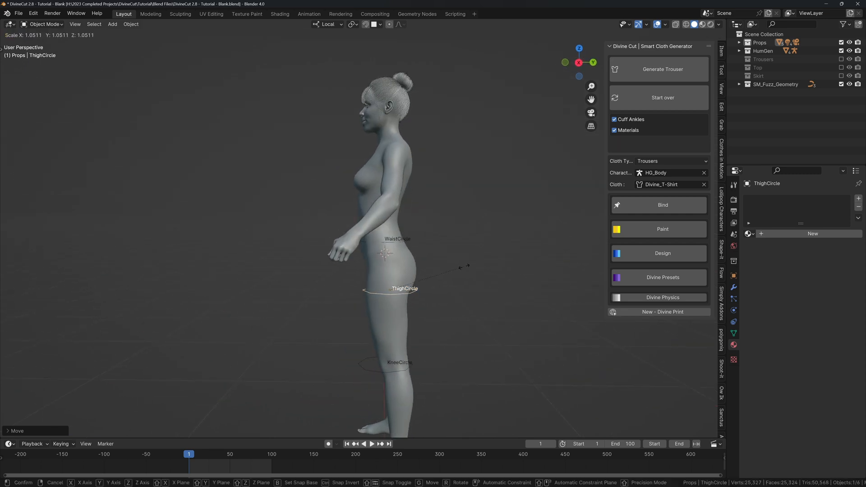
pyautogui.click(444, 269)
# Move the KneeCircle front to back and shrink it to fit the knee.
pyautogui.press('KP_1')
pyautogui.click(425, 358)
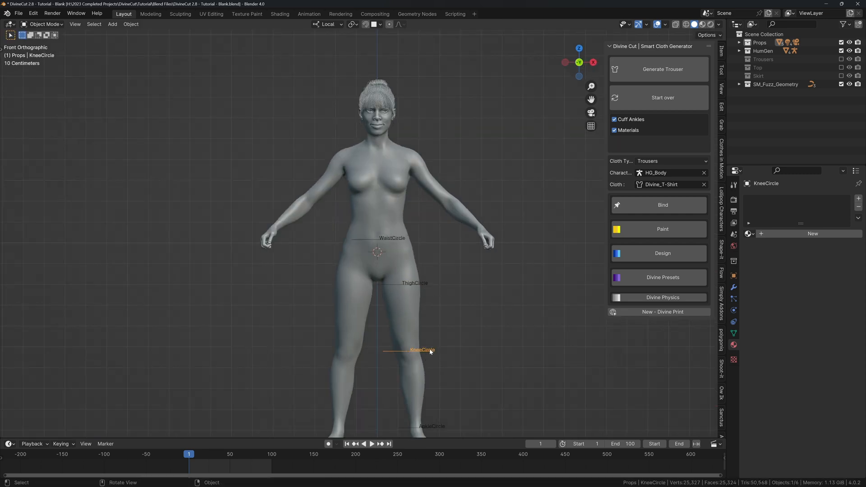
pyautogui.moveTo(425, 359)
pyautogui.mouseDown(button='middle')
pyautogui.moveTo(453, 356)
pyautogui.moveTo(435, 351)
pyautogui.mouseUp(button='middle')
pyautogui.press('g')
pyautogui.press('y')
pyautogui.click(440, 352)
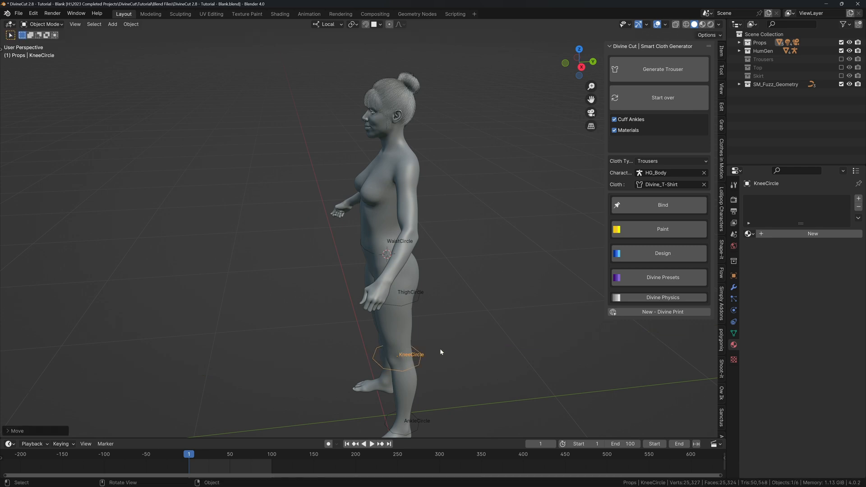
pyautogui.press('s')
pyautogui.click(444, 343)
pyautogui.press('g')
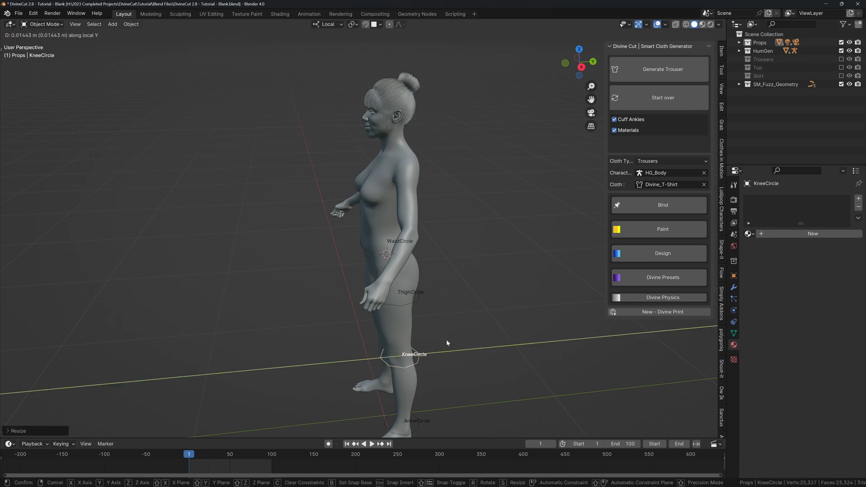
pyautogui.click(446, 339)
# Scale the AnkleCircle down to wrap the ankle, leaving its position unchanged.
pyautogui.click(420, 422)
pyautogui.moveTo(421, 422); pyautogui.dragTo(486, 323, button='middle')
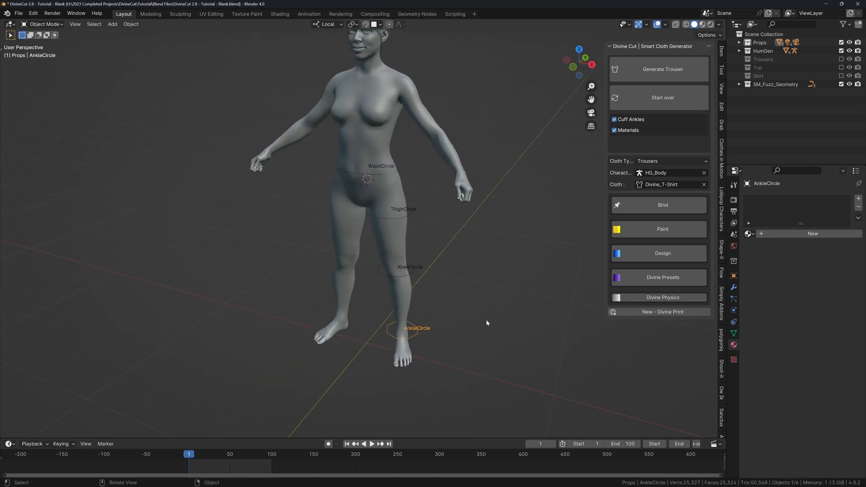
pyautogui.keyDown('shift'); pyautogui.moveTo(397, 167); pyautogui.dragTo(410, 202, button='middle'); pyautogui.keyUp('shift')
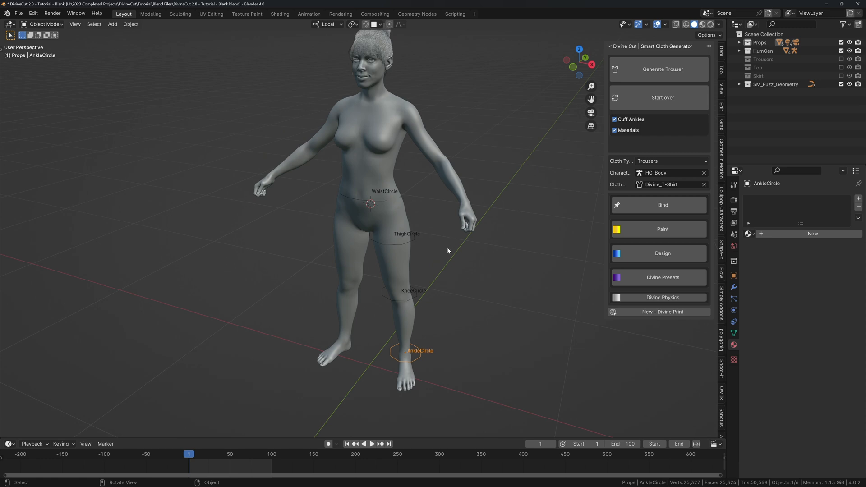
pyautogui.moveTo(447, 248); pyautogui.dragTo(445, 253, button='middle')
pyautogui.press('s')
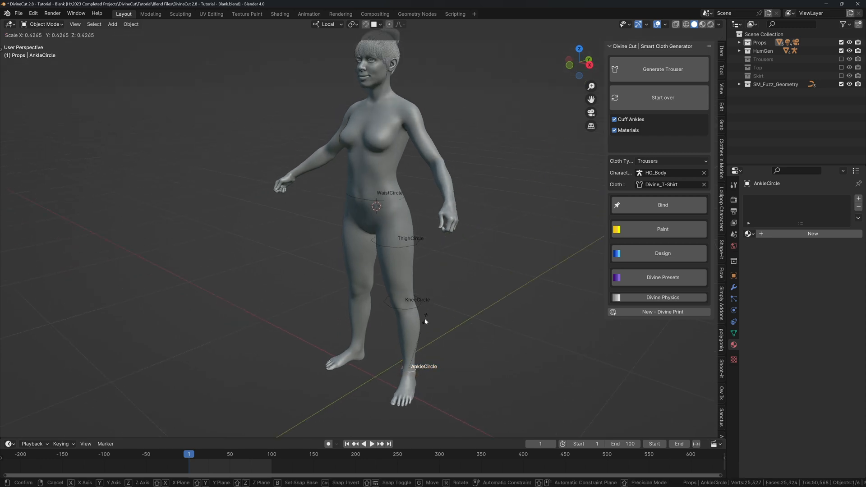
pyautogui.click(424, 319)
pyautogui.moveTo(424, 319); pyautogui.dragTo(505, 289, button='middle')
pyautogui.press('g')
pyautogui.press('x')
pyautogui.press('Escape')
# Generate the trousers and set the HG_Ashlie armature to Rest Position.
pyautogui.click(631, 68)
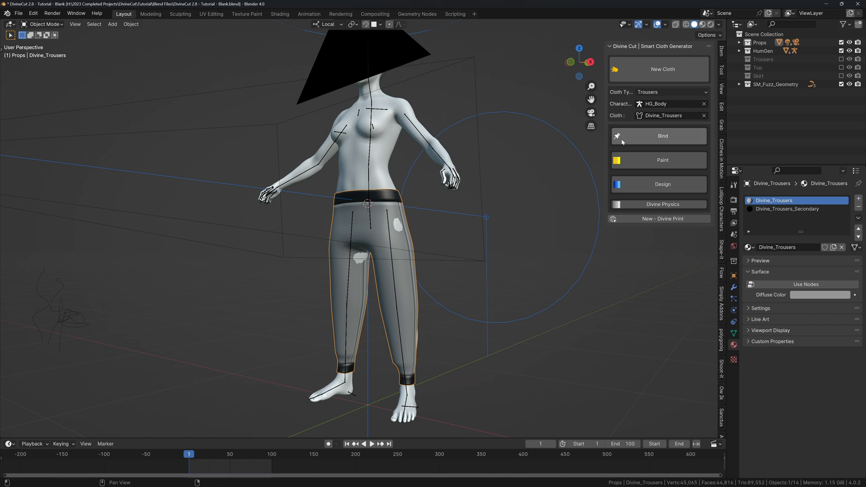
pyautogui.moveTo(434, 179); pyautogui.dragTo(450, 195, button='middle')
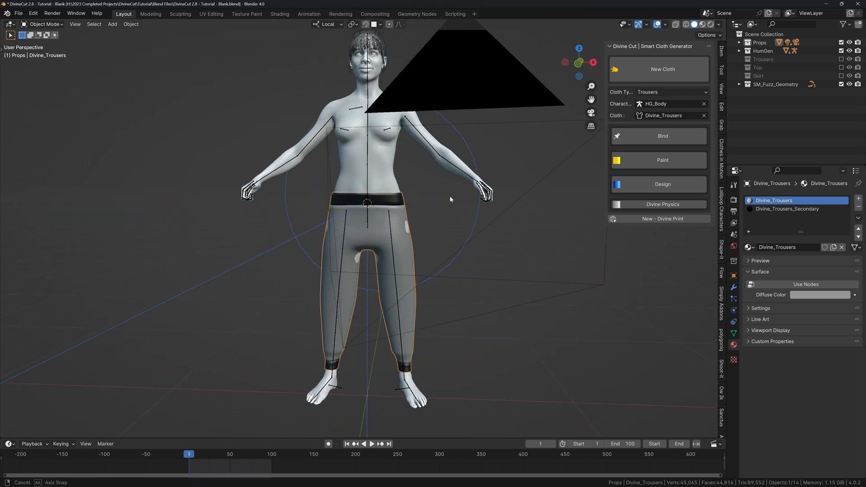
pyautogui.click(432, 150)
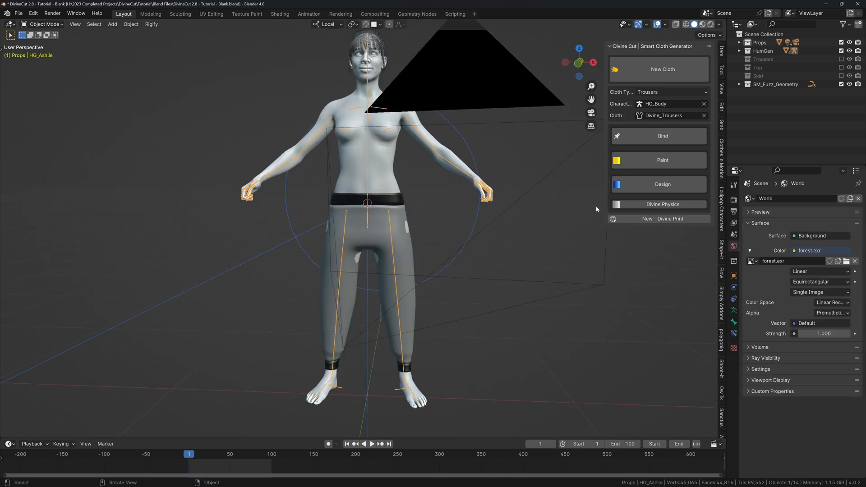
pyautogui.click(733, 311)
pyautogui.click(822, 224)
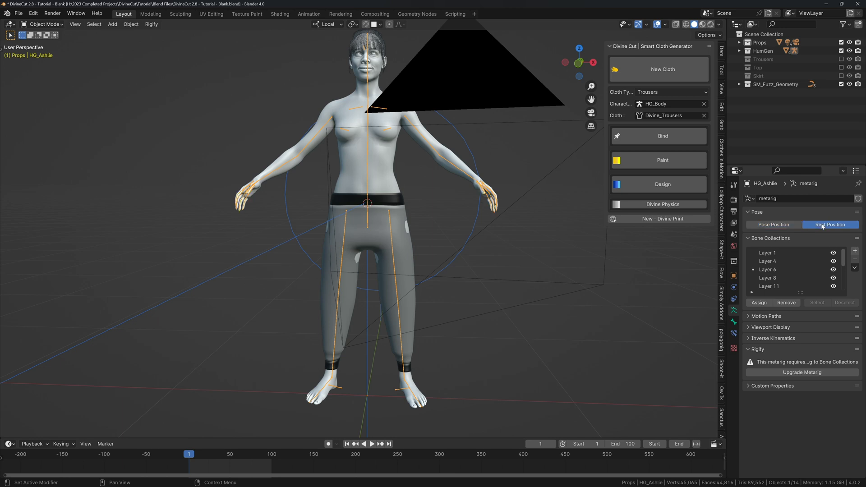
# Play the cloth simulation briefly and stop it to check the drape.
pyautogui.moveTo(385, 202); pyautogui.dragTo(417, 206, button='middle')
pyautogui.press('space')
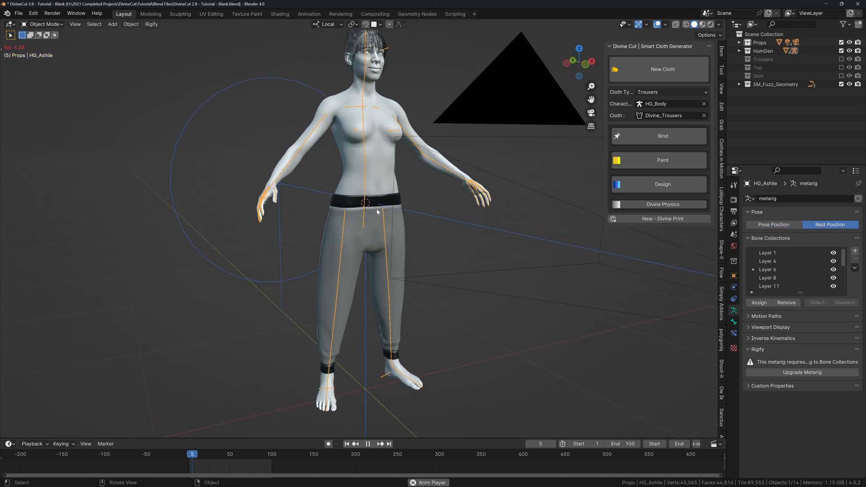
pyautogui.press('space')
pyautogui.moveTo(369, 237); pyautogui.dragTo(358, 237, button='middle')
pyautogui.scroll(8, 354, 217)
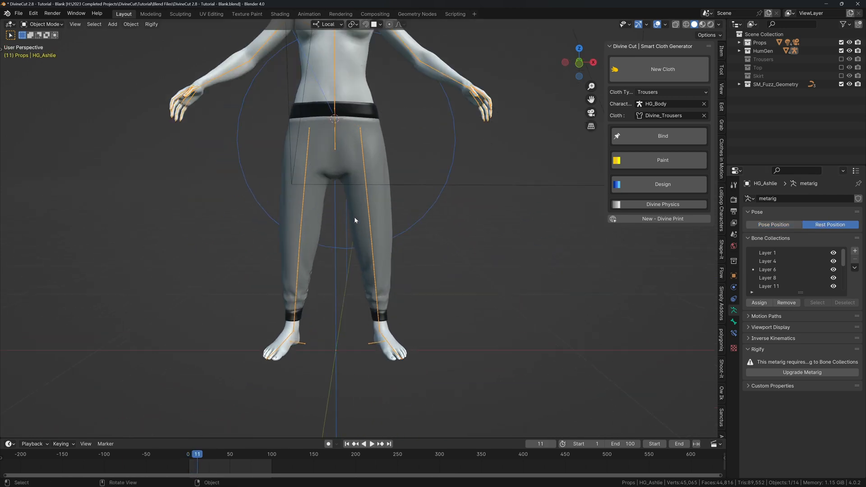
# Select Divine_Trousers at frame 1 and start painting its Shrinking weights.
pyautogui.click(373, 310)
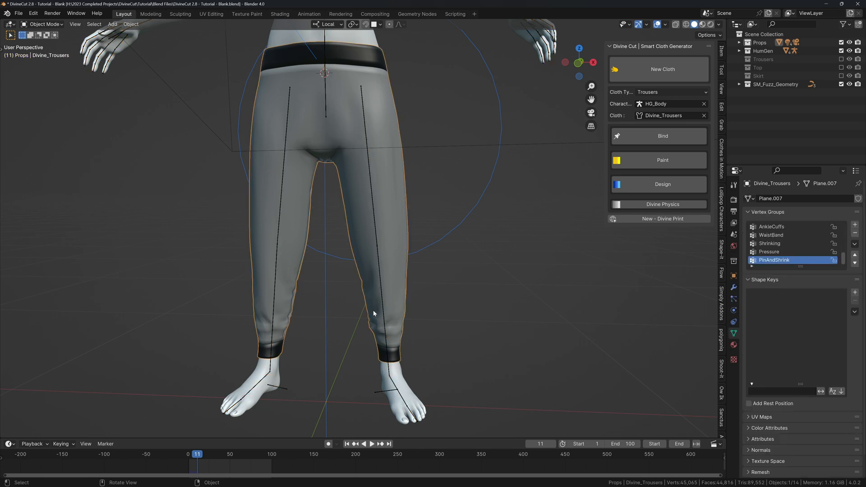
pyautogui.hotkey('shift', 'Left')
pyautogui.click(629, 167)
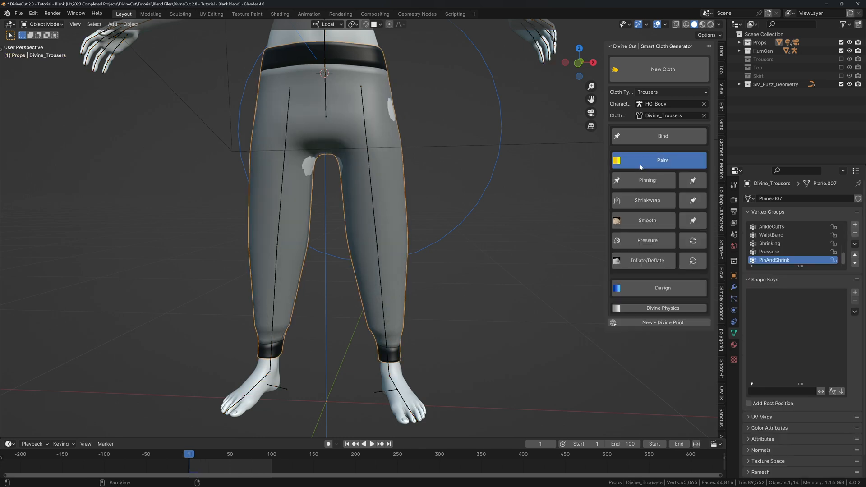
pyautogui.click(644, 260)
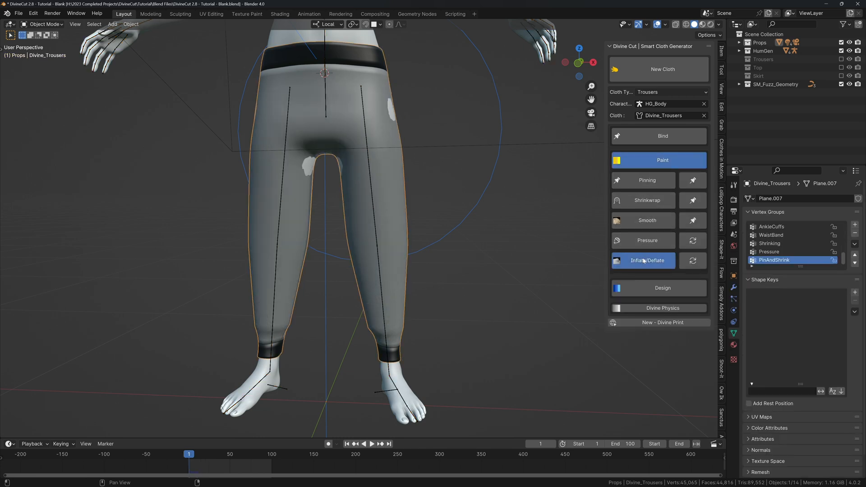
pyautogui.moveTo(387, 246); pyautogui.dragTo(327, 263, button='middle')
pyautogui.moveTo(355, 306); pyautogui.dragTo(375, 259, button='middle')
pyautogui.moveTo(358, 333); pyautogui.dragTo(368, 247, button='middle')
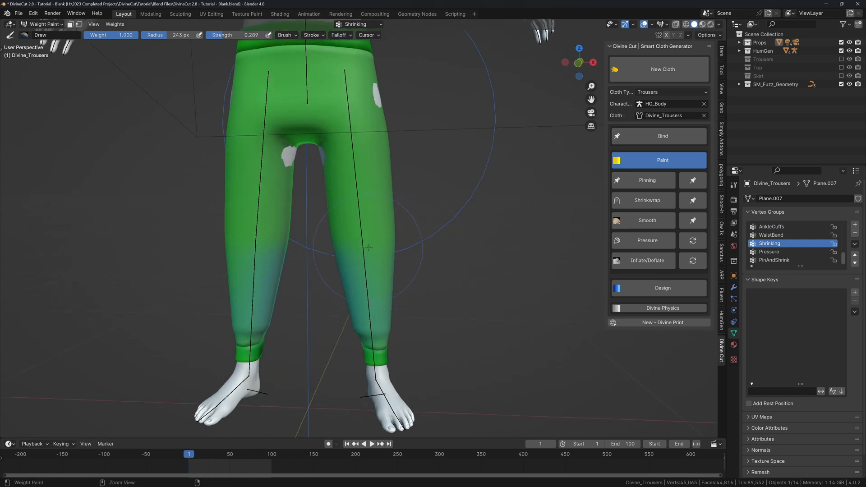
pyautogui.moveTo(374, 298); pyautogui.dragTo(459, 280, button='middle')
# Test the trousers' fit by playing the cloth simulation, then rewind to frame 1.
pyautogui.hotkey('ctrl', 'Tab')
pyautogui.press('space')
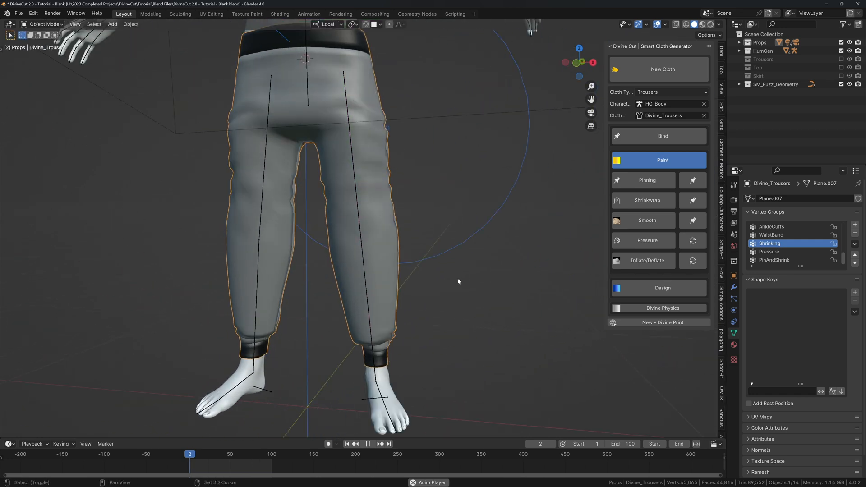
pyautogui.press('space')
pyautogui.scroll(-6, 418, 262)
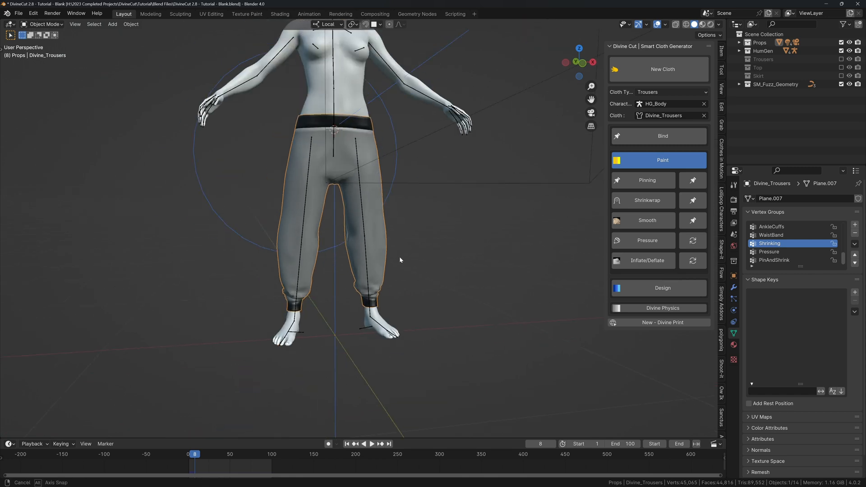
pyautogui.press('space')
pyautogui.press('space')
pyautogui.moveTo(415, 250); pyautogui.dragTo(322, 263, button='middle')
pyautogui.scroll(2, 397, 268)
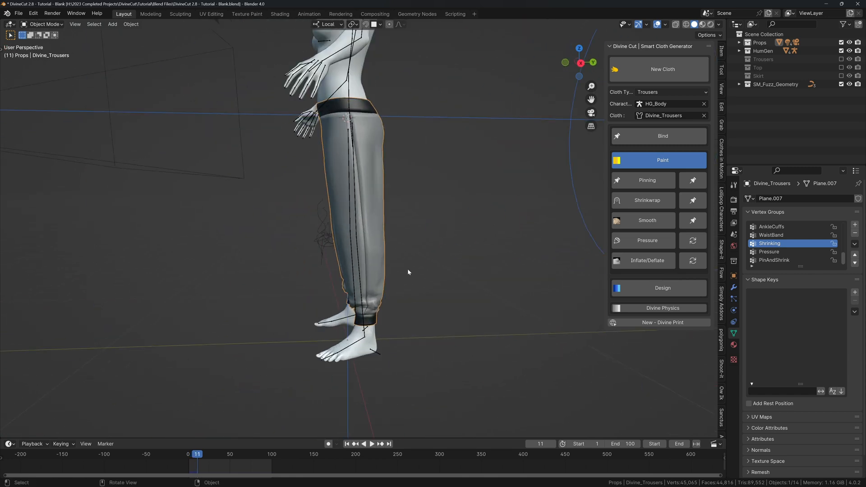
pyautogui.moveTo(407, 269); pyautogui.dragTo(434, 221, button='middle')
pyautogui.press('space')
pyautogui.press('space')
pyautogui.scroll(-3, 421, 219)
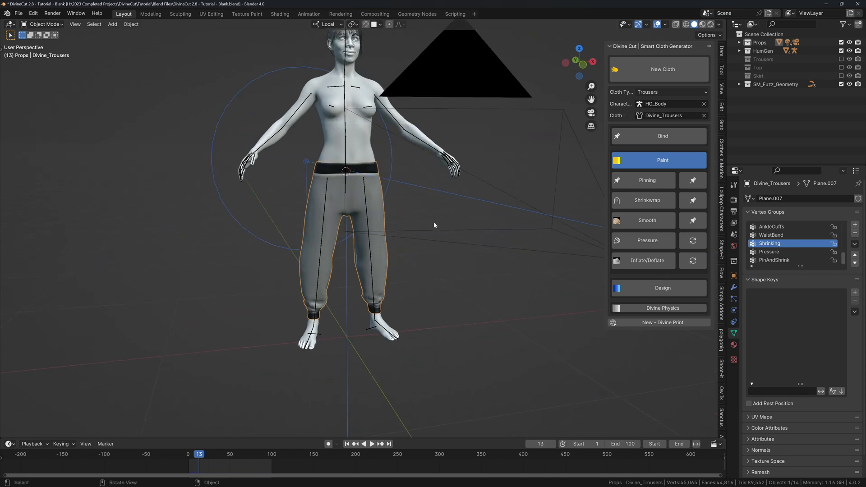
pyautogui.press('space')
pyautogui.scroll(8, 362, 209)
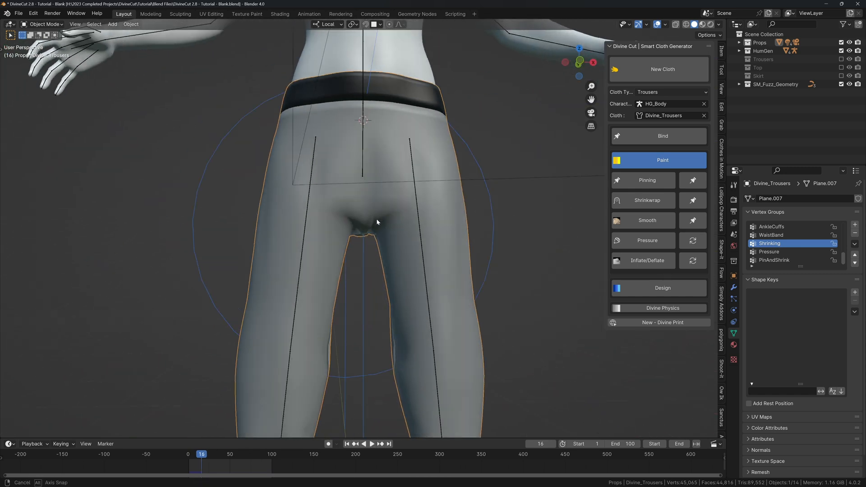
pyautogui.moveTo(359, 225); pyautogui.dragTo(387, 202, button='middle')
pyautogui.hotkey('shift', 'Left')
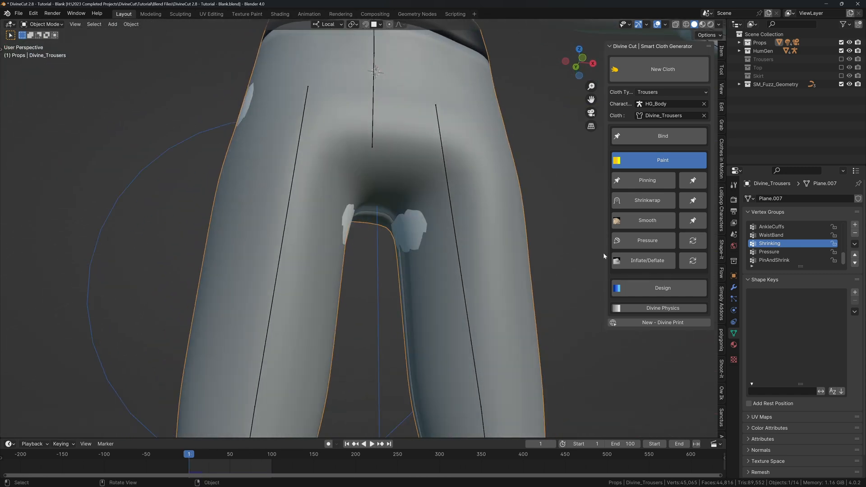
# Paint extra Shrinking weight on the hips, crotch and back of the trousers.
pyautogui.click(632, 261)
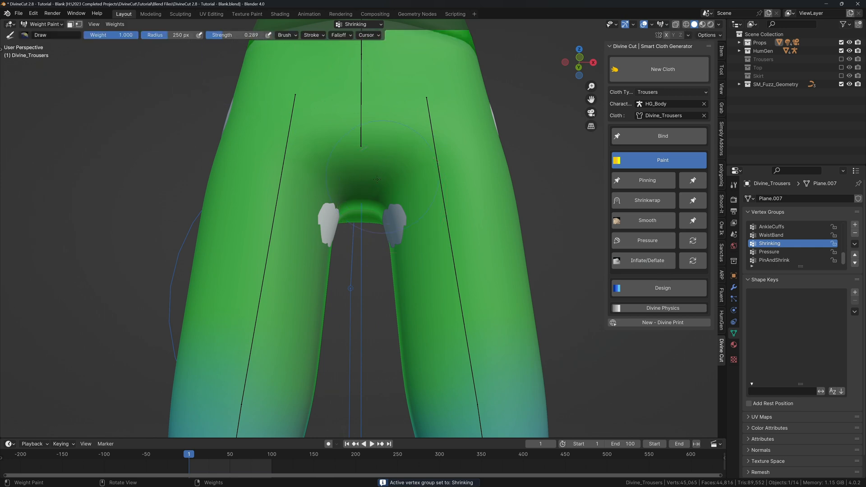
pyautogui.moveTo(430, 106); pyautogui.dragTo(411, 116)
pyautogui.moveTo(380, 192); pyautogui.dragTo(376, 215)
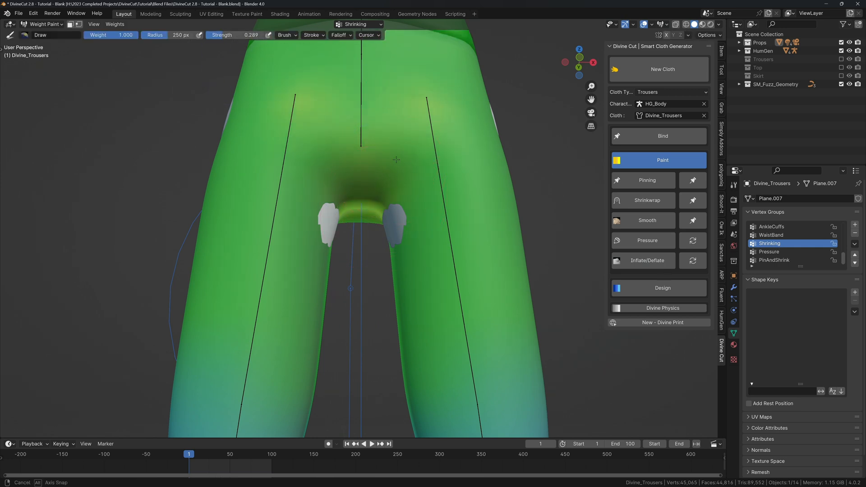
pyautogui.moveTo(396, 160); pyautogui.dragTo(395, 175, button='middle')
pyautogui.moveTo(416, 111)
pyautogui.mouseDown(button='middle')
pyautogui.moveTo(405, 135)
pyautogui.moveTo(371, 152)
pyautogui.moveTo(371, 184)
pyautogui.moveTo(302, 233)
pyautogui.mouseUp(button='middle')
pyautogui.moveTo(335, 226); pyautogui.dragTo(342, 205)
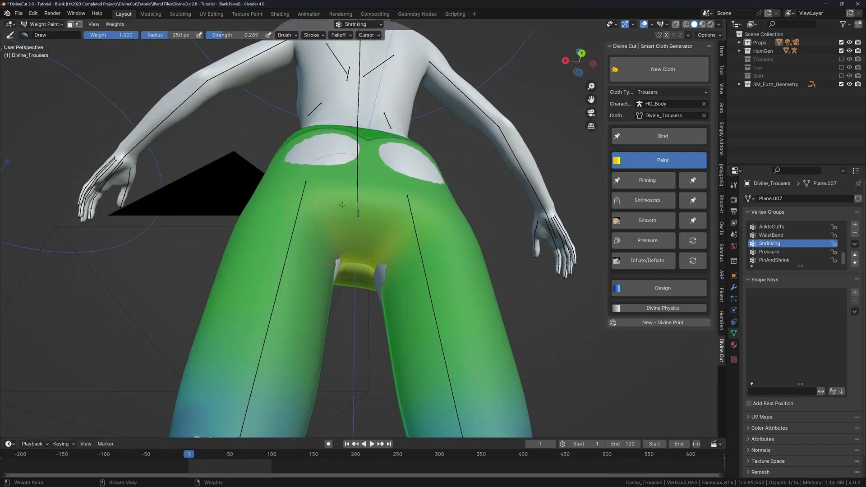
pyautogui.moveTo(349, 202)
pyautogui.mouseDown(button='middle')
pyautogui.moveTo(337, 214)
pyautogui.moveTo(343, 220)
pyautogui.moveTo(412, 251)
pyautogui.moveTo(432, 231)
pyautogui.moveTo(389, 223)
pyautogui.mouseUp(button='middle')
# Replay the cloth simulation to check the tighter fit, then rewind to frame 1.
pyautogui.hotkey('ctrl', 'Tab')
pyautogui.scroll(-3, 343, 220)
pyautogui.press('space')
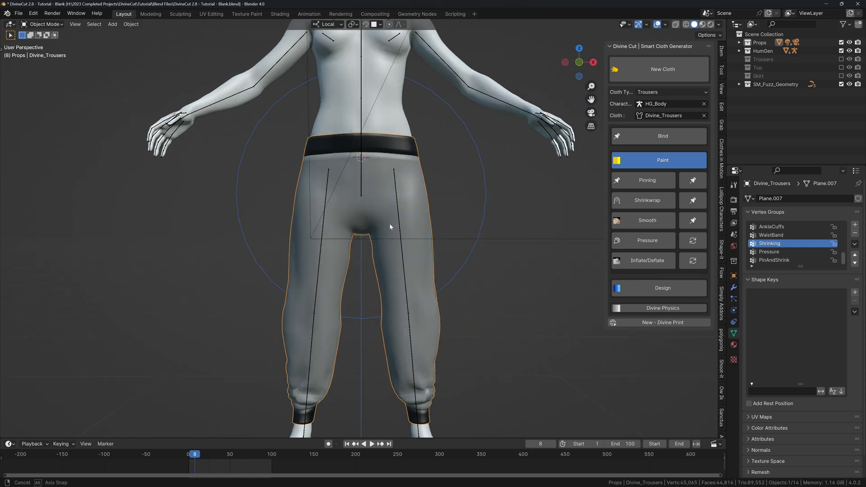
pyautogui.scroll(-2, 389, 223)
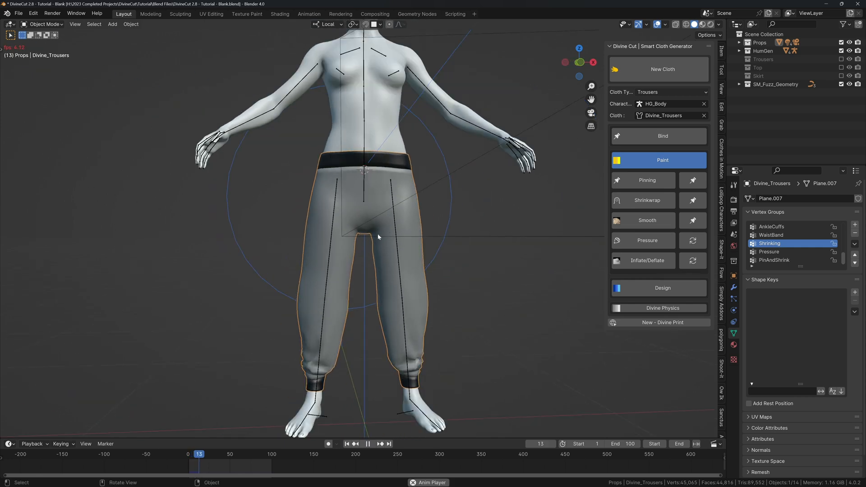
pyautogui.press('space')
pyautogui.moveTo(377, 219)
pyautogui.mouseDown(button='middle')
pyautogui.moveTo(314, 238)
pyautogui.moveTo(342, 211)
pyautogui.moveTo(368, 213)
pyautogui.mouseUp(button='middle')
pyautogui.hotkey('shift', 'Left')
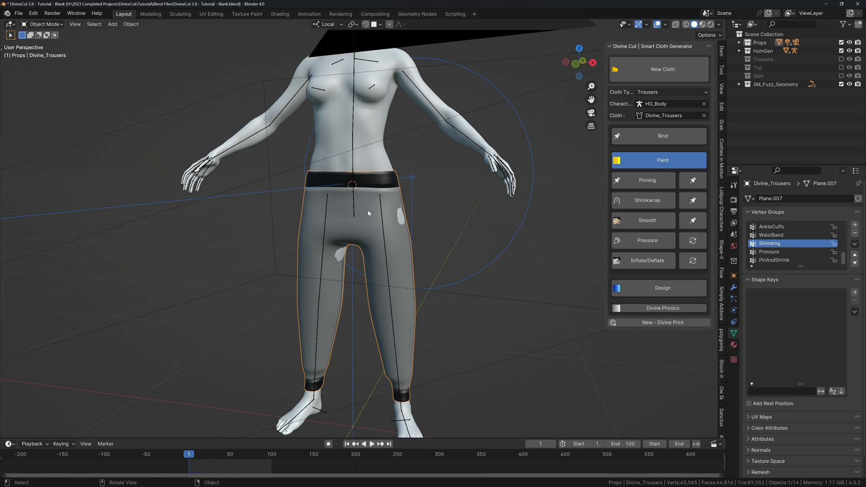
# Orbit and pan to inspect the trousers from the waistband down to the feet.
pyautogui.scroll(6, 367, 210)
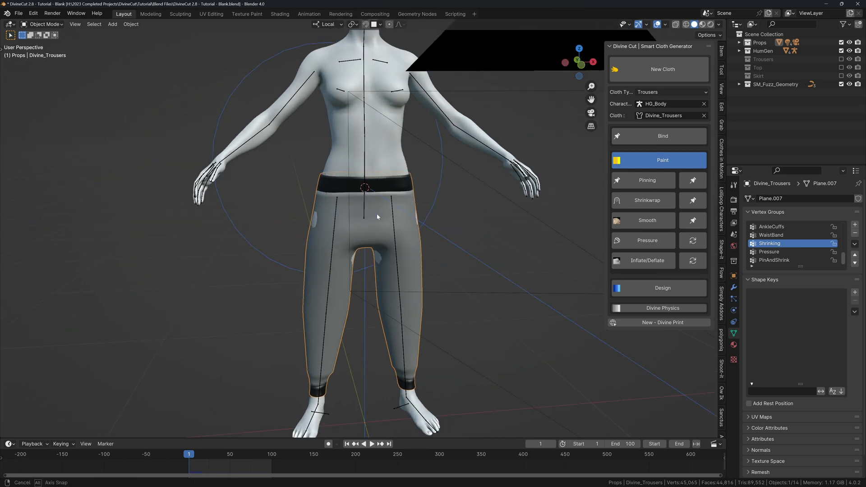
pyautogui.moveTo(323, 171); pyautogui.dragTo(386, 181, button='middle')
pyautogui.scroll(-2, 392, 217)
pyautogui.keyDown('shift'); pyautogui.moveTo(424, 351); pyautogui.dragTo(394, 151, button='middle'); pyautogui.keyUp('shift')
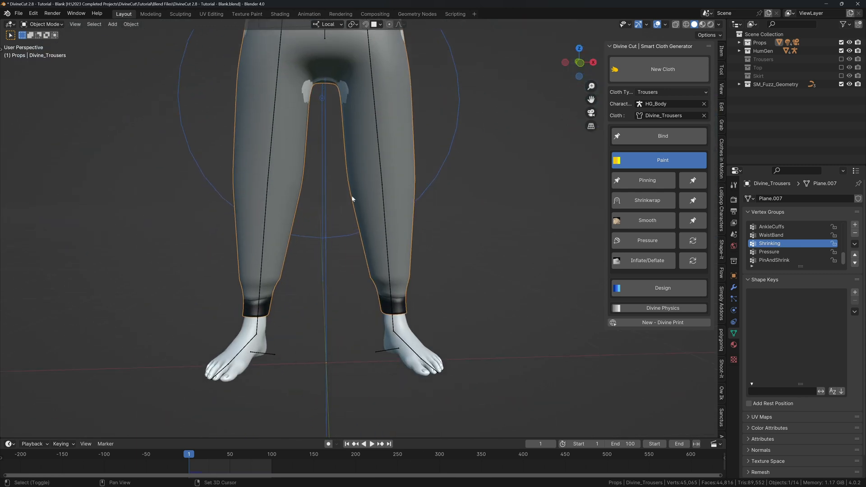
pyautogui.keyDown('shift'); pyautogui.moveTo(352, 199); pyautogui.dragTo(356, 241, button='middle'); pyautogui.keyUp('shift')
pyautogui.keyDown('shift'); pyautogui.moveTo(347, 176); pyautogui.dragTo(346, 204, button='middle'); pyautogui.keyUp('shift')
# Enter Edit Mode on the trousers and select the waistband face loop.
pyautogui.press('Tab')
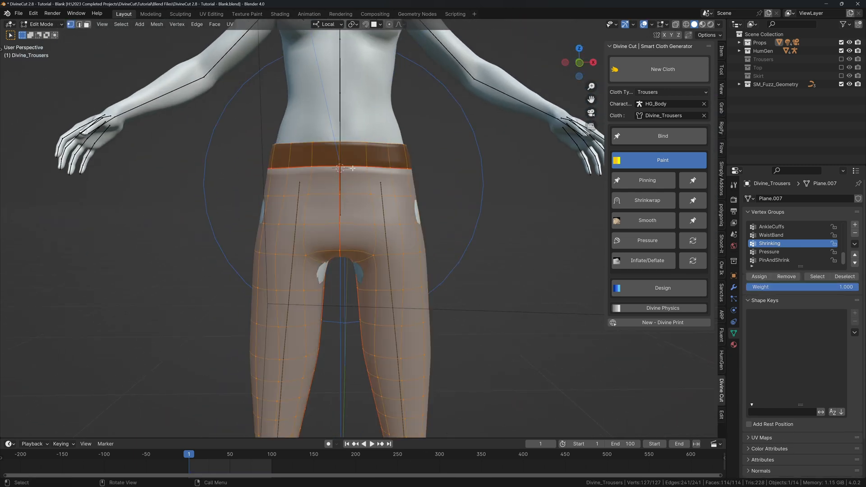
pyautogui.press('a')
pyautogui.keyDown('alt'); pyautogui.click(365, 156); pyautogui.keyUp('alt')
pyautogui.scroll(-4, 365, 155)
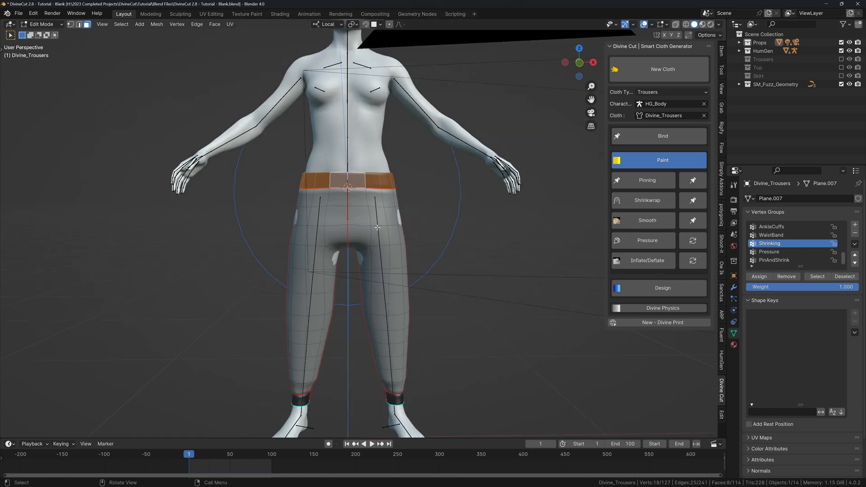
pyautogui.scroll(2, 371, 210)
pyautogui.keyDown('alt'); pyautogui.keyDown('shift'); pyautogui.click(382, 293); pyautogui.keyUp('shift'); pyautogui.keyUp('alt')
pyautogui.moveTo(356, 168); pyautogui.dragTo(340, 160, button='middle')
pyautogui.keyDown('shift'); pyautogui.moveTo(341, 160); pyautogui.dragTo(347, 271, button='middle'); pyautogui.keyUp('shift')
# Add both ankle cuff loops to the waistband selection.
pyautogui.keyDown('alt'); pyautogui.click(338, 185); pyautogui.keyUp('alt')
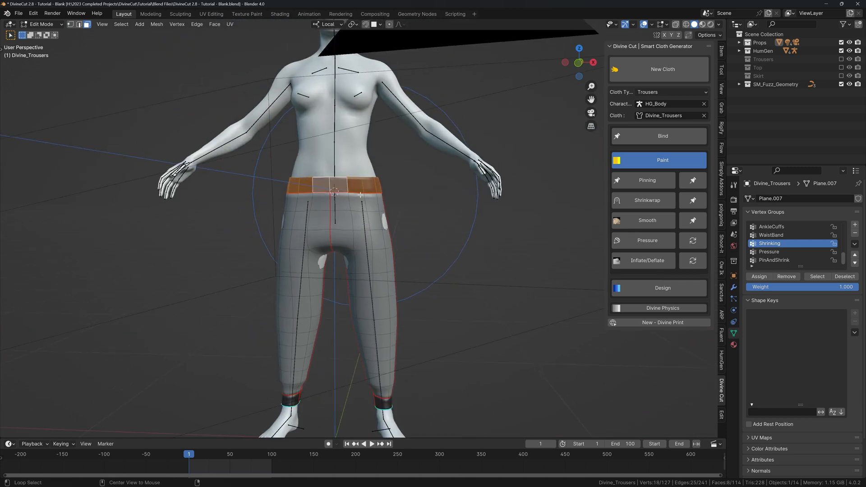
pyautogui.moveTo(337, 185); pyautogui.dragTo(318, 184, button='middle')
pyautogui.keyDown('shift'); pyautogui.moveTo(393, 332); pyautogui.dragTo(398, 187, button='middle'); pyautogui.keyUp('shift')
pyautogui.scroll(2, 392, 277)
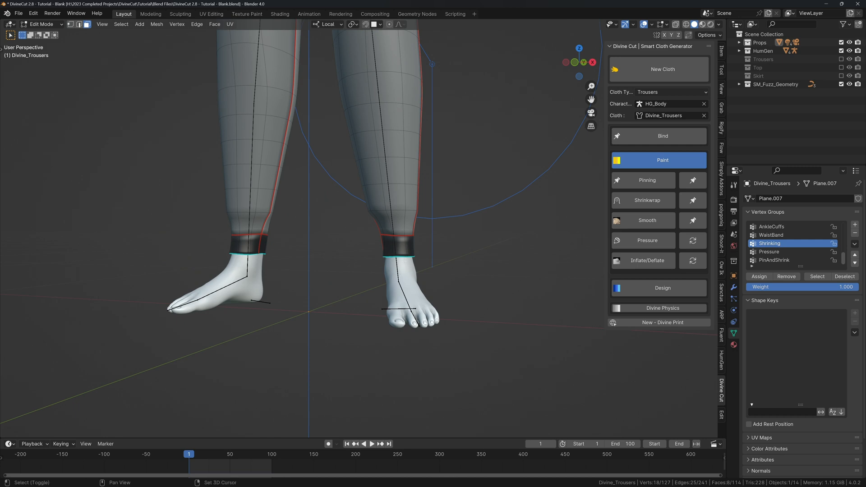
pyautogui.keyDown('alt'); pyautogui.keyDown('shift'); pyautogui.click(405, 247); pyautogui.keyUp('shift'); pyautogui.keyUp('alt')
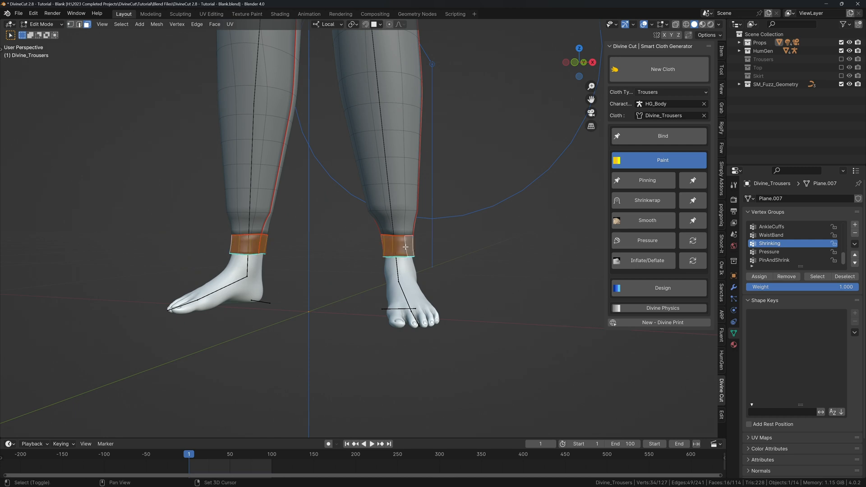
pyautogui.scroll(-3, 404, 247)
pyautogui.moveTo(404, 247); pyautogui.dragTo(381, 260, button='middle')
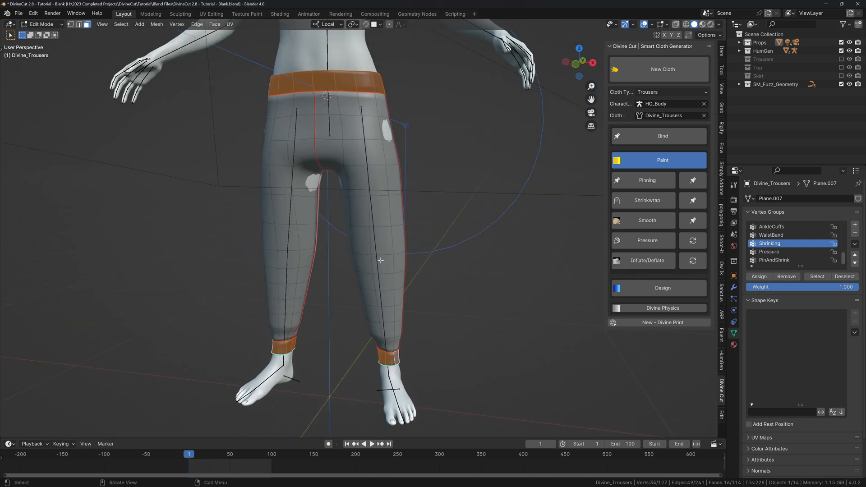
# Separate the selection into a new object, Divine_Trousers.003, and select it.
pyautogui.press('p')
pyautogui.click(380, 260)
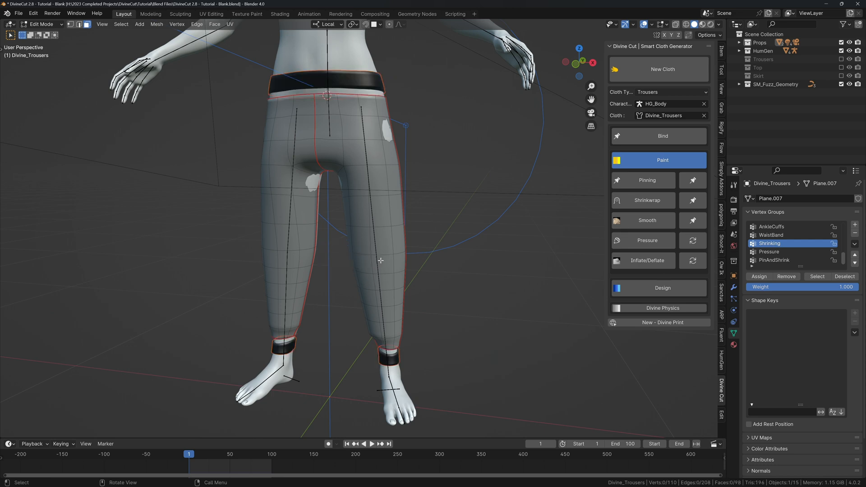
pyautogui.click(359, 84)
# Apply Mirror and Subdivision on Divine_Trousers.003, then enter Edit Mode.
pyautogui.keyDown('shift'); pyautogui.moveTo(359, 83); pyautogui.dragTo(353, 145, button='middle'); pyautogui.keyUp('shift')
pyautogui.click(733, 288)
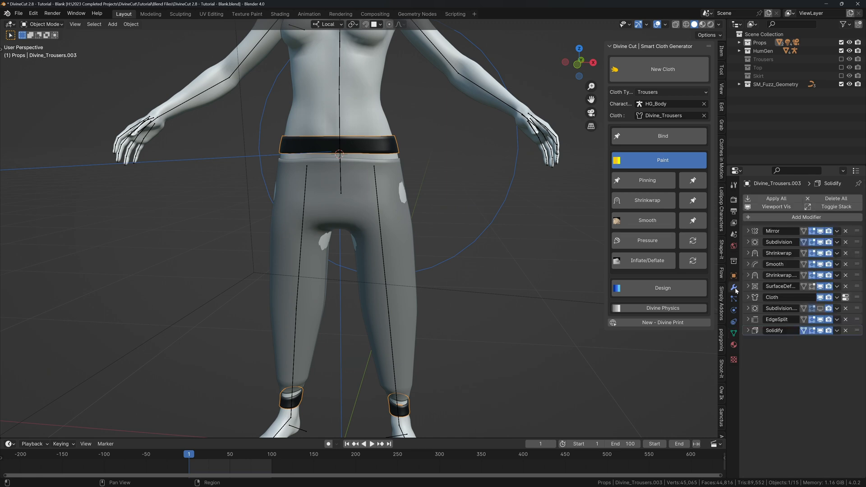
pyautogui.hotkey('ctrl', 'a')
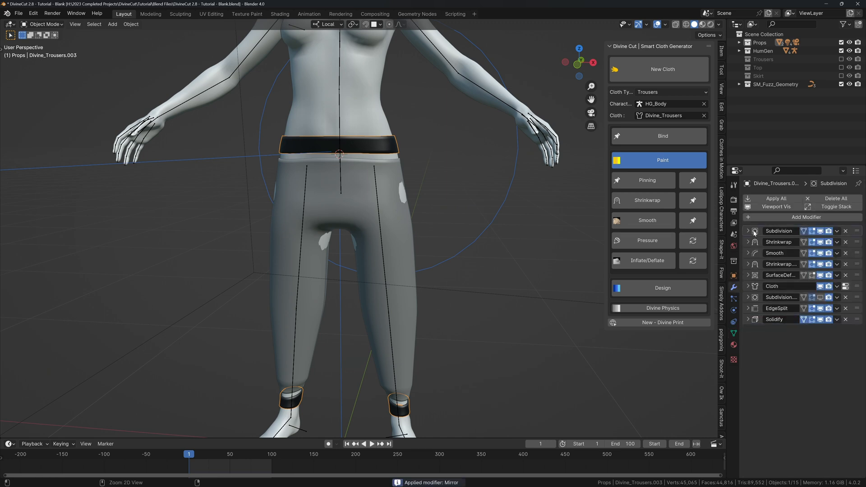
pyautogui.hotkey('ctrl', 'a')
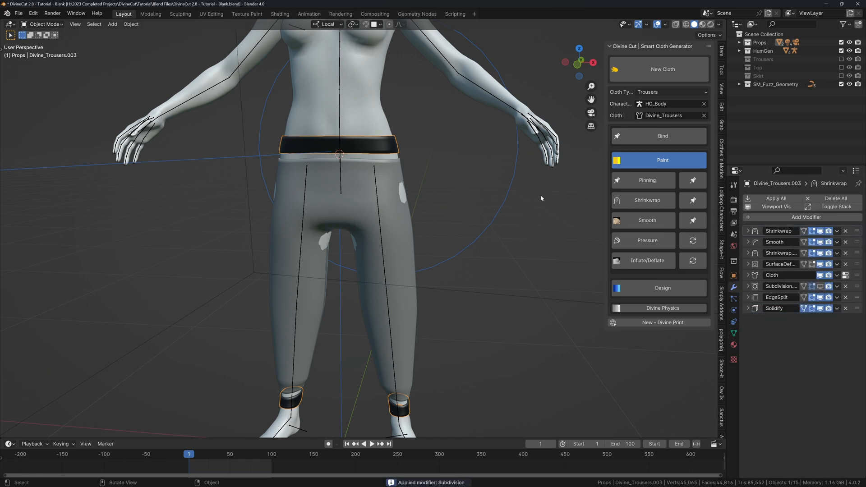
pyautogui.moveTo(446, 180); pyautogui.dragTo(358, 153, button='middle')
pyautogui.press('Tab')
# Select the entire waistband-and-cuffs mesh in edge select mode.
pyautogui.press('a')
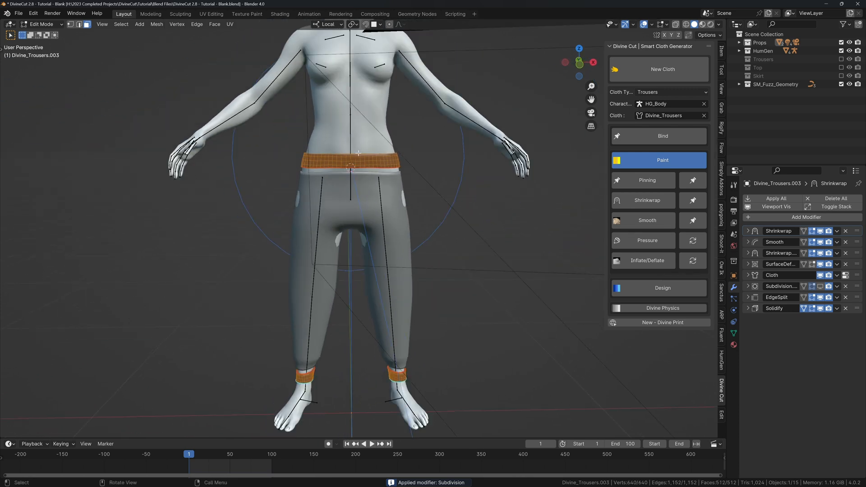
pyautogui.scroll(1, 358, 154)
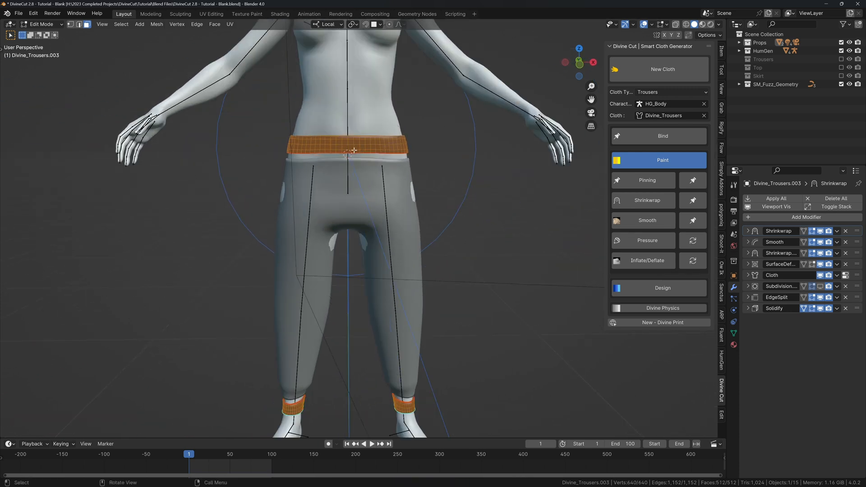
pyautogui.click(80, 25)
pyautogui.moveTo(324, 149); pyautogui.dragTo(313, 149, button='middle')
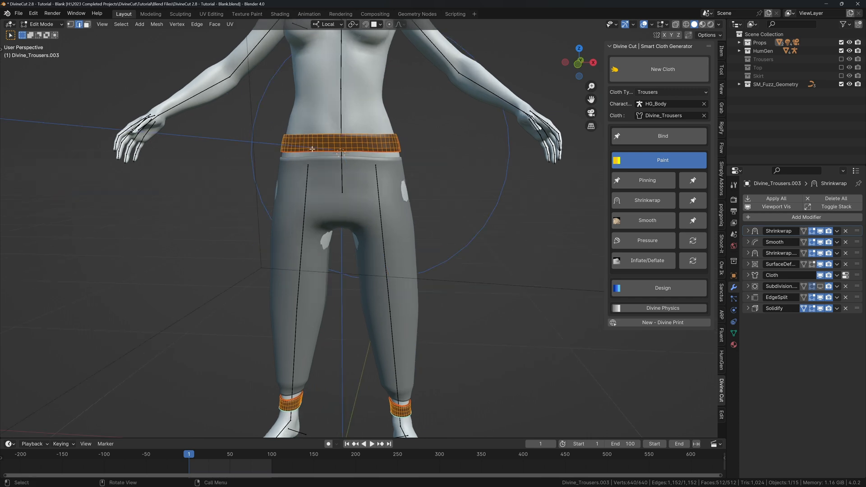
pyautogui.click(34, 13)
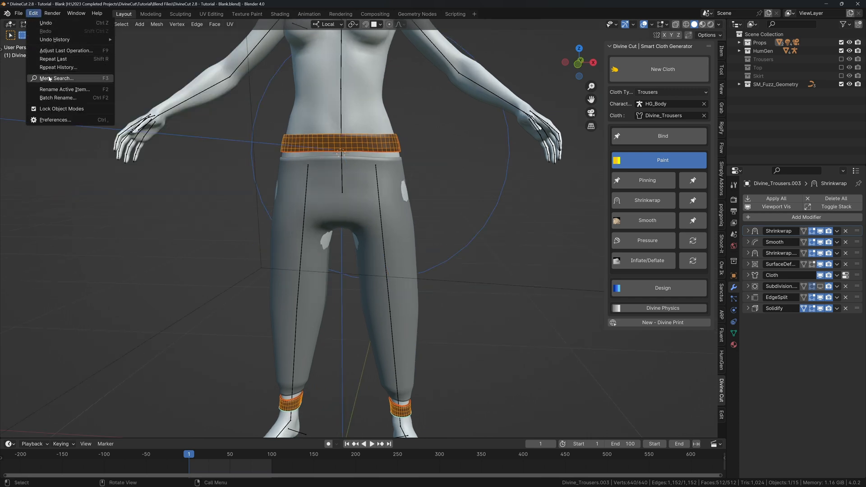
pyautogui.press('F3')
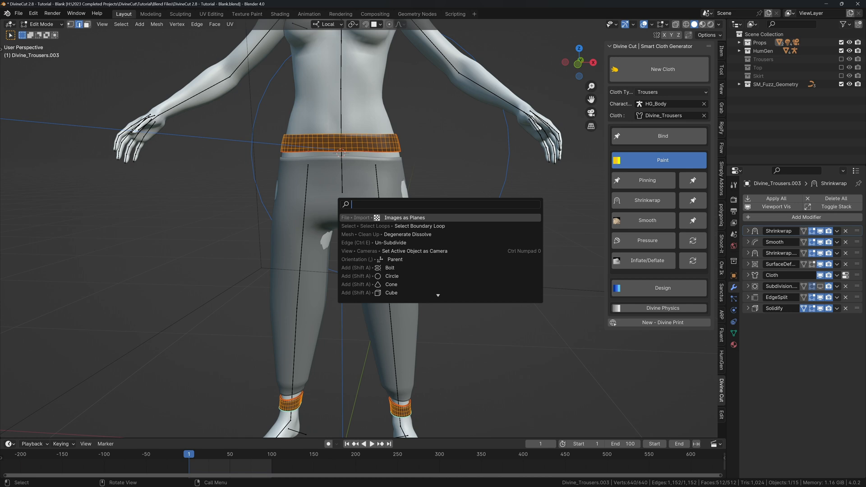
pyautogui.press('Escape')
pyautogui.moveTo(326, 145)
pyautogui.mouseDown(button='middle')
pyautogui.moveTo(361, 146)
pyautogui.moveTo(339, 149)
pyautogui.mouseUp(button='middle')
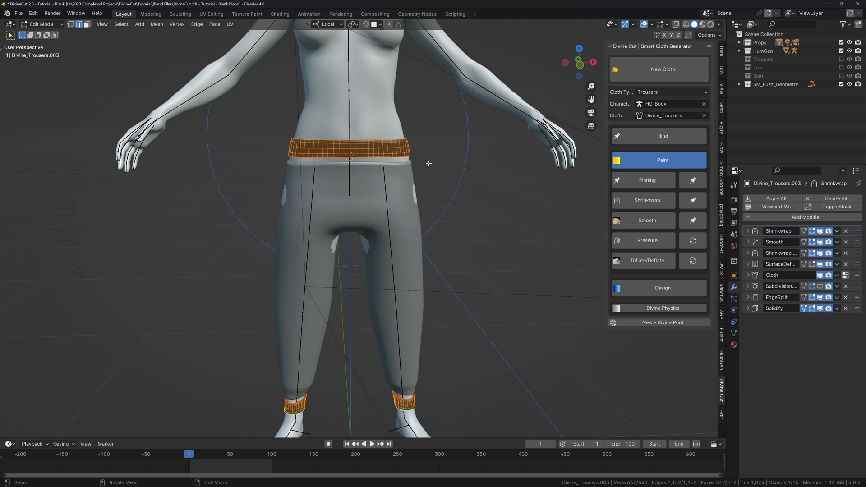
# Subdivide the selected mesh twice.
pyautogui.rightClick(417, 152)
pyautogui.click(401, 172)
pyautogui.rightClick(411, 174)
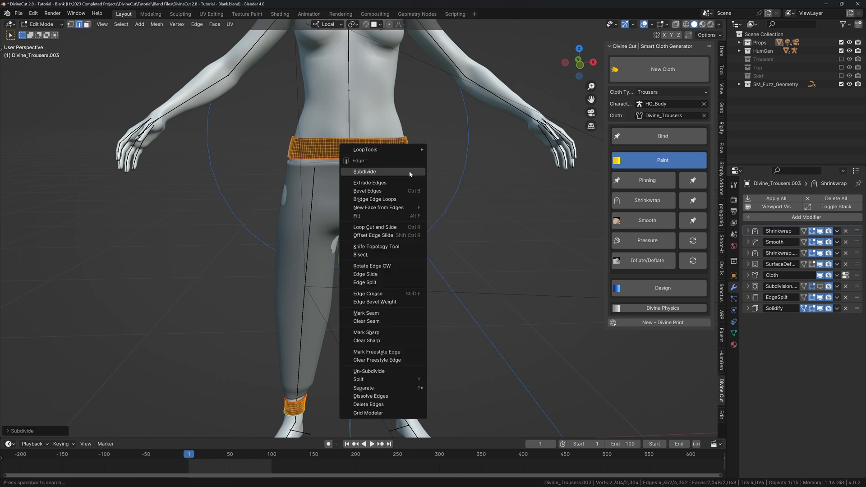
pyautogui.click(395, 177)
pyautogui.scroll(6, 368, 197)
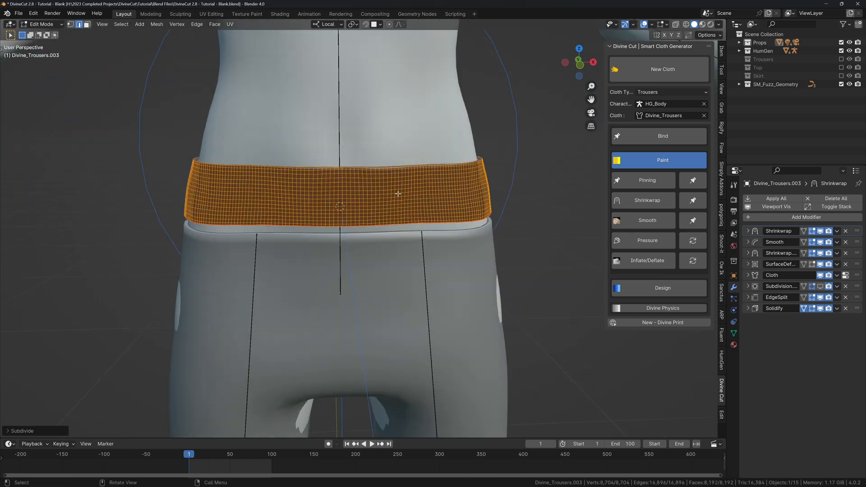
pyautogui.scroll(-2, 368, 193)
pyautogui.moveTo(368, 193); pyautogui.dragTo(380, 212, button='middle')
pyautogui.scroll(3, 392, 191)
pyautogui.scroll(-3, 392, 191)
pyautogui.scroll(-2, 379, 212)
pyautogui.scroll(6, 379, 212)
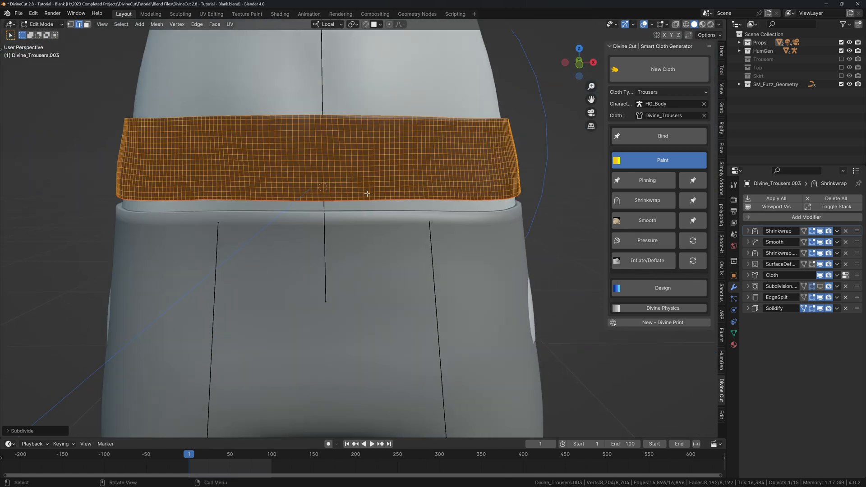
# Subdivide a third time, reaching 33,792 vertices, and open Edit > Menu Search.
pyautogui.rightClick(379, 199)
pyautogui.click(378, 197)
pyautogui.scroll(-5, 373, 176)
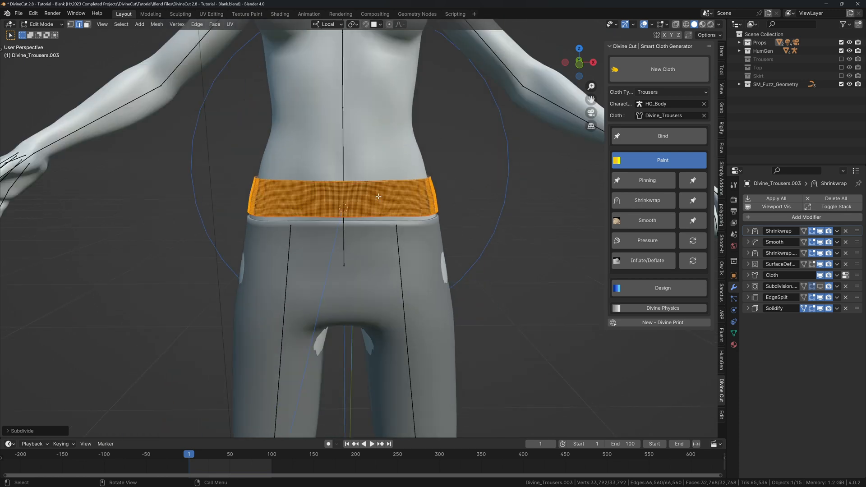
pyautogui.scroll(1, 373, 171)
pyautogui.scroll(-2, 372, 171)
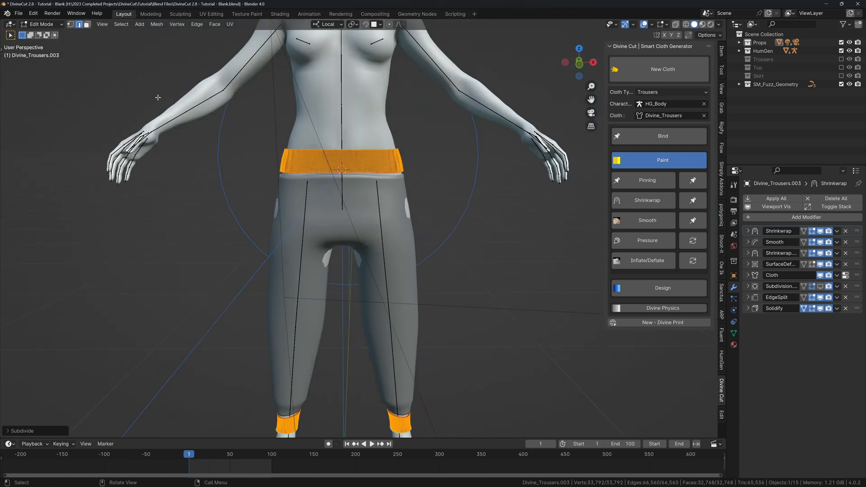
pyautogui.click(34, 13)
pyautogui.click(48, 80)
# Run Select Boundary Loop to select only the mesh's boundary edge loops.
pyautogui.press('Down')
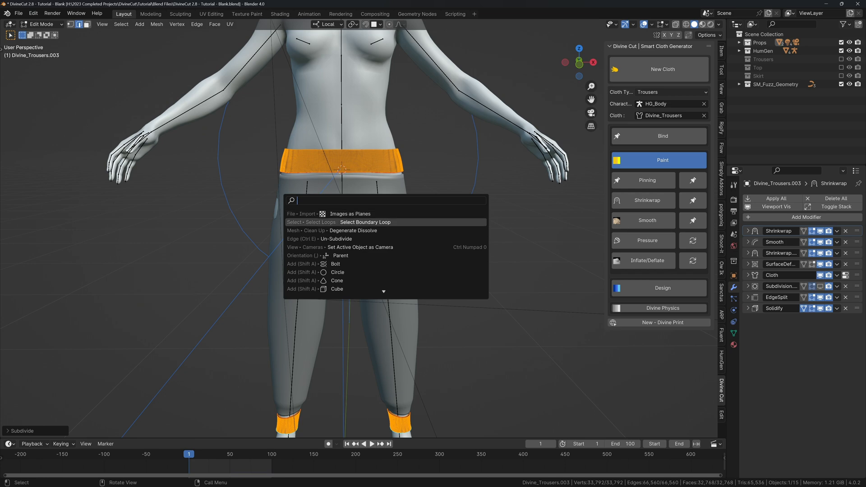
pyautogui.click(336, 225)
pyautogui.scroll(4, 352, 190)
pyautogui.moveTo(358, 174); pyautogui.dragTo(389, 185, button='middle')
pyautogui.scroll(1, 367, 155)
pyautogui.keyDown('shift'); pyautogui.moveTo(365, 153); pyautogui.dragTo(329, 186, button='middle'); pyautogui.keyUp('shift')
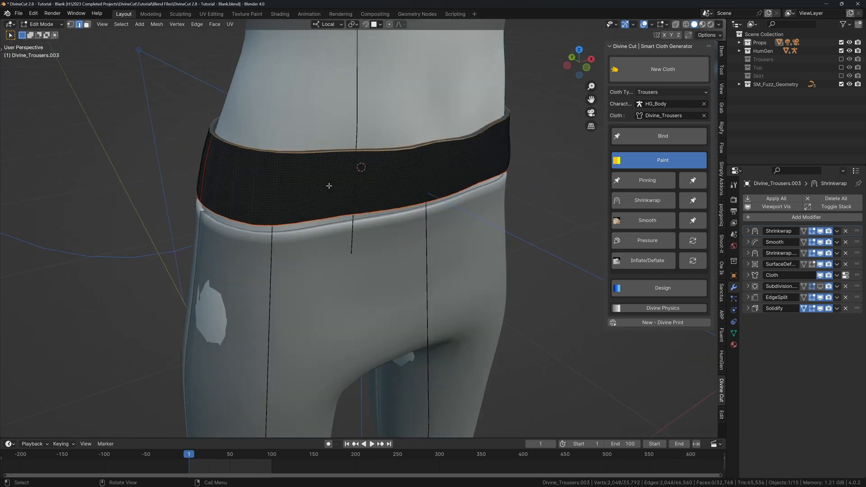
pyautogui.moveTo(226, 204); pyautogui.dragTo(216, 160, button='middle')
# Add two horizontal waistband edge loops to the selection.
pyautogui.scroll(-5, 353, 249)
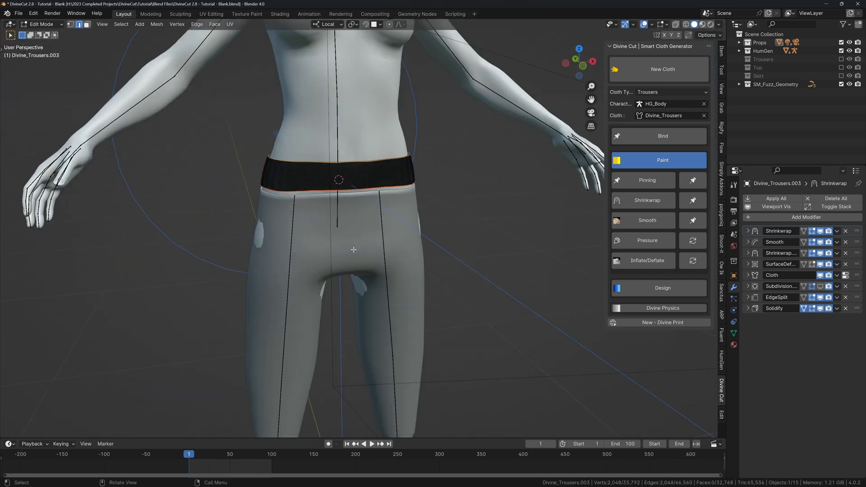
pyautogui.keyDown('shift'); pyautogui.moveTo(354, 253); pyautogui.dragTo(347, 172, button='middle'); pyautogui.keyUp('shift')
pyautogui.moveTo(358, 203); pyautogui.dragTo(345, 234, button='middle')
pyautogui.keyDown('shift'); pyautogui.moveTo(329, 108); pyautogui.dragTo(342, 261, button='middle'); pyautogui.keyUp('shift')
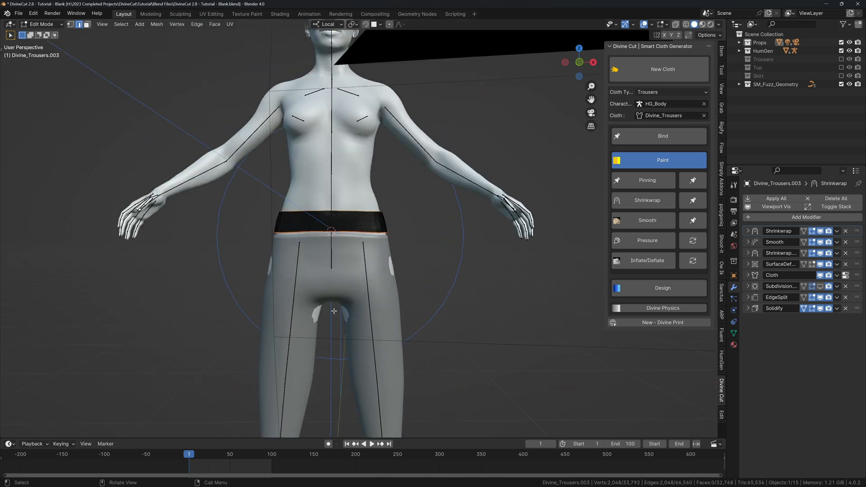
pyautogui.scroll(4, 322, 208)
pyautogui.scroll(3, 373, 243)
pyautogui.keyDown('shift'); pyautogui.moveTo(323, 209); pyautogui.dragTo(392, 228, button='middle'); pyautogui.keyUp('shift')
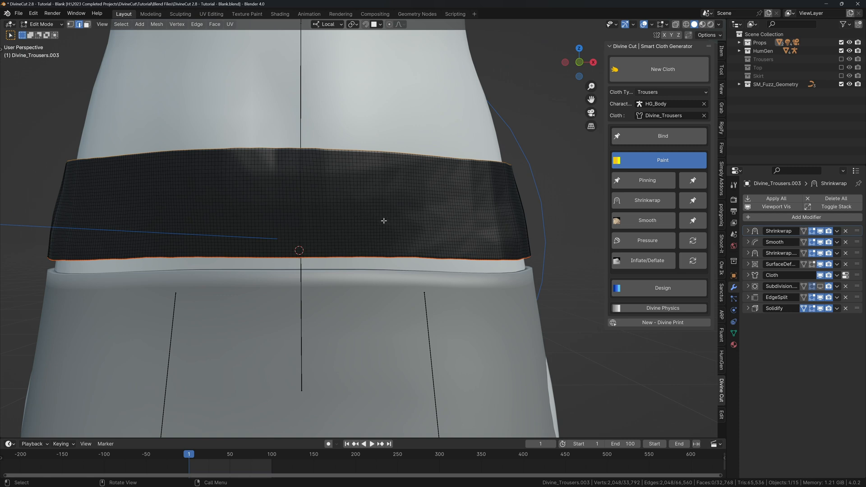
pyautogui.moveTo(384, 221); pyautogui.dragTo(371, 221, button='middle')
pyautogui.scroll(1, 370, 223)
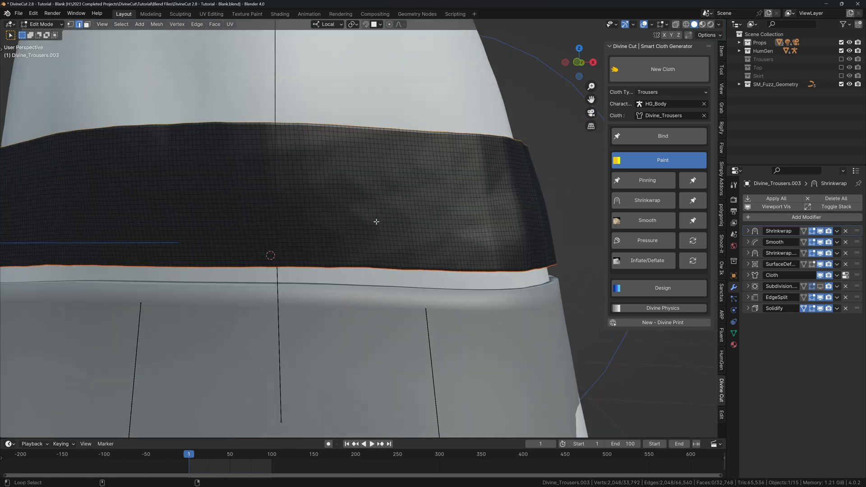
pyautogui.keyDown('alt'); pyautogui.keyDown('shift'); pyautogui.click(380, 222); pyautogui.keyUp('shift'); pyautogui.keyUp('alt')
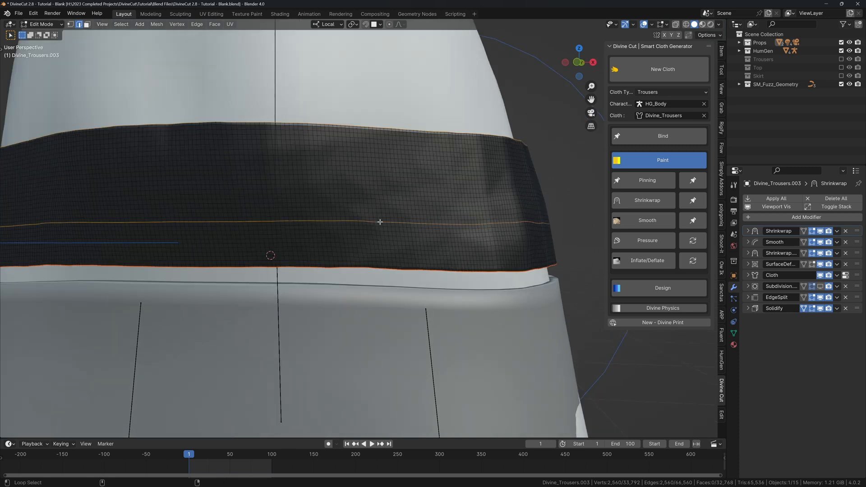
pyautogui.keyDown('alt'); pyautogui.keyDown('shift'); pyautogui.click(378, 173); pyautogui.keyUp('shift'); pyautogui.keyUp('alt')
# Inspect the left ankle cuff, then frame the whole trousers with waistband and both cuffs.
pyautogui.scroll(-7, 377, 171)
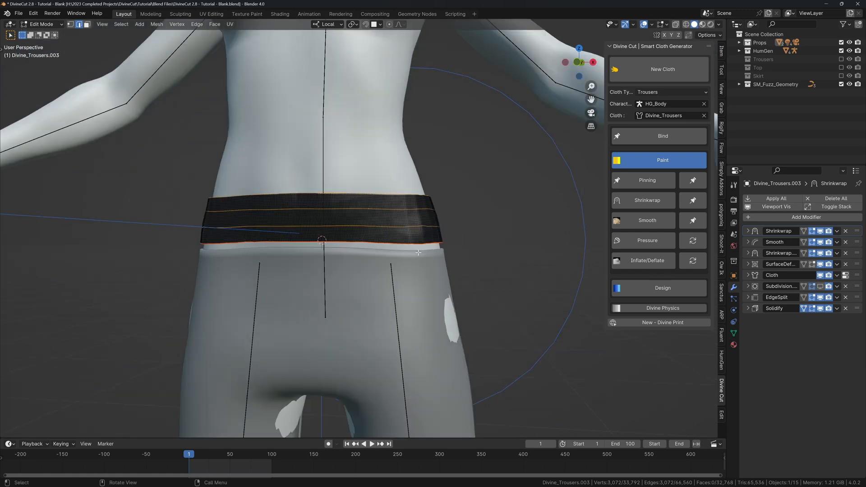
pyautogui.keyDown('shift'); pyautogui.moveTo(361, 302); pyautogui.dragTo(363, 159, button='middle'); pyautogui.keyUp('shift')
pyautogui.scroll(10, 362, 160)
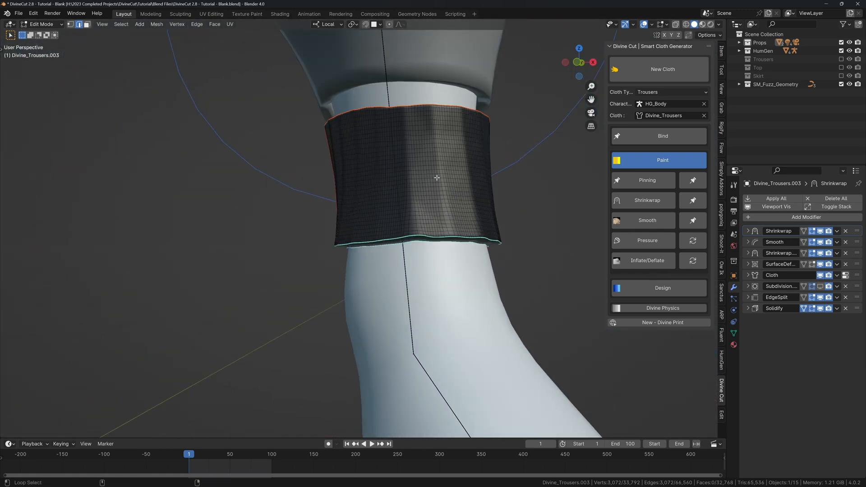
pyautogui.scroll(-5, 296, 192)
pyautogui.keyDown('shift'); pyautogui.moveTo(249, 192); pyautogui.dragTo(514, 194, button='middle'); pyautogui.keyUp('shift')
pyautogui.scroll(2, 294, 199)
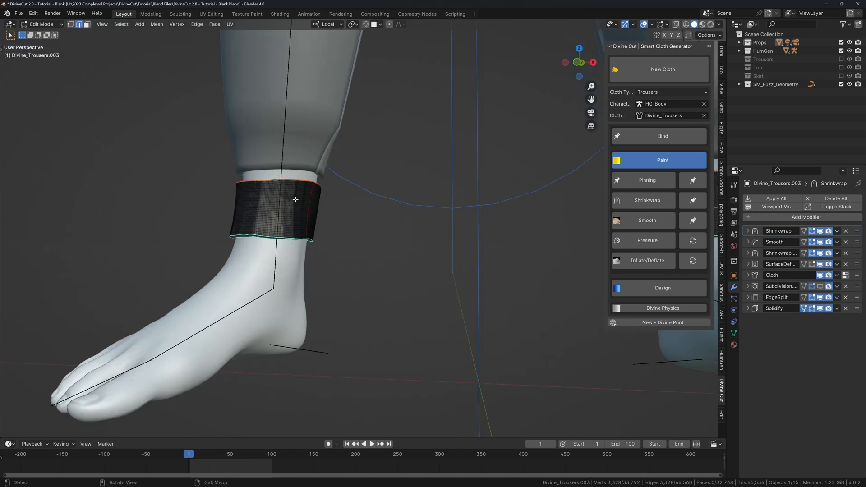
pyautogui.keyDown('shift'); pyautogui.moveTo(293, 199); pyautogui.dragTo(387, 221, button='middle'); pyautogui.keyUp('shift')
pyautogui.scroll(3, 388, 225)
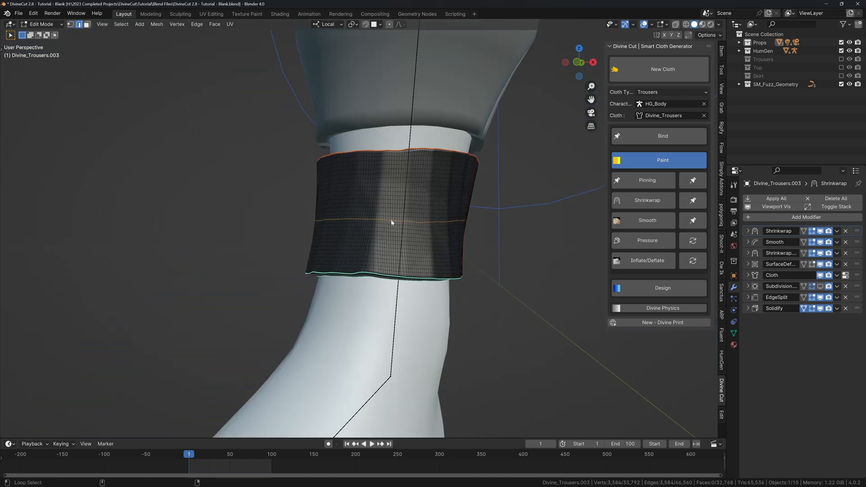
pyautogui.scroll(-10, 391, 223)
pyautogui.keyDown('shift'); pyautogui.moveTo(424, 180); pyautogui.dragTo(384, 280, button='middle'); pyautogui.keyUp('shift')
pyautogui.scroll(-1, 392, 244)
pyautogui.keyDown('shift'); pyautogui.moveTo(402, 205); pyautogui.dragTo(388, 254, button='middle'); pyautogui.keyUp('shift')
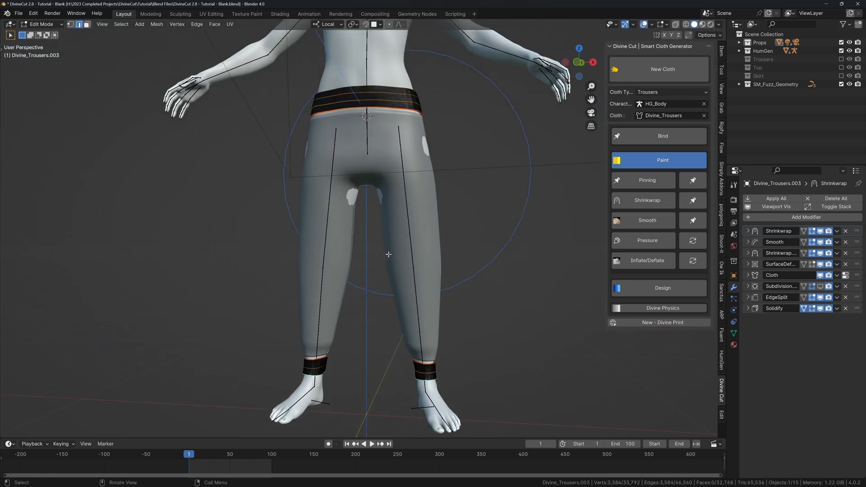
# Apply Elastify from the Divine Cut Design section to gather the waistband and cuffs.
pyautogui.click(647, 162)
pyautogui.click(648, 184)
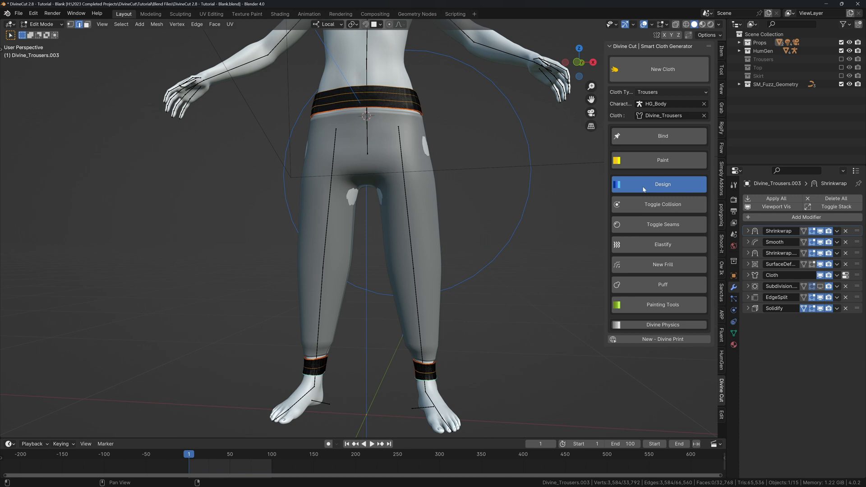
pyautogui.click(643, 245)
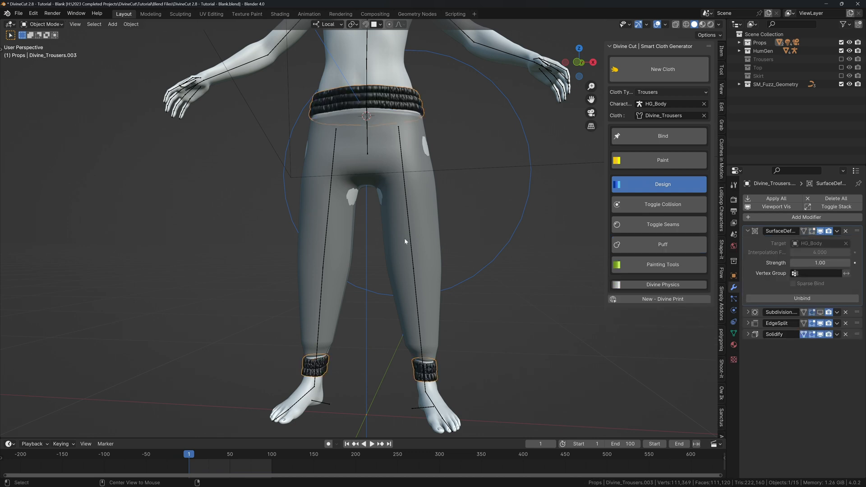
# Check the gathered elastic bands from the left and front views.
pyautogui.keyDown('alt'); pyautogui.moveTo(404, 237); pyautogui.dragTo(429, 228, button='middle'); pyautogui.keyUp('alt')
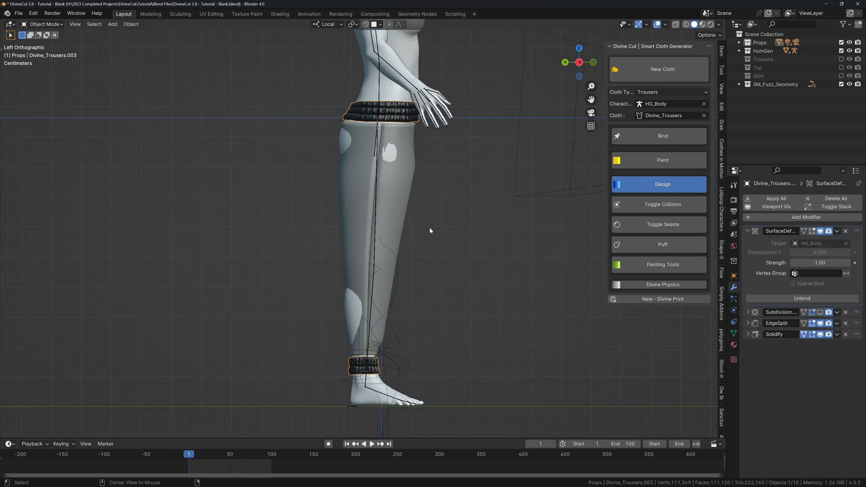
pyautogui.keyDown('alt'); pyautogui.moveTo(441, 175); pyautogui.dragTo(426, 192, button='middle'); pyautogui.keyUp('alt')
pyautogui.press('super+Tab')
pyautogui.click(365, 188)
pyautogui.keyDown('shift'); pyautogui.moveTo(427, 191); pyautogui.dragTo(423, 230, button='middle'); pyautogui.keyUp('shift')
pyautogui.scroll(4, 413, 160)
# Add a Smooth modifier directly below SurfaceDeform with Repeat set to 5.
pyautogui.keyDown('shift'); pyautogui.moveTo(412, 158); pyautogui.dragTo(410, 241, button='middle'); pyautogui.keyUp('shift')
pyautogui.scroll(3, 410, 240)
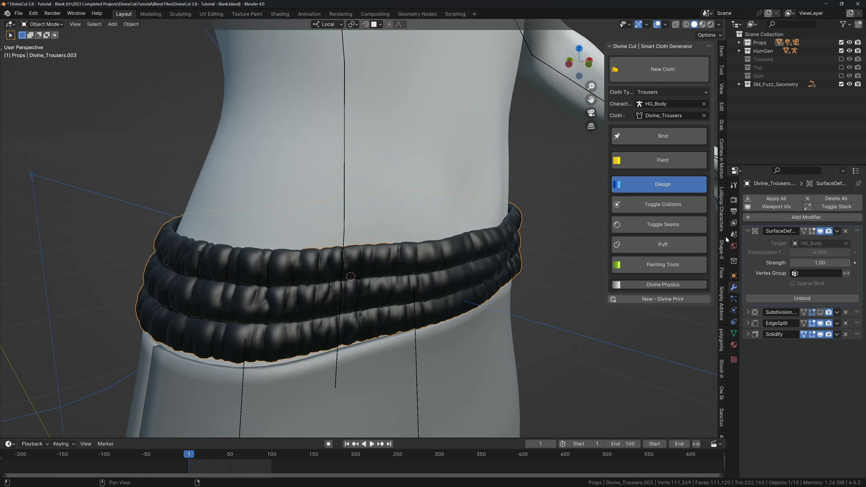
pyautogui.click(747, 230)
pyautogui.click(757, 216)
pyautogui.write('smooth')
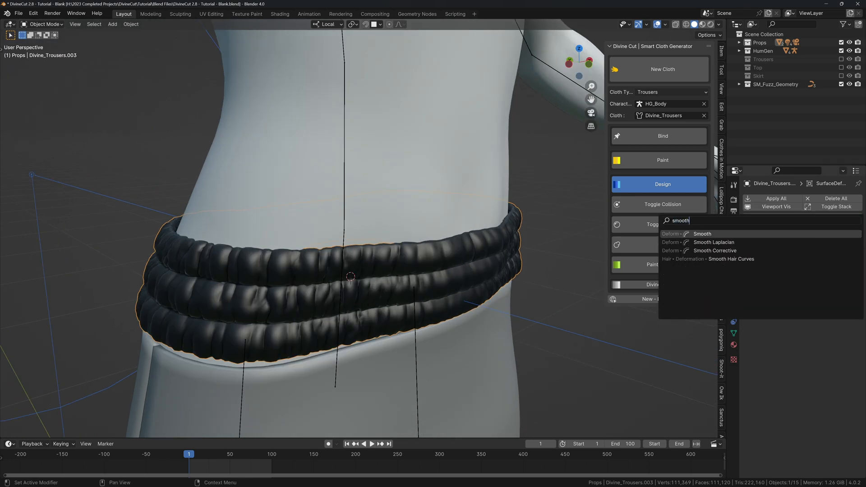
pyautogui.press('Return')
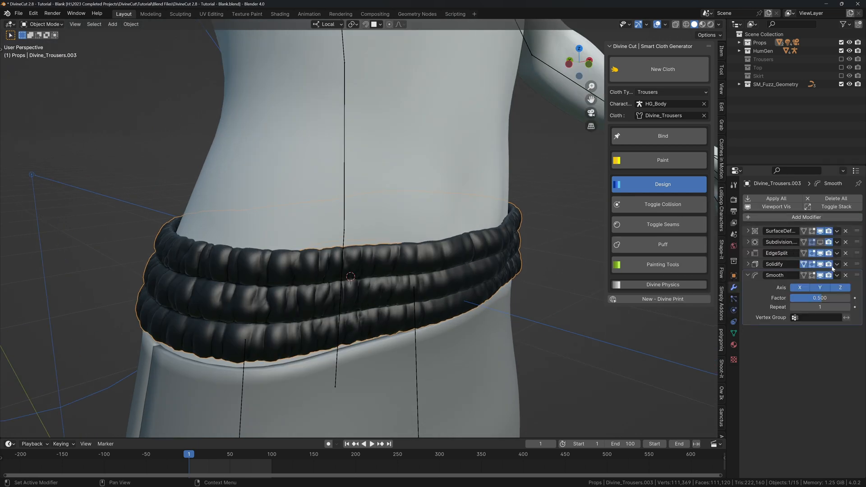
pyautogui.moveTo(858, 276); pyautogui.dragTo(856, 242)
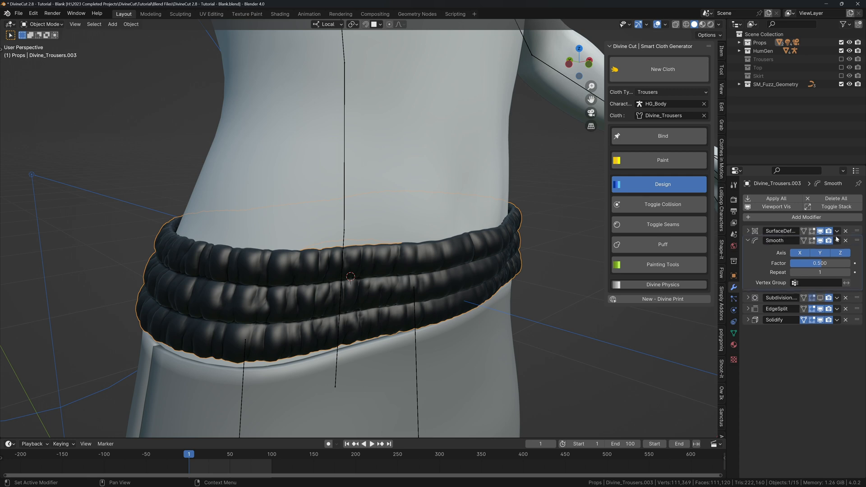
pyautogui.click(820, 274)
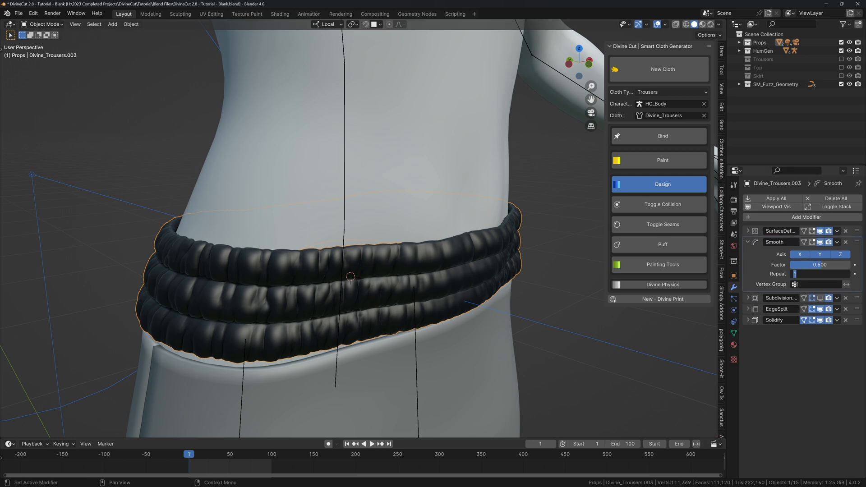
pyautogui.press('Return')
pyautogui.moveTo(509, 269); pyautogui.dragTo(536, 244, button='middle')
# Select the trousers and enter Edit Mode on their mesh.
pyautogui.click(749, 244)
pyautogui.scroll(-4, 448, 272)
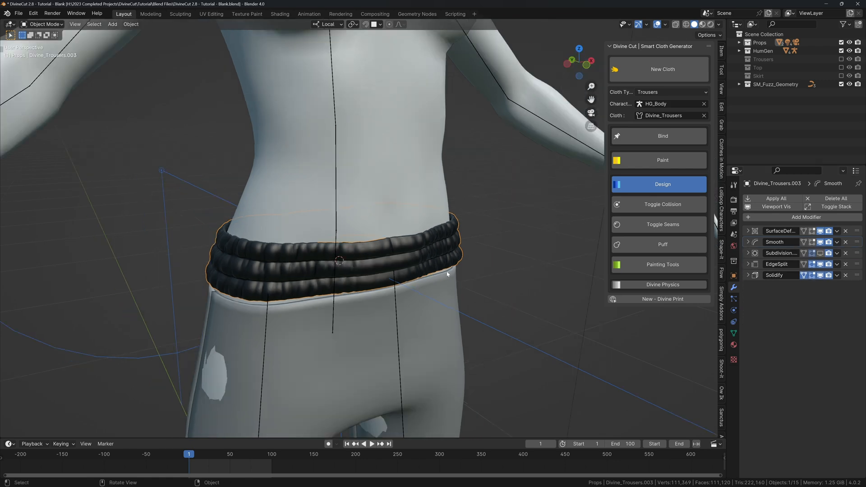
pyautogui.moveTo(448, 272); pyautogui.dragTo(379, 255, button='middle')
pyautogui.click(304, 252)
pyautogui.moveTo(304, 252); pyautogui.dragTo(376, 253, button='middle')
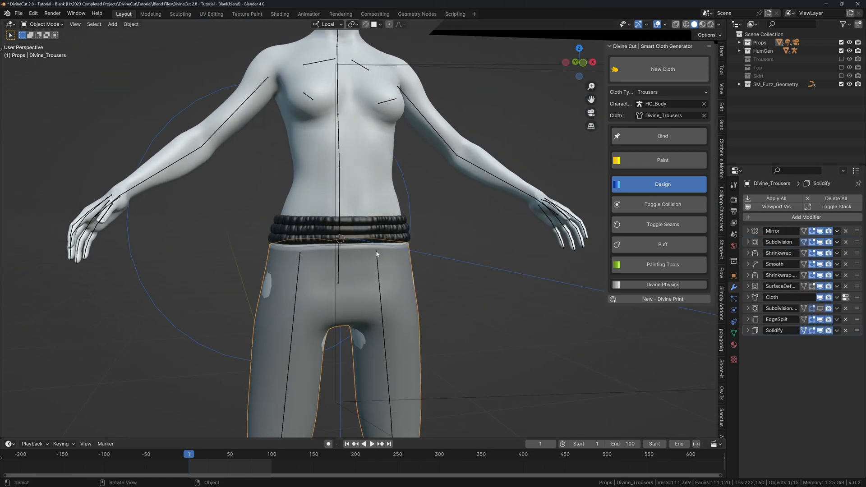
pyautogui.scroll(3, 377, 253)
pyautogui.press('Tab')
# Edge-slide the trousers' top edge loop with clamping turned off.
pyautogui.keyDown('alt'); pyautogui.click(299, 242); pyautogui.keyUp('alt')
pyautogui.moveTo(299, 243); pyautogui.dragTo(340, 217, button='middle')
pyautogui.scroll(3, 339, 234)
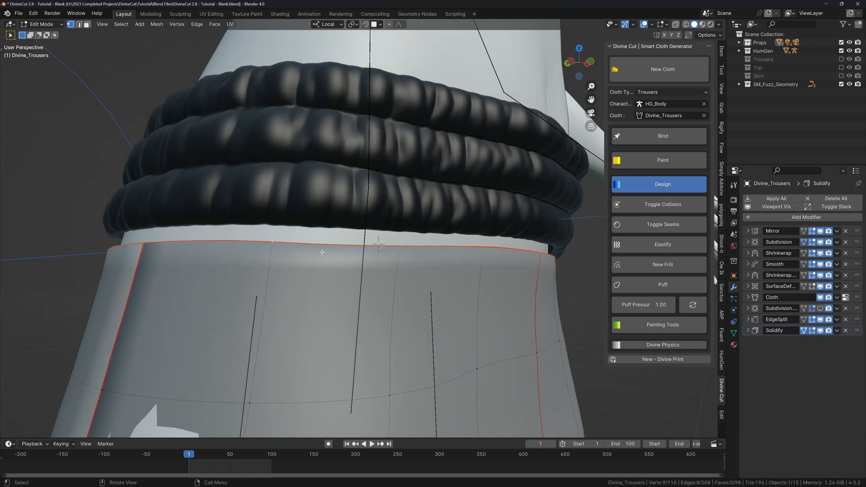
pyautogui.scroll(-3, 335, 273)
pyautogui.press('g')
pyautogui.press('g')
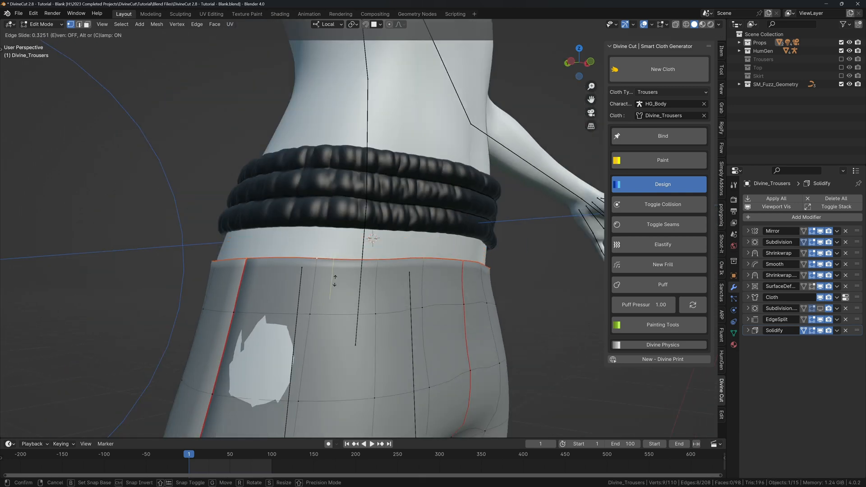
pyautogui.press('c')
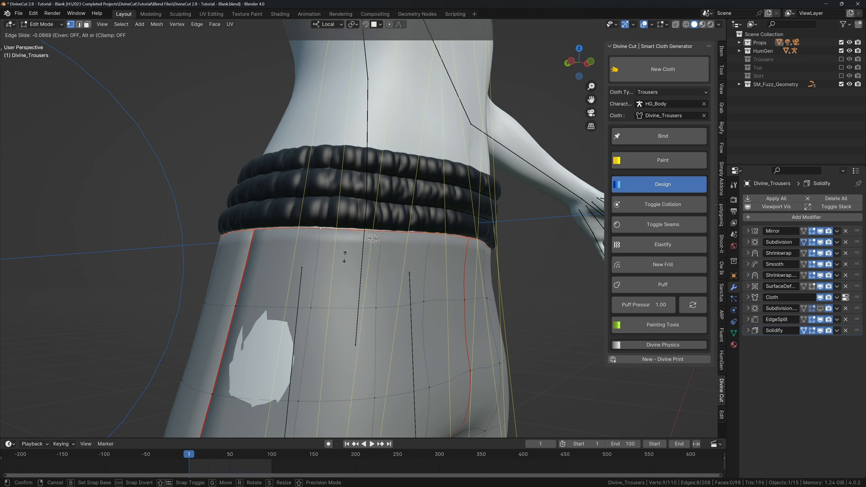
pyautogui.click(349, 244)
# Raise the waistband edge loop along the local Z axis.
pyautogui.moveTo(349, 244); pyautogui.dragTo(422, 247, button='middle')
pyautogui.keyDown('alt'); pyautogui.click(422, 247); pyautogui.keyUp('alt')
pyautogui.press('g')
pyautogui.press('z')
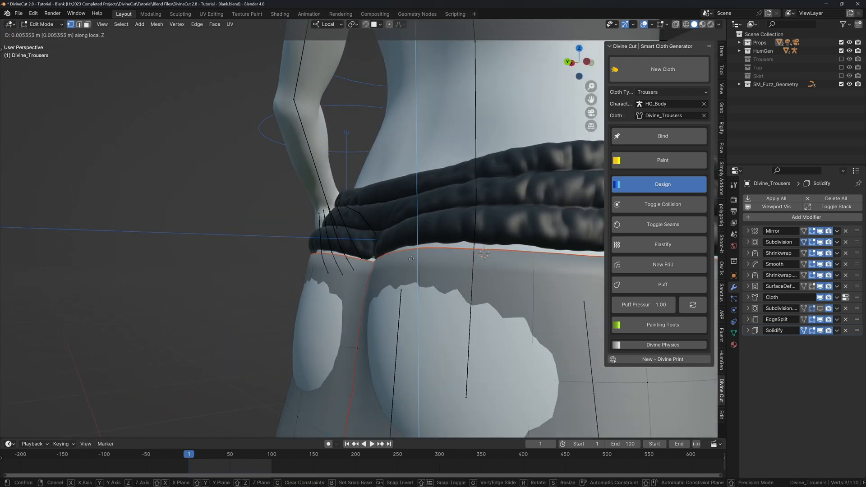
pyautogui.click(418, 231)
# Slide the waist edge loop up to tuck it under the waistband.
pyautogui.moveTo(418, 231); pyautogui.dragTo(315, 217, button='middle')
pyautogui.scroll(2, 321, 219)
pyautogui.press('g')
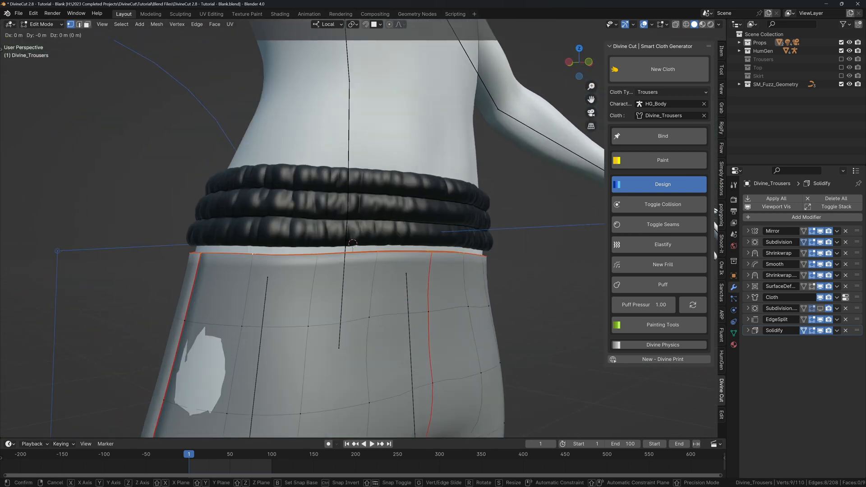
pyautogui.press('g')
pyautogui.press('c')
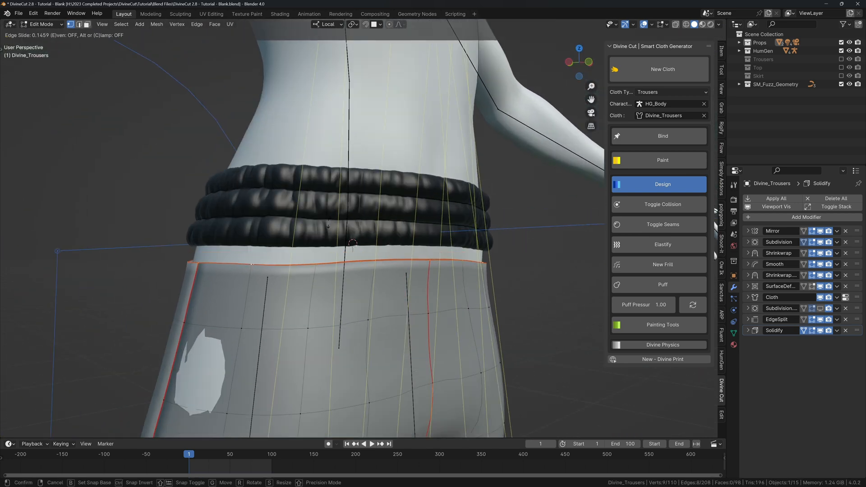
pyautogui.click(353, 243)
# Slide the leg hem loops down into the ankle cuffs and return to Object Mode.
pyautogui.moveTo(352, 244); pyautogui.dragTo(355, 150, button='middle')
pyautogui.scroll(-1, 355, 150)
pyautogui.keyDown('shift'); pyautogui.moveTo(383, 299); pyautogui.dragTo(371, 156, button='middle'); pyautogui.keyUp('shift')
pyautogui.scroll(3, 362, 245)
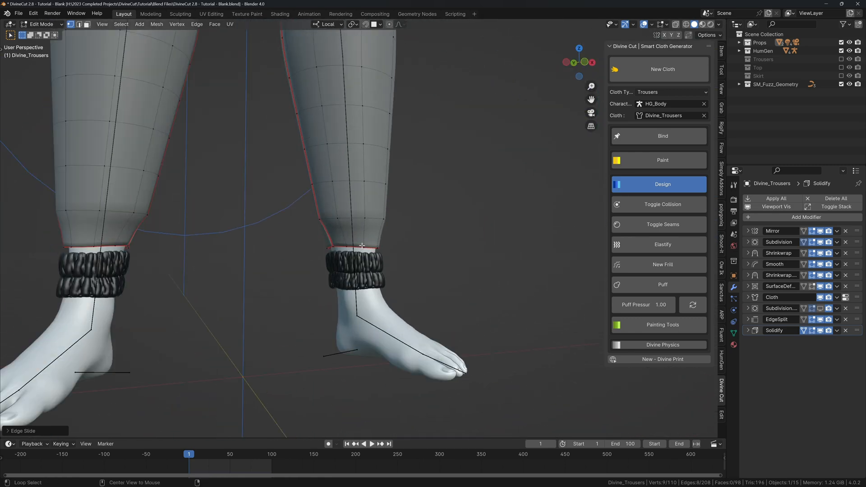
pyautogui.press('g')
pyautogui.press('g')
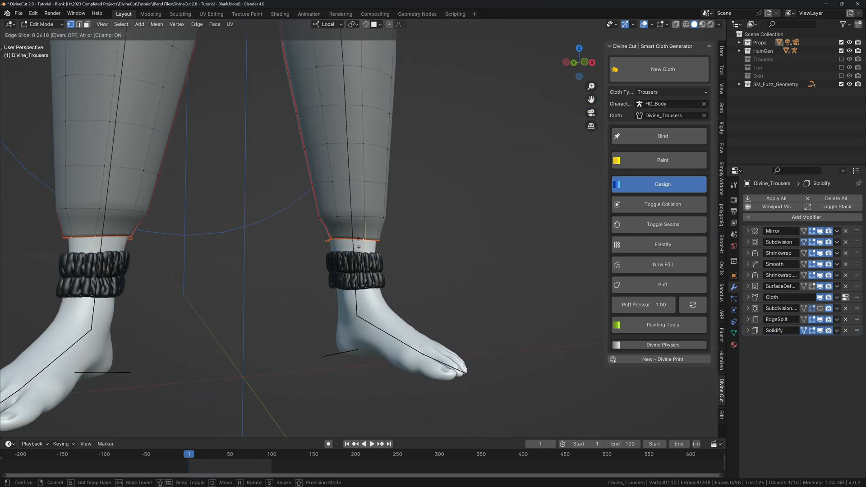
pyautogui.click(356, 283)
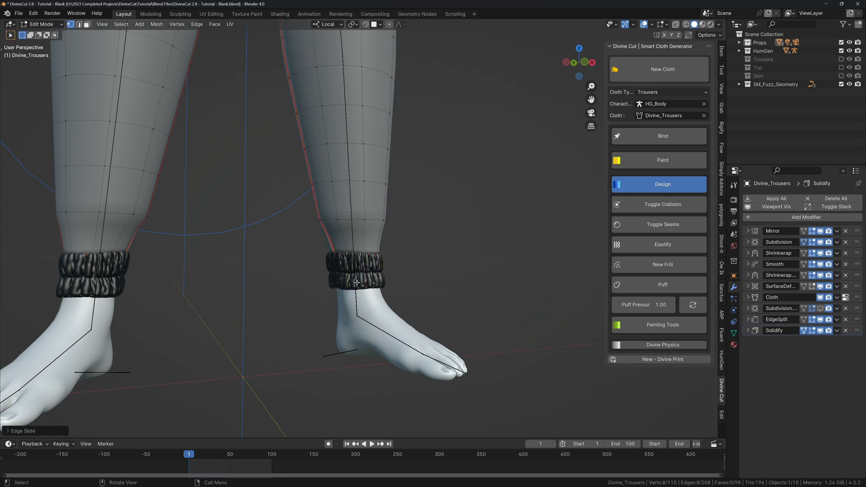
pyautogui.press('Tab')
pyautogui.scroll(-4, 360, 271)
pyautogui.keyDown('shift'); pyautogui.moveTo(369, 113); pyautogui.dragTo(378, 341, button='middle'); pyautogui.keyUp('shift')
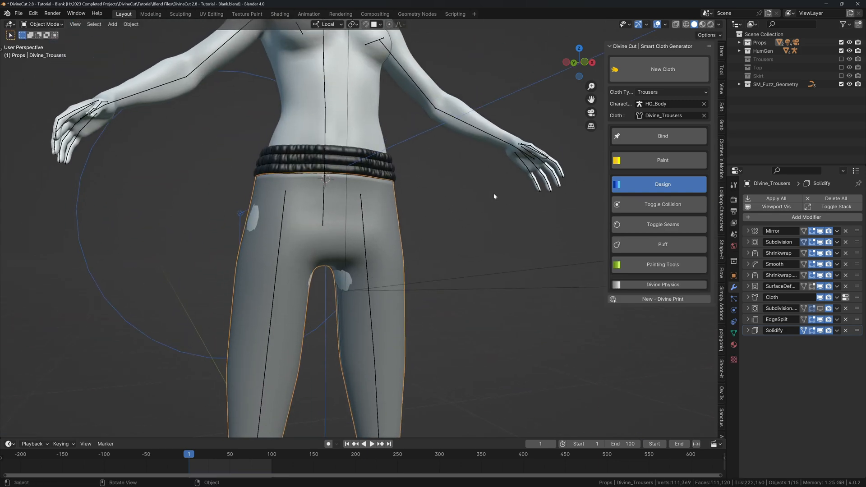
# Briefly play the cloth simulation while orbiting around the trousered character.
pyautogui.scroll(-2, 391, 163)
pyautogui.moveTo(391, 163); pyautogui.dragTo(382, 182, button='middle')
pyautogui.hotkey('shift', 'space')
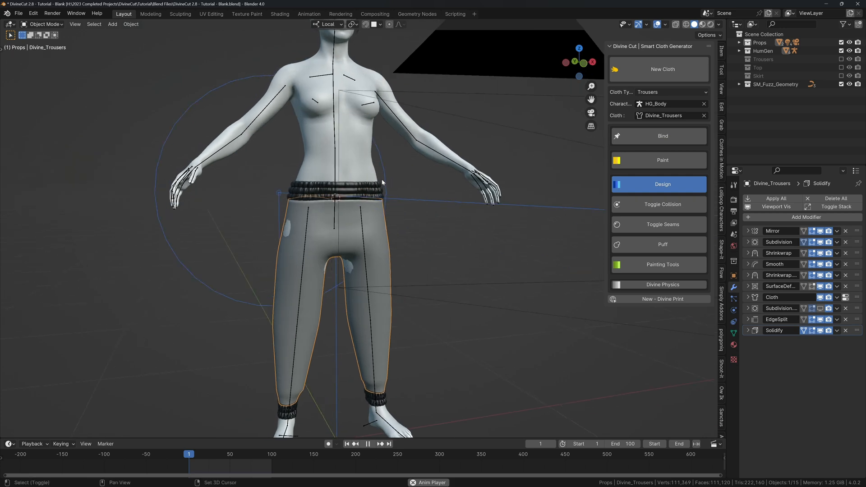
pyautogui.hotkey('shift', 'space')
pyautogui.moveTo(351, 213); pyautogui.dragTo(348, 130, button='middle')
# Switch the metarig's armature to Pose Position.
pyautogui.click(344, 128)
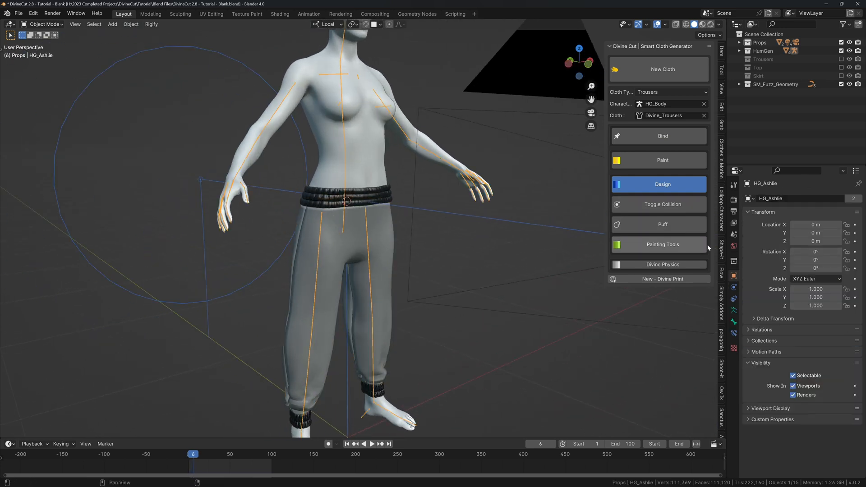
pyautogui.click(733, 310)
pyautogui.click(768, 225)
# Select the trousers, rewind to frame 1 and play the cloth simulation to frame 10.
pyautogui.moveTo(467, 222); pyautogui.dragTo(426, 224, button='middle')
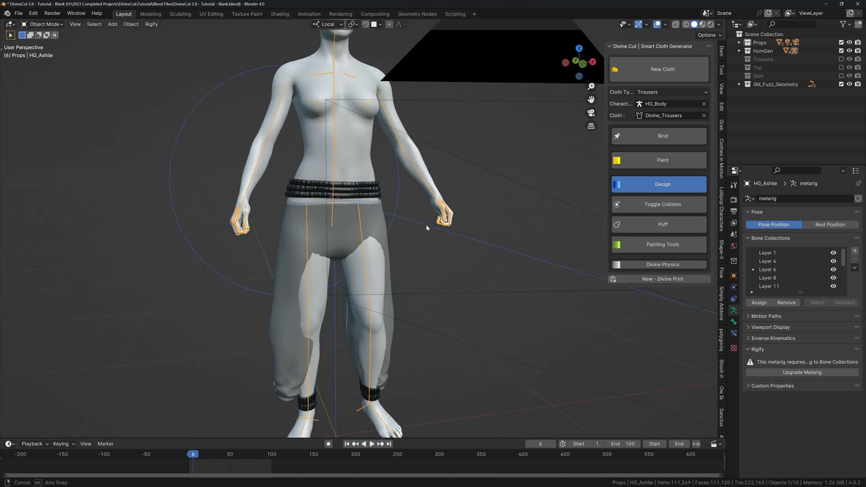
pyautogui.click(370, 225)
pyautogui.hotkey('shift', 'Left')
pyautogui.moveTo(370, 225); pyautogui.dragTo(396, 217, button='middle')
pyautogui.hotkey('shift', 'space')
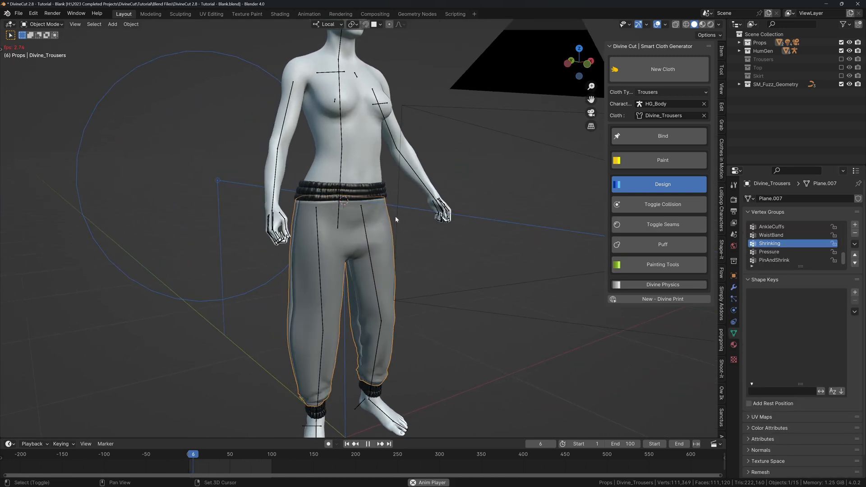
pyautogui.press('space')
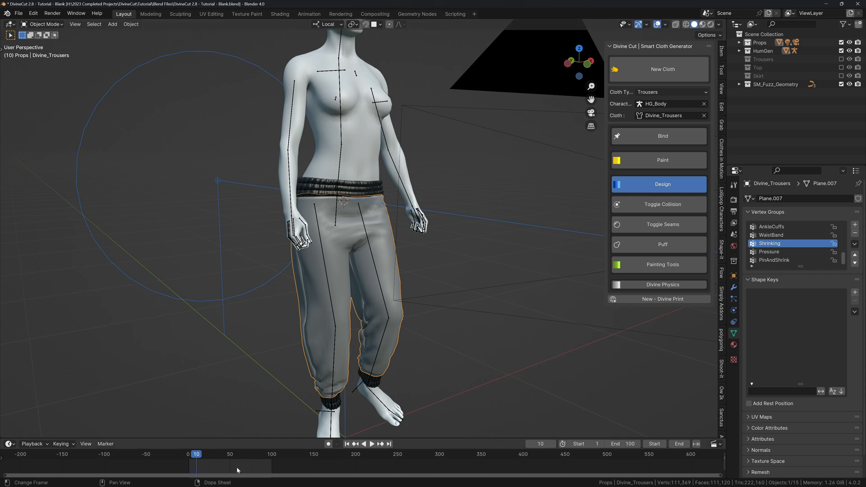
# Hide the overlays and replay the trouser simulation from the first frame.
pyautogui.scroll(-3, 296, 412)
pyautogui.moveTo(356, 295); pyautogui.dragTo(379, 294, button='middle')
pyautogui.hotkey('alt', 'shift', 'z')
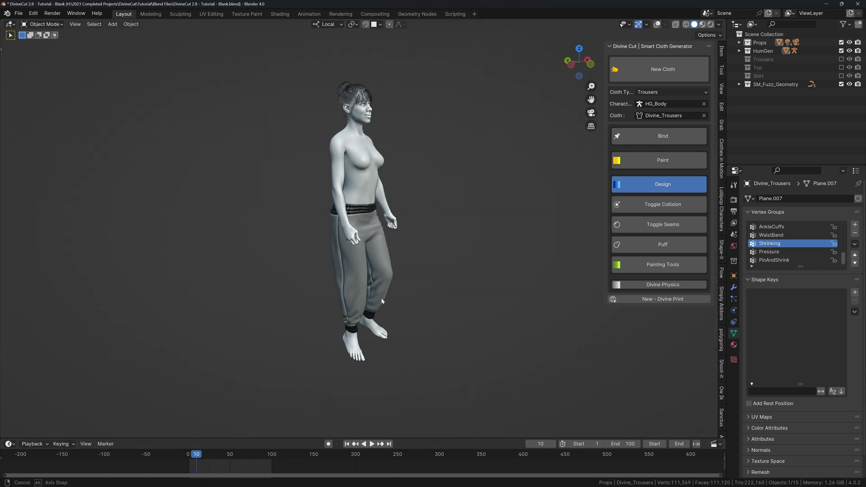
pyautogui.hotkey('shift', 'space')
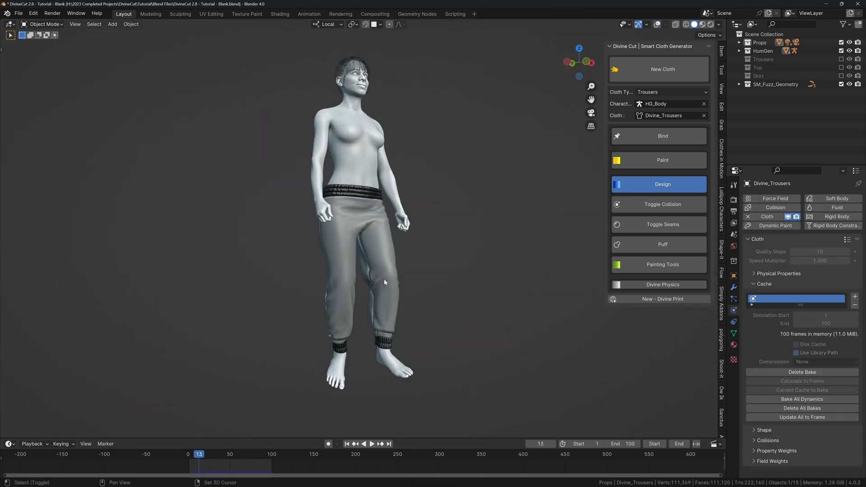
pyautogui.moveTo(392, 284); pyautogui.dragTo(430, 255, button='middle')
pyautogui.hotkey('shift', 'Left')
pyautogui.press('space')
pyautogui.press('space')
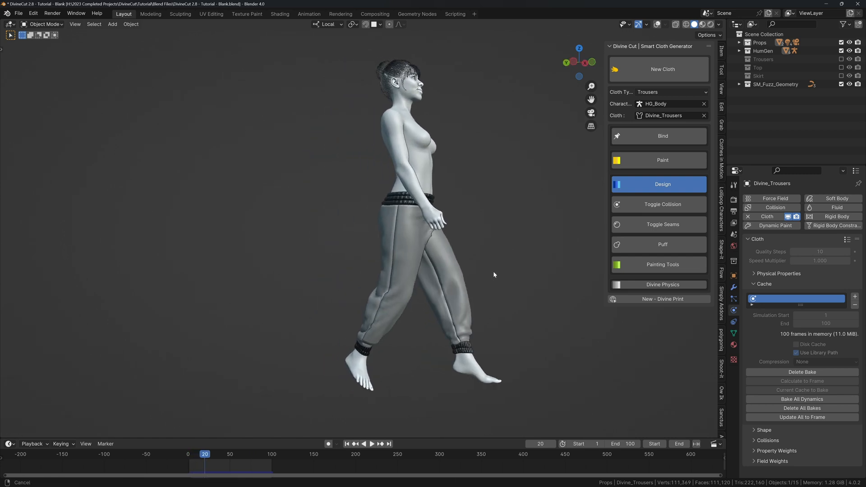
# Enable the second Subdivision modifier in the viewport and set Levels Viewport to 2.
pyautogui.scroll(3, 493, 272)
pyautogui.scroll(4, 286, 295)
pyautogui.hotkey('shift', 'alt', 'z')
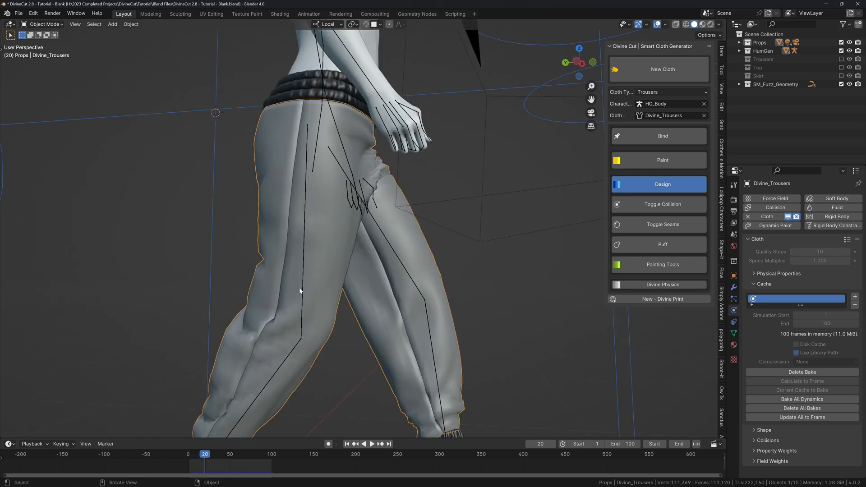
pyautogui.click(734, 287)
pyautogui.scroll(-3, 542, 290)
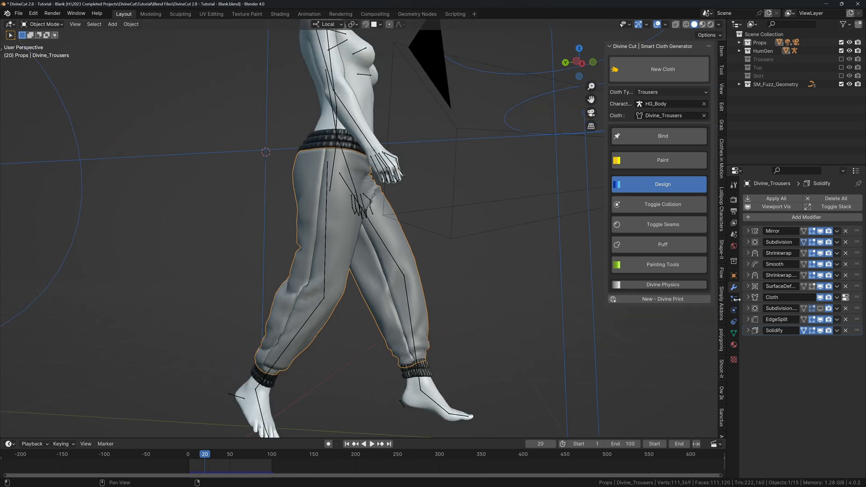
pyautogui.click(819, 309)
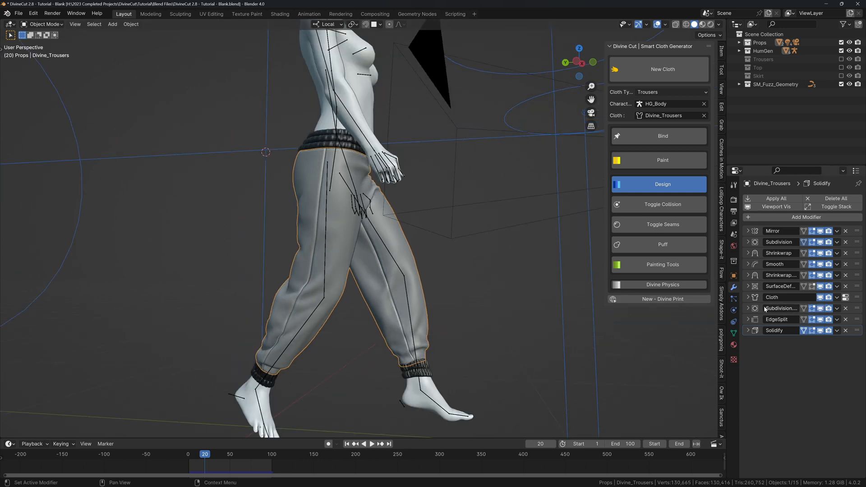
pyautogui.click(748, 308)
pyautogui.scroll(4, 371, 317)
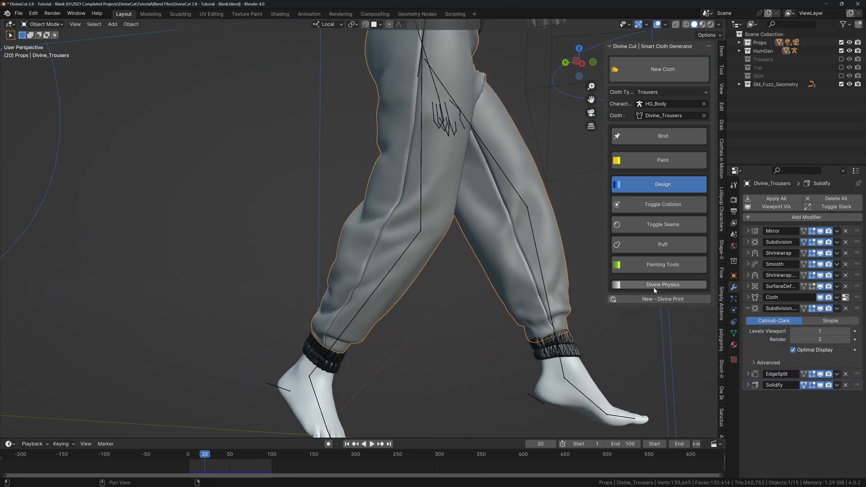
pyautogui.click(846, 331)
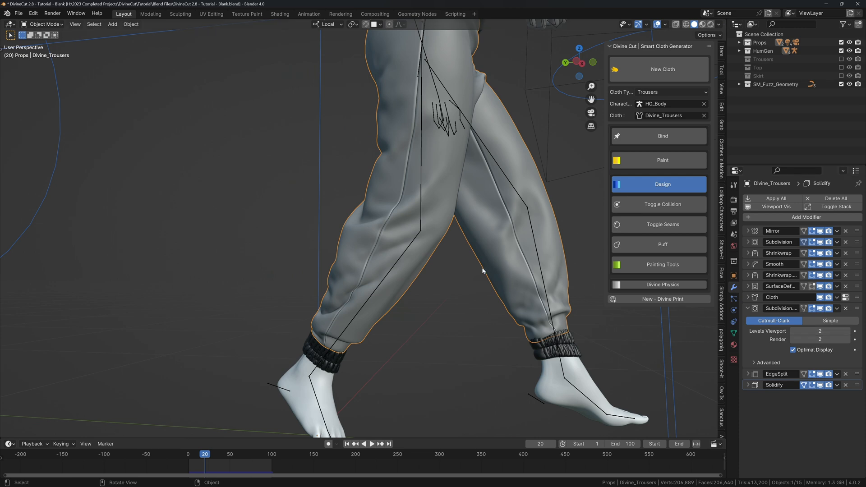
pyautogui.scroll(-8, 483, 270)
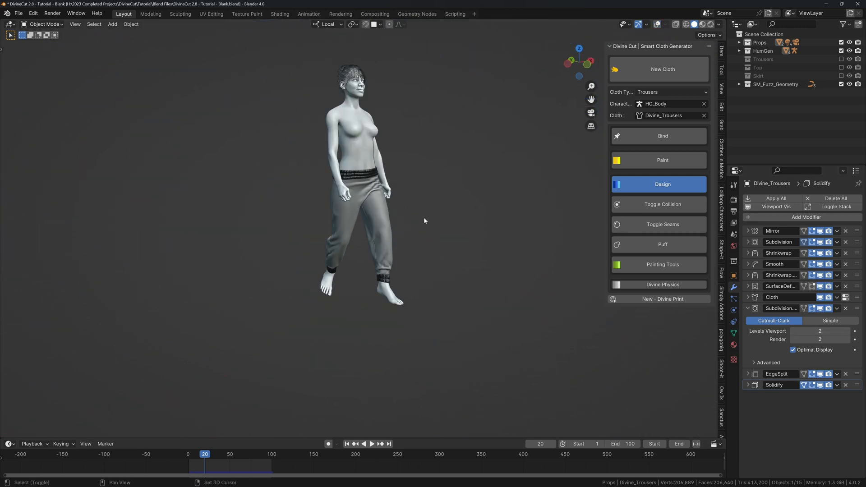
# Play the walk animation, then stop and return to frame 1 with overlays on.
pyautogui.press('space')
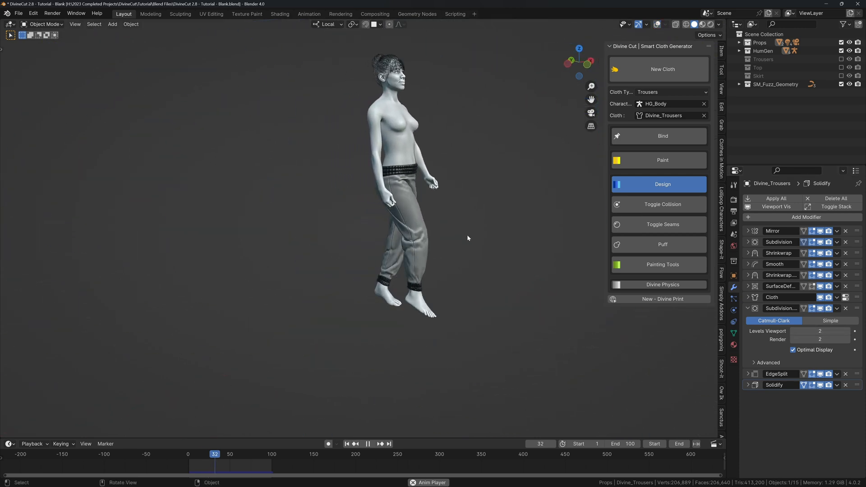
pyautogui.moveTo(493, 248); pyautogui.dragTo(427, 232, button='middle')
pyautogui.press('space')
pyautogui.hotkey('shift', 'Left')
pyautogui.scroll(4, 427, 232)
pyautogui.keyDown('shift'); pyautogui.moveTo(295, 204); pyautogui.dragTo(359, 222, button='middle'); pyautogui.keyUp('shift')
pyautogui.hotkey('shift', 'alt', 'z')
pyautogui.moveTo(358, 221); pyautogui.dragTo(351, 199, button='middle')
pyautogui.scroll(2, 350, 214)
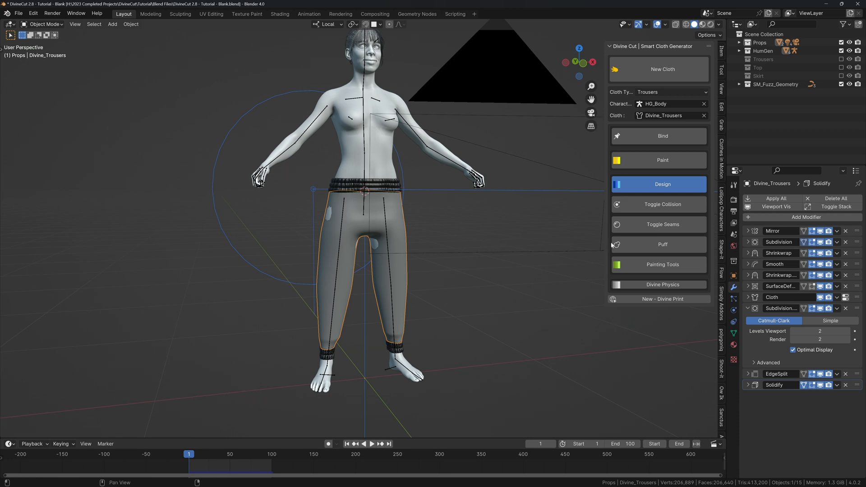
# Open the Simply Addons sidebar tab and switch the viewport to Rendered shading without overlays.
pyautogui.click(721, 301)
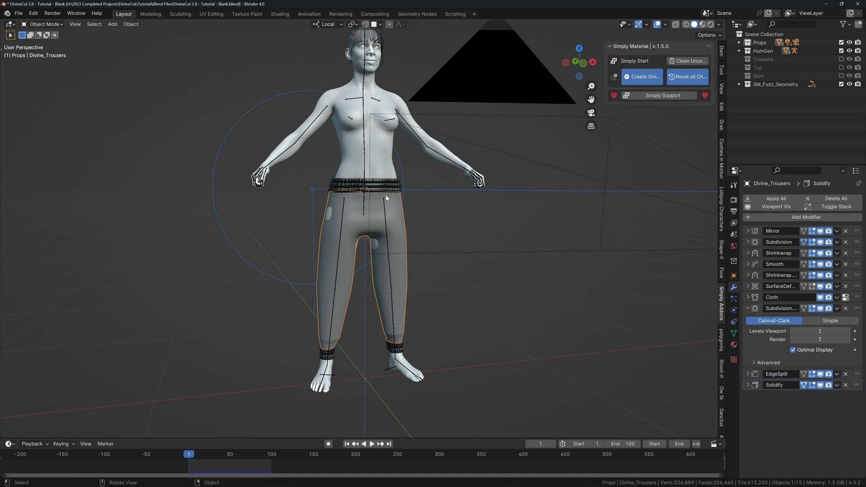
pyautogui.press('z')
pyautogui.click(372, 181)
pyautogui.keyDown('shift'); pyautogui.moveTo(374, 175); pyautogui.dragTo(367, 203, button='middle'); pyautogui.keyUp('shift')
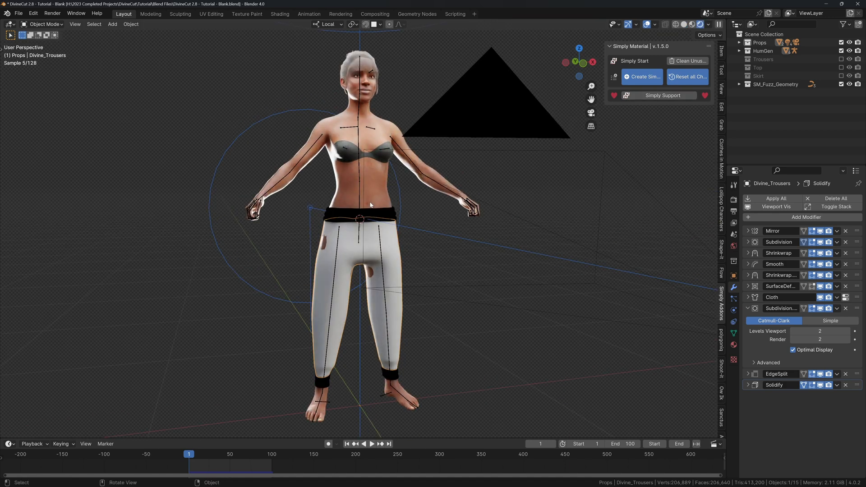
pyautogui.hotkey('shift', 'alt', 'z')
pyautogui.hotkey('shift', 'alt', 'z')
pyautogui.scroll(5, 361, 202)
# Apply a Simply Material knitted fabric to the gathered waistband.
pyautogui.click(350, 199)
pyautogui.scroll(3, 362, 217)
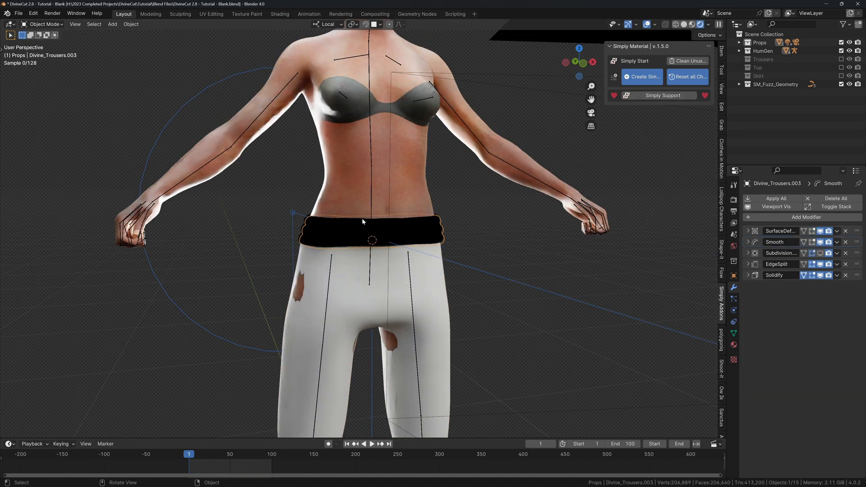
pyautogui.moveTo(356, 217); pyautogui.dragTo(313, 236, button='middle')
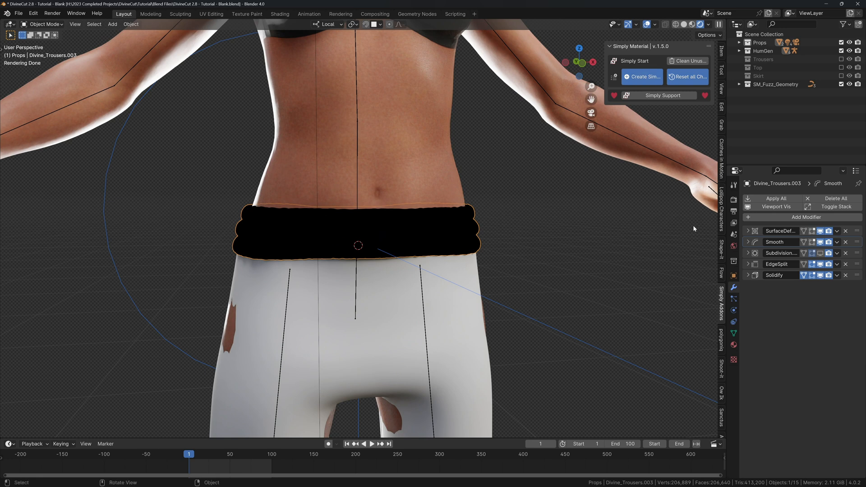
pyautogui.moveTo(604, 92); pyautogui.dragTo(601, 89)
pyautogui.moveTo(590, 91); pyautogui.dragTo(562, 90)
pyautogui.click(601, 81)
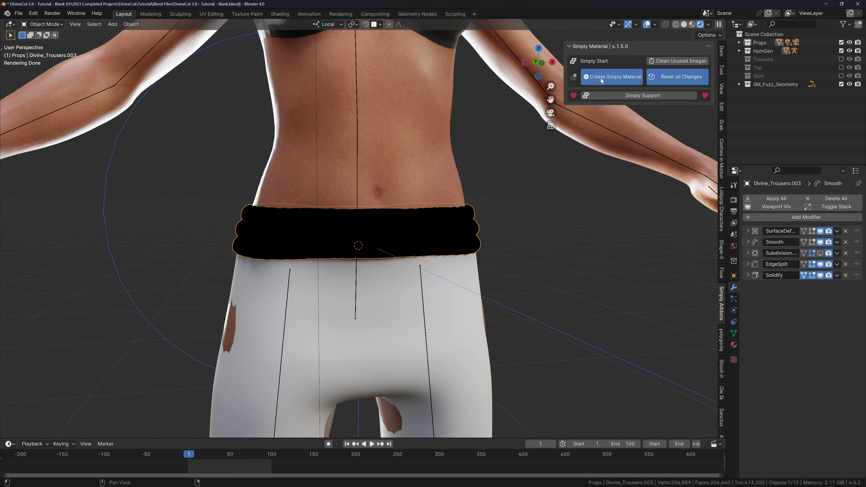
pyautogui.moveTo(559, 164); pyautogui.dragTo(469, 179, button='middle')
pyautogui.scroll(-4, 534, 165)
pyautogui.scroll(5, 469, 179)
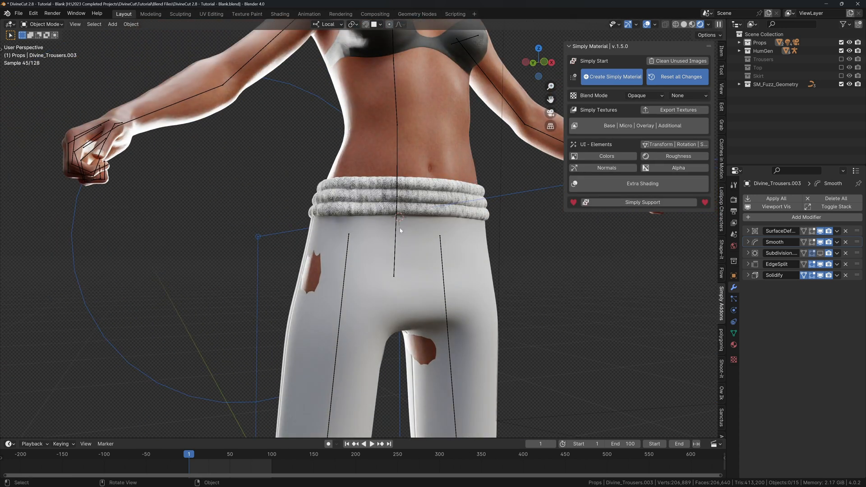
pyautogui.click(363, 237)
# Create a Simply Material knitted fabric for the trousers and inspect it.
pyautogui.click(595, 78)
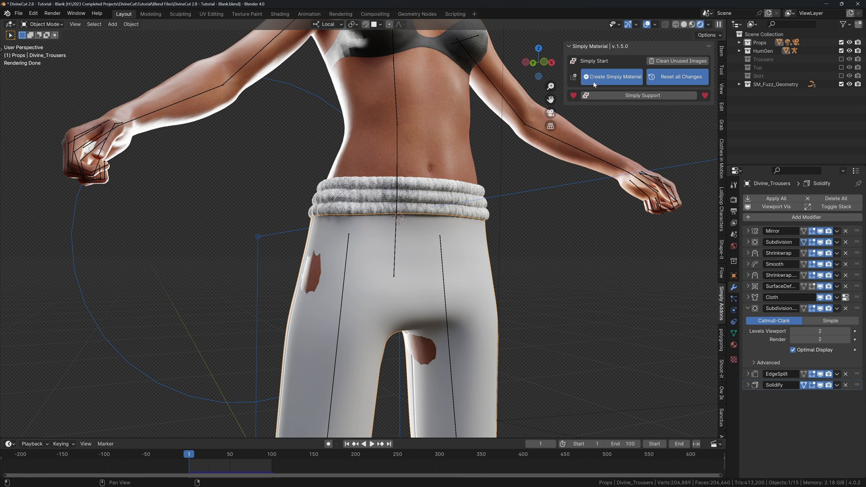
pyautogui.scroll(-3, 410, 234)
pyautogui.moveTo(411, 235)
pyautogui.mouseDown(button='middle')
pyautogui.moveTo(389, 251)
pyautogui.moveTo(372, 243)
pyautogui.moveTo(384, 245)
pyautogui.mouseUp(button='middle')
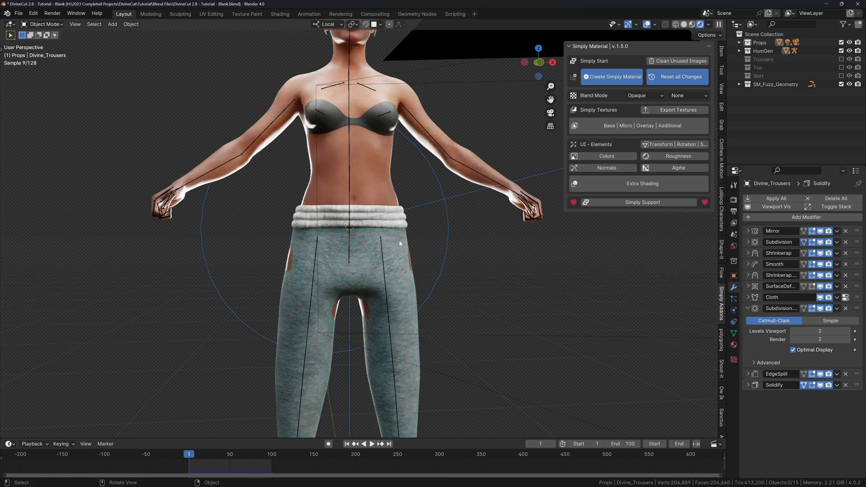
pyautogui.scroll(5, 458, 223)
pyautogui.moveTo(458, 223); pyautogui.dragTo(416, 253, button='middle')
pyautogui.scroll(-3, 453, 222)
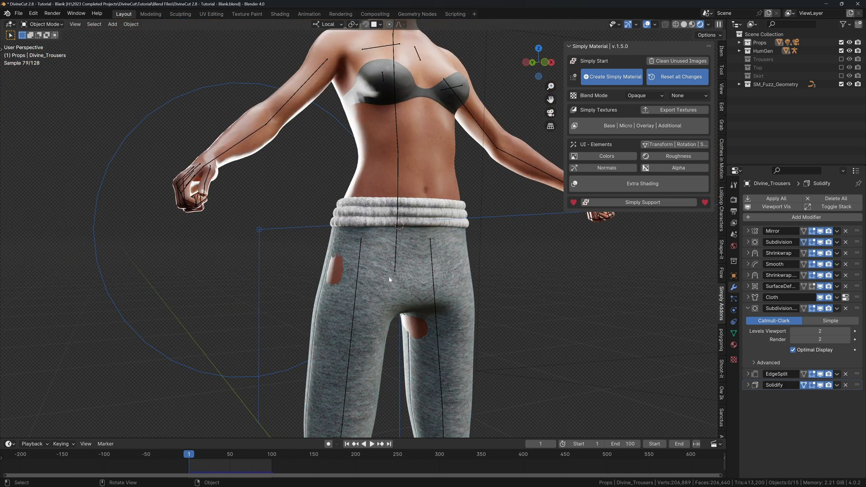
pyautogui.moveTo(371, 256); pyautogui.dragTo(359, 247, button='middle')
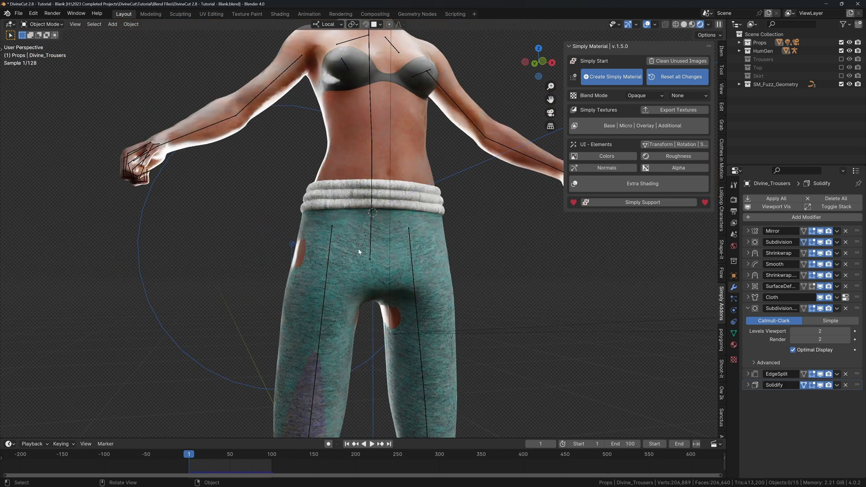
pyautogui.scroll(3, 357, 247)
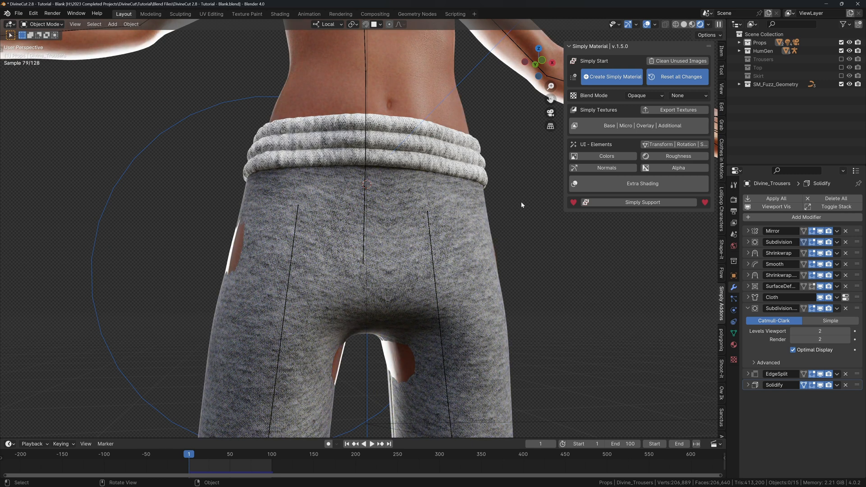
pyautogui.moveTo(530, 155); pyautogui.dragTo(536, 165, button='middle')
# Enable the material's Colors option and drive the base colour with a Color Ramp.
pyautogui.click(592, 124)
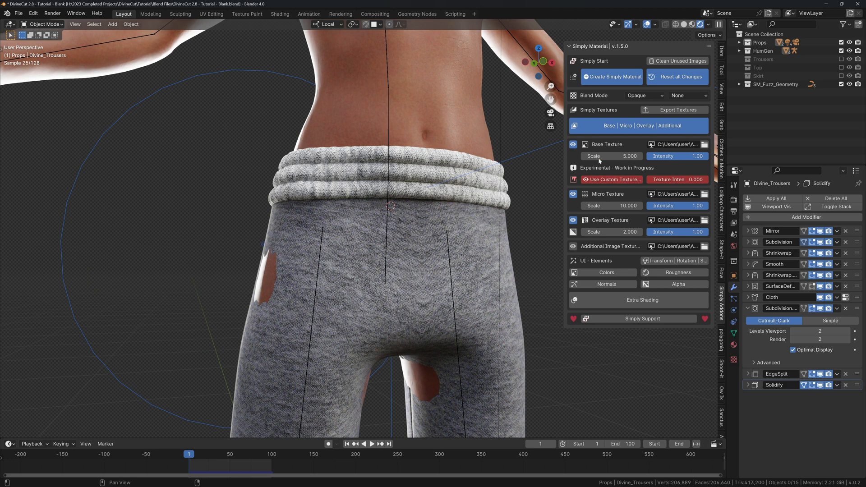
pyautogui.click(607, 127)
pyautogui.click(595, 159)
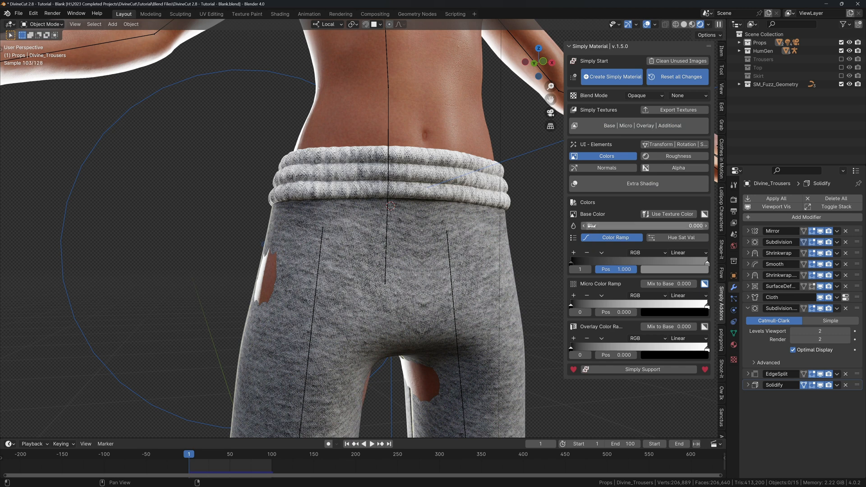
pyautogui.click(655, 215)
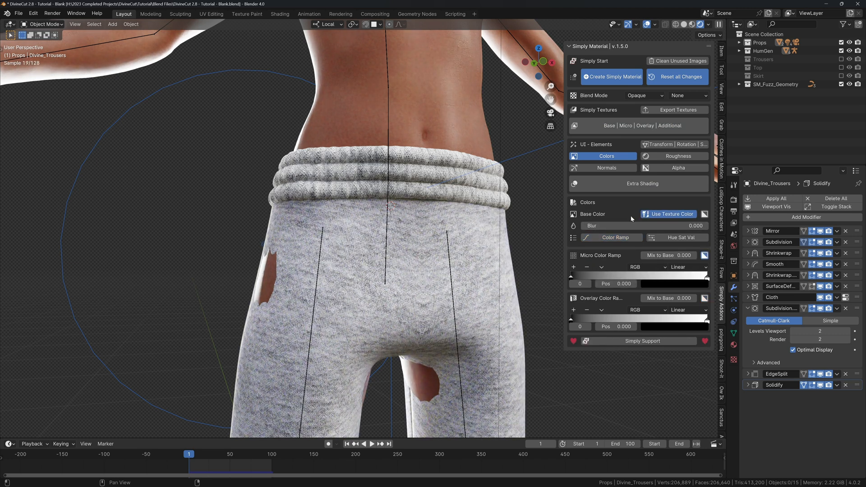
pyautogui.keyDown('shift'); pyautogui.moveTo(489, 227); pyautogui.dragTo(495, 226, button='middle'); pyautogui.keyUp('shift')
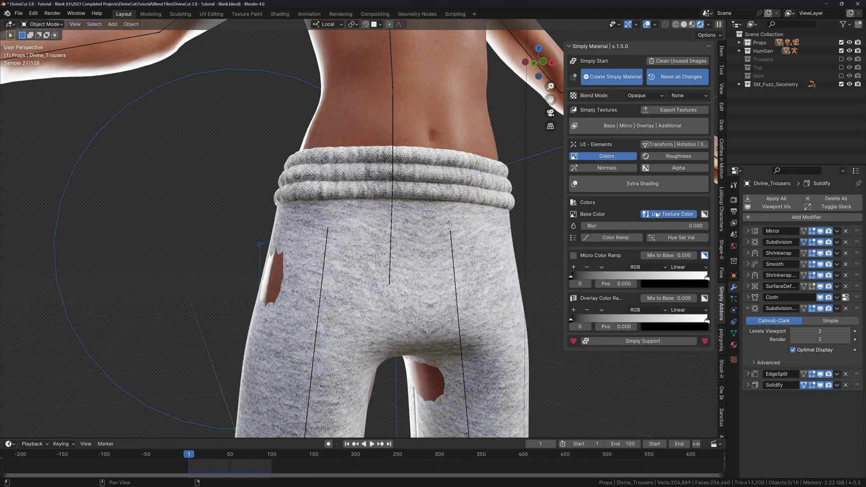
pyautogui.click(614, 237)
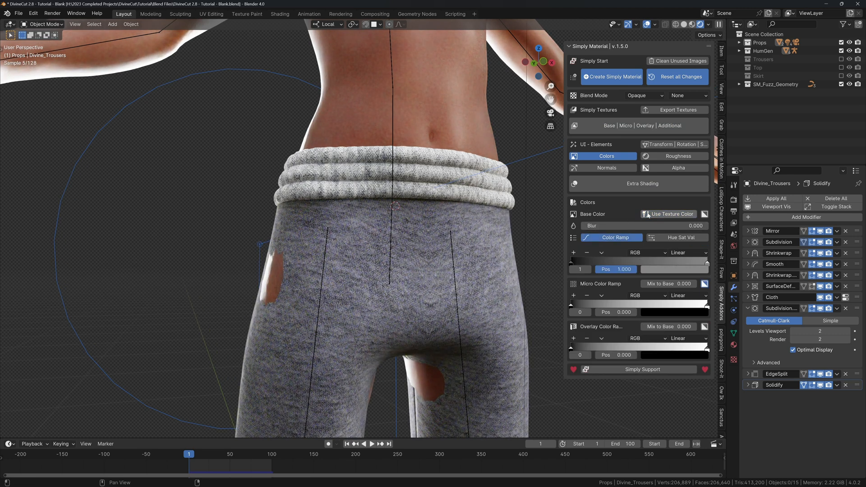
# Set the ramp's right stop to a dark neutral grey with saturation 0.
pyautogui.click(572, 263)
pyautogui.click(707, 264)
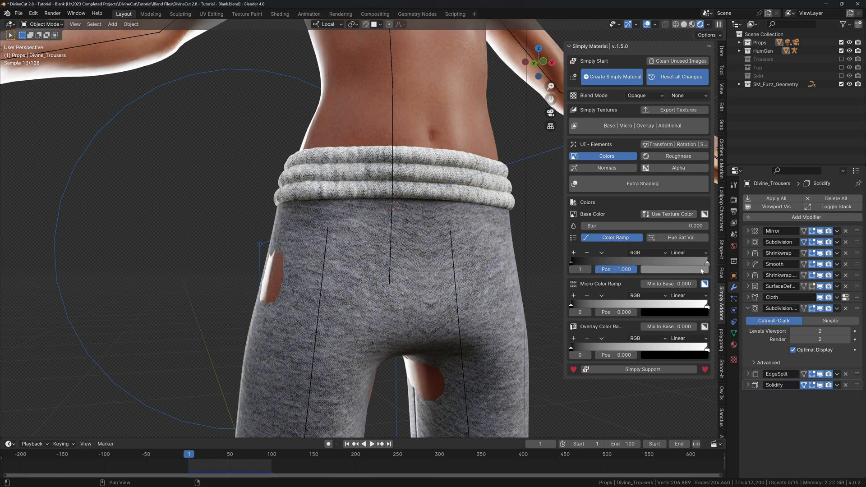
pyautogui.click(702, 269)
pyautogui.click(703, 159)
pyautogui.click(669, 193)
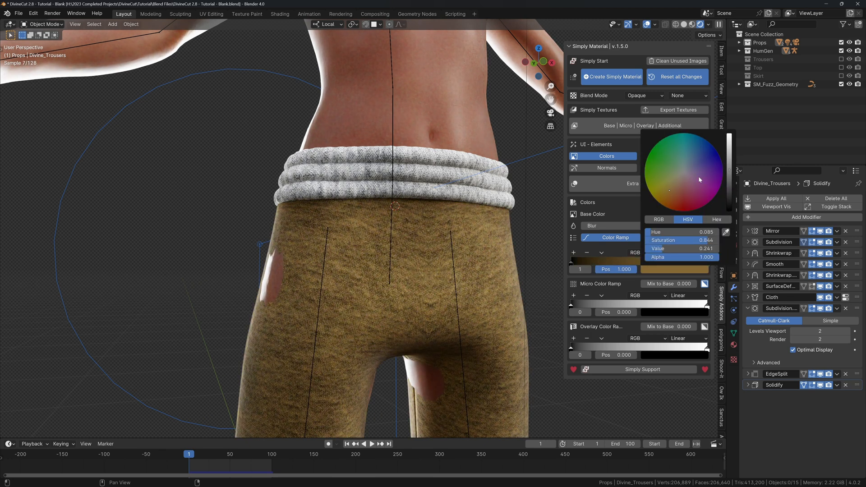
pyautogui.click(701, 180)
pyautogui.click(675, 193)
pyautogui.press('BackSpace')
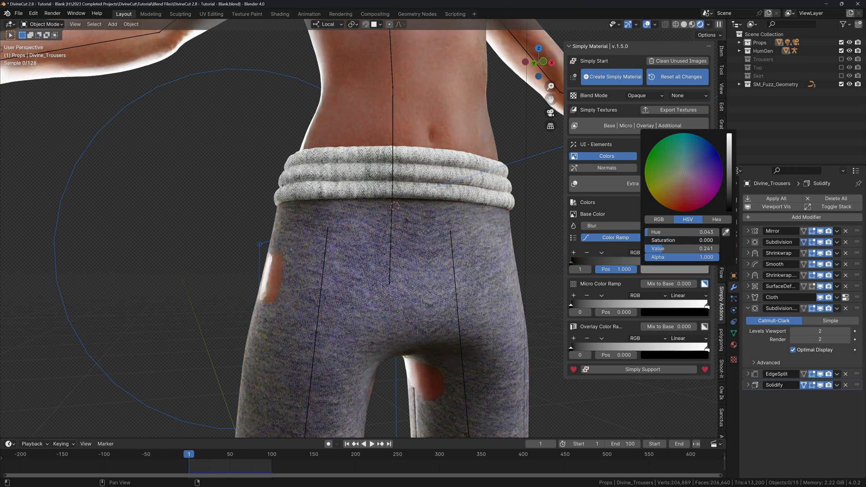
pyautogui.moveTo(729, 155)
pyautogui.mouseDown()
pyautogui.moveTo(730, 135)
pyautogui.moveTo(729, 170)
pyautogui.mouseUp()
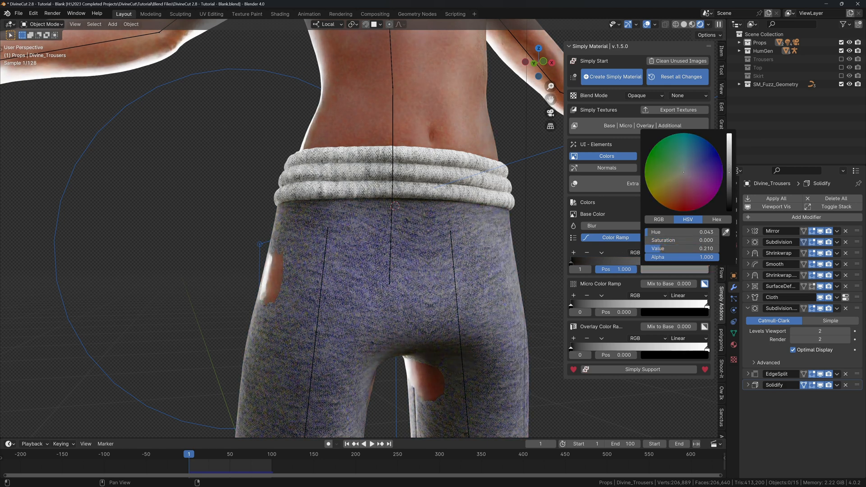
# Enable Extra Shading and the Subsurface | Sheen effect on the trousers' material.
pyautogui.click(607, 156)
pyautogui.scroll(-1, 370, 221)
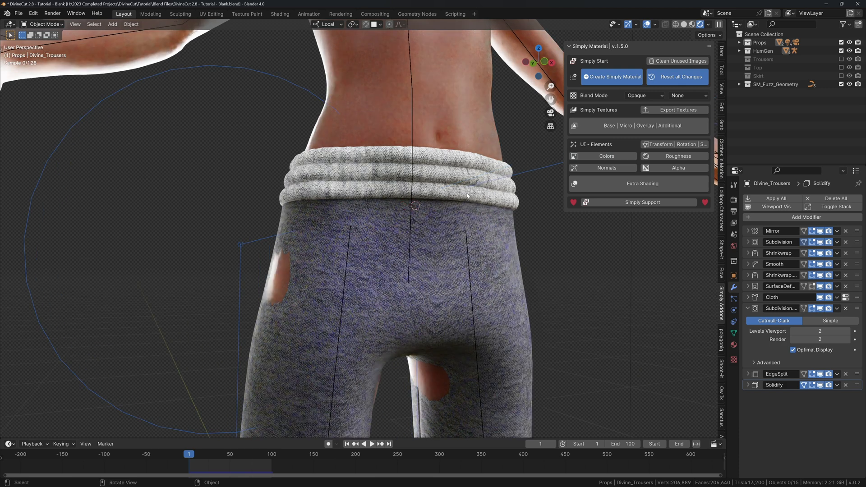
pyautogui.scroll(3, 357, 226)
pyautogui.moveTo(357, 226); pyautogui.dragTo(353, 228, button='middle')
pyautogui.scroll(-3, 360, 226)
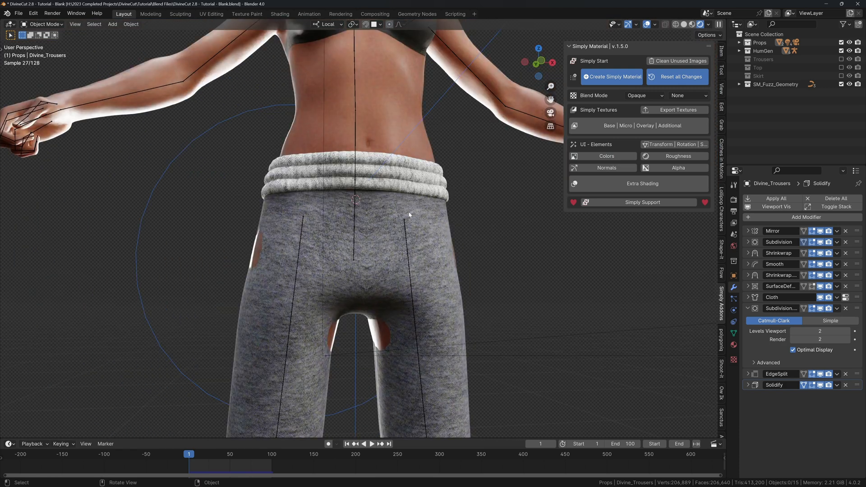
pyautogui.keyDown('shift'); pyautogui.moveTo(409, 215); pyautogui.dragTo(440, 233, button='middle'); pyautogui.keyUp('shift')
pyautogui.click(642, 183)
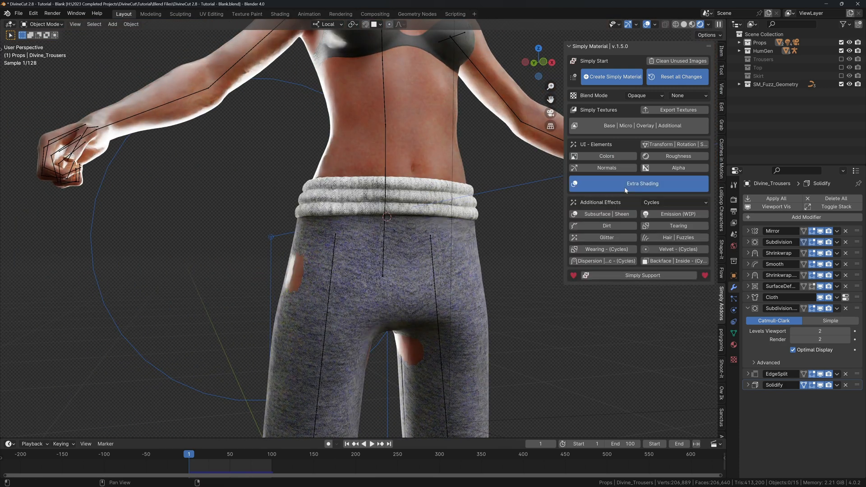
pyautogui.click(615, 215)
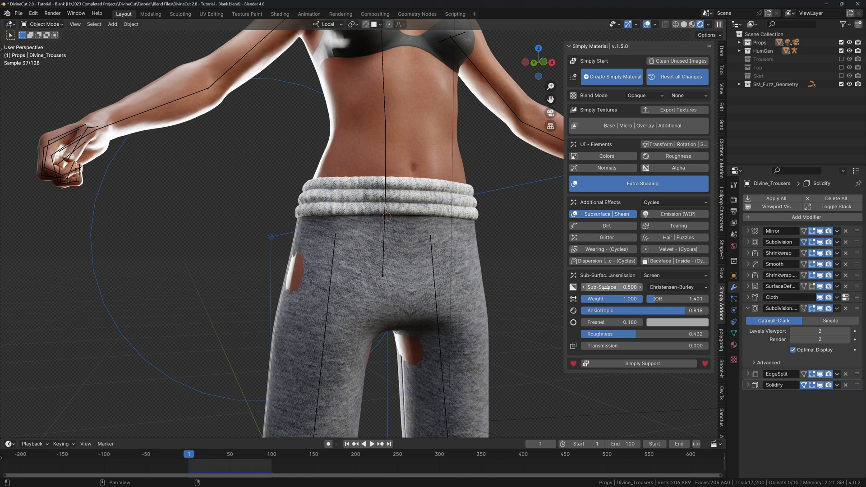
# Keep Christensen-Burley as subsurface method and set Sub-Surface to 0.5.
pyautogui.click(669, 289)
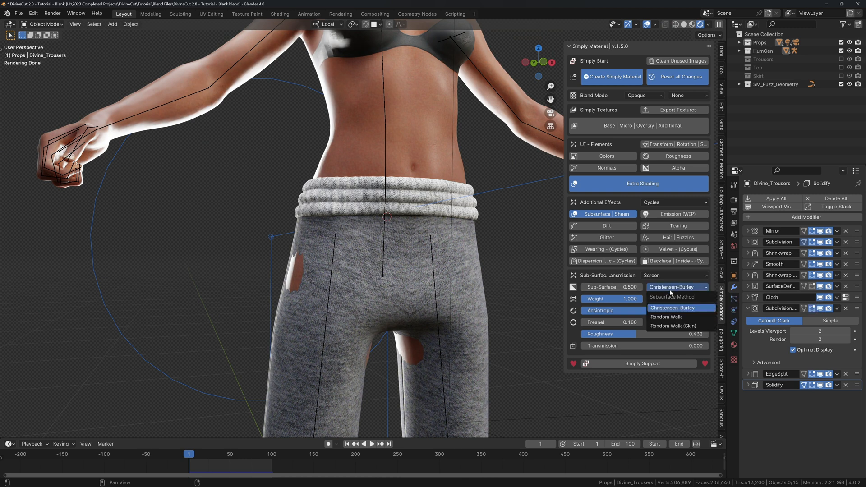
pyautogui.click(672, 308)
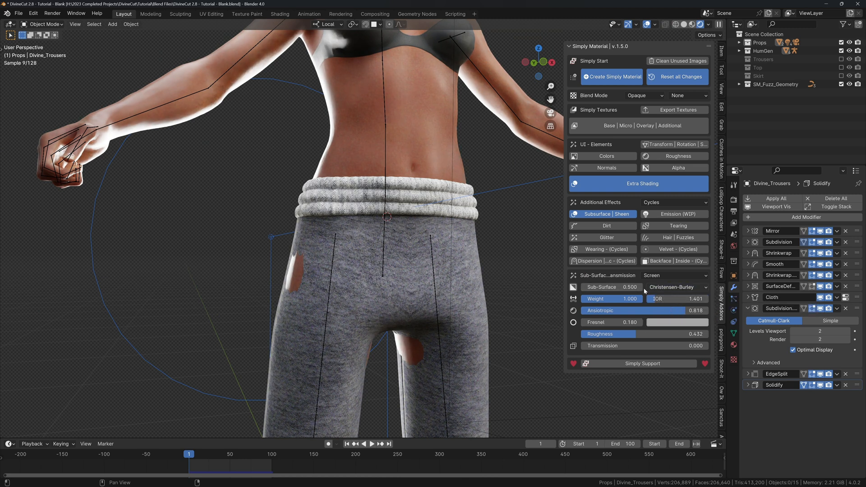
pyautogui.click(609, 286)
pyautogui.write('.5')
pyautogui.press('Return')
# Select Divine_Trousers and switch Subsurface | Sheen back off.
pyautogui.scroll(-4, 464, 240)
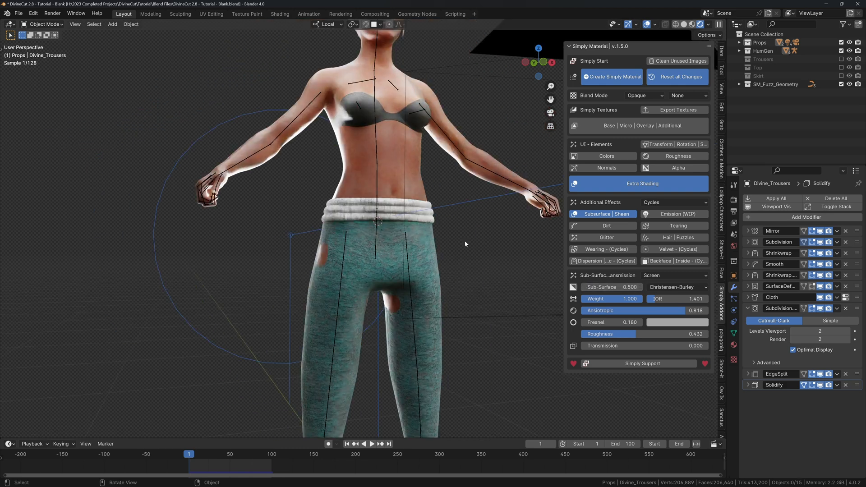
pyautogui.moveTo(464, 240); pyautogui.dragTo(401, 198, button='middle')
pyautogui.scroll(3, 439, 211)
pyautogui.scroll(2, 421, 201)
pyautogui.click(313, 185)
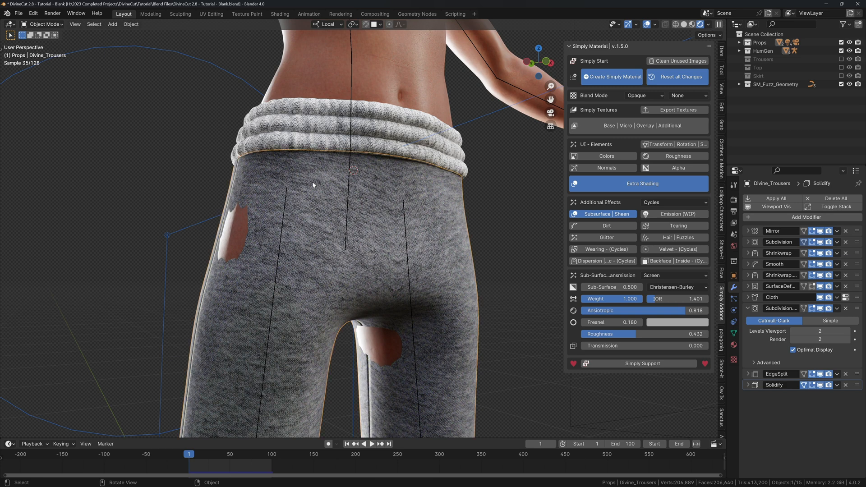
pyautogui.click(615, 215)
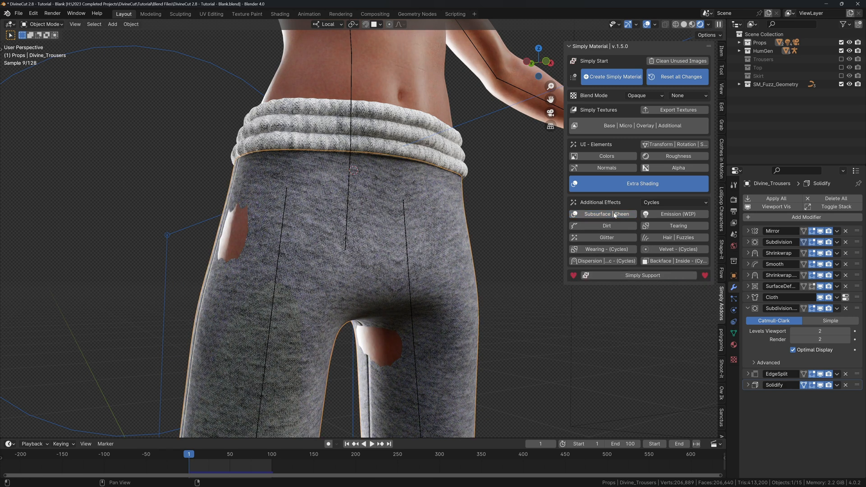
# Enable Hair | Fuzzles, create the fuzz fibres, then select the Divine_Trousers.003 piece.
pyautogui.click(654, 239)
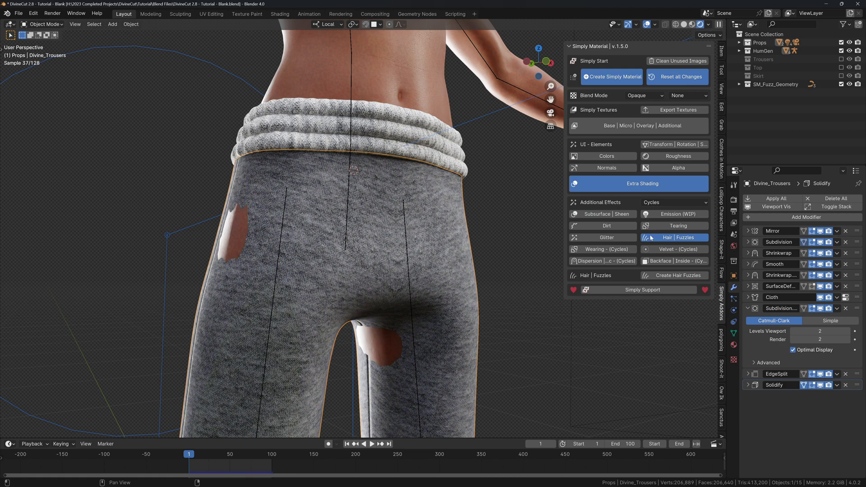
pyautogui.click(652, 276)
pyautogui.keyDown('ctrl'); pyautogui.moveTo(486, 250); pyautogui.dragTo(352, 271, button='middle'); pyautogui.keyUp('ctrl')
pyautogui.keyDown('shift'); pyautogui.moveTo(352, 272); pyautogui.dragTo(415, 181, button='middle'); pyautogui.keyUp('shift')
pyautogui.keyDown('ctrl'); pyautogui.moveTo(415, 181); pyautogui.dragTo(307, 256, button='middle'); pyautogui.keyUp('ctrl')
pyautogui.hotkey('alt', 'shift', 'z')
pyautogui.hotkey('alt', 'shift', 'z')
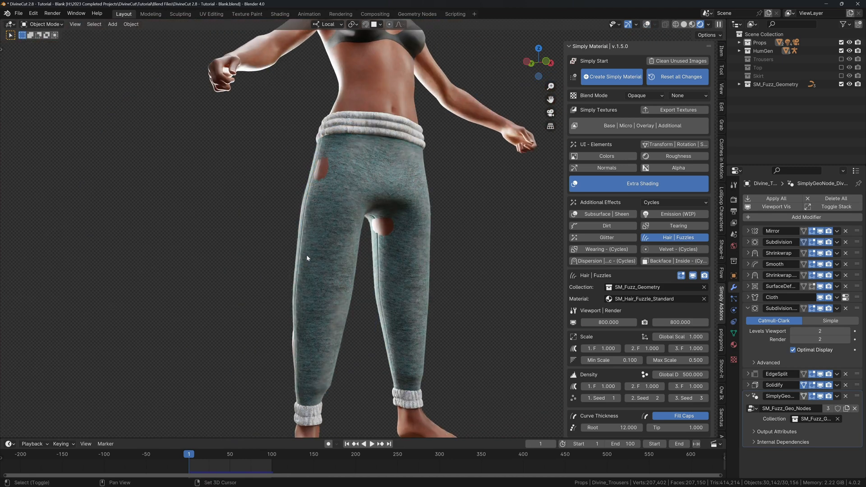
pyautogui.hotkey('alt', 'shift', 'z')
pyautogui.keyDown('ctrl'); pyautogui.moveTo(329, 207); pyautogui.dragTo(351, 178, button='middle'); pyautogui.keyUp('ctrl')
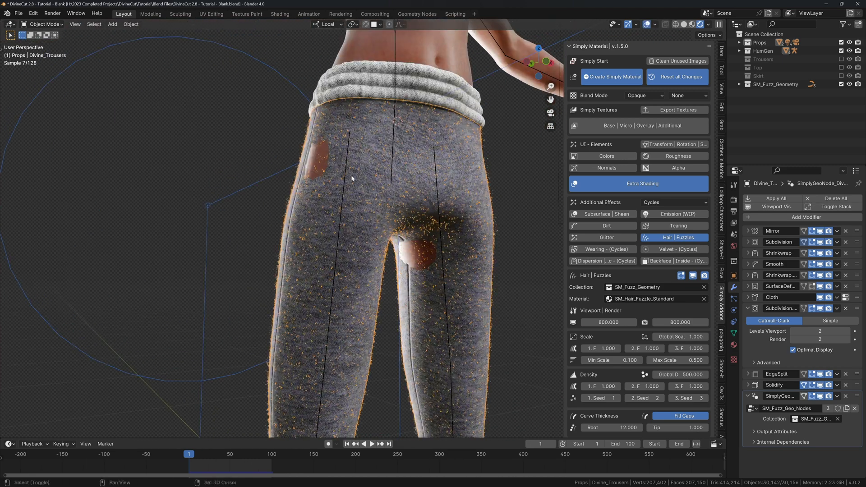
pyautogui.click(367, 88)
pyautogui.keyDown('ctrl'); pyautogui.moveTo(367, 88); pyautogui.dragTo(332, 138, button='middle'); pyautogui.keyUp('ctrl')
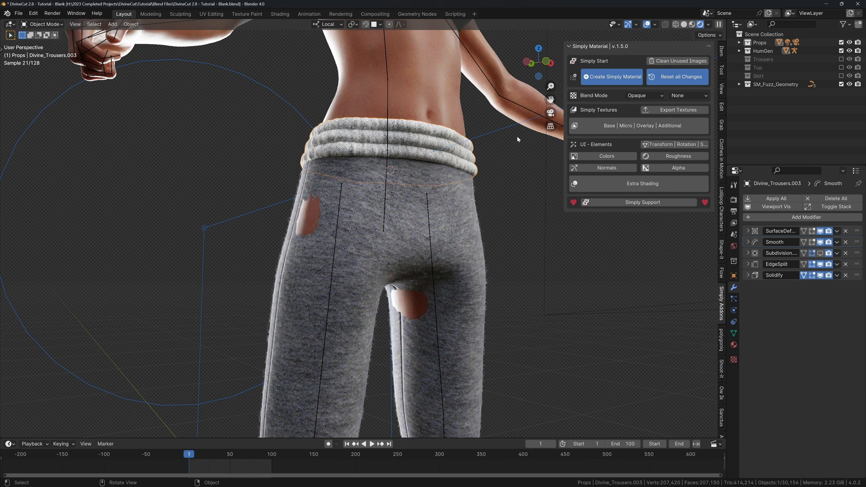
# Darken the waistband's colour-ramp light stop to near-black (Value 0.037) and hide overlays.
pyautogui.click(609, 156)
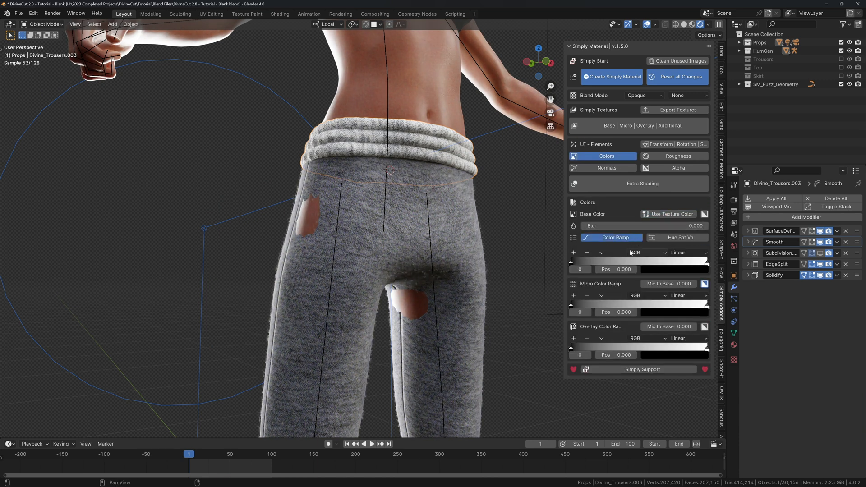
pyautogui.click(706, 265)
pyautogui.click(699, 269)
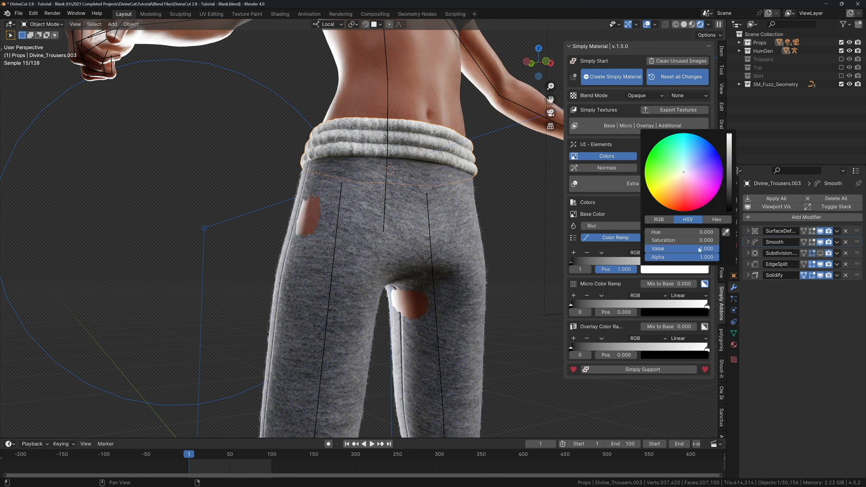
pyautogui.moveTo(725, 197)
pyautogui.mouseDown()
pyautogui.moveTo(729, 209)
pyautogui.moveTo(729, 190)
pyautogui.mouseUp()
pyautogui.moveTo(459, 180)
pyautogui.mouseDown(button='middle')
pyautogui.moveTo(431, 192)
pyautogui.moveTo(460, 185)
pyautogui.mouseUp(button='middle')
pyautogui.scroll(-3, 432, 192)
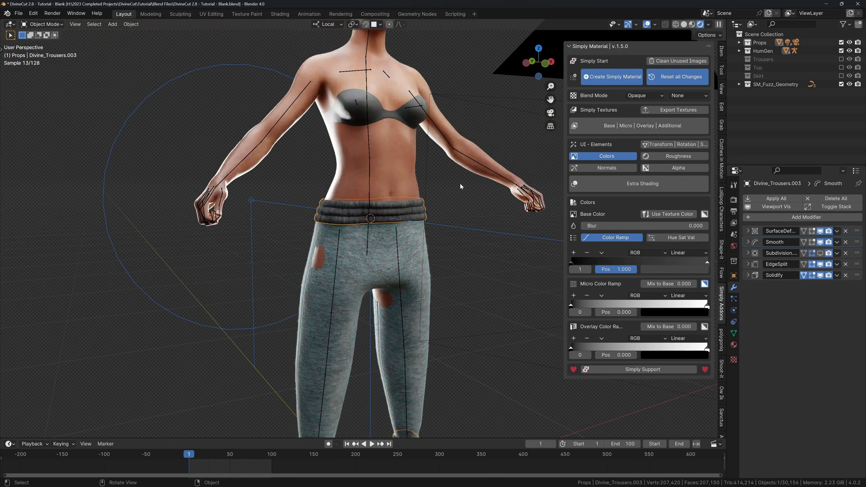
pyautogui.click(614, 128)
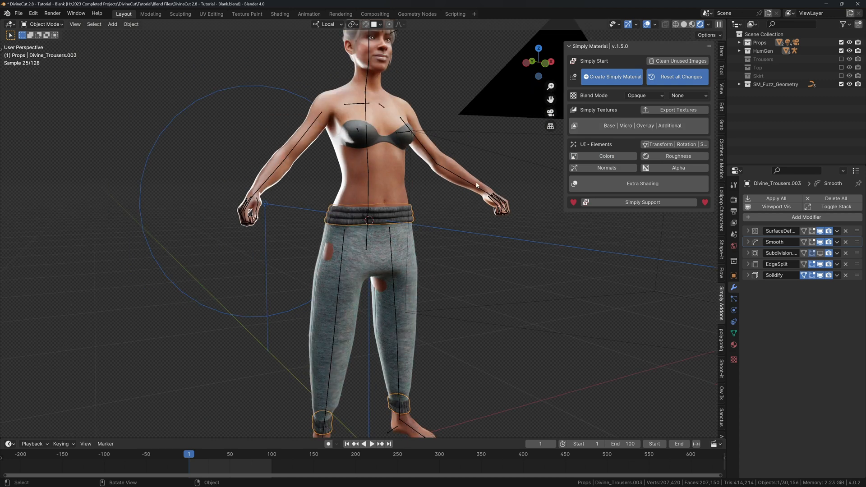
pyautogui.hotkey('shift', 'alt', 'z')
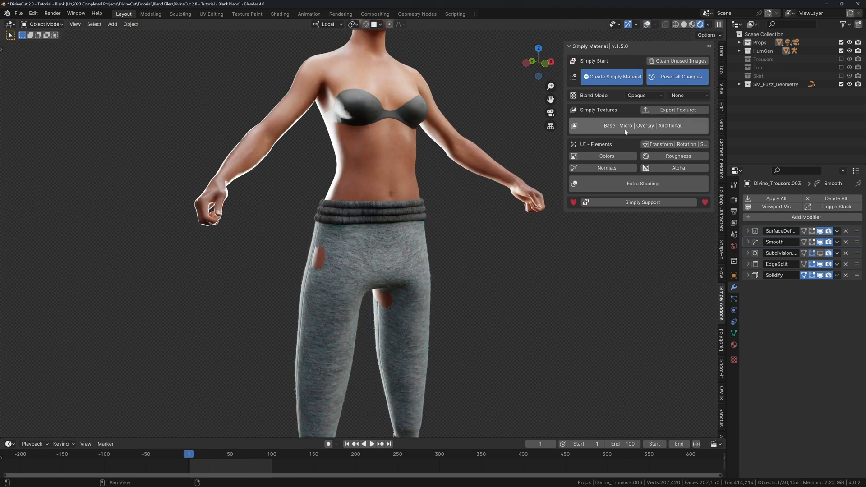
# Open a file browser for the base texture image, showing files as thumbnails.
pyautogui.click(634, 126)
pyautogui.click(700, 147)
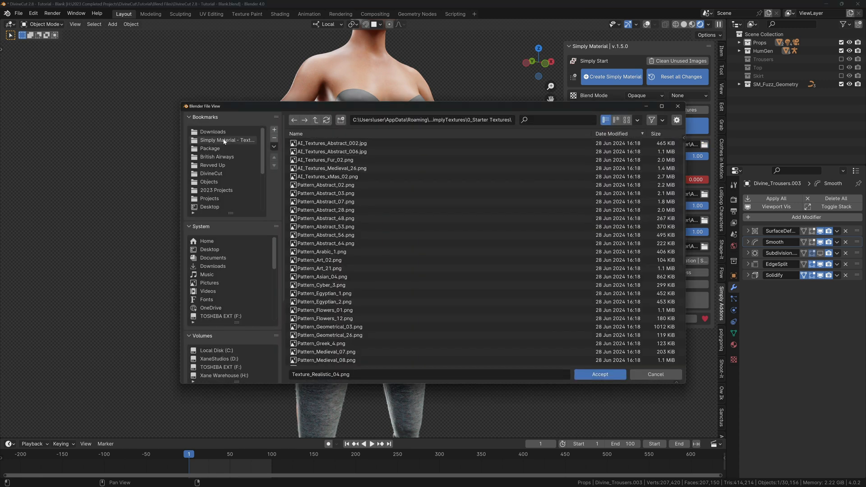
pyautogui.click(626, 119)
pyautogui.scroll(-2, 423, 167)
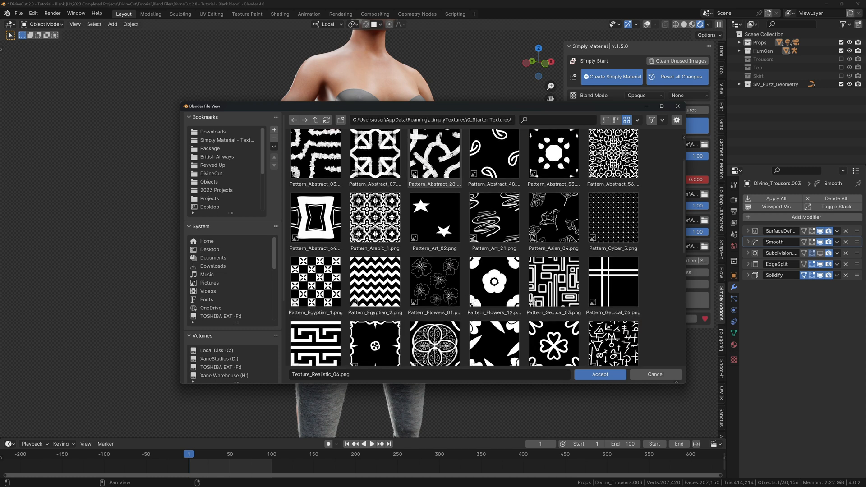
pyautogui.scroll(-9, 423, 167)
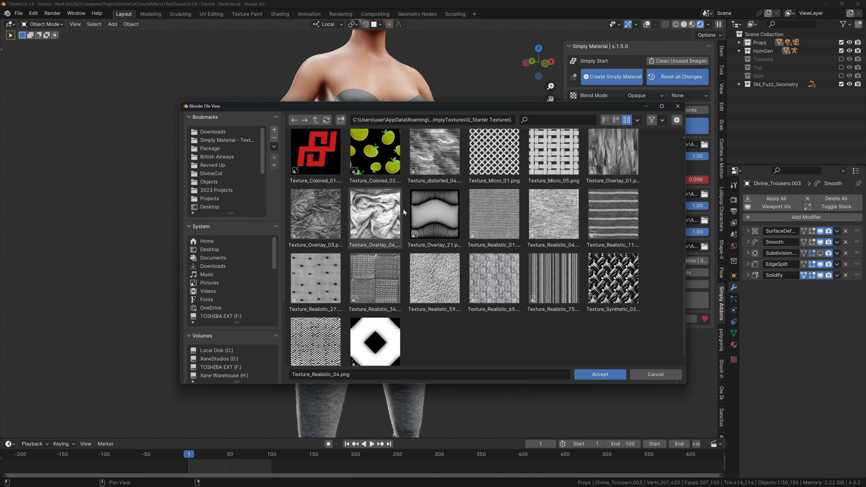
# Browse into the Simply Material texture pack's Textures Realistic folder.
pyautogui.click(244, 141)
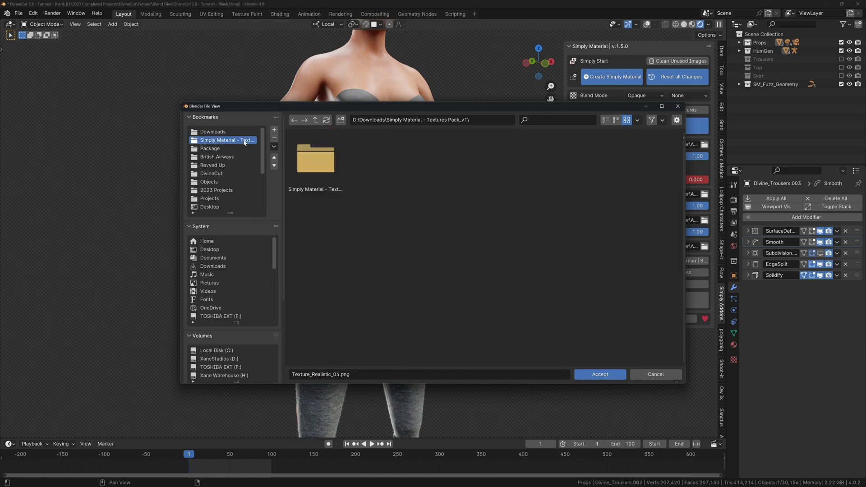
pyautogui.doubleClick(311, 162)
pyautogui.doubleClick(375, 160)
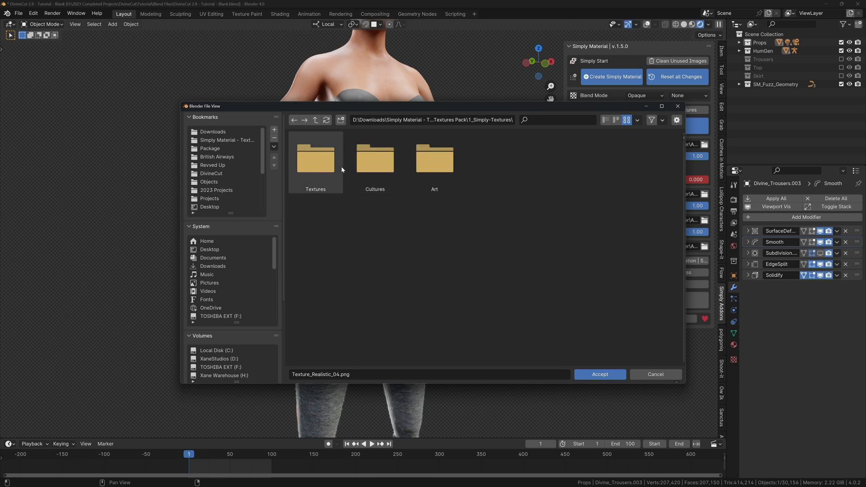
pyautogui.doubleClick(336, 165)
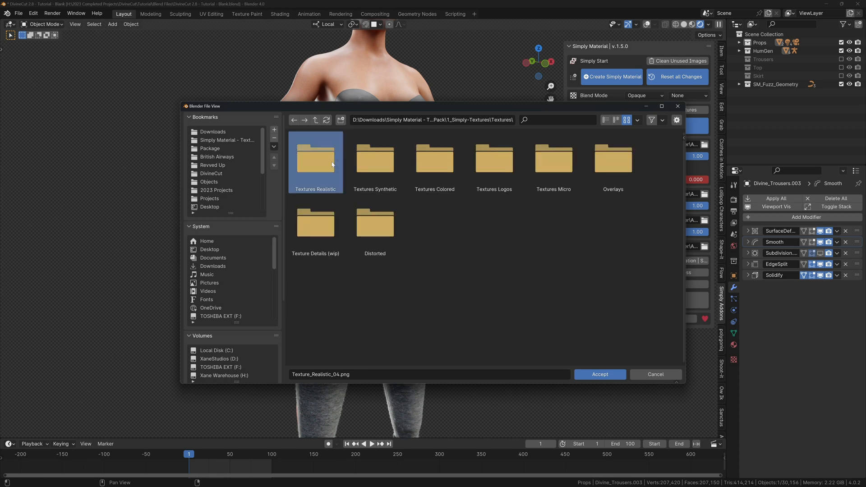
pyautogui.doubleClick(333, 164)
pyautogui.scroll(-10, 435, 268)
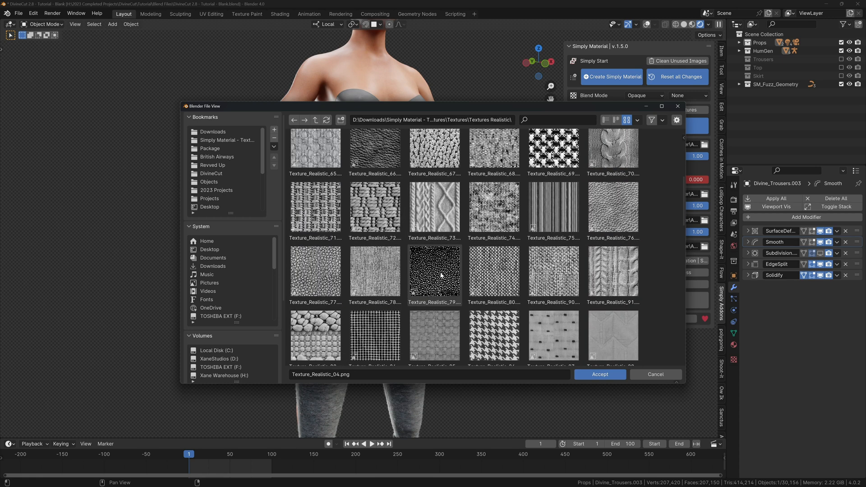
# Look through the Textures Synthetic and Textures Colored folders, then return to the pack folder.
pyautogui.click(315, 121)
pyautogui.doubleClick(368, 158)
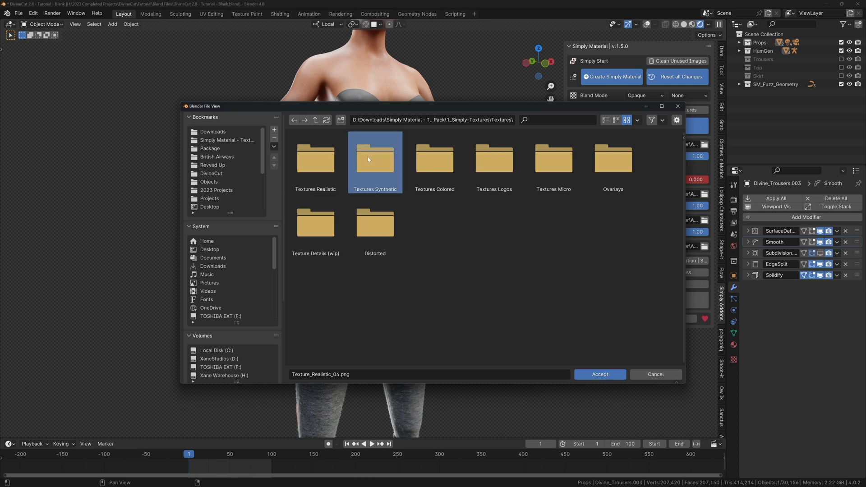
pyautogui.click(315, 120)
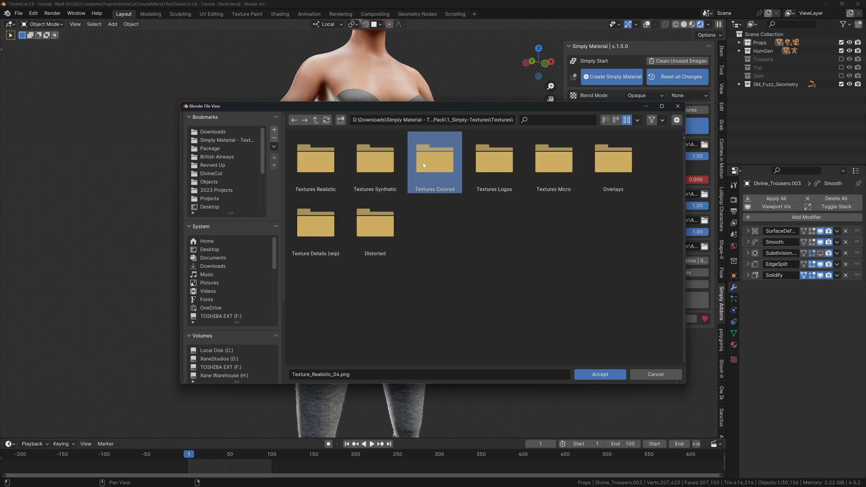
pyautogui.doubleClick(434, 159)
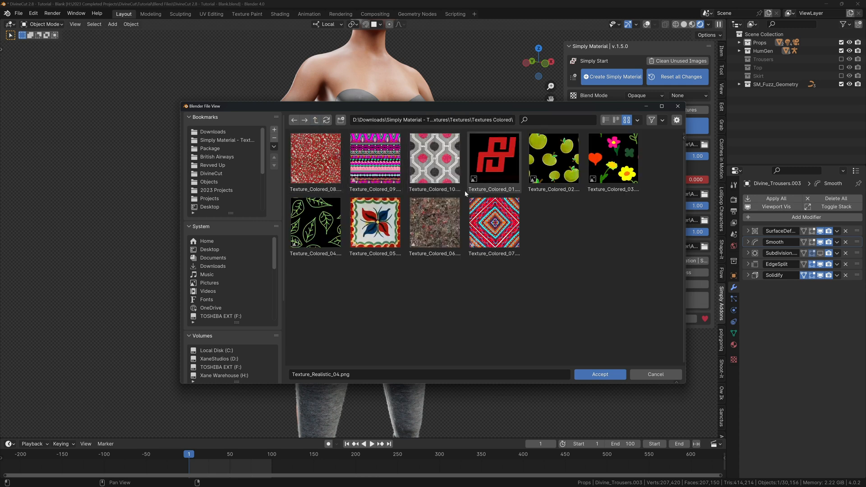
pyautogui.click(315, 120)
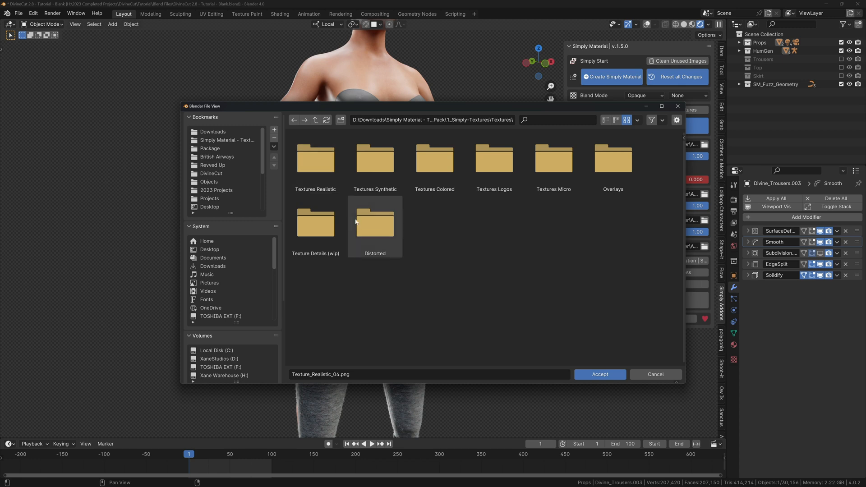
pyautogui.click(315, 120)
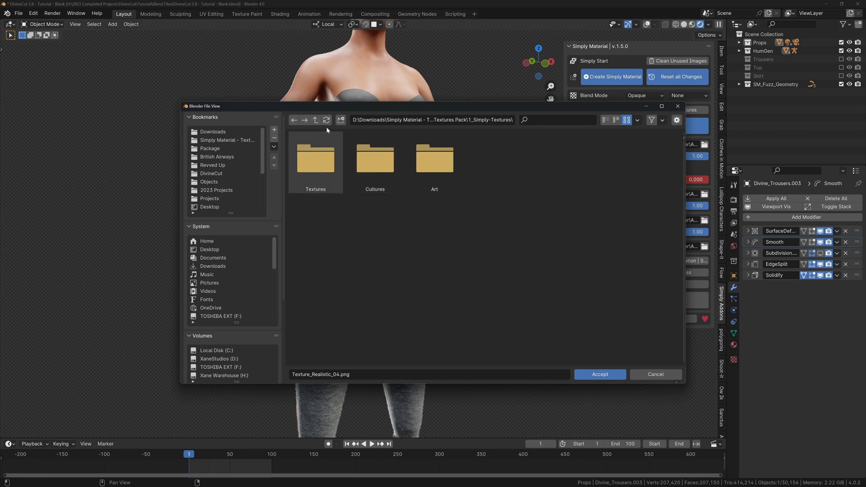
pyautogui.click(316, 120)
# View the thumbnails in 2_AI-Textures > Art, then cancel without loading a texture.
pyautogui.doubleClick(315, 160)
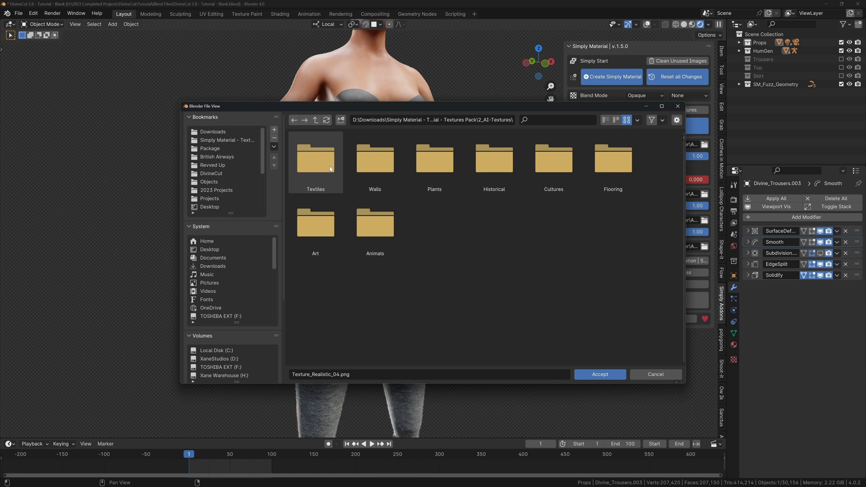
pyautogui.doubleClick(316, 222)
pyautogui.scroll(-5, 479, 211)
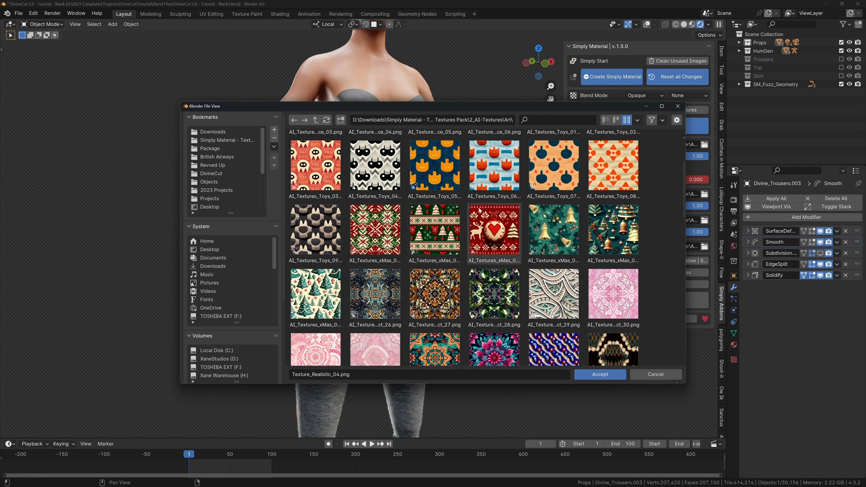
pyautogui.scroll(2, 559, 219)
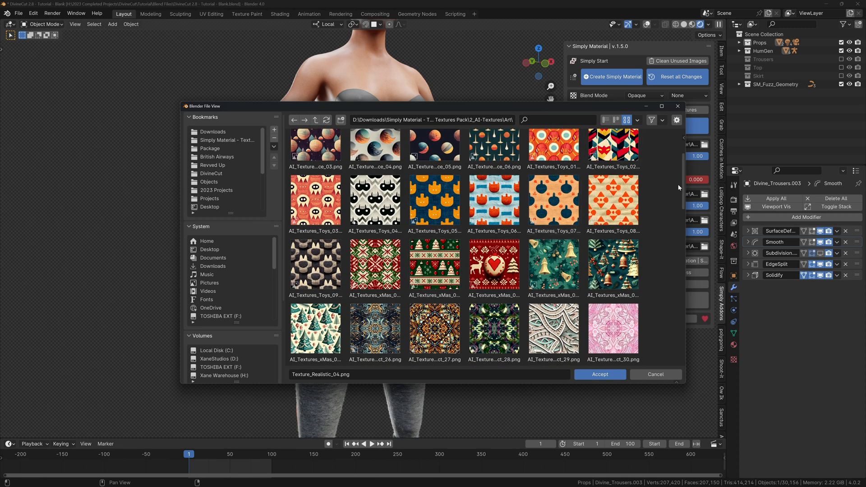
pyautogui.moveTo(684, 184); pyautogui.dragTo(678, 153)
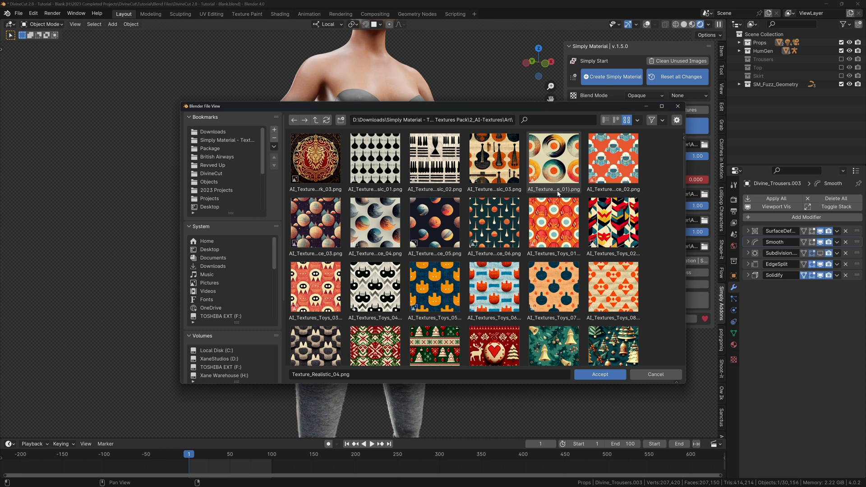
pyautogui.click(650, 375)
# Collapse the texture layer settings and frame the trousers from the front.
pyautogui.moveTo(478, 302); pyautogui.dragTo(401, 255, button='middle')
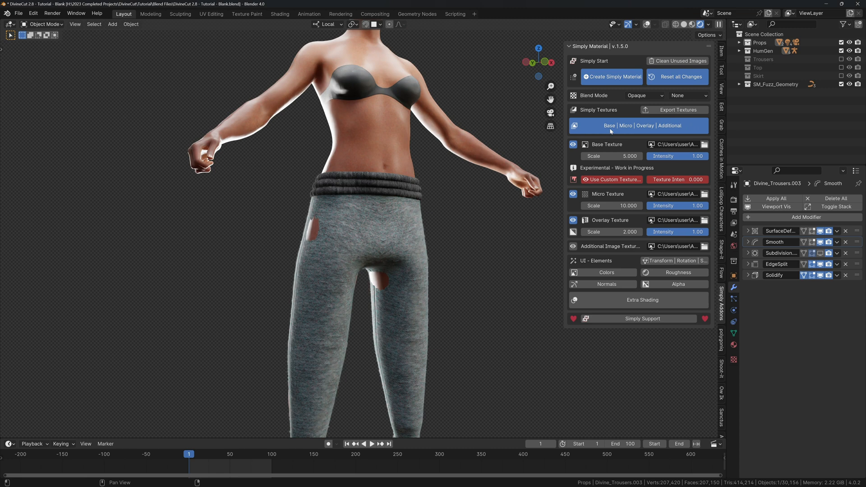
pyautogui.click(611, 130)
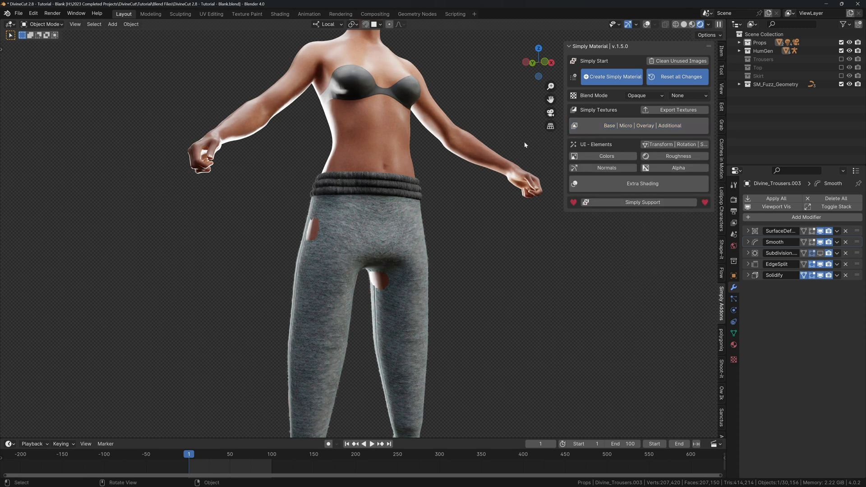
pyautogui.moveTo(434, 223); pyautogui.dragTo(410, 189, button='middle')
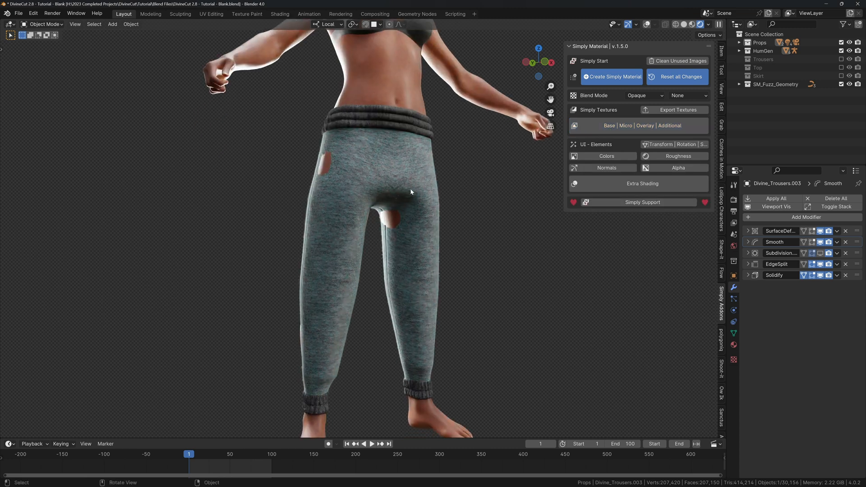
pyautogui.moveTo(374, 229)
pyautogui.mouseDown(button='middle')
pyautogui.moveTo(380, 234)
pyautogui.moveTo(379, 216)
pyautogui.mouseUp(button='middle')
pyautogui.scroll(1, 378, 215)
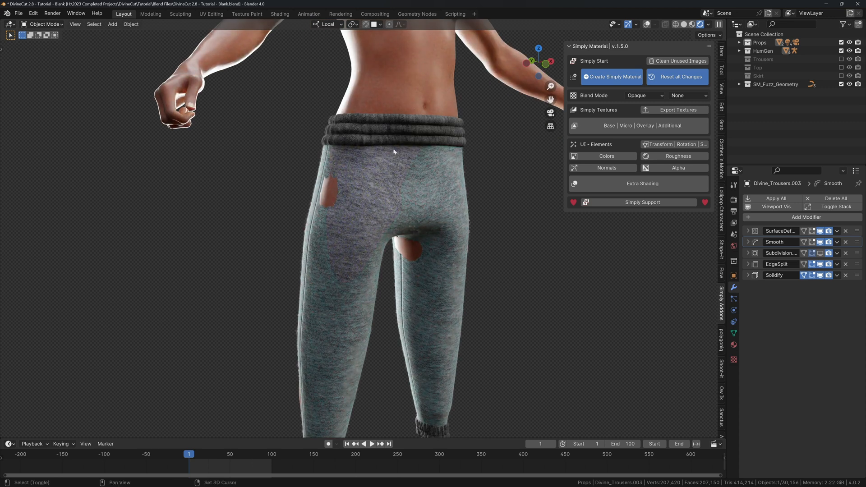
pyautogui.keyDown('shift'); pyautogui.moveTo(394, 138); pyautogui.dragTo(379, 185, button='middle'); pyautogui.keyUp('shift')
pyautogui.hotkey('shift', 'alt', 'z')
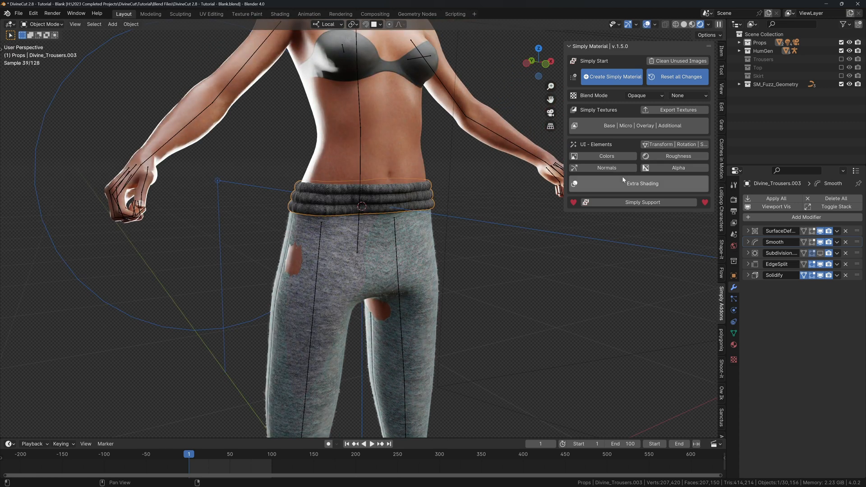
# Enable Subsurface|Sheen with Sub-Surface 0.5 and the Christensen-Burley method.
pyautogui.click(633, 183)
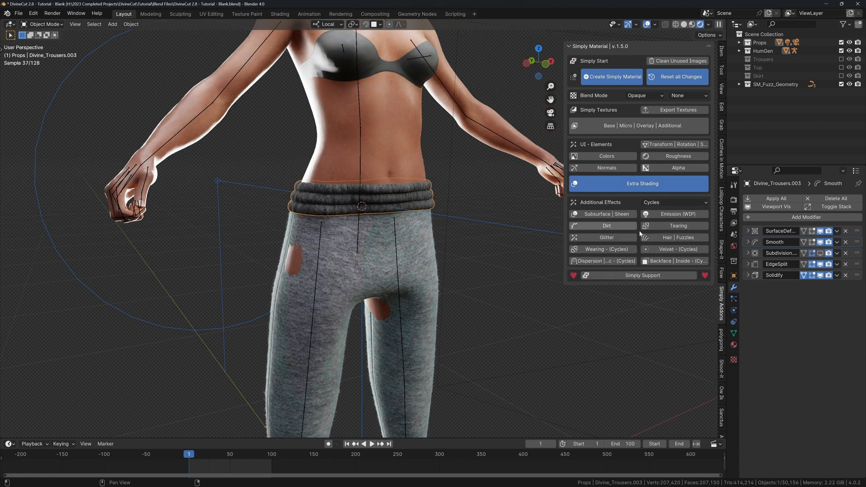
pyautogui.click(602, 214)
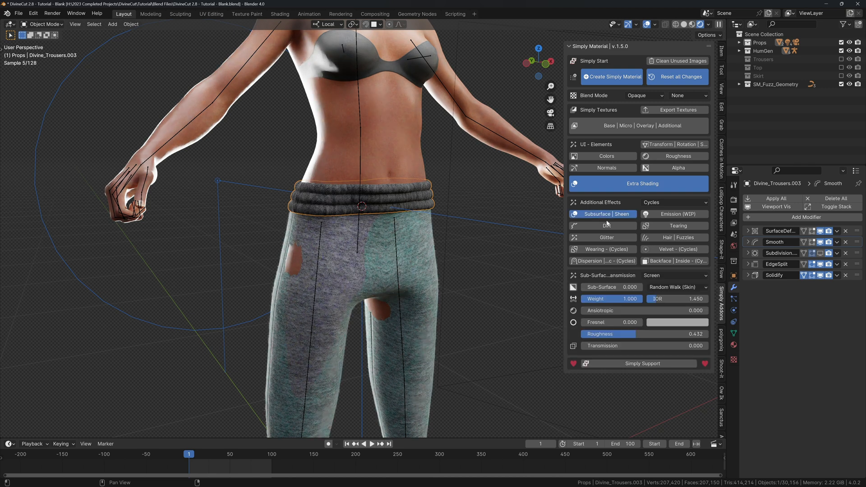
pyautogui.click(606, 287)
pyautogui.write('.5')
pyautogui.press('Return')
pyautogui.click(676, 287)
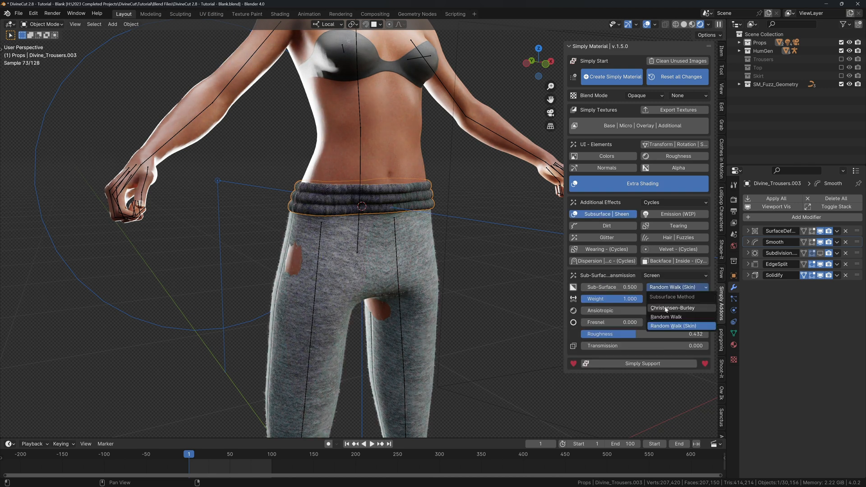
pyautogui.click(666, 307)
# Preview the posed trousers at frame 100, then return to frame 1.
pyautogui.scroll(3, 427, 234)
pyautogui.scroll(-8, 426, 234)
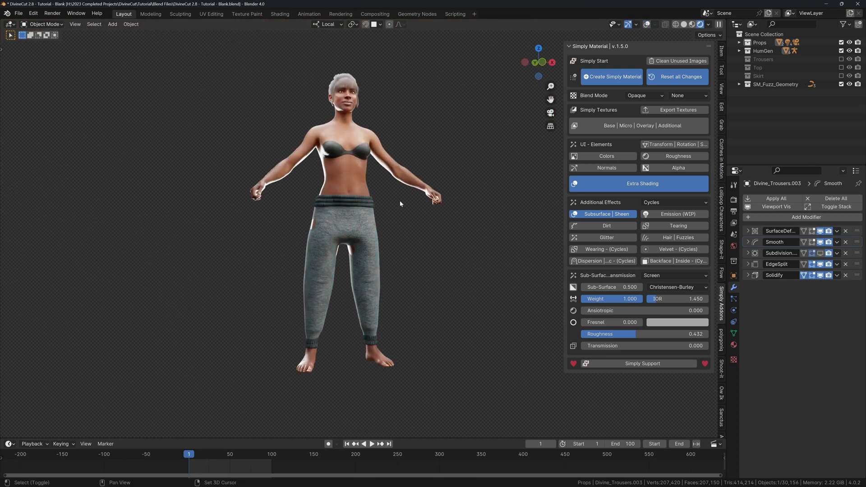
pyautogui.hotkey('shift', 'alt', 'z')
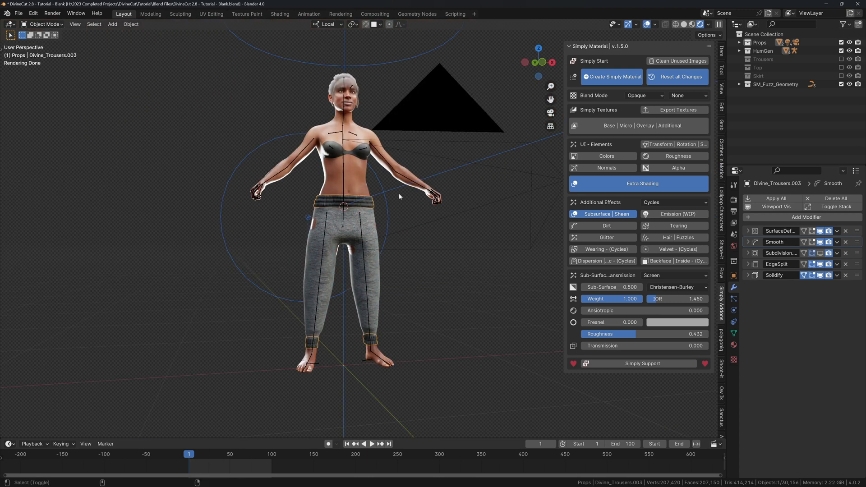
pyautogui.scroll(3, 396, 189)
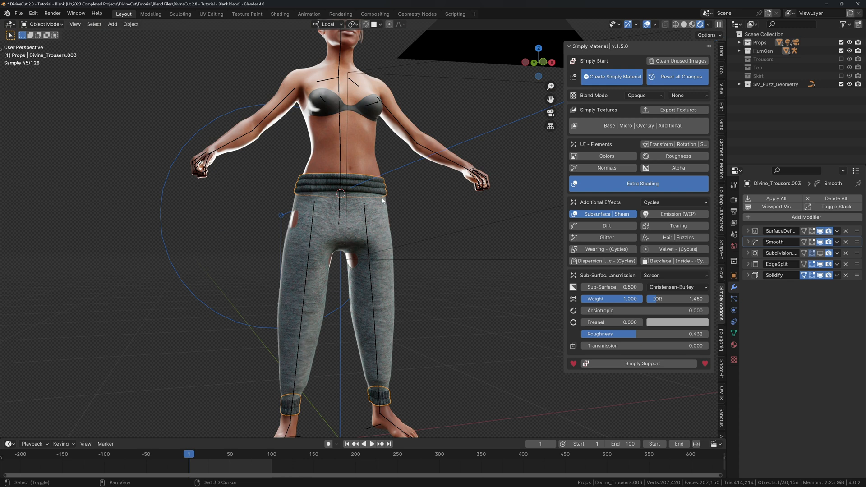
pyautogui.hotkey('shift', 'Right')
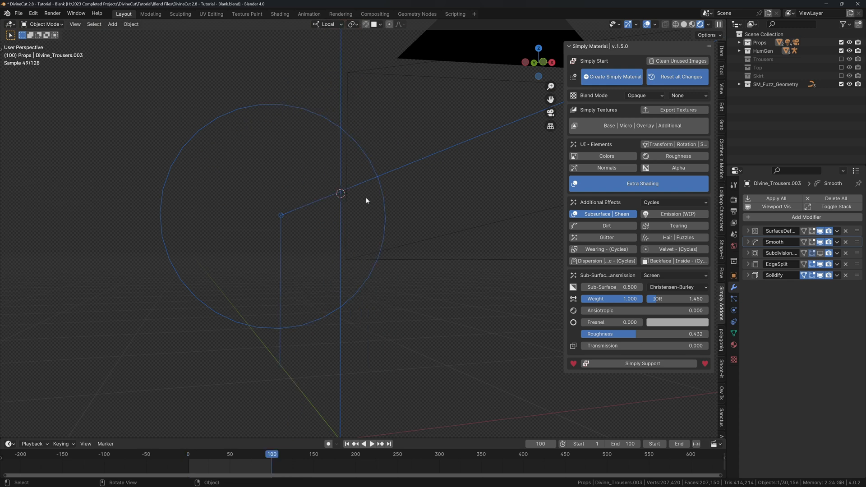
pyautogui.moveTo(366, 197); pyautogui.dragTo(315, 221, button='middle')
pyautogui.hotkey('shift', 'alt', 'z')
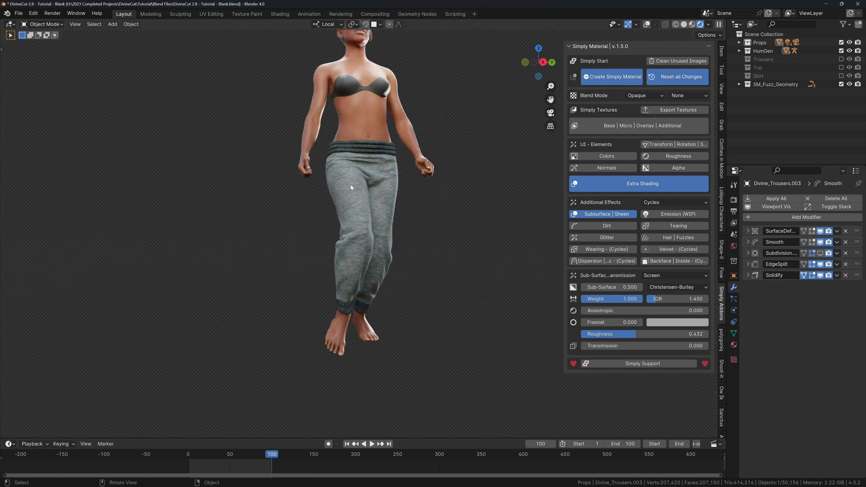
pyautogui.scroll(5, 329, 234)
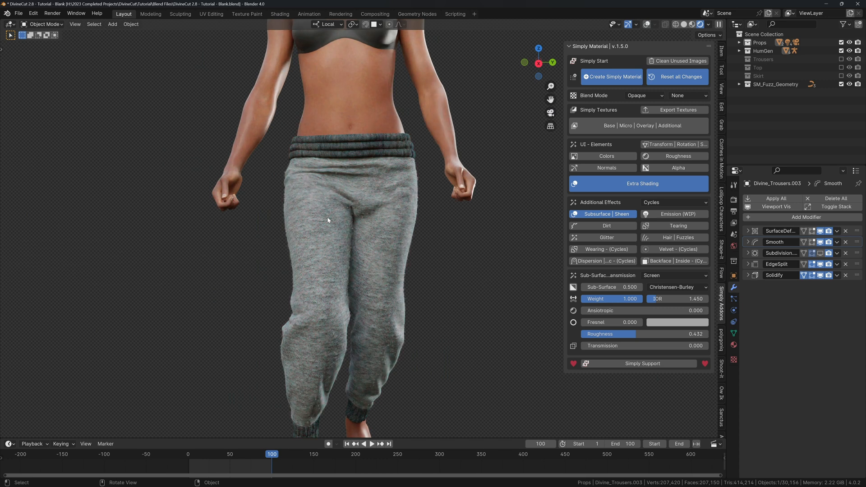
pyautogui.moveTo(337, 217); pyautogui.dragTo(356, 209, button='middle')
pyautogui.hotkey('shift', 'Left')
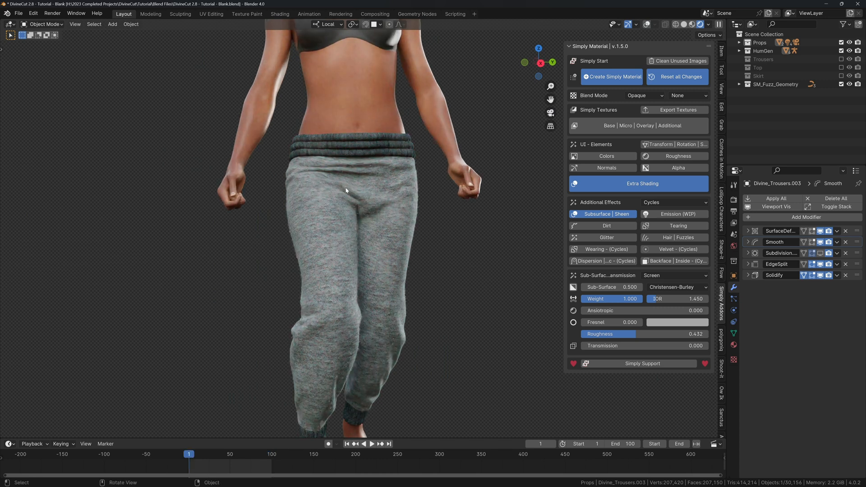
pyautogui.scroll(-4, 302, 149)
pyautogui.hotkey('shift', 'alt', 'z')
# Split off a second area on the left side of the viewport.
pyautogui.moveTo(259, 107); pyautogui.dragTo(396, 142, button='middle')
pyautogui.scroll(5, 341, 128)
pyautogui.scroll(-2, 397, 127)
pyautogui.moveTo(60, 29); pyautogui.dragTo(183, 36)
# Turn the new area into a widened asset browser showing Divine Accessories.
pyautogui.click(10, 25)
pyautogui.click(277, 73)
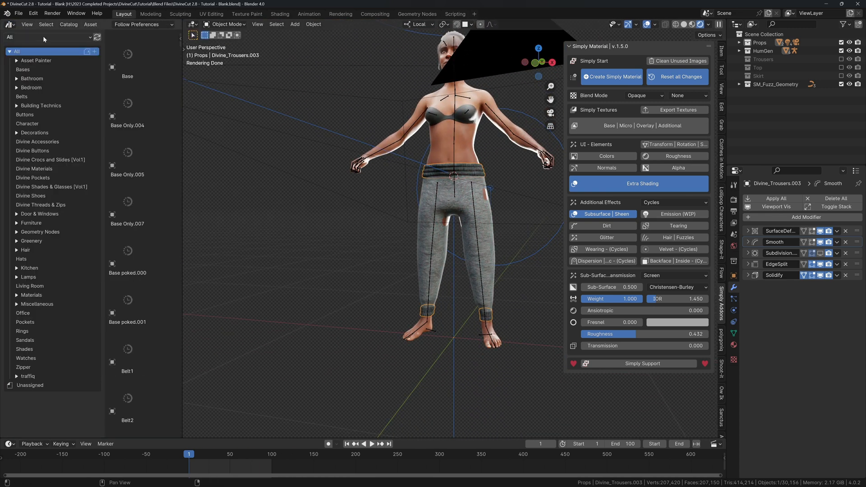
pyautogui.click(43, 37)
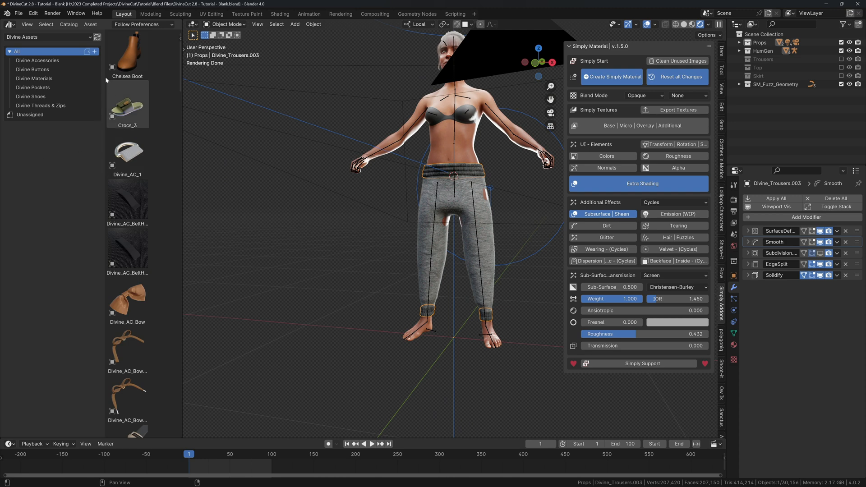
pyautogui.click(37, 60)
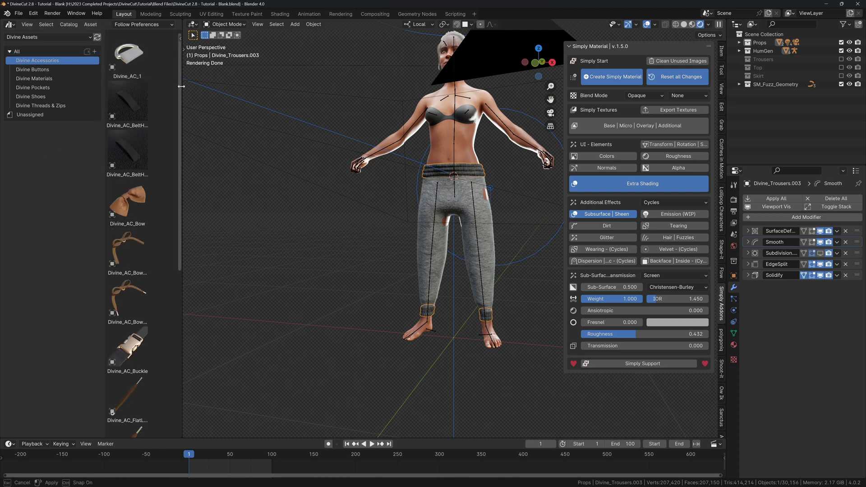
pyautogui.moveTo(181, 86); pyautogui.dragTo(283, 86)
# Drag the Divine_AC_BowRope asset onto the waistband in front view.
pyautogui.moveTo(383, 181)
pyautogui.mouseDown(button='middle')
pyautogui.moveTo(329, 177)
pyautogui.moveTo(374, 171)
pyautogui.mouseUp(button='middle')
pyautogui.moveTo(375, 170); pyautogui.dragTo(434, 175, button='middle')
pyautogui.scroll(4, 447, 162)
pyautogui.hotkey('alt', 'shift', 'z')
pyautogui.press('n')
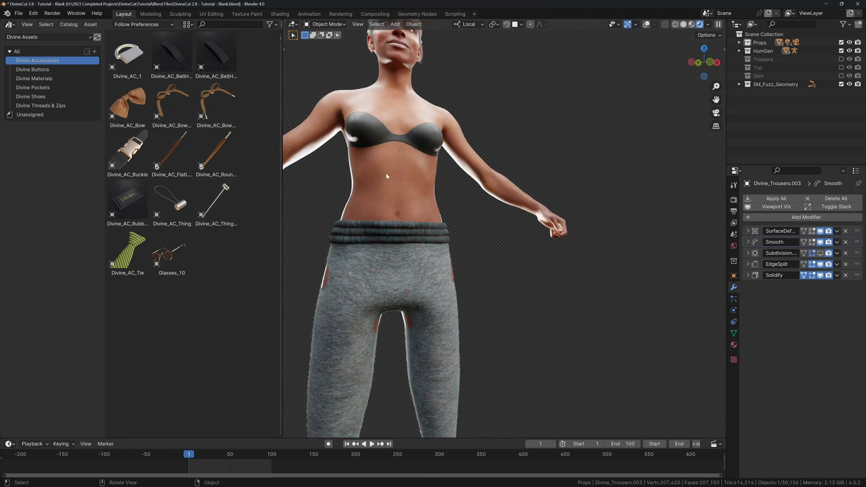
pyautogui.press('KP_1')
pyautogui.scroll(3, 383, 170)
pyautogui.keyDown('shift'); pyautogui.moveTo(383, 169); pyautogui.dragTo(500, 184, button='middle'); pyautogui.keyUp('shift')
pyautogui.scroll(3, 501, 184)
pyautogui.moveTo(213, 102); pyautogui.dragTo(378, 246)
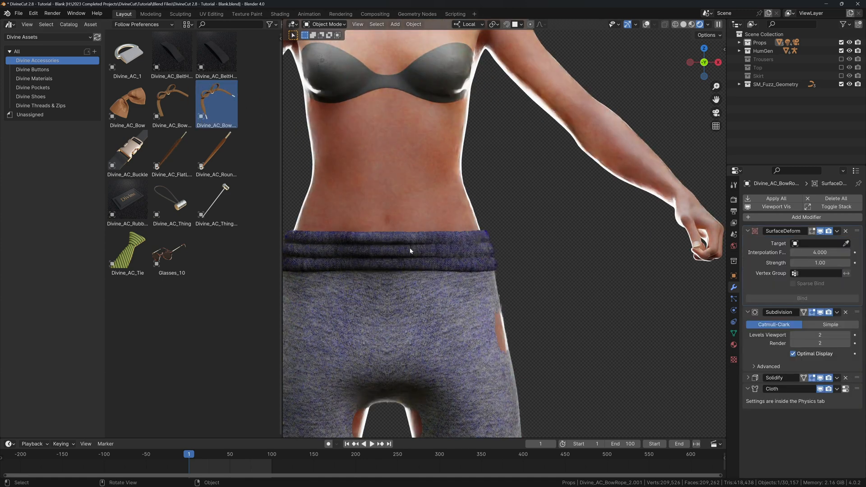
# Open the Divine Cut sidebar panel and move the bow over the waistband.
pyautogui.press('n')
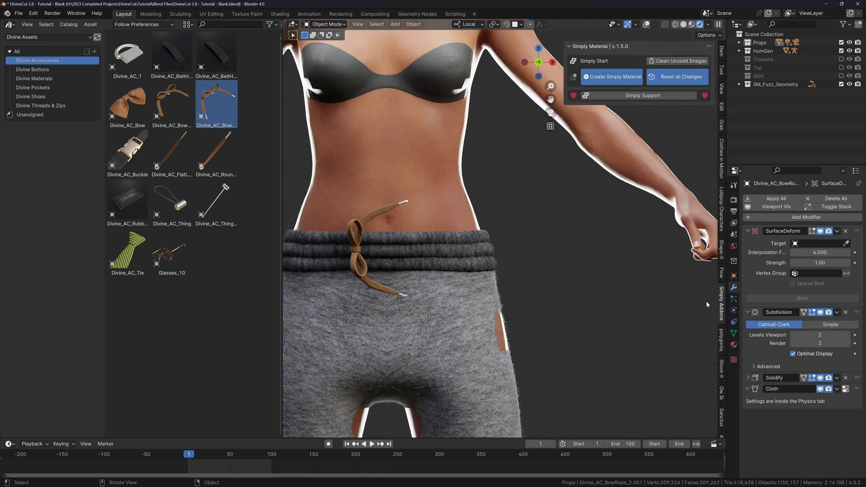
pyautogui.scroll(-5, 722, 420)
pyautogui.click(722, 420)
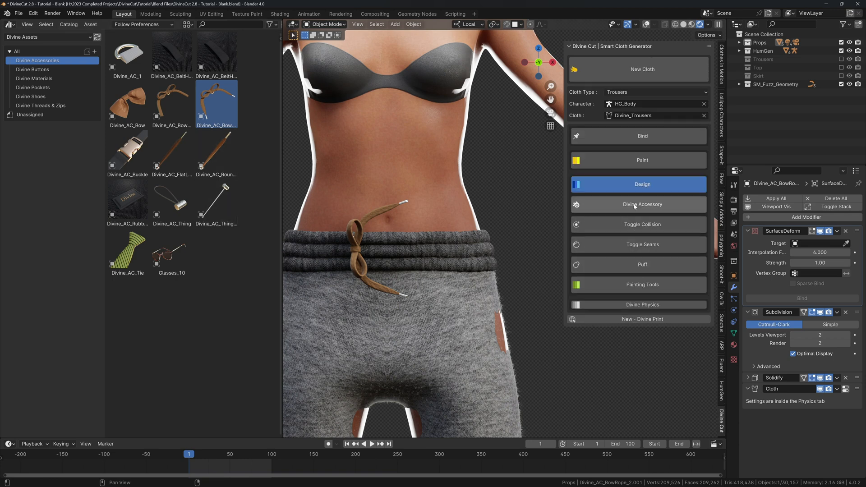
pyautogui.press('g')
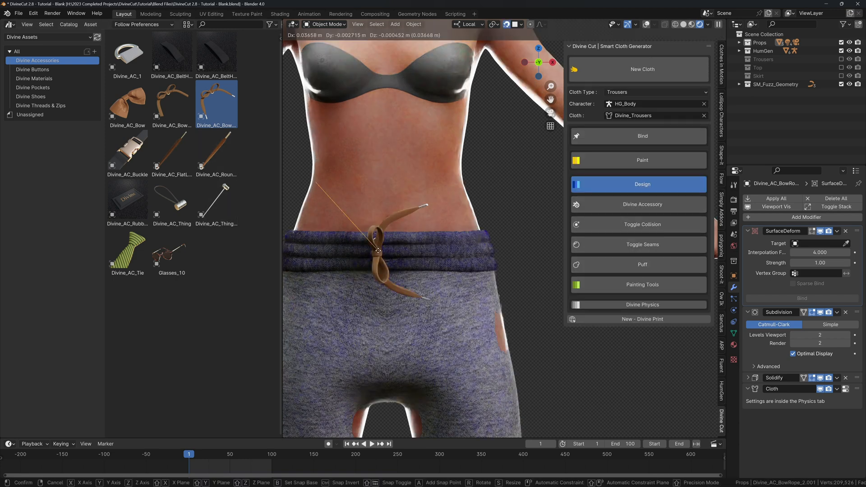
pyautogui.click(405, 254)
# Clear the bow's rotation and rotate it 90 degrees about its X axis.
pyautogui.press('r')
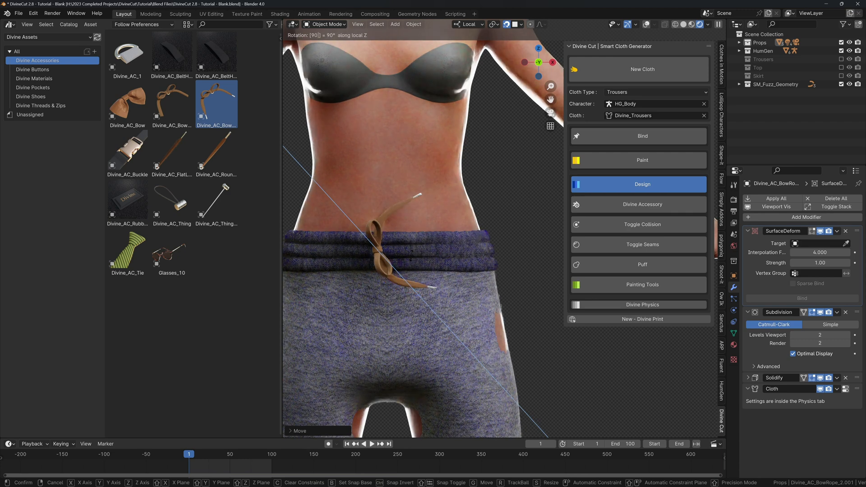
pyautogui.press('Escape')
pyautogui.hotkey('alt', 'r')
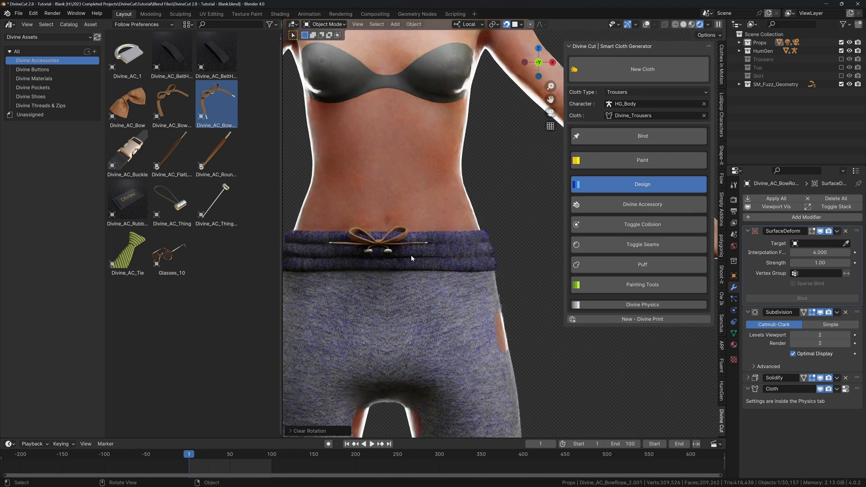
pyautogui.press('r')
pyautogui.press('x')
pyautogui.press('9')
pyautogui.press('0')
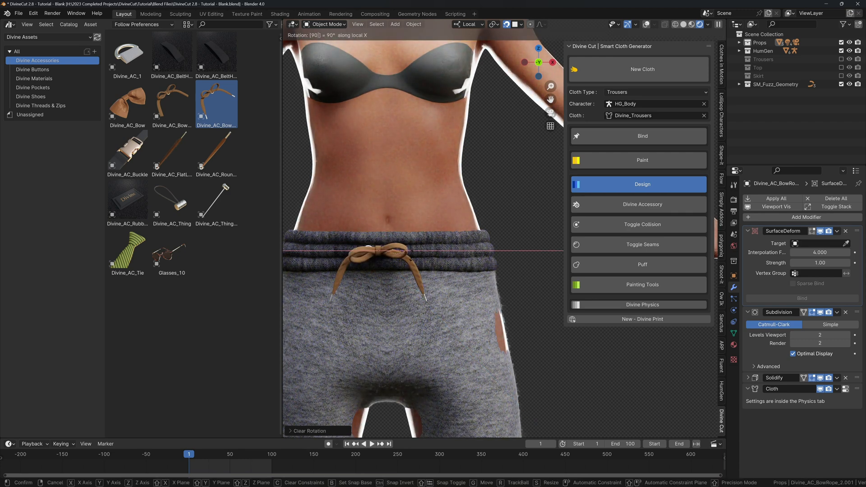
pyautogui.press('Return')
# Reposition the bow onto the waistband from side view, then check it from the front.
pyautogui.press('KP_3')
pyautogui.keyDown('shift'); pyautogui.moveTo(474, 224); pyautogui.dragTo(422, 179, button='middle'); pyautogui.keyUp('shift')
pyautogui.press('n')
pyautogui.scroll(4, 420, 178)
pyautogui.scroll(3, 446, 189)
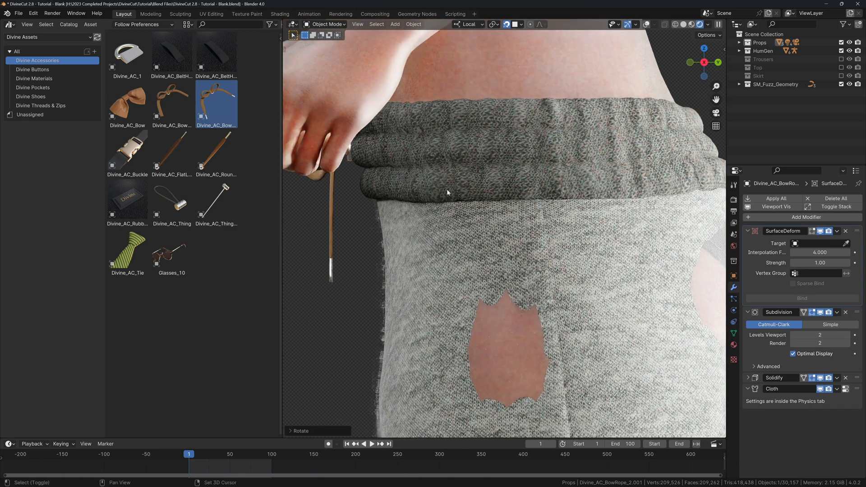
pyautogui.press('g')
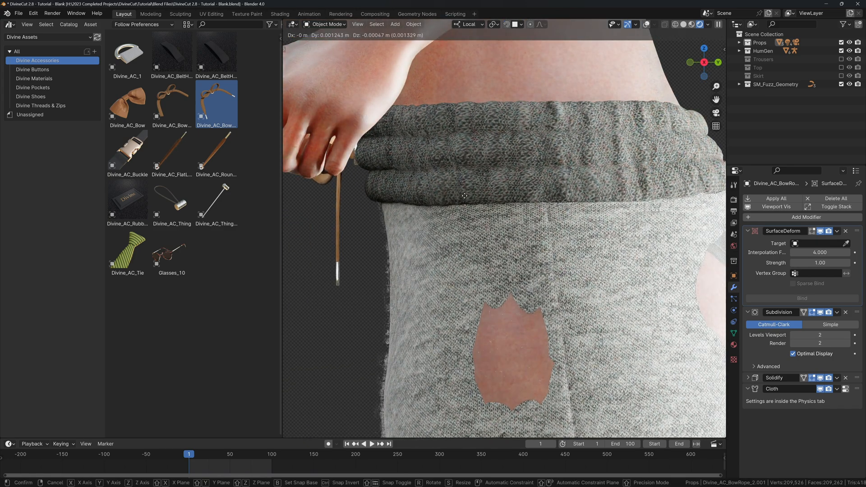
pyautogui.click(461, 196)
pyautogui.press('KP_1')
pyautogui.scroll(-4, 437, 207)
pyautogui.keyDown('shift'); pyautogui.moveTo(436, 207); pyautogui.dragTo(471, 216, button='middle'); pyautogui.keyUp('shift')
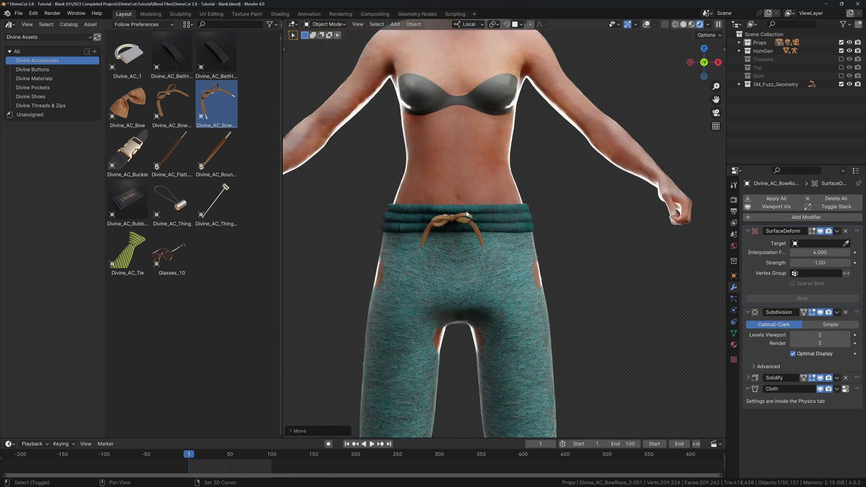
pyautogui.hotkey('alt', 'shift', 'z')
pyautogui.scroll(4, 469, 211)
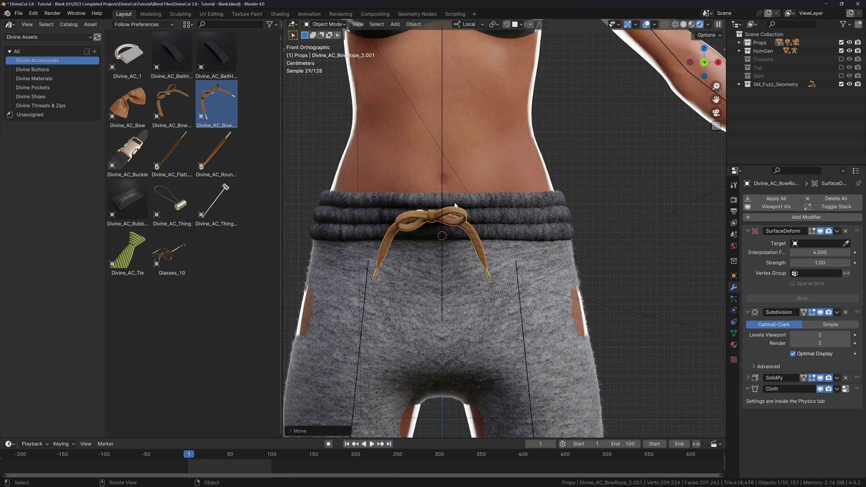
# Assign the trousers' Simply Material Divine_Trousers.003 to the bow rope.
pyautogui.click(510, 205)
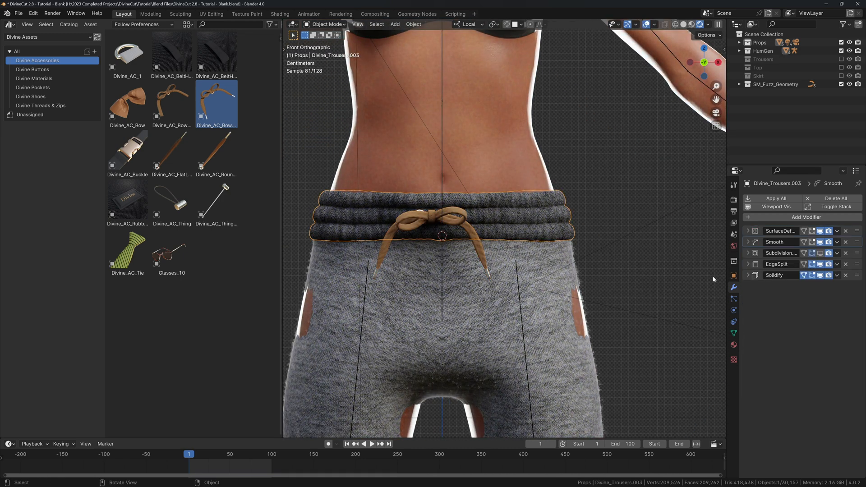
pyautogui.click(733, 345)
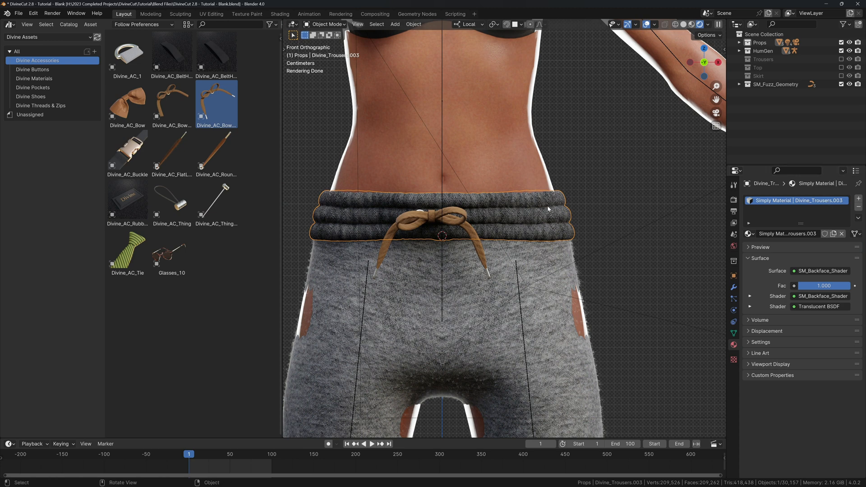
pyautogui.click(466, 216)
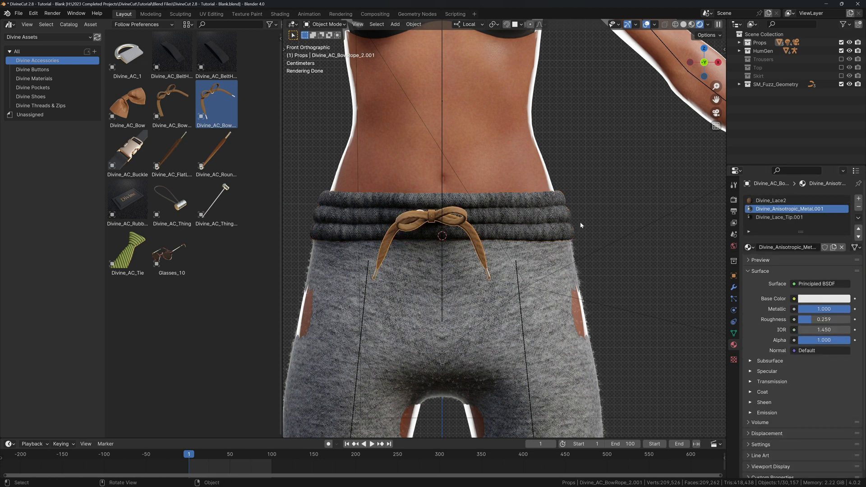
pyautogui.click(748, 247)
pyautogui.write('003')
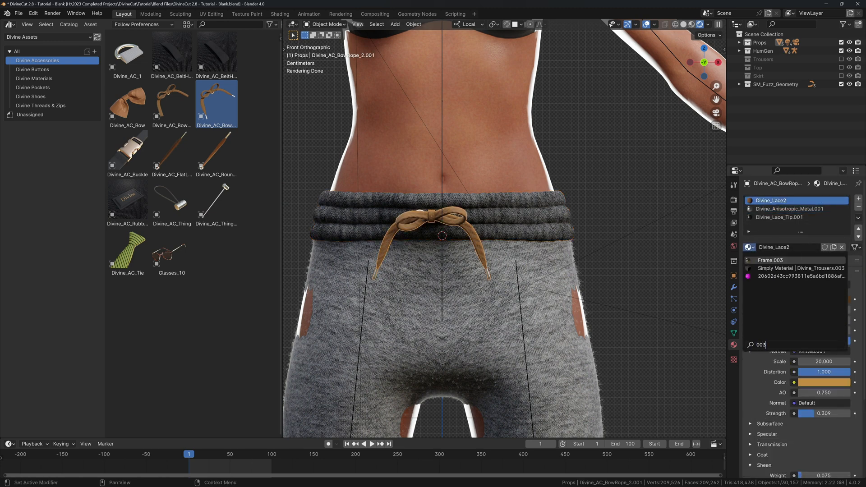
pyautogui.click(796, 268)
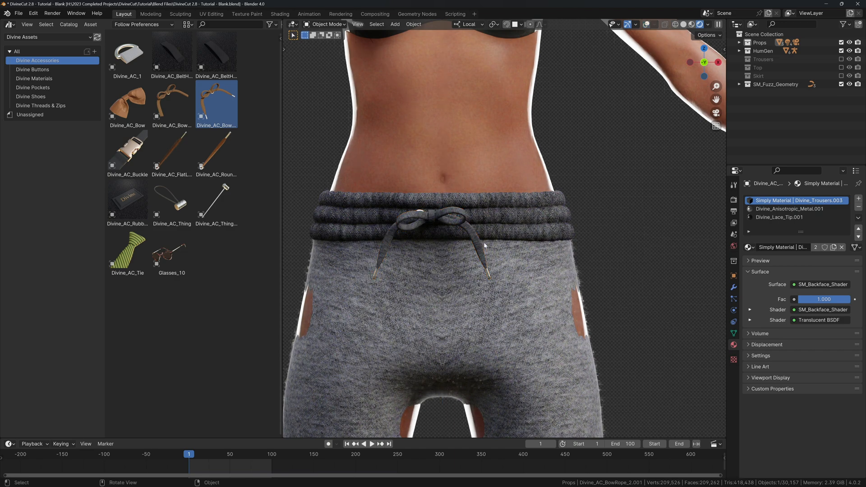
# Nudge the bow along its X axis on the waistband.
pyautogui.scroll(-2, 484, 244)
pyautogui.hotkey('alt', 'shift', 'z')
pyautogui.scroll(3, 484, 243)
pyautogui.moveTo(485, 244)
pyautogui.mouseDown(button='middle')
pyautogui.moveTo(484, 254)
pyautogui.moveTo(509, 242)
pyautogui.moveTo(470, 246)
pyautogui.mouseUp(button='middle')
pyautogui.press('g')
pyautogui.press('x')
pyautogui.click(502, 254)
# Bind the bow from the Divine Cut panel and inspect its Surface Deform settings.
pyautogui.press('n')
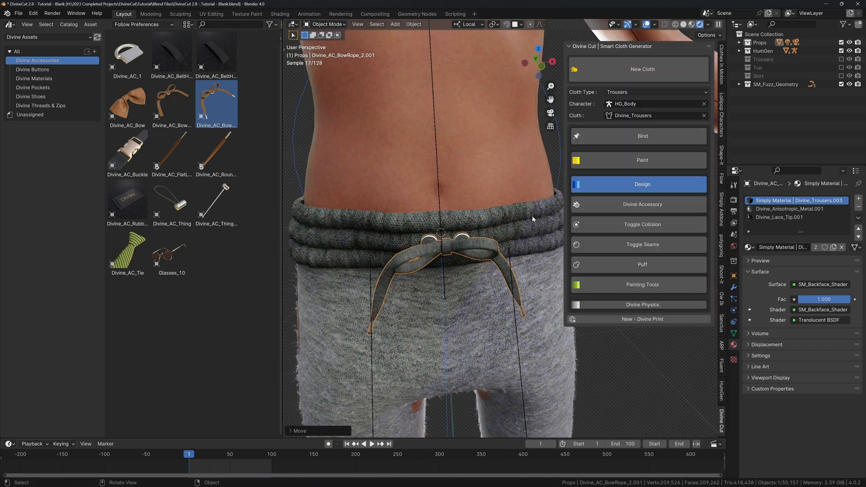
pyautogui.click(625, 139)
pyautogui.moveTo(563, 171); pyautogui.dragTo(569, 181, button='middle')
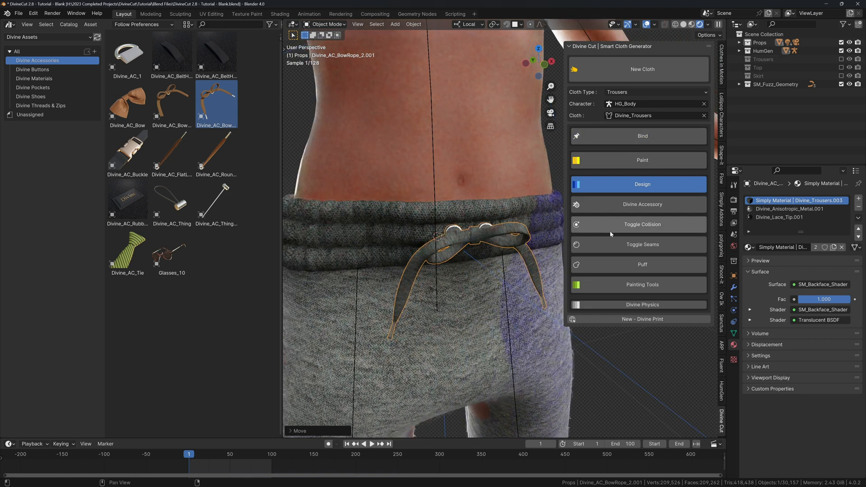
pyautogui.click(734, 287)
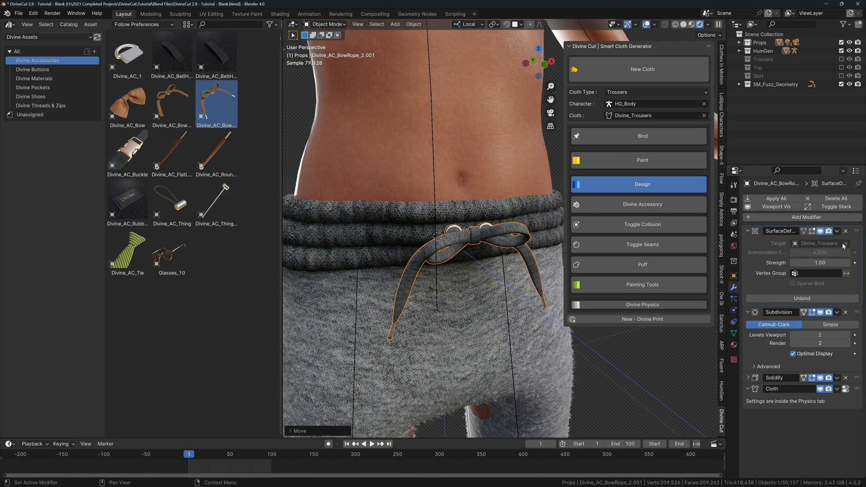
pyautogui.click(435, 220)
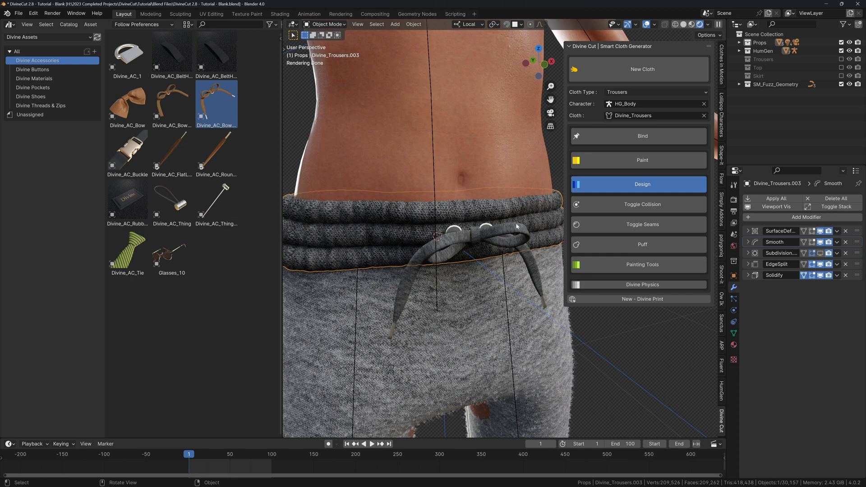
pyautogui.click(479, 239)
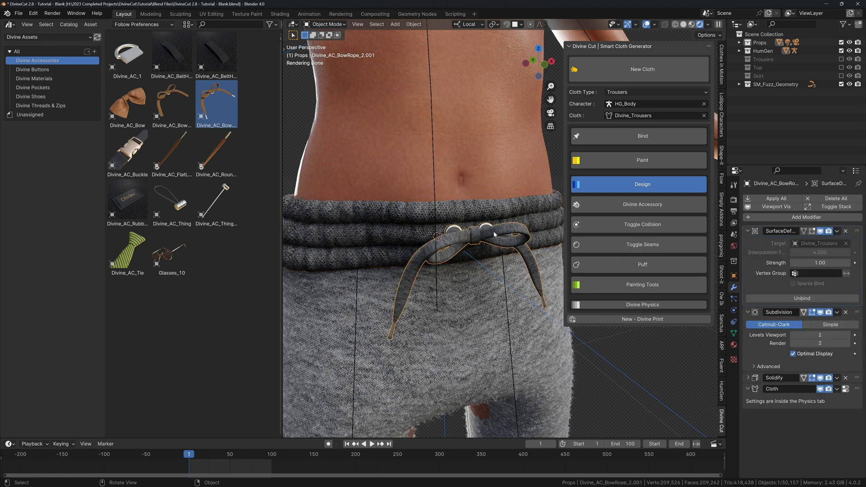
# Retarget the Surface Deform to Divine_Trousers, unbind and rebind, then view the whole figure.
pyautogui.click(847, 243)
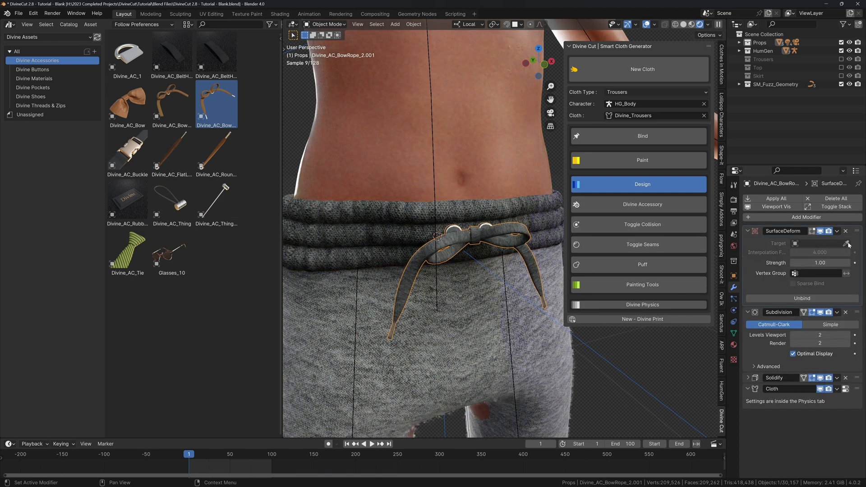
pyautogui.click(485, 211)
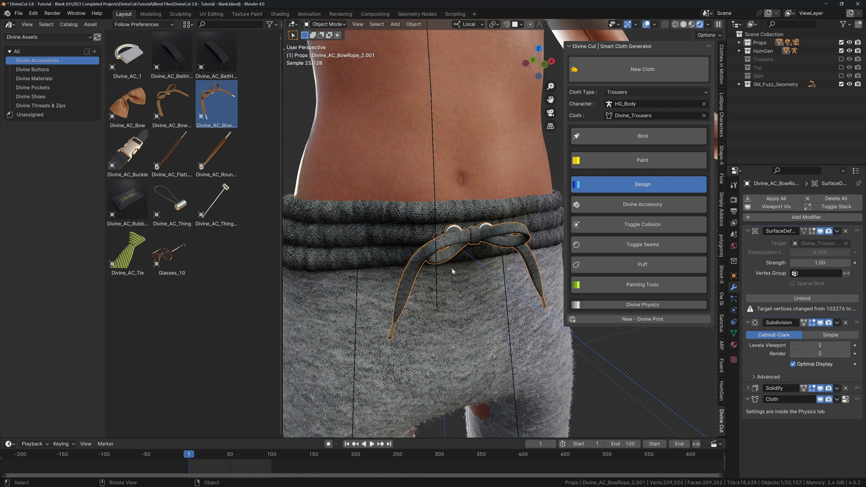
pyautogui.click(763, 299)
pyautogui.click(771, 300)
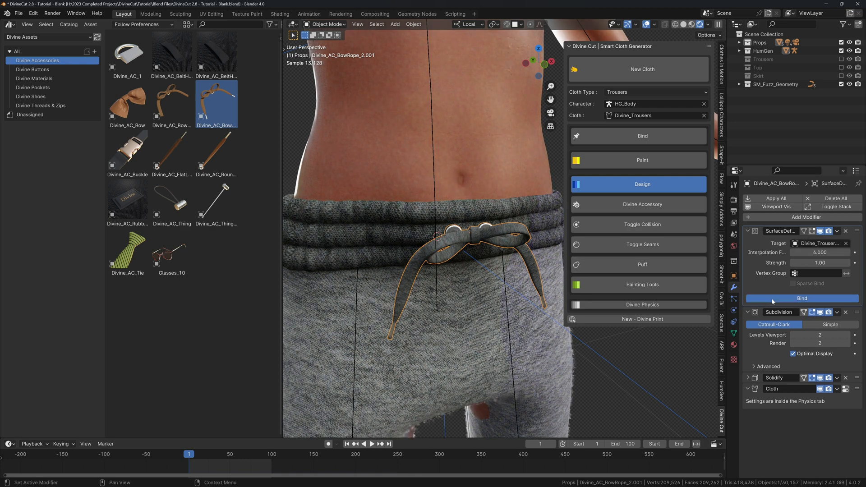
pyautogui.press('a')
pyautogui.moveTo(748, 251); pyautogui.dragTo(747, 284)
pyautogui.scroll(-4, 480, 238)
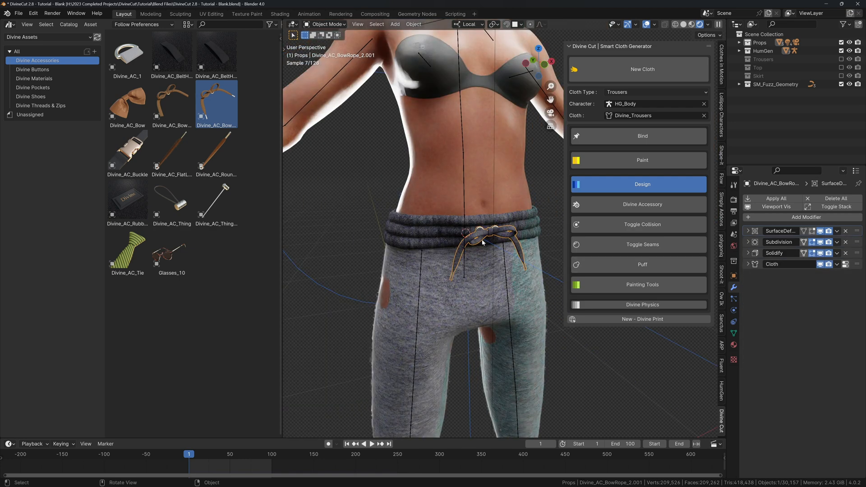
pyautogui.press('n')
pyautogui.moveTo(482, 243); pyautogui.dragTo(495, 232, button='middle')
pyautogui.scroll(-3, 496, 233)
pyautogui.hotkey('alt', 'shift', 'z')
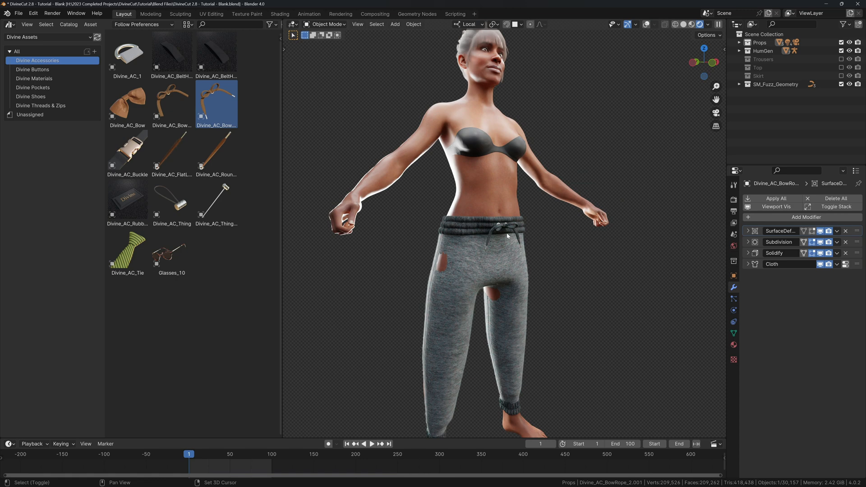
# Switch the viewport to solid shading and play the animation to inspect the bow.
pyautogui.press('space')
pyautogui.press('z')
pyautogui.click(572, 226)
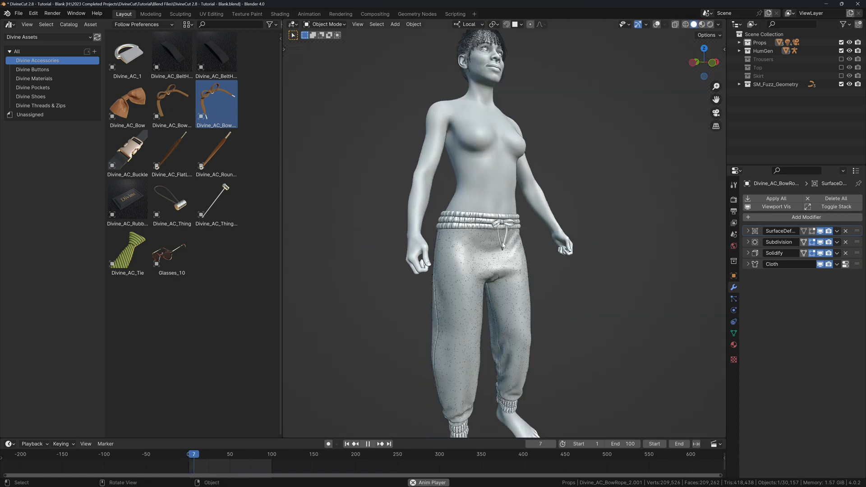
pyautogui.press('space')
pyautogui.scroll(6, 531, 258)
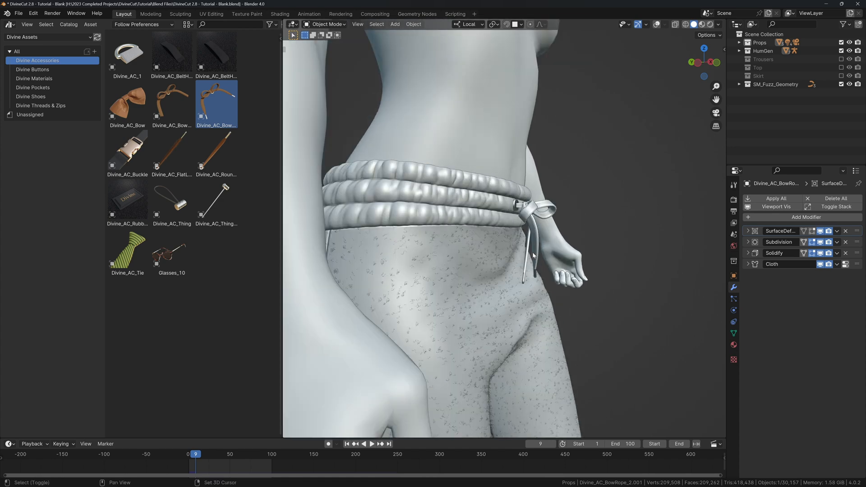
pyautogui.press('space')
# Select Divine_Trousers and turn on Toggle Collision in the Divine Cut panel.
pyautogui.click(471, 255)
pyautogui.hotkey('alt', 'shift', 'z')
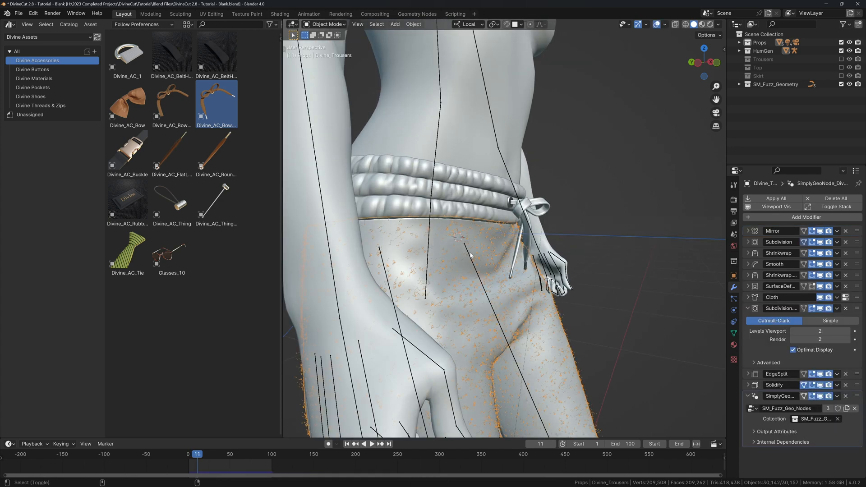
pyautogui.press('n')
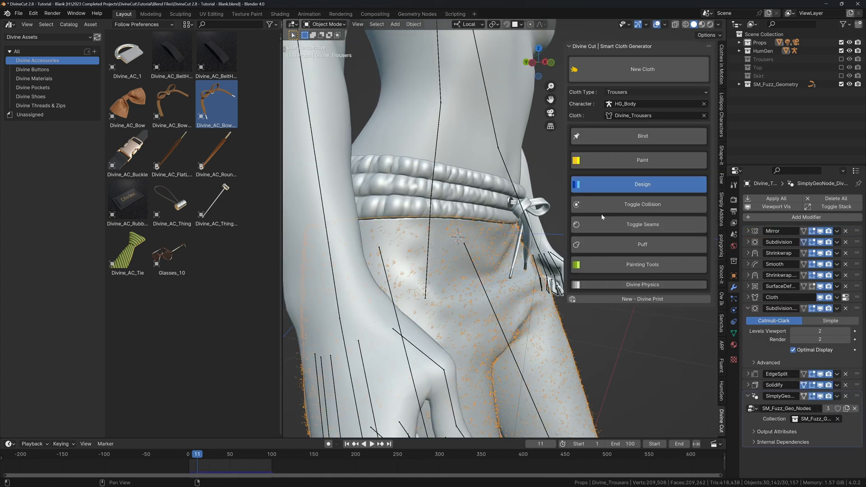
pyautogui.click(637, 211)
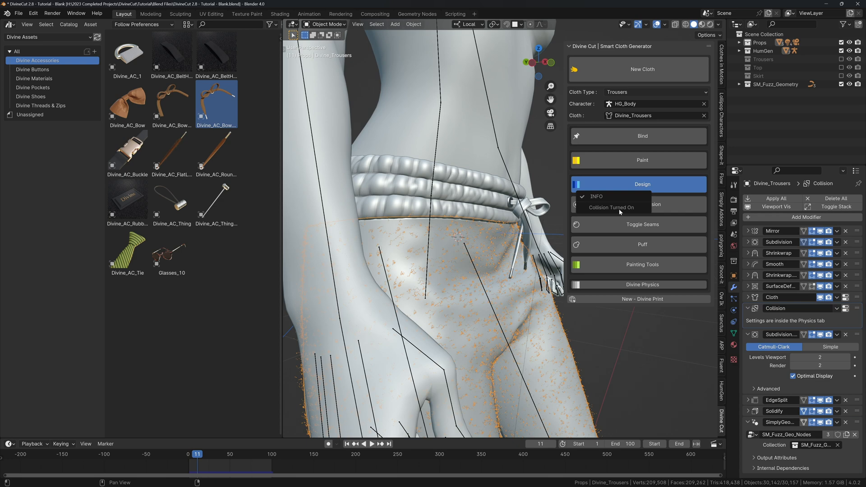
# Select the bow rope, rewind to frame 1, and hide the sidebar and overlays.
pyautogui.moveTo(554, 232); pyautogui.dragTo(498, 229, button='middle')
pyautogui.click(496, 216)
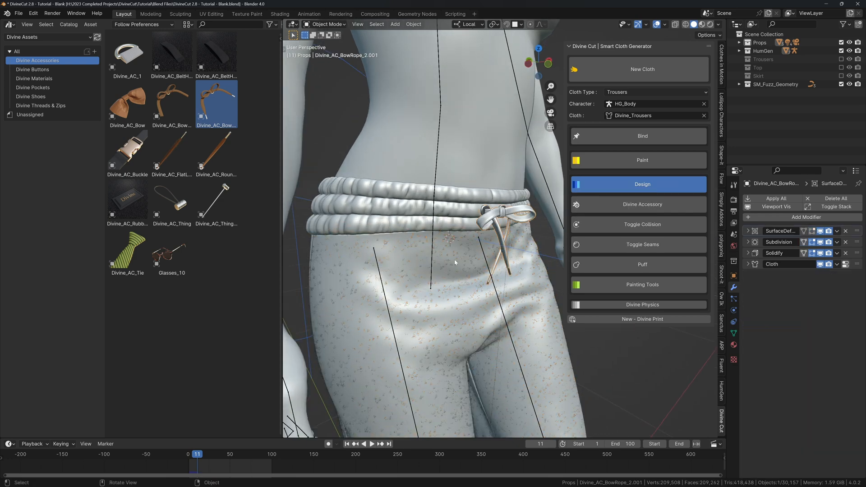
pyautogui.hotkey('shift', 'Left')
pyautogui.scroll(-3, 460, 258)
pyautogui.press('KP_0')
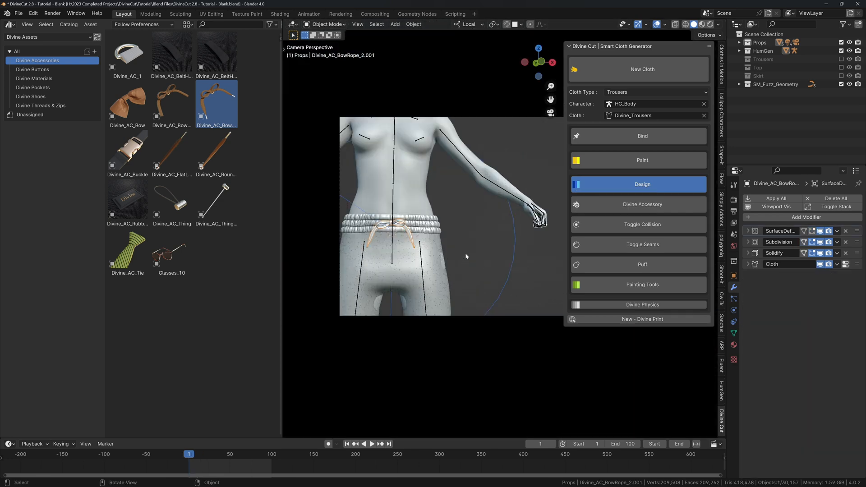
pyautogui.press('n')
pyautogui.press('KP_0')
pyautogui.hotkey('shift', 'alt', 'z')
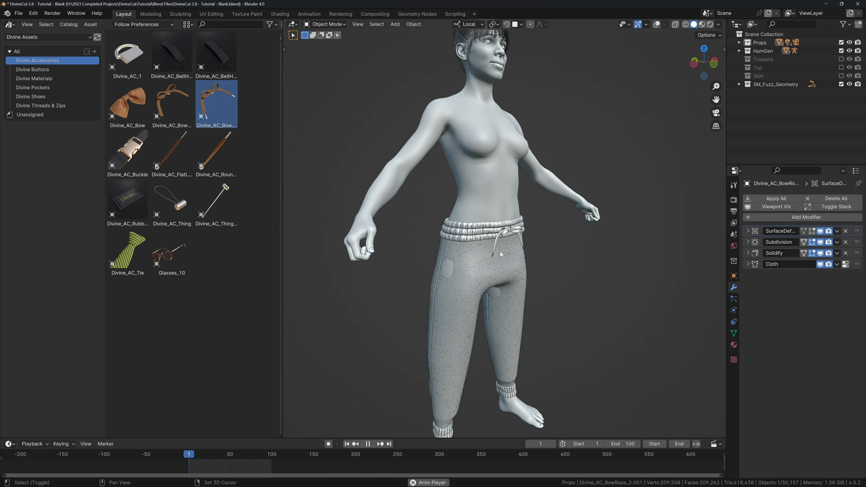
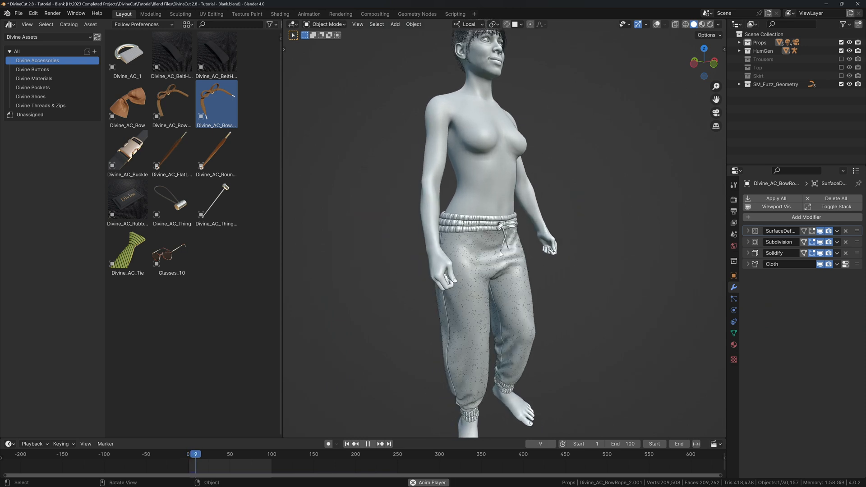
# Stop the animation playback and return the timeline to the first frame.
pyautogui.press('space')
pyautogui.hotkey('shift', 'Left')
# Restore overlays and drop the Divine_AC_1 D-ring from the Asset Browser onto the trousers' hip.
pyautogui.hotkey('alt', 'shift', 'z')
pyautogui.moveTo(500, 255); pyautogui.dragTo(490, 239, button='middle')
pyautogui.scroll(4, 444, 193)
pyautogui.moveTo(411, 160); pyautogui.dragTo(436, 126, button='middle')
pyautogui.moveTo(138, 57); pyautogui.dragTo(500, 216)
pyautogui.moveTo(501, 216); pyautogui.dragTo(541, 226, button='middle')
# Turn the D-ring 90 degrees about its local Z, then rotate it about local X.
pyautogui.press('r')
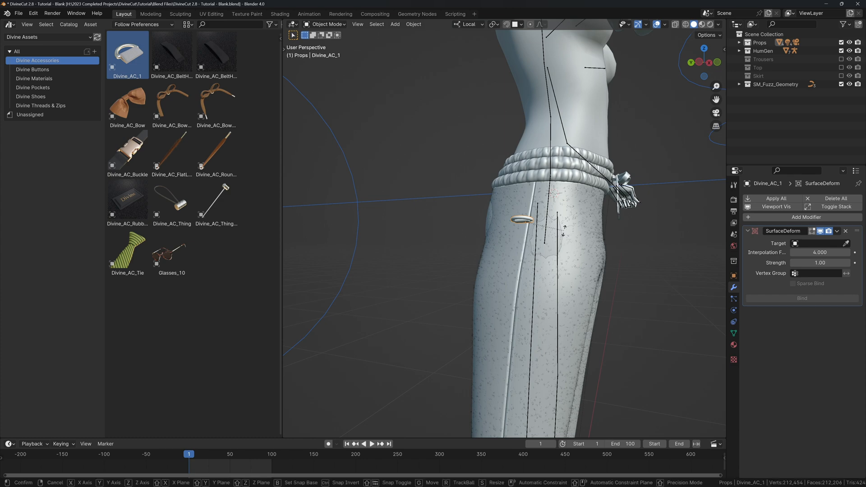
pyautogui.press('z')
pyautogui.press('Return')
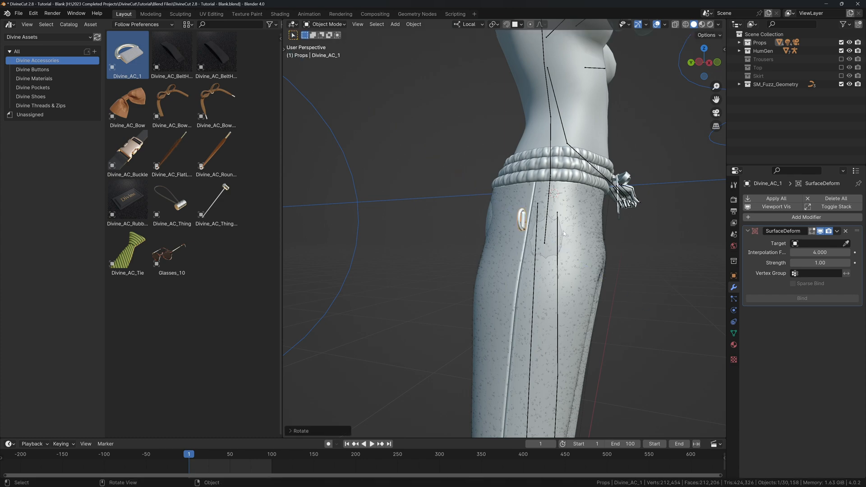
pyautogui.press('r')
pyautogui.press('x')
pyautogui.click(541, 196)
pyautogui.moveTo(542, 196); pyautogui.dragTo(560, 211, button='middle')
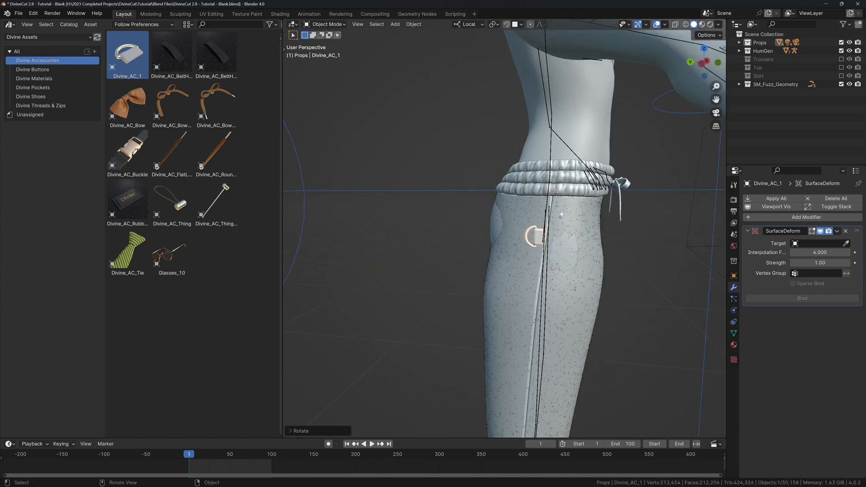
pyautogui.scroll(5, 559, 216)
# Fine-tune the D-ring's rotation and position so it sits flat on the side seam below the waistband.
pyautogui.press('r')
pyautogui.click(650, 194)
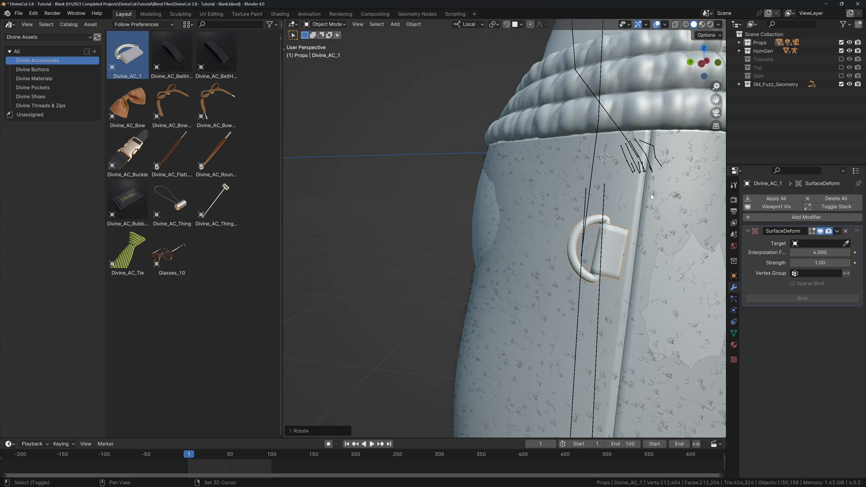
pyautogui.moveTo(650, 195); pyautogui.dragTo(637, 197, button='middle')
pyautogui.press('g')
pyautogui.click(642, 199)
pyautogui.press('r')
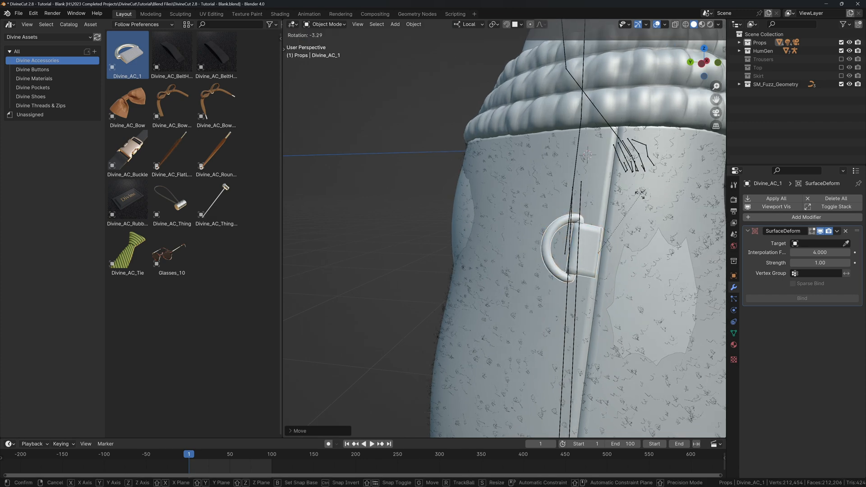
pyautogui.click(654, 201)
pyautogui.moveTo(654, 201)
pyautogui.mouseDown(button='middle')
pyautogui.moveTo(538, 192)
pyautogui.moveTo(574, 194)
pyautogui.mouseUp(button='middle')
pyautogui.press('r')
pyautogui.click(534, 191)
# Switch to rendered shading and assign Simply Material | Divine_Trousers.003 to the D-ring strap.
pyautogui.press('z')
pyautogui.click(573, 151)
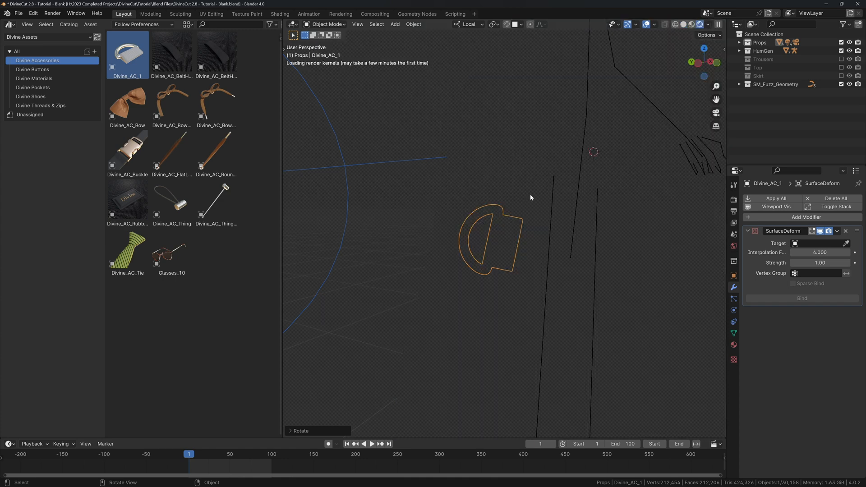
pyautogui.click(734, 345)
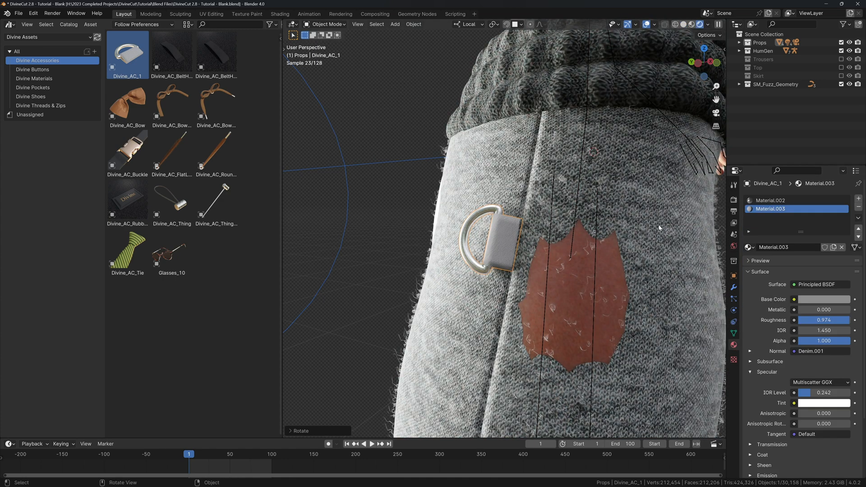
pyautogui.click(751, 247)
pyautogui.write('003')
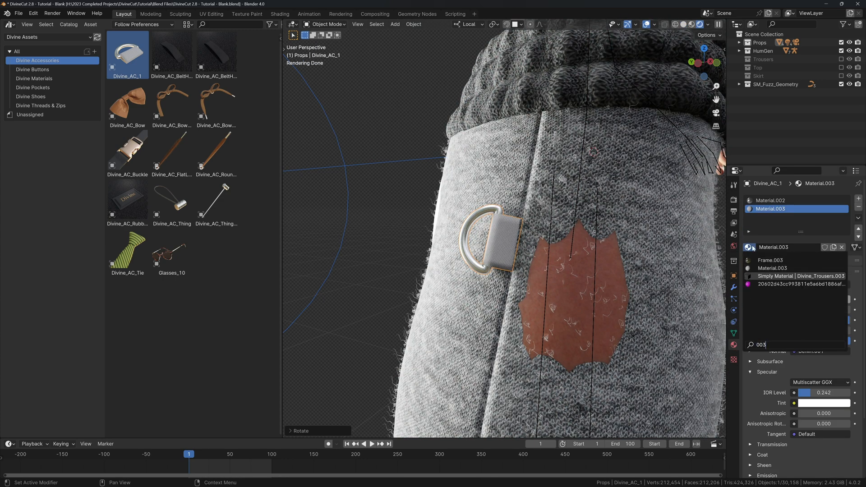
pyautogui.press('Return')
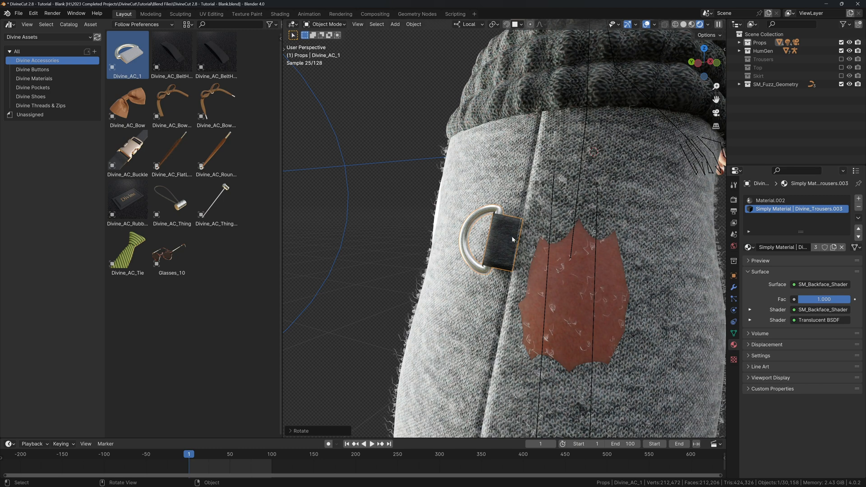
# Check the trousers' material, then give the strap the shared Simply Material | Divine_Trousers instead.
pyautogui.click(624, 200)
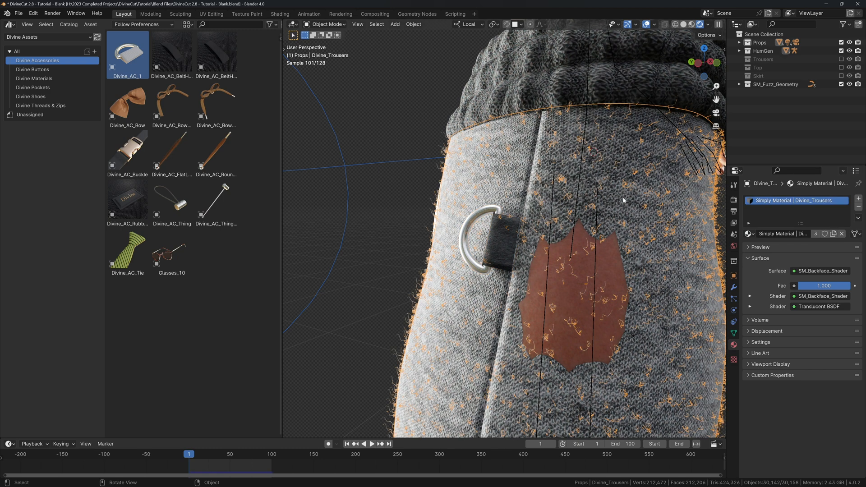
pyautogui.click(495, 240)
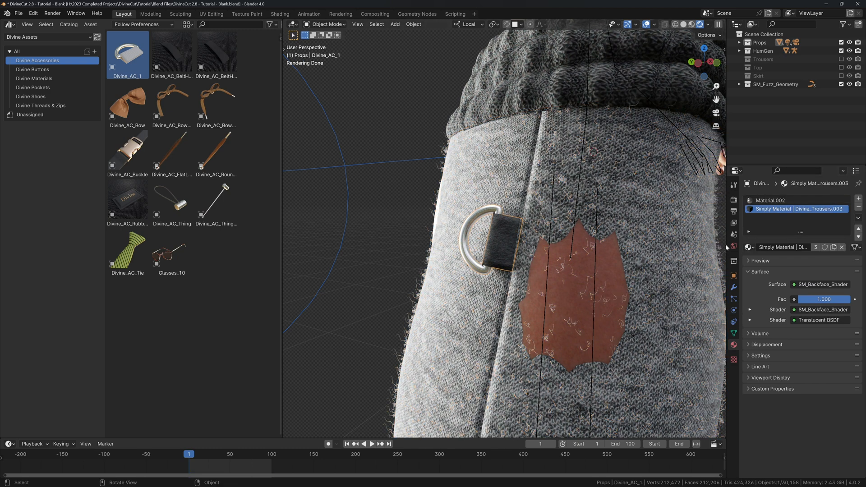
pyautogui.click(748, 247)
pyautogui.write('trouser')
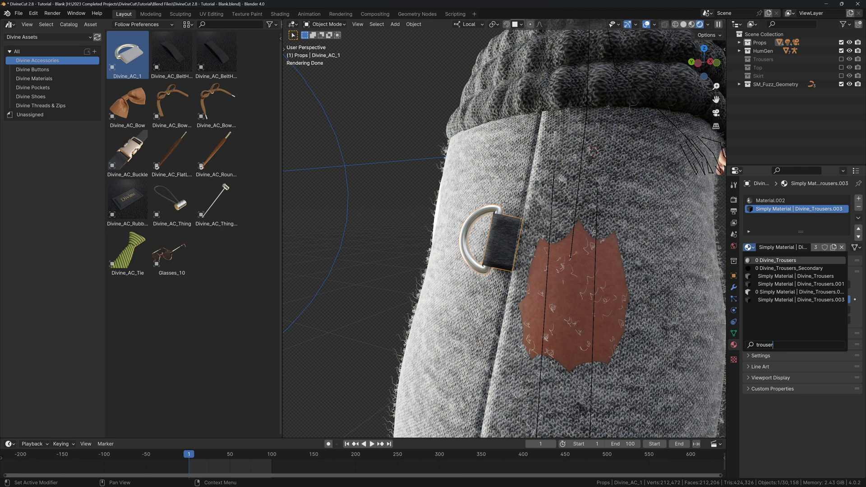
pyautogui.press('Down')
pyautogui.press('Down')
pyautogui.write('ser')
pyautogui.press('Return')
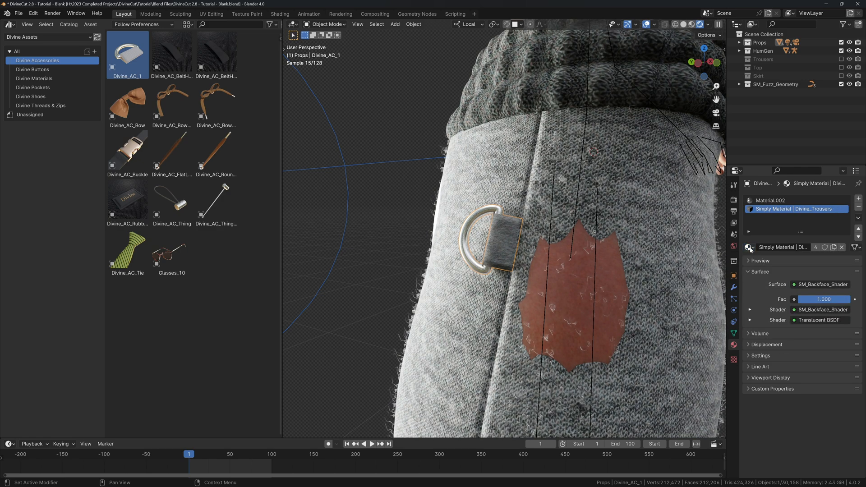
# Turn overlays back on and enter Edit Mode on the D-ring, framing it in view.
pyautogui.scroll(-5, 539, 247)
pyautogui.scroll(2, 537, 245)
pyautogui.hotkey('shift', 'alt', 'z')
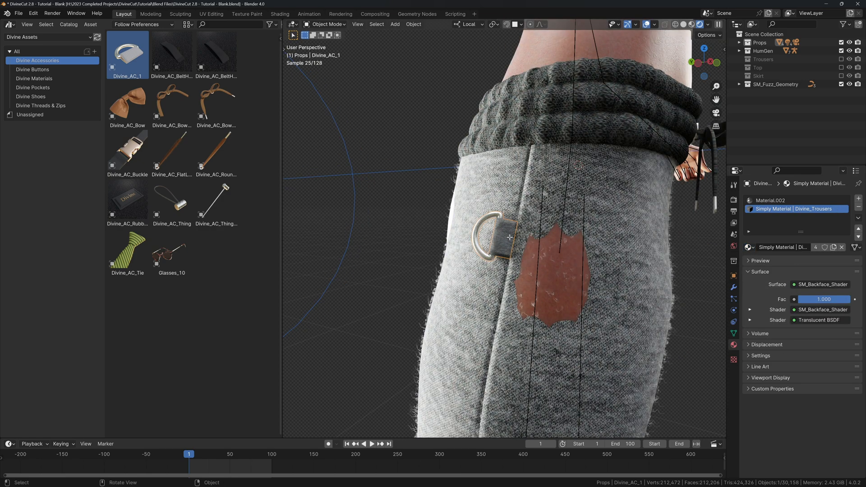
pyautogui.press('Tab')
pyautogui.press('KP_Decimal')
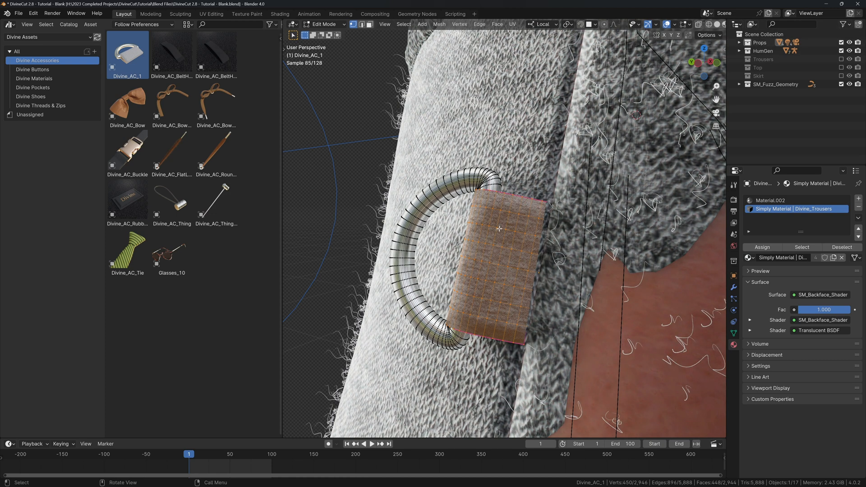
# Select the strap's linked geometry, show it in a UV Editor, and scale all UVs by 0.5 three times.
pyautogui.press('l')
pyautogui.click(736, 24)
pyautogui.click(447, 68)
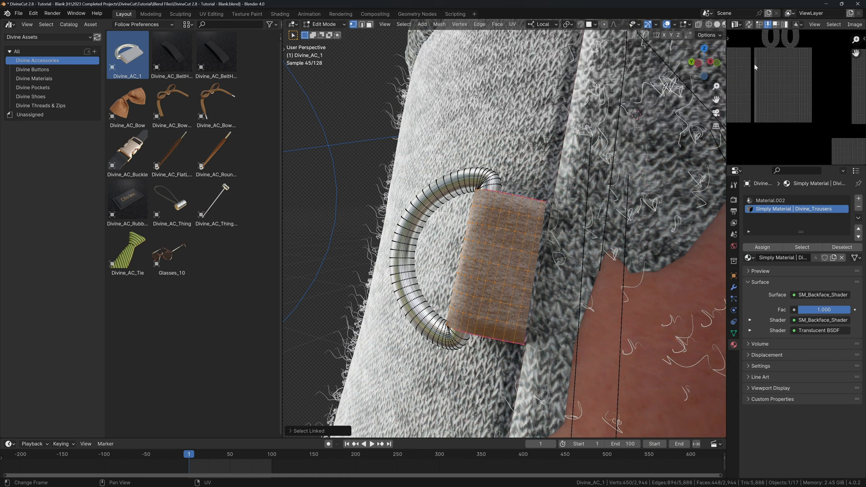
pyautogui.press('a')
pyautogui.scroll(-2, 776, 90)
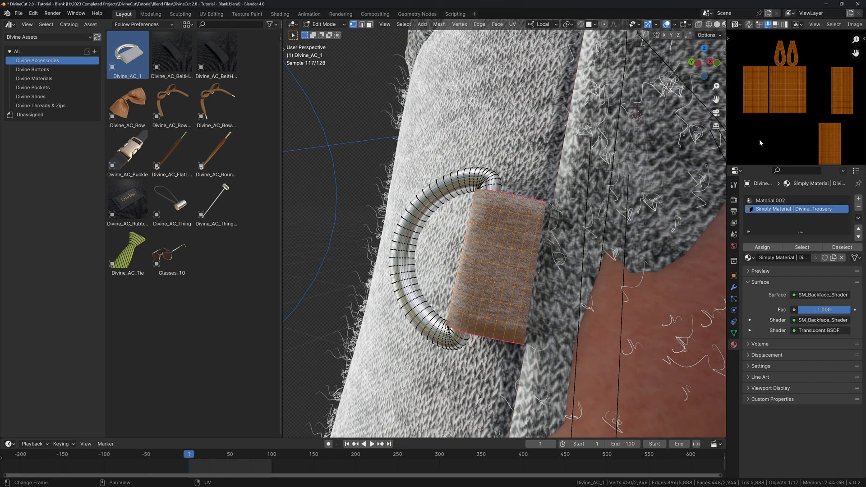
pyautogui.press('s')
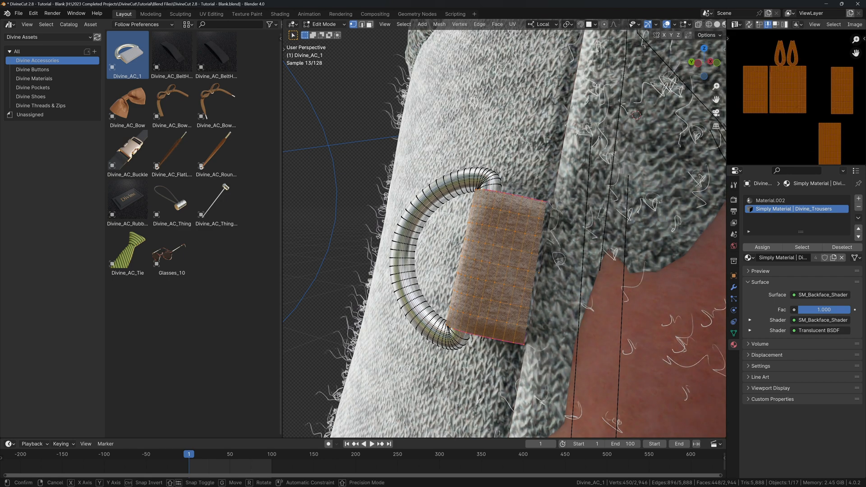
pyautogui.write('.5')
pyautogui.press('Return')
pyautogui.write('s')
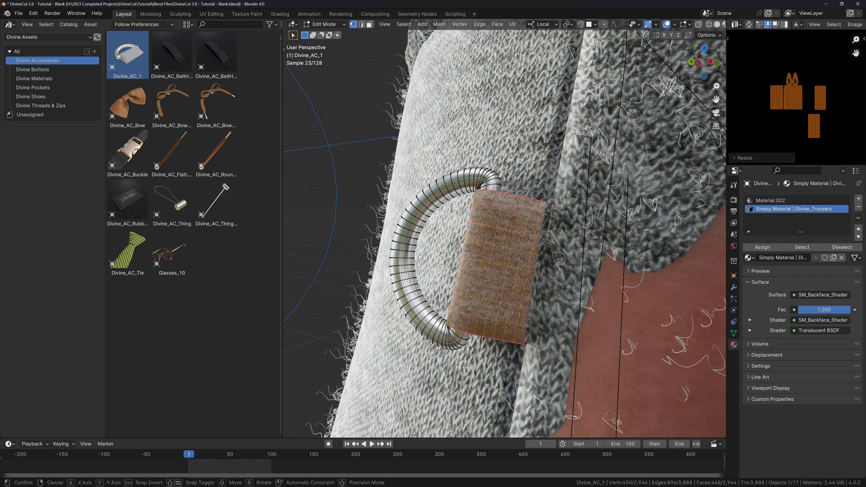
pyautogui.write('.5')
pyautogui.press('Return')
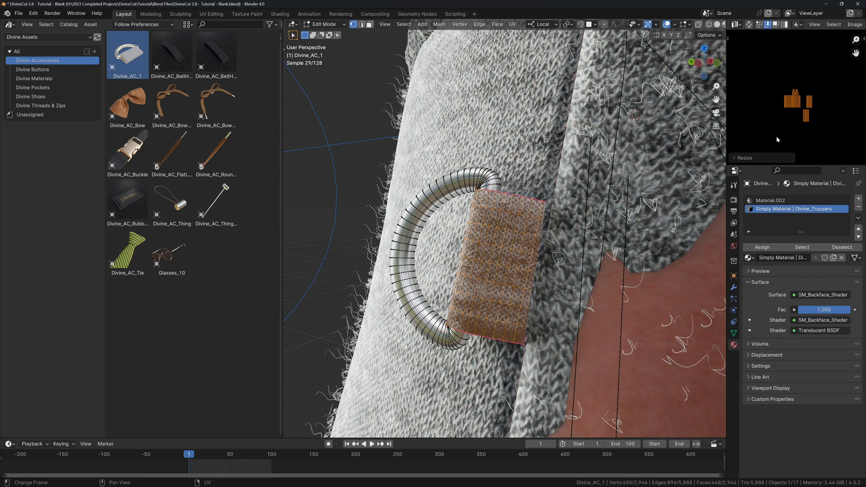
pyautogui.write('s.5')
pyautogui.press('Return')
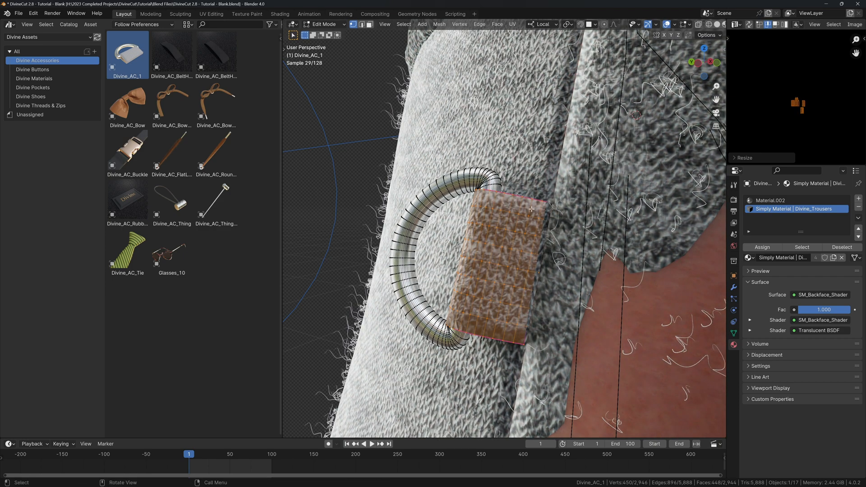
pyautogui.scroll(-8, 525, 221)
# Return to Object Mode and view the figure from a front three-quarter angle.
pyautogui.press('Tab')
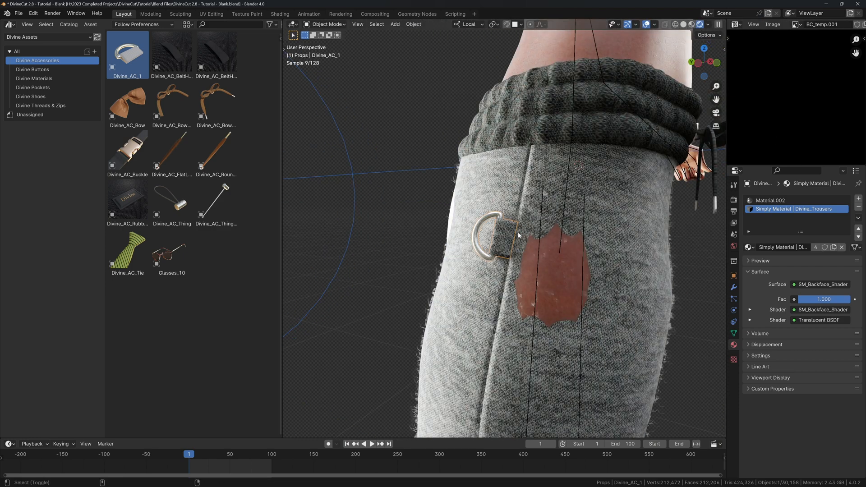
pyautogui.scroll(-3, 518, 235)
pyautogui.moveTo(497, 222); pyautogui.dragTo(543, 207, button='middle')
pyautogui.press('n')
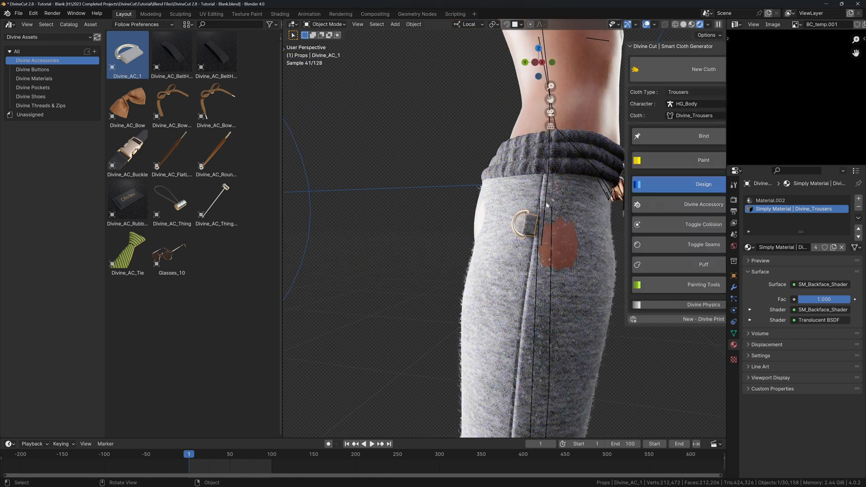
pyautogui.press('n')
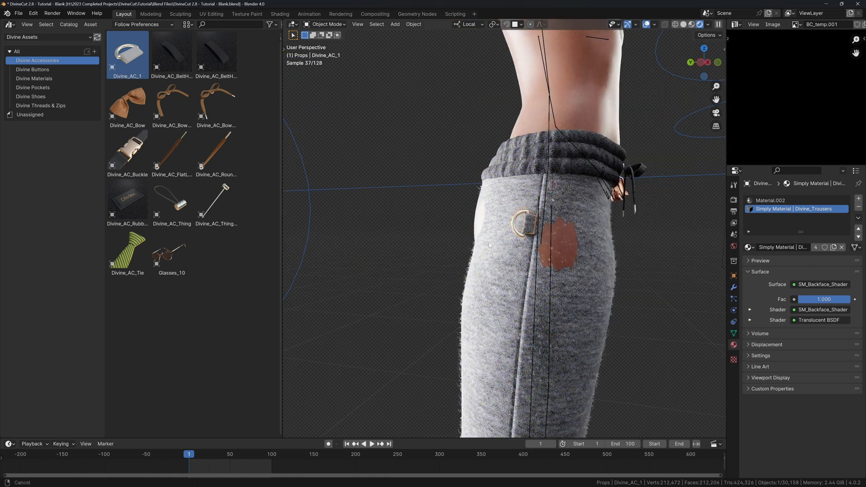
# Duplicate the D-ring down the side seam, repeating with Shift+R for four rings in total.
pyautogui.hotkey('shift', 'd')
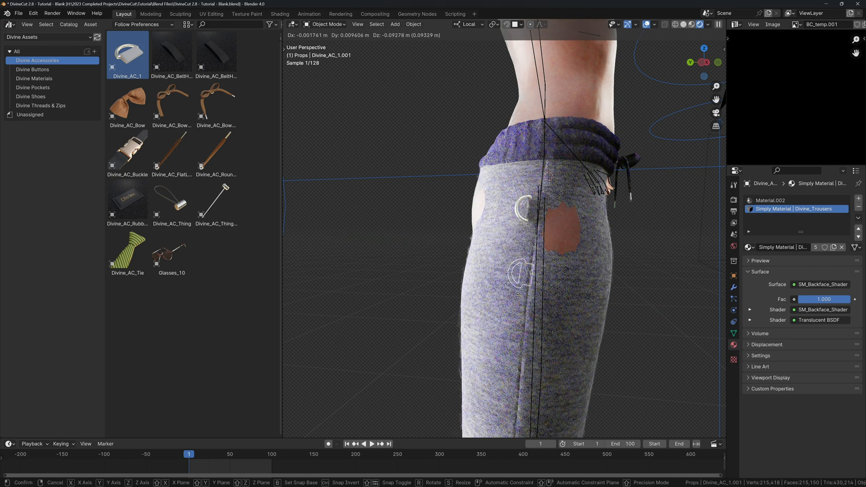
pyautogui.click(518, 295)
pyautogui.hotkey('shift', 'r')
pyautogui.hotkey('shift', 'r')
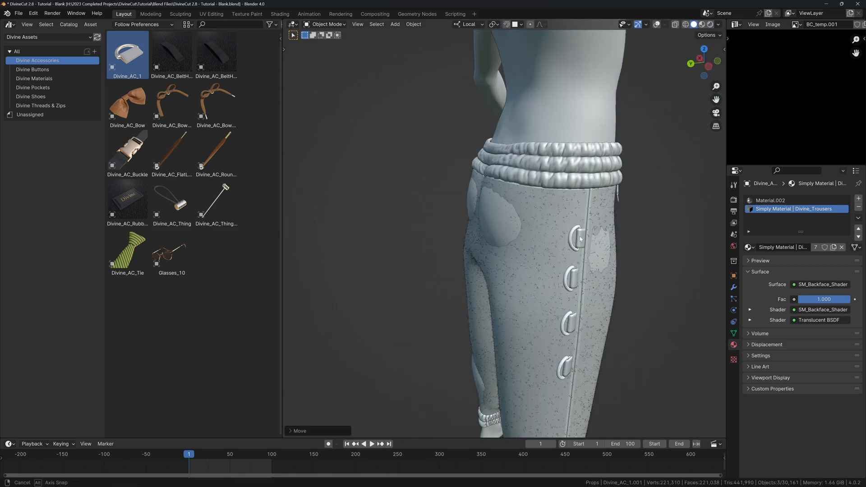
pyautogui.moveTo(581, 239); pyautogui.dragTo(515, 266, button='middle')
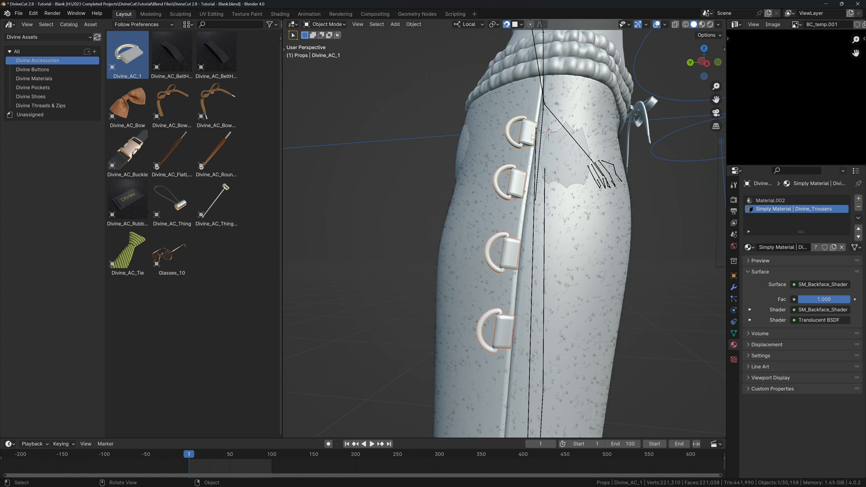
pyautogui.press('n')
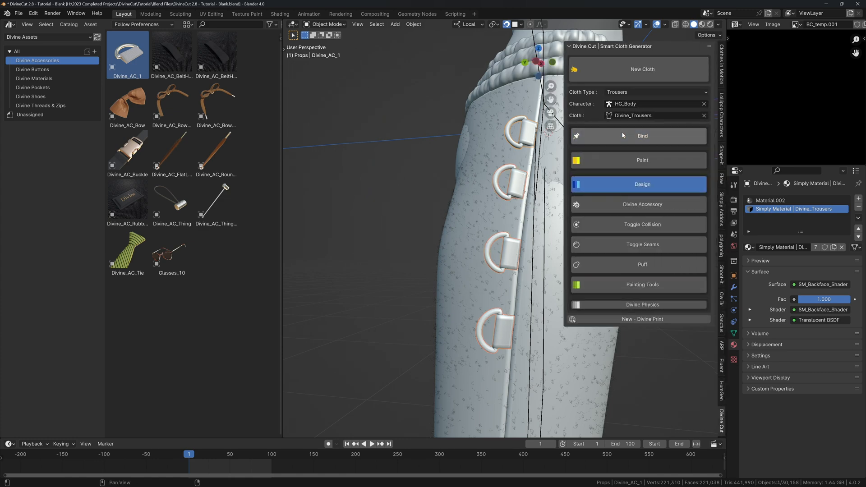
pyautogui.press('n')
pyautogui.moveTo(582, 156); pyautogui.dragTo(483, 189, button='middle')
pyautogui.scroll(-3, 518, 169)
pyautogui.scroll(-2, 482, 190)
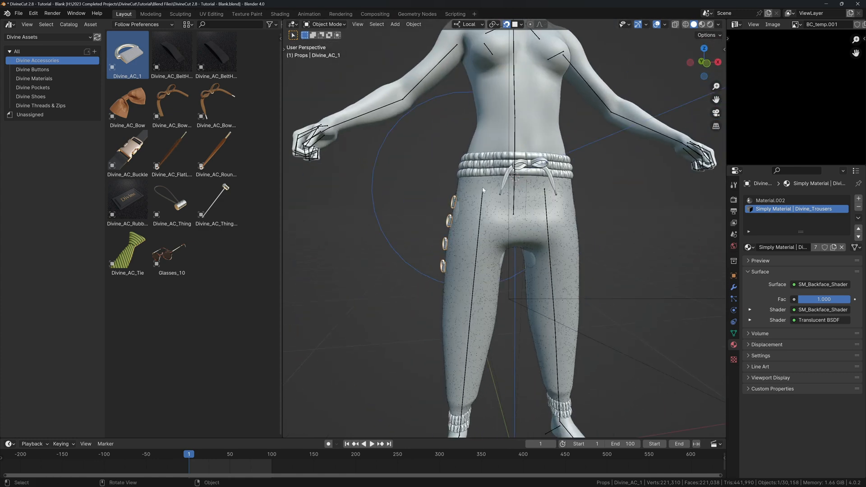
# Add a Mirror modifier above SurfaceDeform on the D-rings, using Divine_Trousers as mirror object.
pyautogui.click(733, 288)
pyautogui.click(757, 219)
pyautogui.write('mirro')
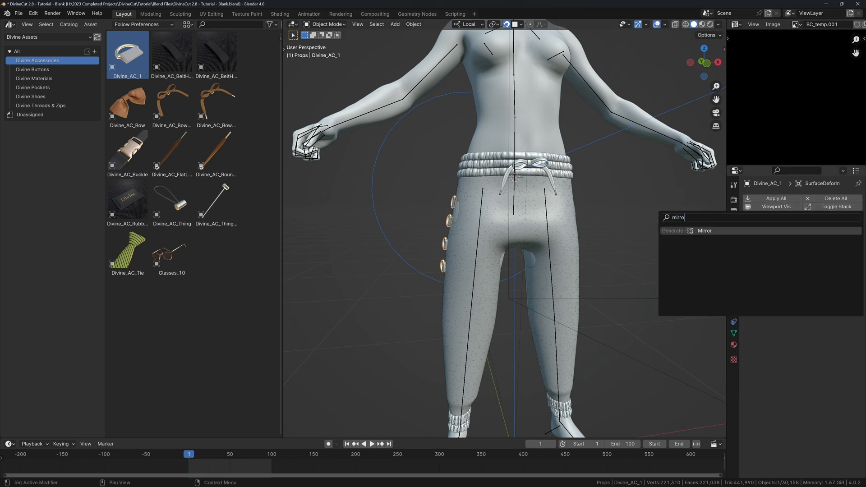
pyautogui.press('Return')
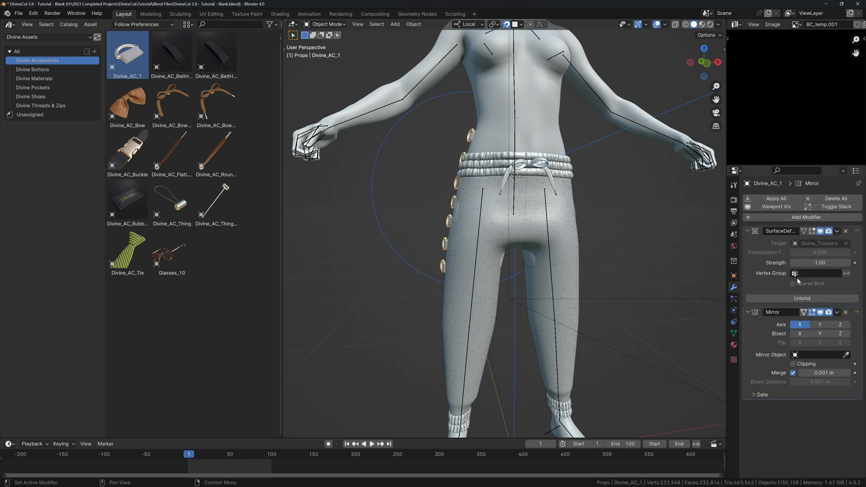
pyautogui.moveTo(861, 314); pyautogui.dragTo(857, 231)
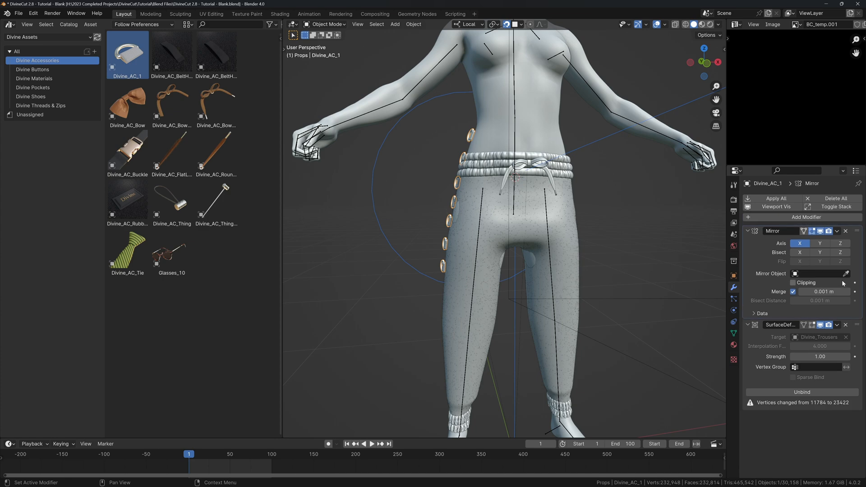
pyautogui.click(494, 217)
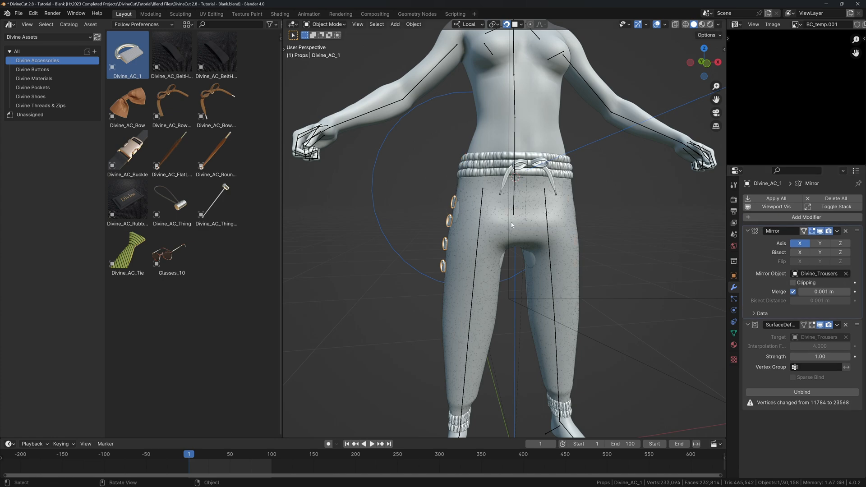
# Rebind the accessory to the trousers in the Divine Cut panel, then hide overlays and face the front.
pyautogui.moveTo(494, 216); pyautogui.dragTo(739, 278, button='middle')
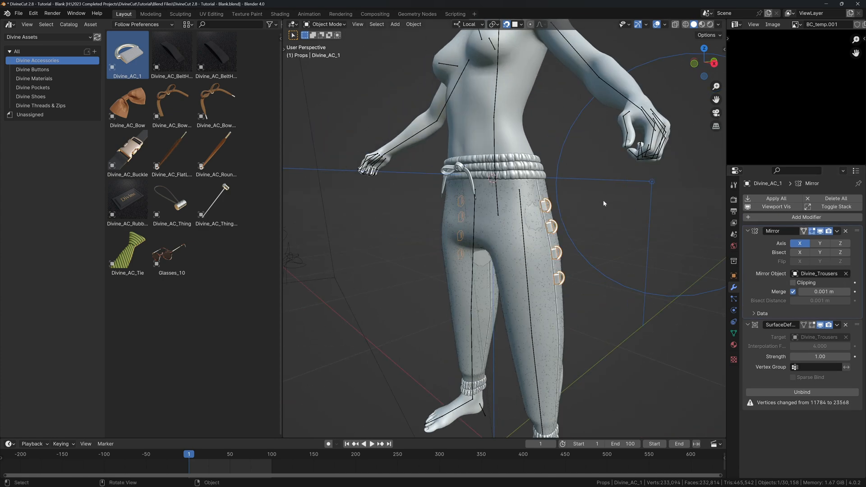
pyautogui.press('n')
pyautogui.click(639, 139)
pyautogui.press('n')
pyautogui.moveTo(571, 192); pyautogui.dragTo(570, 212, button='middle')
pyautogui.hotkey('alt', 'shift', 'z')
pyautogui.scroll(-1, 553, 214)
pyautogui.hotkey('shift', 'Tab')
# Play the animation, then inspect the trousers in rendered shading and rewind to frame 1.
pyautogui.press('space')
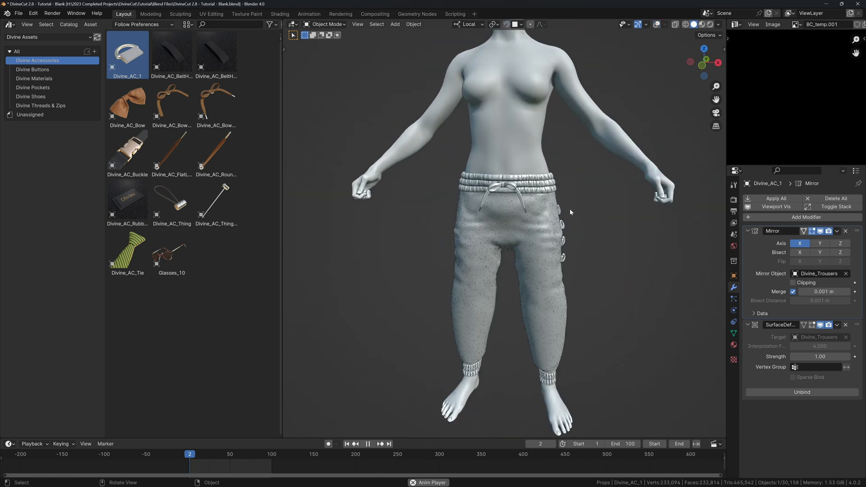
pyautogui.press('space')
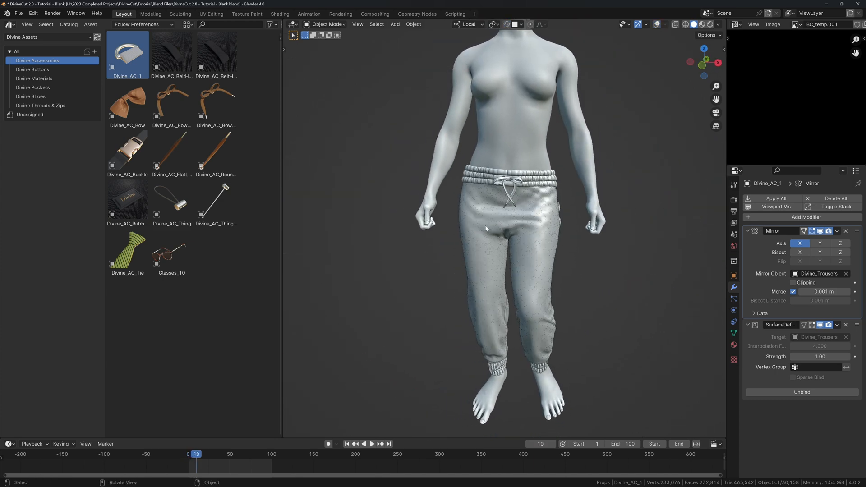
pyautogui.press('z')
pyautogui.click(602, 223)
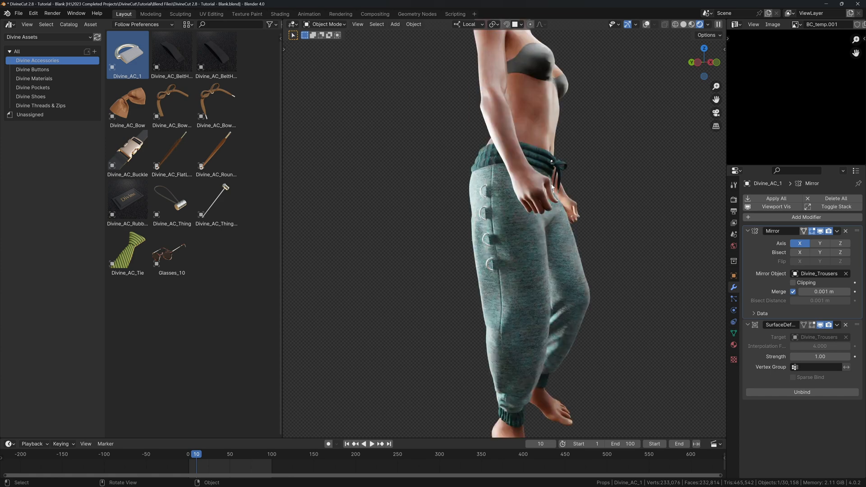
pyautogui.moveTo(556, 181); pyautogui.dragTo(489, 183, button='middle')
pyautogui.scroll(2, 575, 183)
pyautogui.scroll(-2, 494, 175)
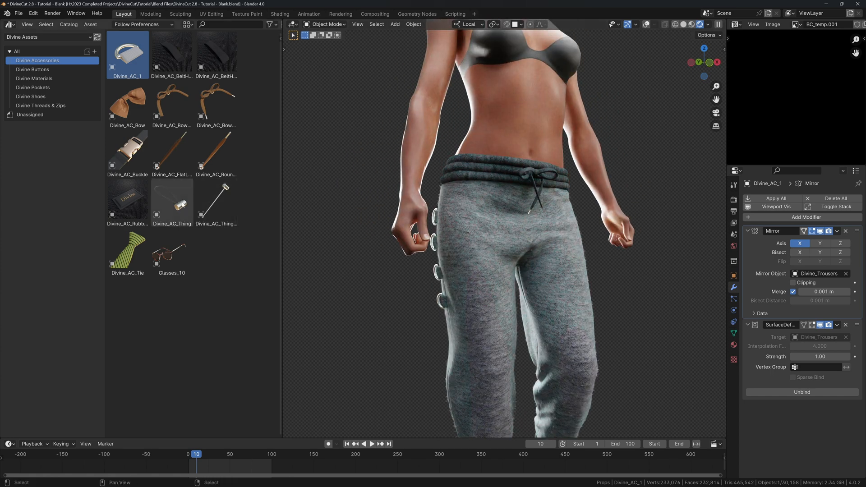
pyautogui.moveTo(458, 218); pyautogui.dragTo(460, 217, button='middle')
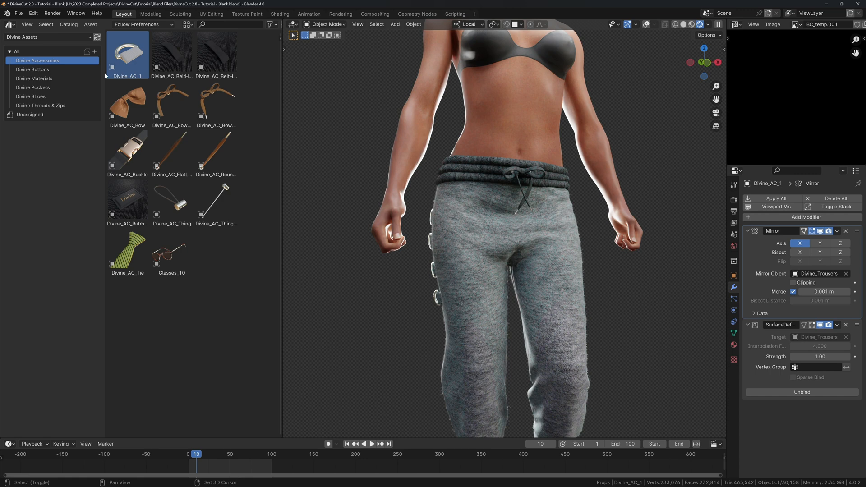
pyautogui.hotkey('shift', 'Left')
# Show the Divine Pockets asset catalog and frame the whole figure.
pyautogui.click(51, 88)
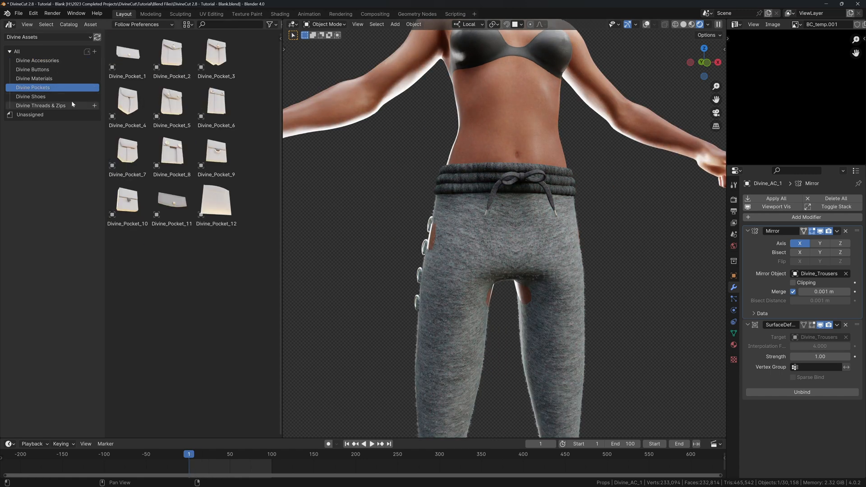
pyautogui.scroll(-3, 505, 180)
pyautogui.keyDown('shift'); pyautogui.moveTo(498, 198); pyautogui.dragTo(487, 228, button='middle'); pyautogui.keyUp('shift')
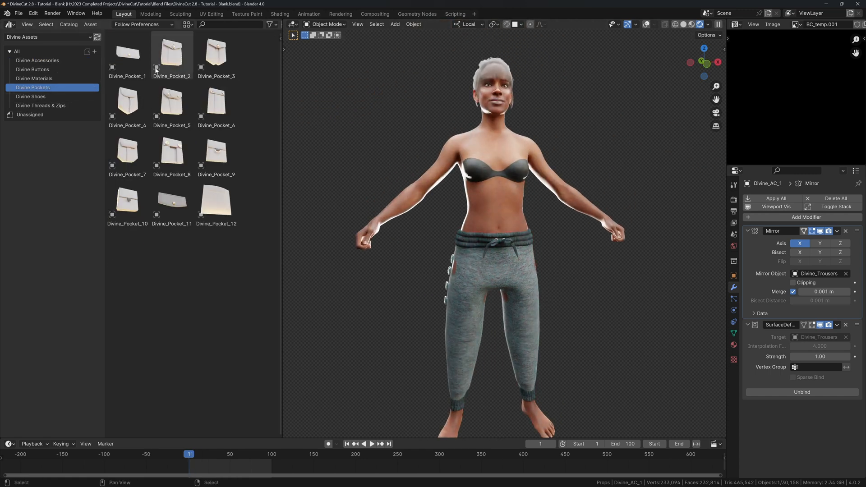
# Open the Divine Shoes catalog of the Divine Sneakers and Trainers Pack and drag Divine_Shoe_3 beside the feet.
pyautogui.click(45, 37)
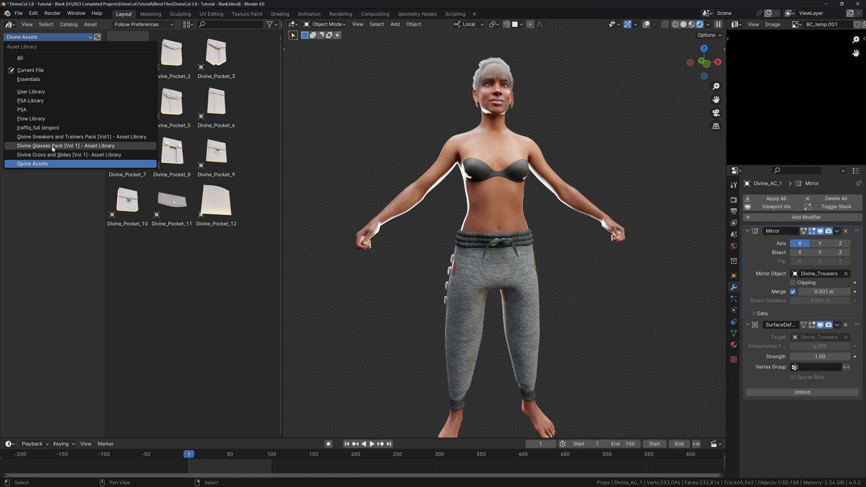
pyautogui.click(52, 136)
pyautogui.click(36, 63)
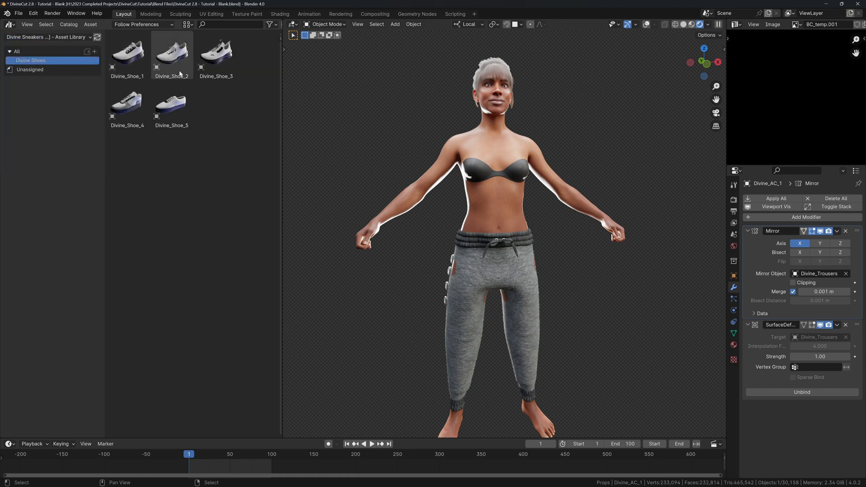
pyautogui.moveTo(282, 86); pyautogui.dragTo(292, 86)
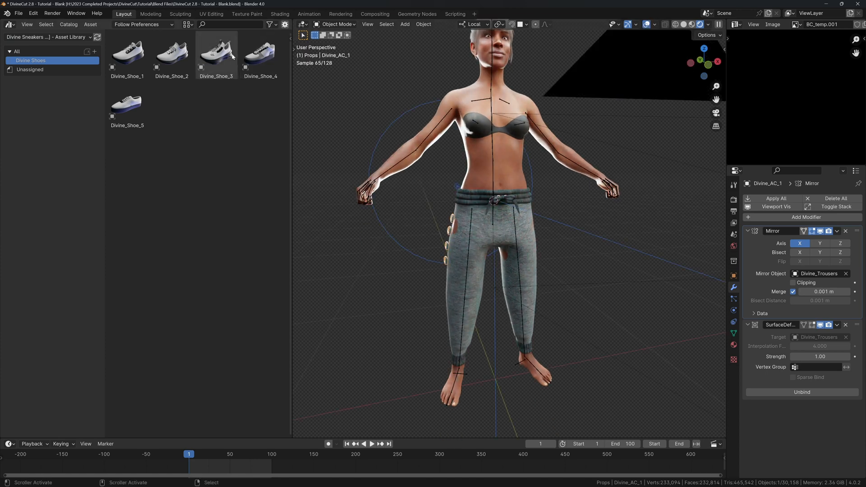
pyautogui.moveTo(232, 55); pyautogui.dragTo(505, 378)
# Drop the shoe between the feet in solid shading, clear its rotation, and slide it along X.
pyautogui.press('z')
pyautogui.click(535, 376)
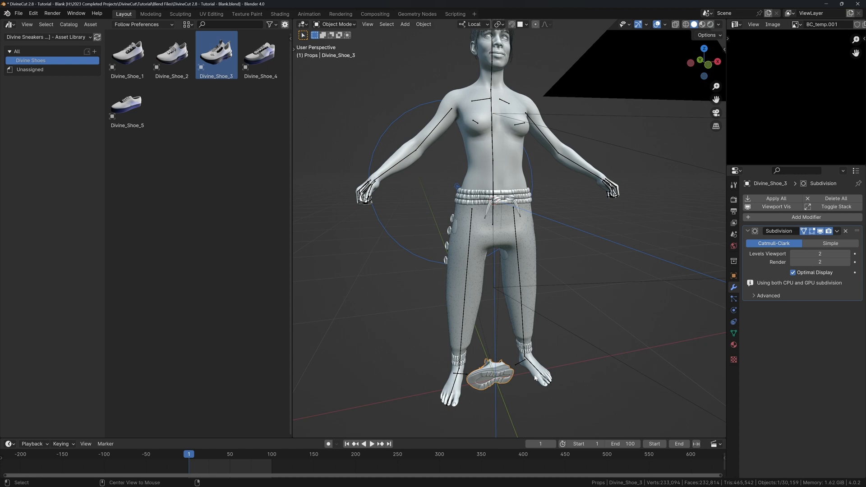
pyautogui.hotkey('alt', 'r')
pyautogui.press('g')
pyautogui.press('x')
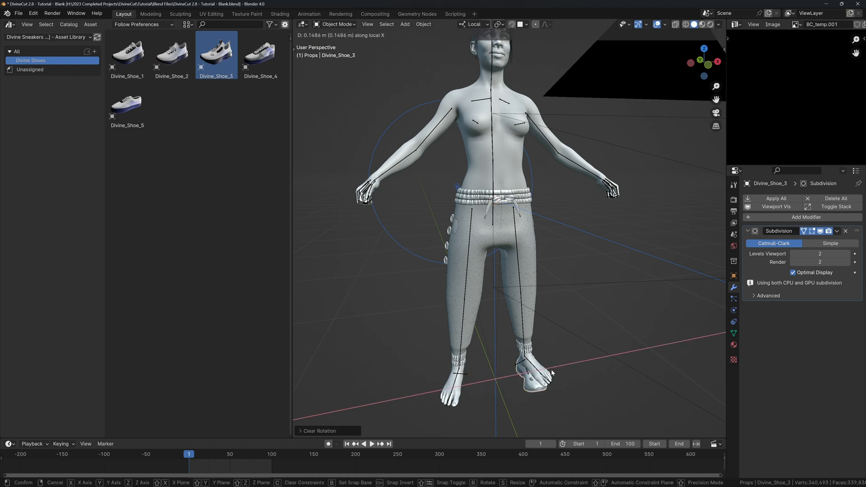
pyautogui.click(552, 372)
# Position the shoe onto the foot using front and side views, then rotate it about Z.
pyautogui.press('KP_1')
pyautogui.press('g')
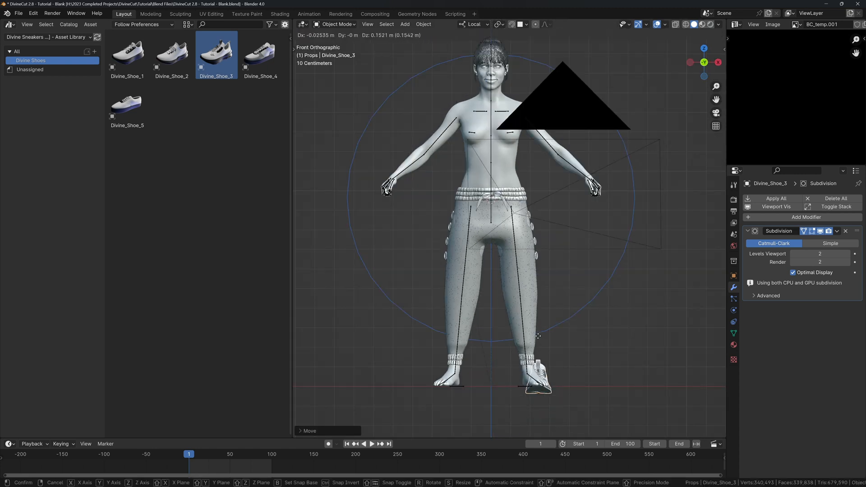
pyautogui.press('KP_3')
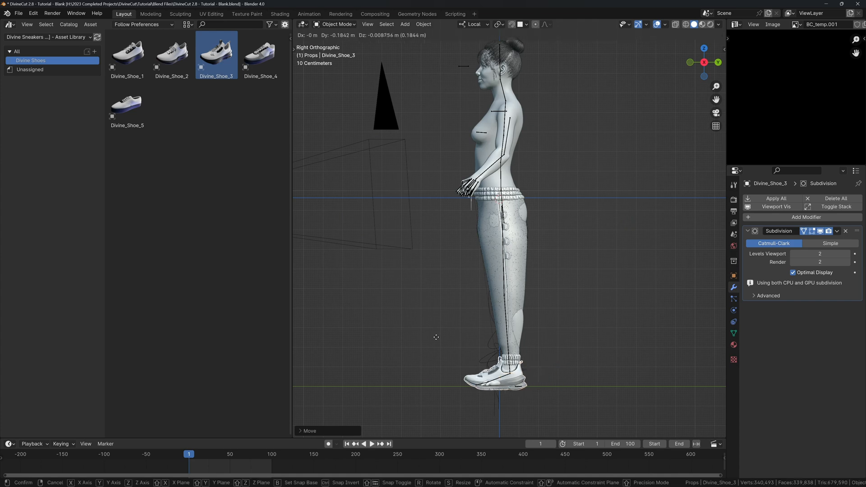
pyautogui.click(473, 349)
pyautogui.press('g')
pyautogui.click(460, 347)
pyautogui.moveTo(460, 347)
pyautogui.mouseDown(button='middle')
pyautogui.moveTo(555, 385)
pyautogui.moveTo(544, 373)
pyautogui.moveTo(389, 318)
pyautogui.moveTo(412, 298)
pyautogui.mouseUp(button='middle')
pyautogui.press('r')
pyautogui.press('z')
pyautogui.click(559, 371)
pyautogui.scroll(9, 545, 373)
# In Sculpt Mode, pull the shoe's collar around the ankle with a 305 px Grab brush, then return to Object Mode.
pyautogui.press('q')
pyautogui.click(391, 277)
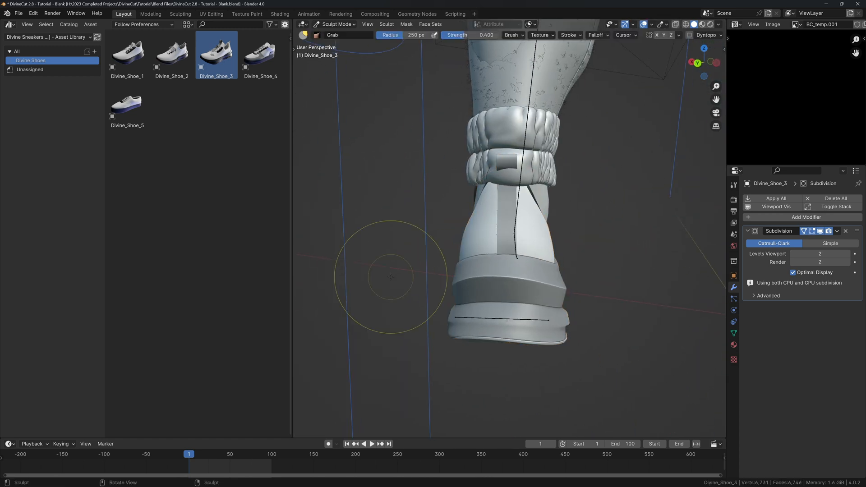
pyautogui.press('t')
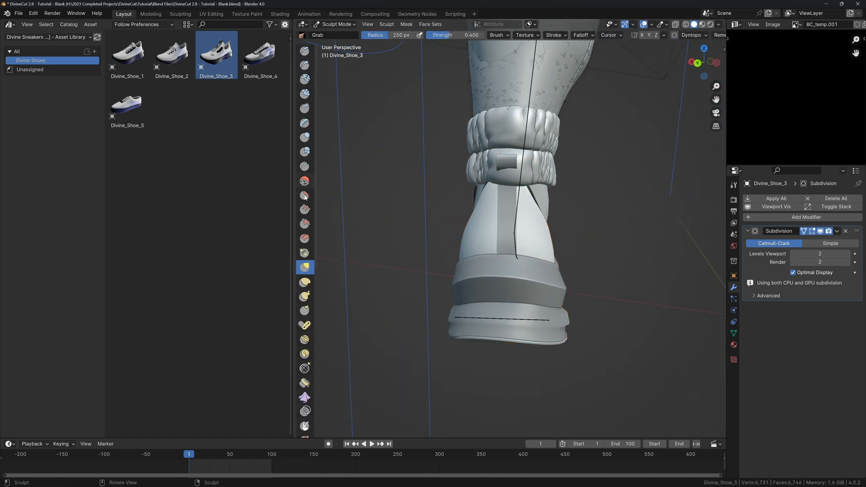
pyautogui.click(305, 285)
pyautogui.moveTo(510, 274)
pyautogui.mouseDown(button='middle')
pyautogui.moveTo(404, 258)
pyautogui.moveTo(488, 243)
pyautogui.mouseUp(button='middle')
pyautogui.press('f')
pyautogui.click(503, 244)
pyautogui.press('g')
pyautogui.moveTo(515, 204); pyautogui.dragTo(503, 204)
pyautogui.moveTo(503, 203)
pyautogui.mouseDown(button='middle')
pyautogui.moveTo(414, 216)
pyautogui.moveTo(493, 307)
pyautogui.moveTo(507, 211)
pyautogui.moveTo(519, 232)
pyautogui.moveTo(538, 240)
pyautogui.mouseUp(button='middle')
pyautogui.press('q')
pyautogui.click(518, 231)
# Mirror Divine_Shoe_3 onto the other foot and bind both shoes to the HG_Ashlie armature.
pyautogui.scroll(-4, 539, 241)
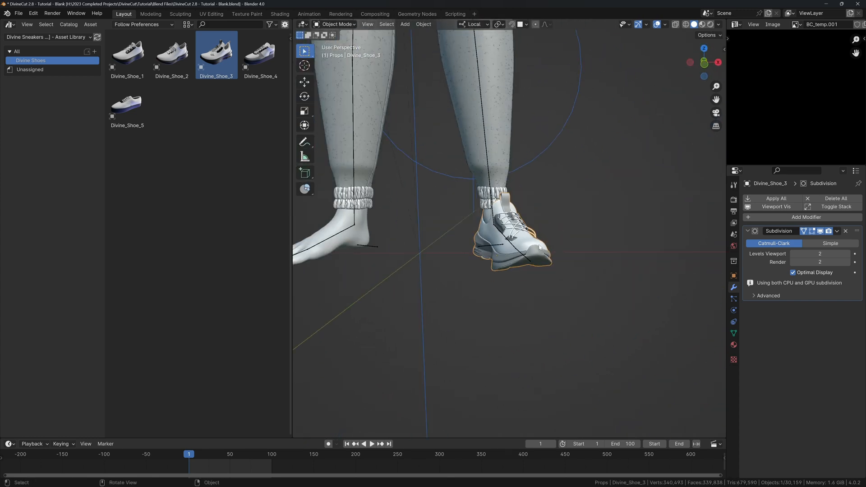
pyautogui.press('n')
pyautogui.click(642, 204)
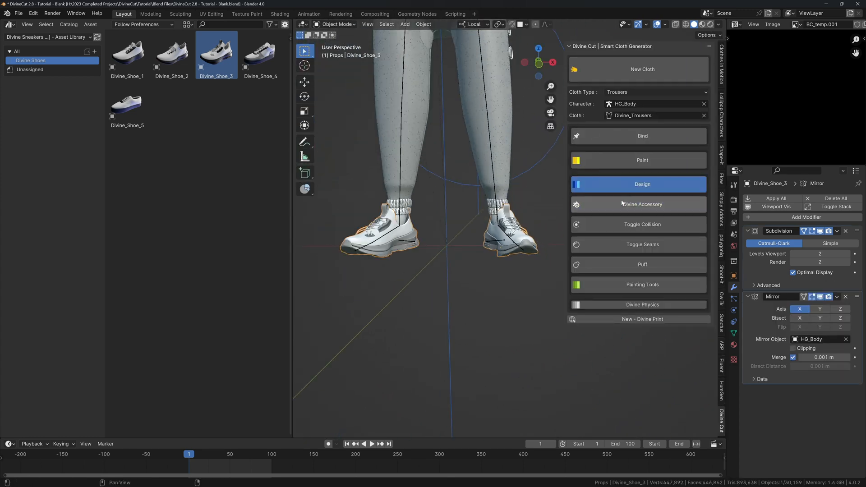
pyautogui.moveTo(438, 214); pyautogui.dragTo(469, 215, button='middle')
pyautogui.click(637, 137)
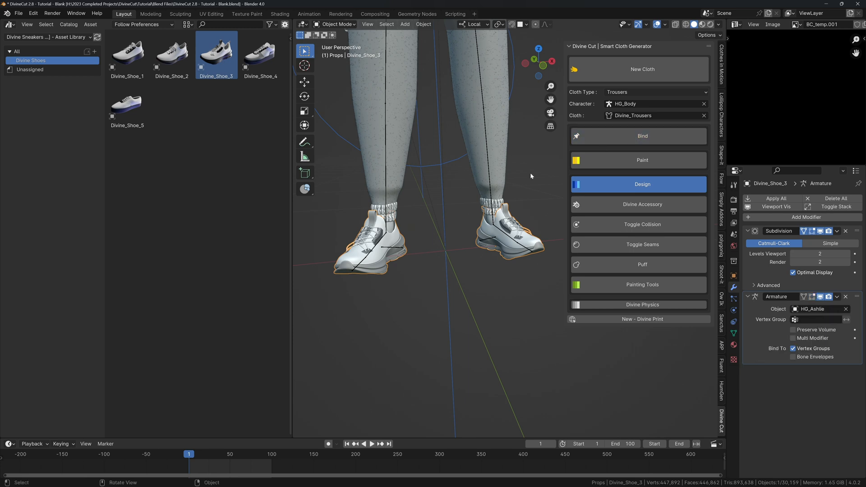
pyautogui.press('n')
# Collapse the shoe's Subdivision and Armature modifier panels.
pyautogui.moveTo(530, 173); pyautogui.dragTo(515, 224, button='middle')
pyautogui.scroll(-3, 512, 224)
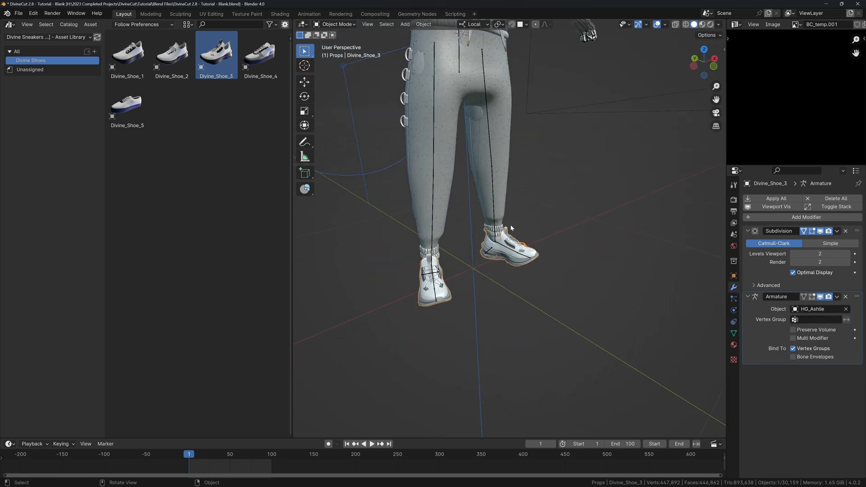
pyautogui.click(748, 230)
pyautogui.click(748, 242)
pyautogui.moveTo(487, 198); pyautogui.dragTo(455, 224, button='middle')
# Bring up the Divine Shades & Glasses [Vol1] catalog from the Divine Glasses Pack library.
pyautogui.click(65, 38)
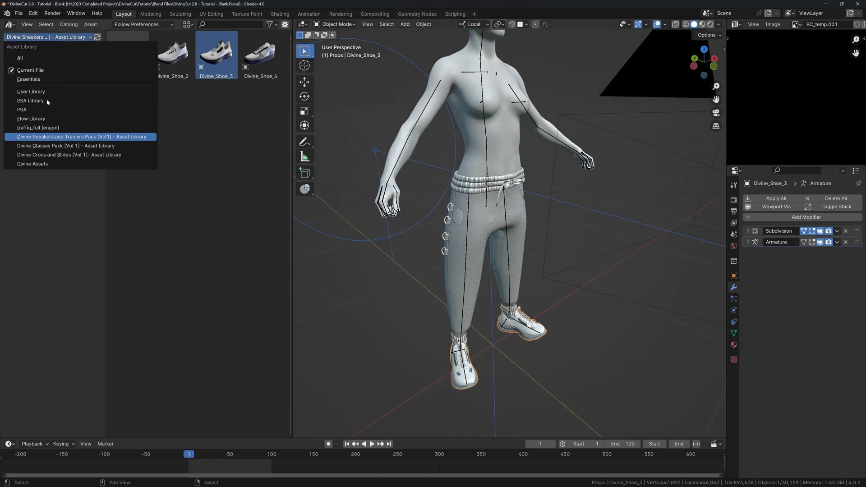
pyautogui.click(43, 152)
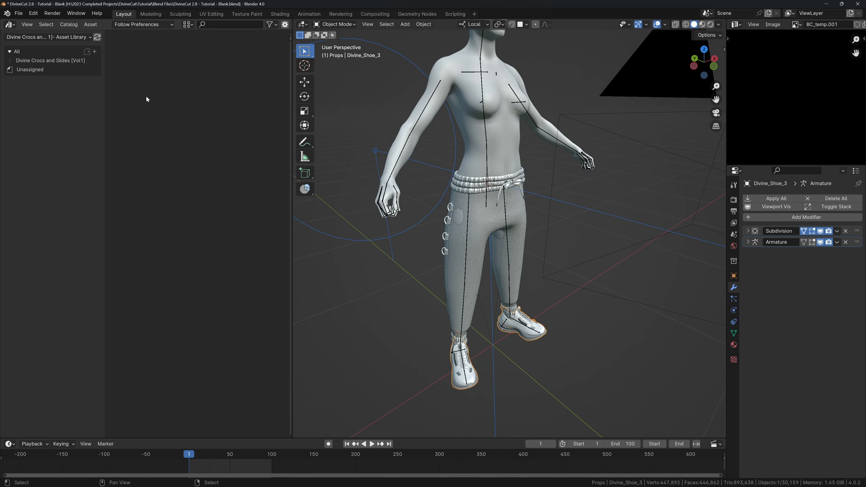
pyautogui.click(62, 64)
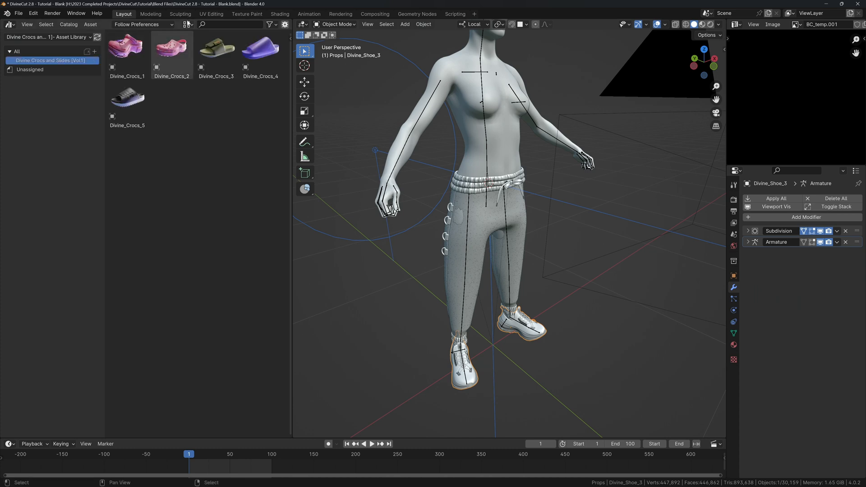
pyautogui.click(63, 37)
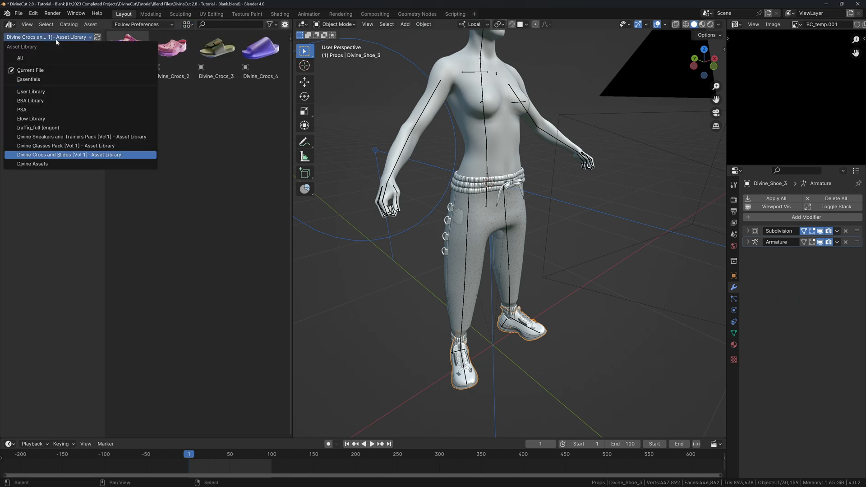
pyautogui.click(68, 141)
pyautogui.keyDown('shift'); pyautogui.moveTo(448, 138); pyautogui.dragTo(436, 260, button='middle'); pyautogui.keyUp('shift')
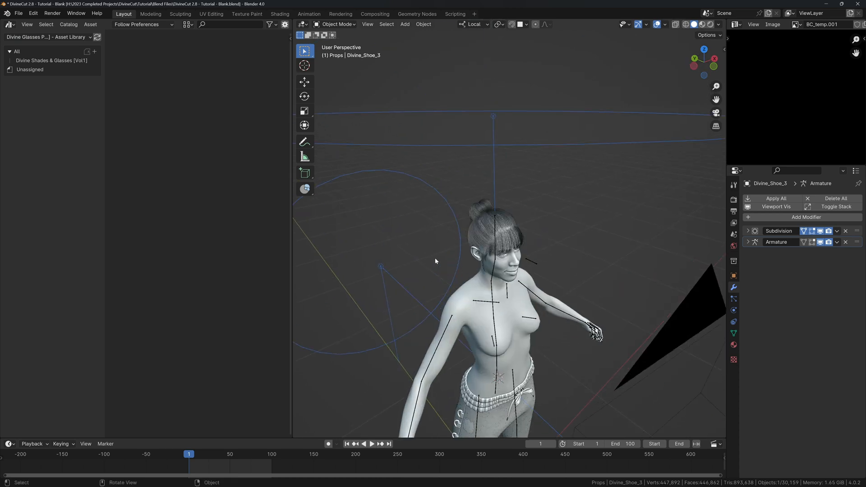
pyautogui.click(71, 62)
# Hide the scene camera and drop Dvn_Glasses_7 onto the character's head.
pyautogui.moveTo(353, 194); pyautogui.dragTo(323, 165, button='middle')
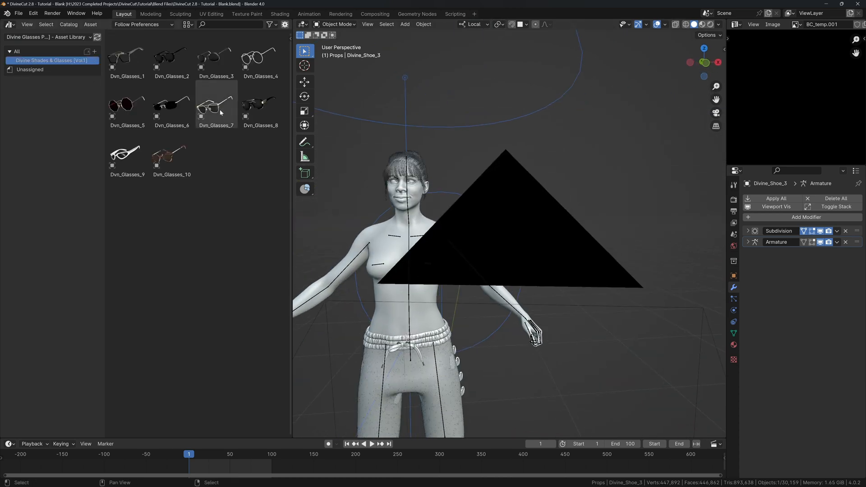
pyautogui.click(459, 229)
pyautogui.press('h')
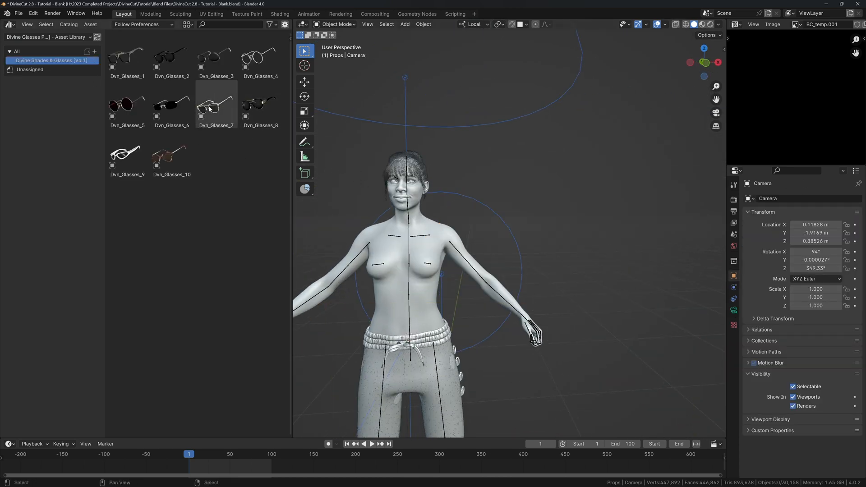
pyautogui.moveTo(210, 109); pyautogui.dragTo(437, 196)
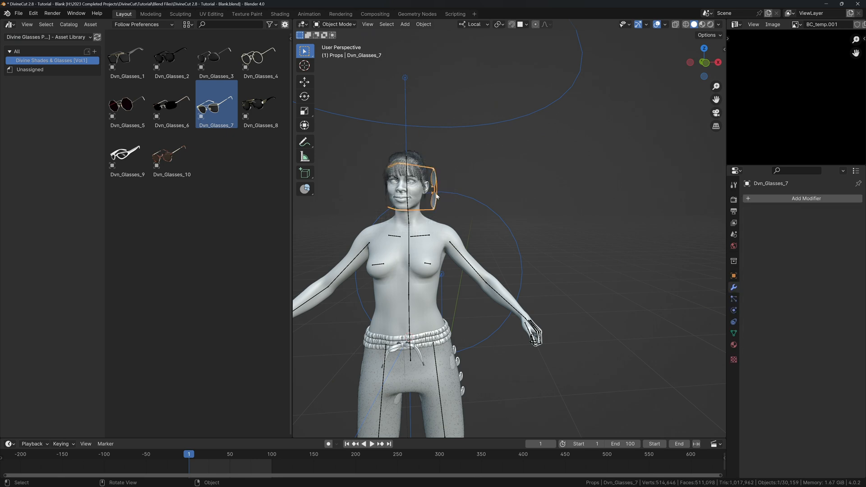
# From the right side view, move the glasses onto the nose and ears and shorten them along Y.
pyautogui.press('KP_3')
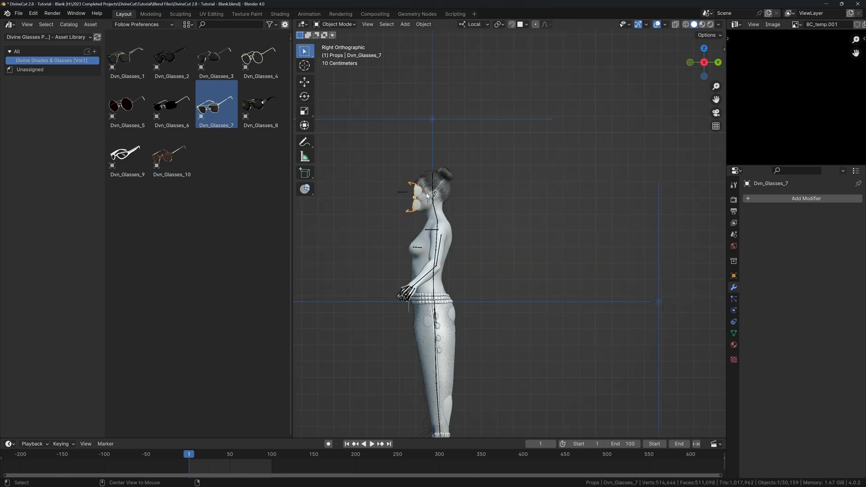
pyautogui.scroll(10, 427, 195)
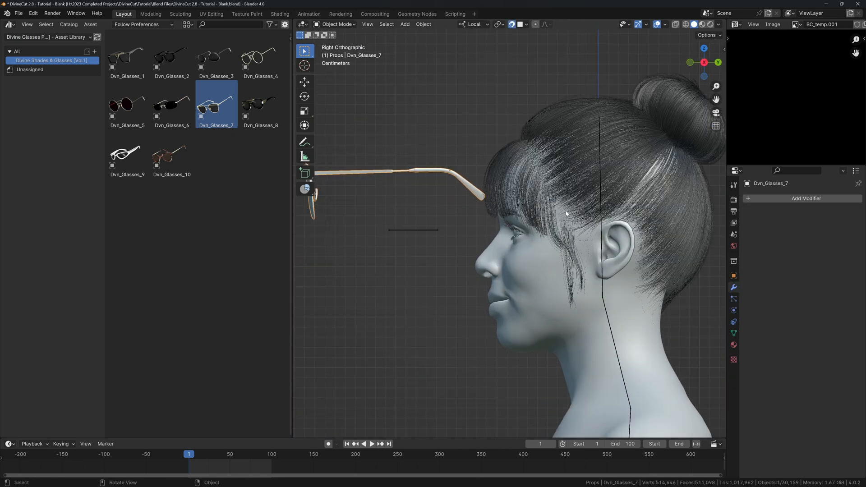
pyautogui.press('g')
pyautogui.click(605, 226)
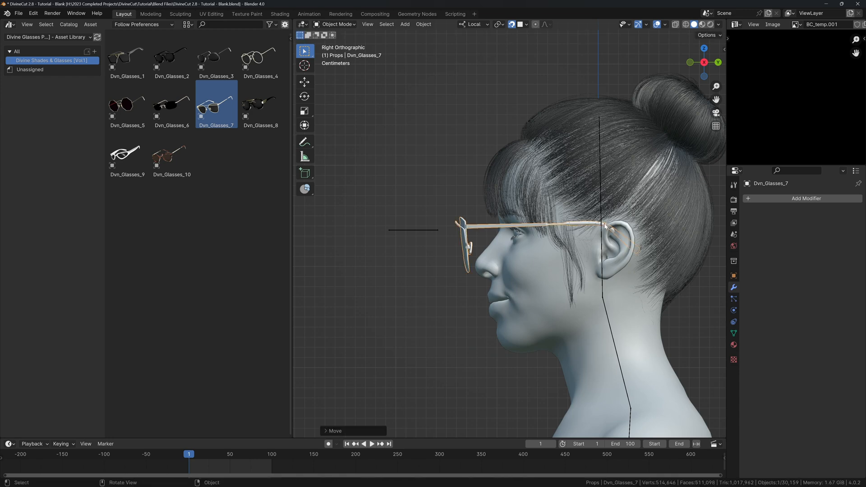
pyautogui.scroll(4, 586, 235)
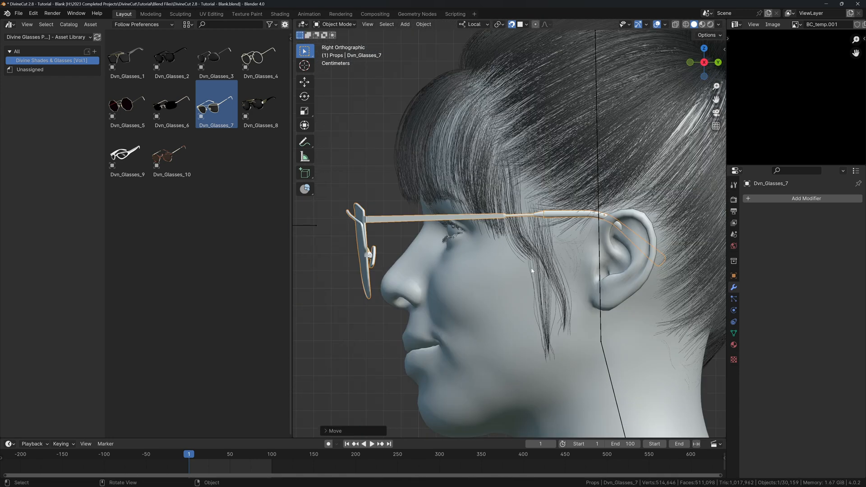
pyautogui.press('s')
pyautogui.press('y')
pyautogui.press('y')
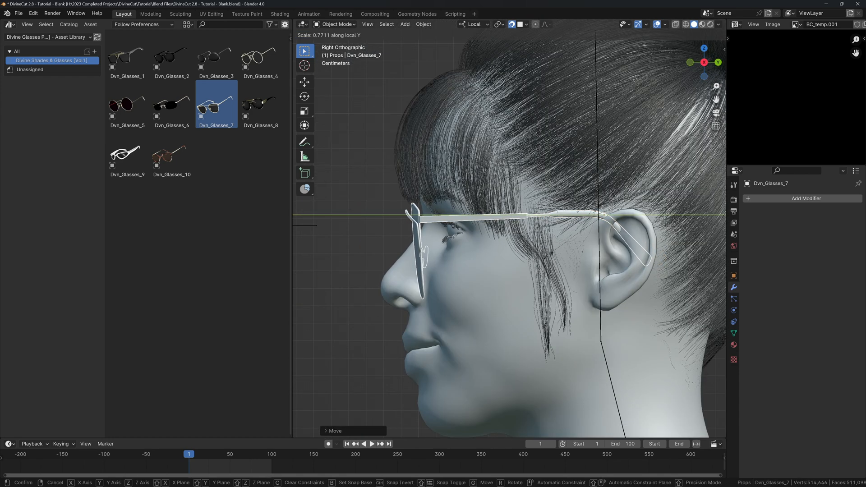
pyautogui.click(546, 257)
# Lengthen the glasses' arms along Y to reach the ears, then add the armature to the selection.
pyautogui.moveTo(547, 258); pyautogui.dragTo(600, 267, button='middle')
pyautogui.press('KP_Decimal')
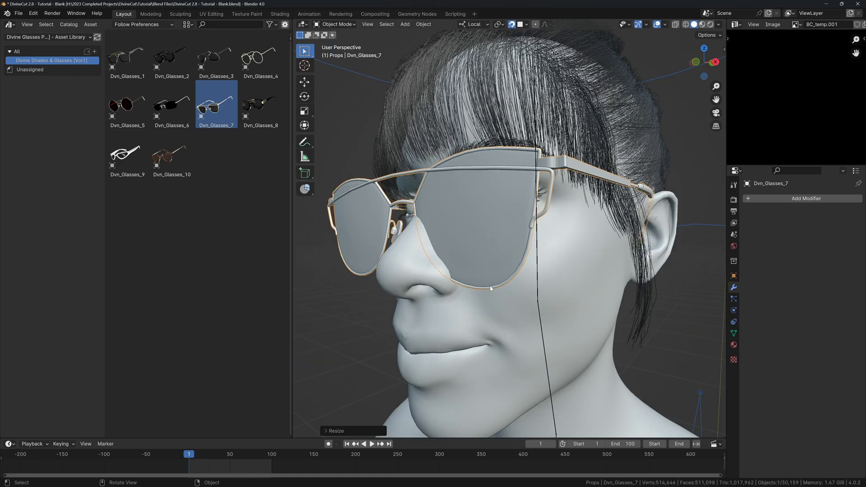
pyautogui.scroll(-5, 539, 279)
pyautogui.moveTo(490, 289); pyautogui.dragTo(587, 283, button='middle')
pyautogui.press('s')
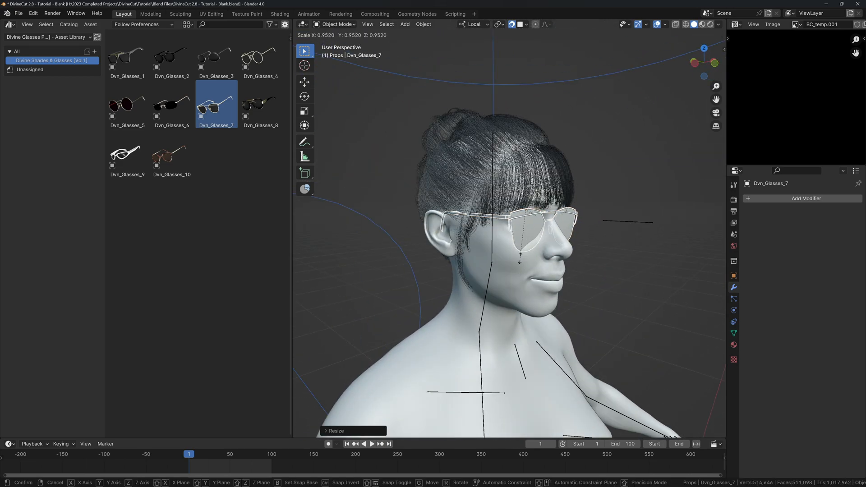
pyautogui.moveTo(524, 253); pyautogui.dragTo(427, 267, button='middle')
pyautogui.press('y')
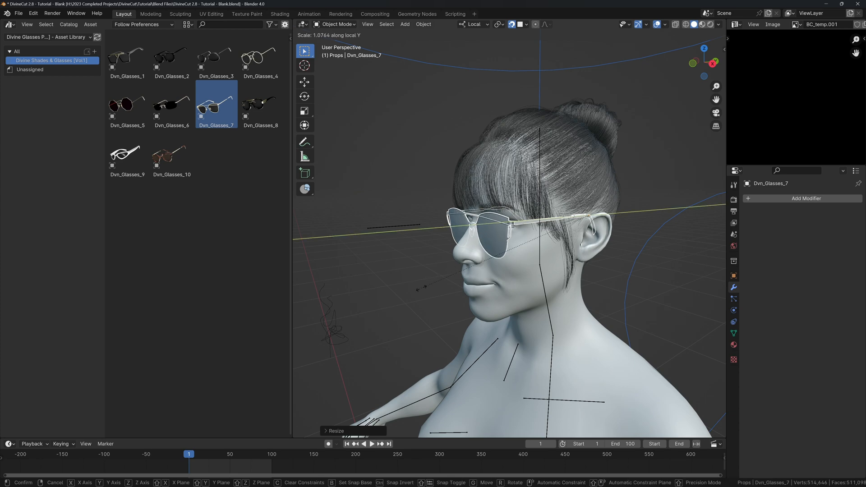
pyautogui.click(413, 298)
pyautogui.moveTo(413, 297); pyautogui.dragTo(515, 198, button='middle')
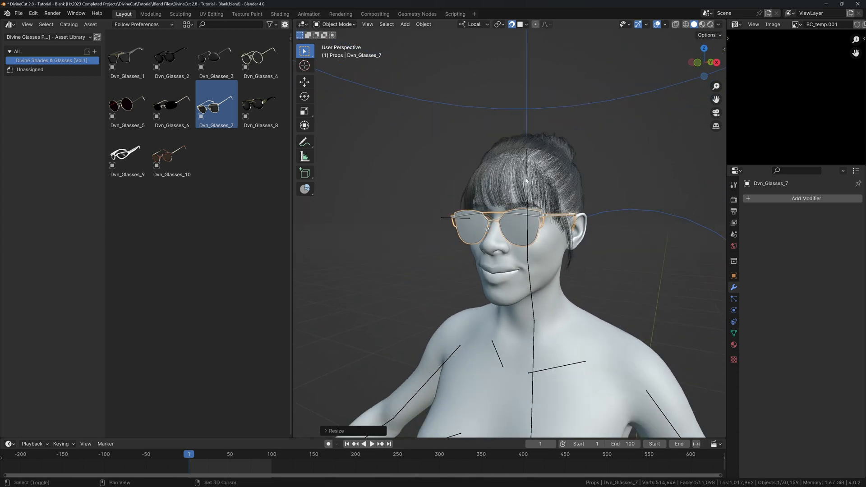
pyautogui.keyDown('shift'); pyautogui.click(527, 158); pyautogui.keyUp('shift')
# Parent Dvn_Glasses_7 to the rig's head bone in Pose Mode, then return to Object Mode.
pyautogui.press('q')
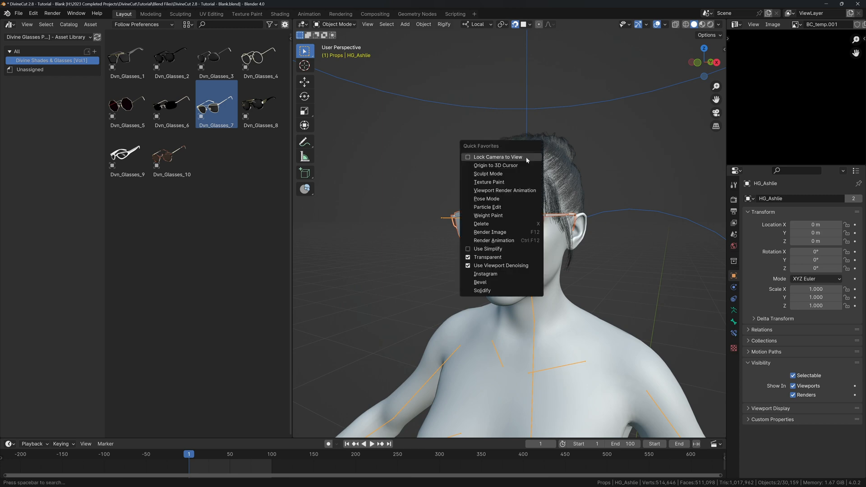
pyautogui.press('Escape')
pyautogui.hotkey('ctrl', 'Tab')
pyautogui.click(527, 159)
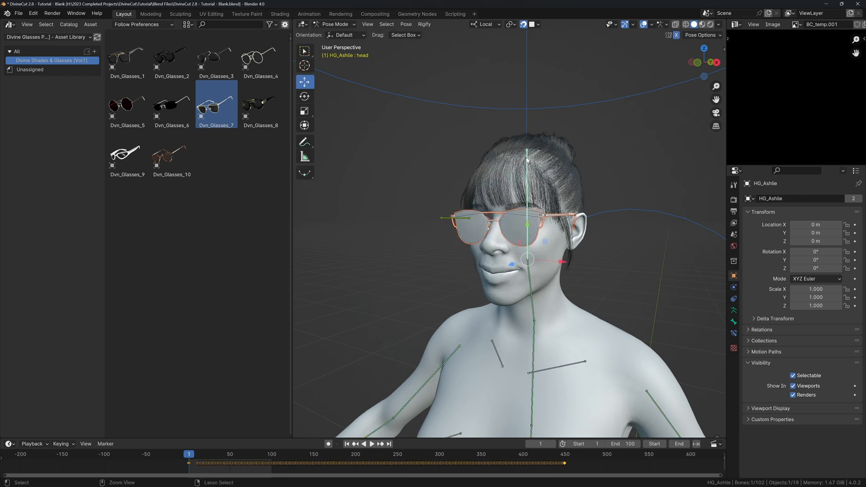
pyautogui.hotkey('ctrl', 'p')
pyautogui.click(526, 158)
pyautogui.press('q')
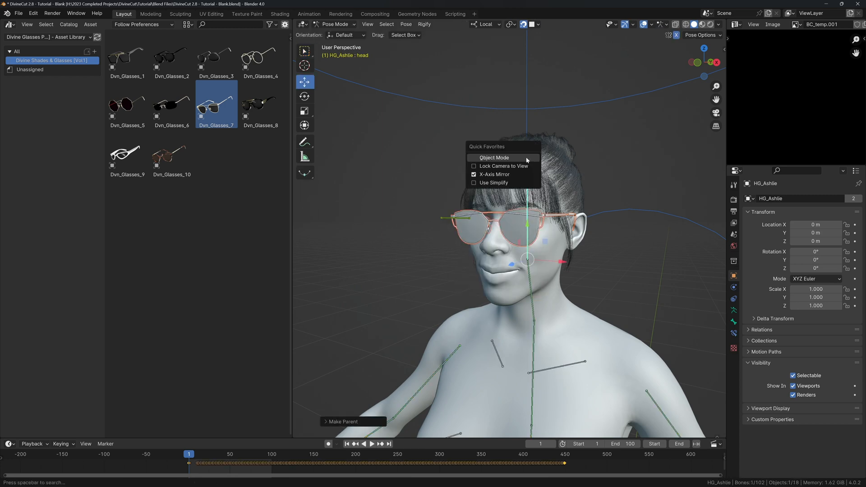
pyautogui.click(526, 159)
# Turn off snapping, deselect everything, hide overlays and switch the viewport to rendered shading.
pyautogui.hotkey('shift', 'Tab')
pyautogui.hotkey('alt', 'a')
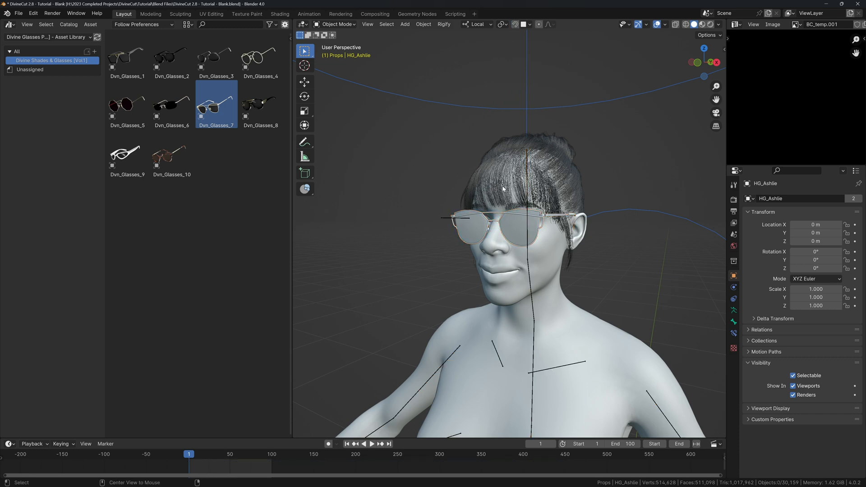
pyautogui.scroll(-3, 503, 198)
pyautogui.moveTo(502, 206); pyautogui.dragTo(522, 213, button='middle')
pyautogui.hotkey('shift', 'alt', 'z')
pyautogui.press('z')
pyautogui.click(525, 164)
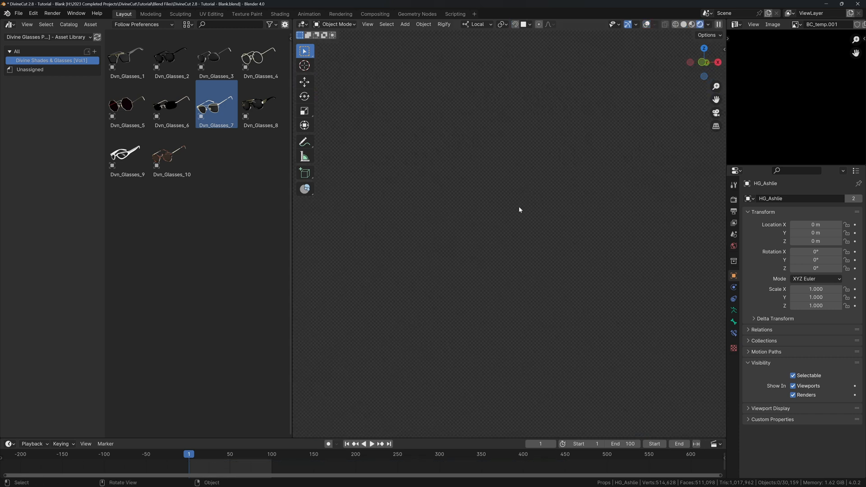
# Save the file and show the character at frame 53.
pyautogui.hotkey('ctrl', 's')
pyautogui.scroll(-3, 521, 215)
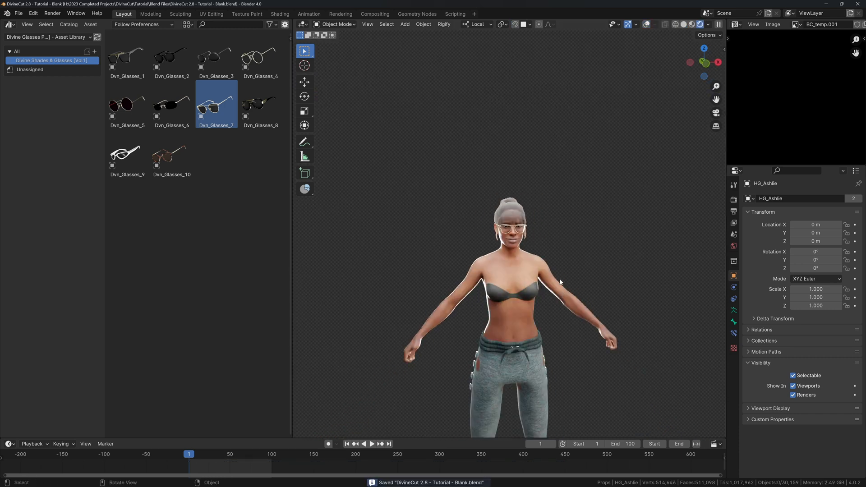
pyautogui.moveTo(537, 220); pyautogui.dragTo(535, 239, button='middle')
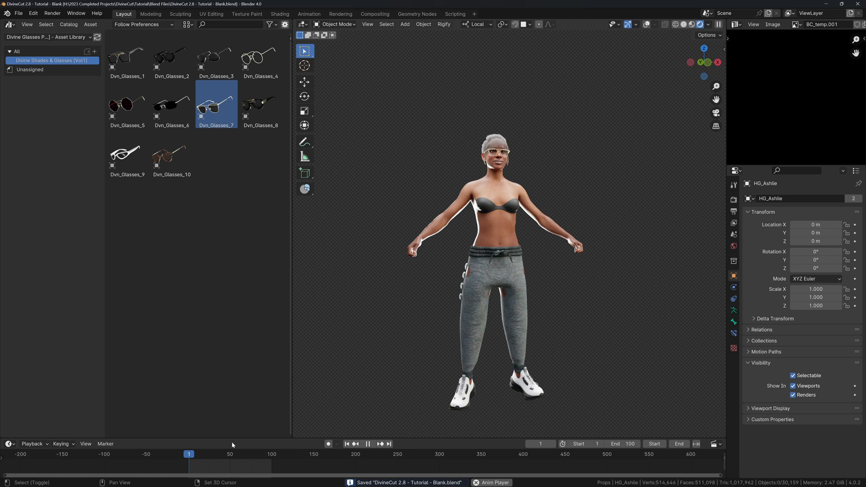
pyautogui.hotkey('shift', 'space')
pyautogui.click(232, 457)
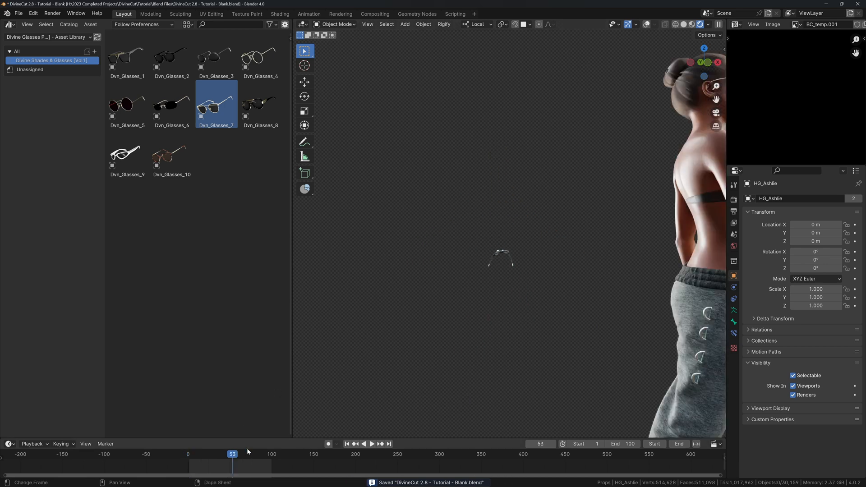
# Set the bow rope's cloth cache end to frame 100 and bake the simulation.
pyautogui.click(500, 256)
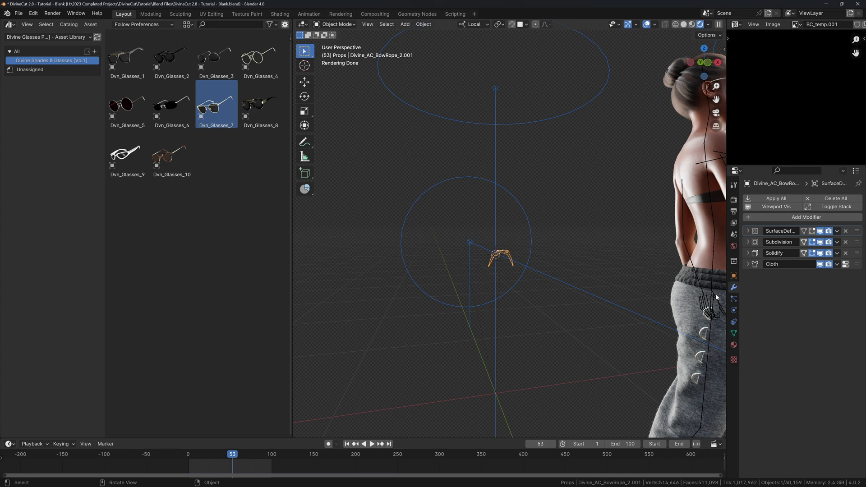
pyautogui.click(734, 310)
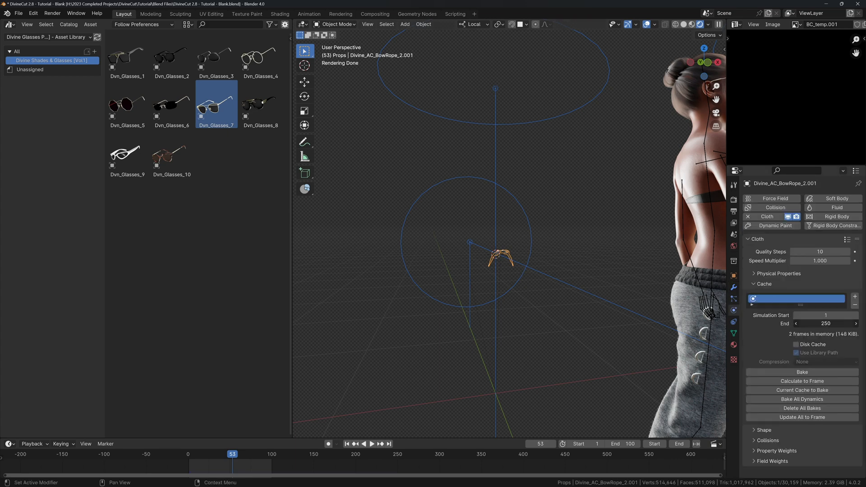
pyautogui.click(828, 325)
pyautogui.write('100')
pyautogui.press('Return')
pyautogui.click(789, 372)
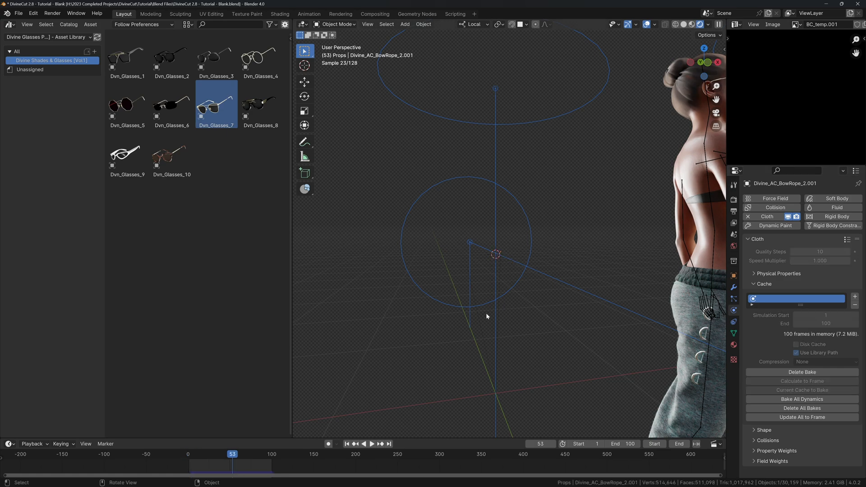
# Hide overlays and orbit around to inspect the trousers and shoes.
pyautogui.hotkey('shift', 'alt', 'z')
pyautogui.moveTo(533, 278); pyautogui.dragTo(501, 207, button='middle')
pyautogui.keyDown('shift'); pyautogui.moveTo(501, 207); pyautogui.dragTo(495, 181, button='middle'); pyautogui.keyUp('shift')
pyautogui.scroll(-4, 507, 225)
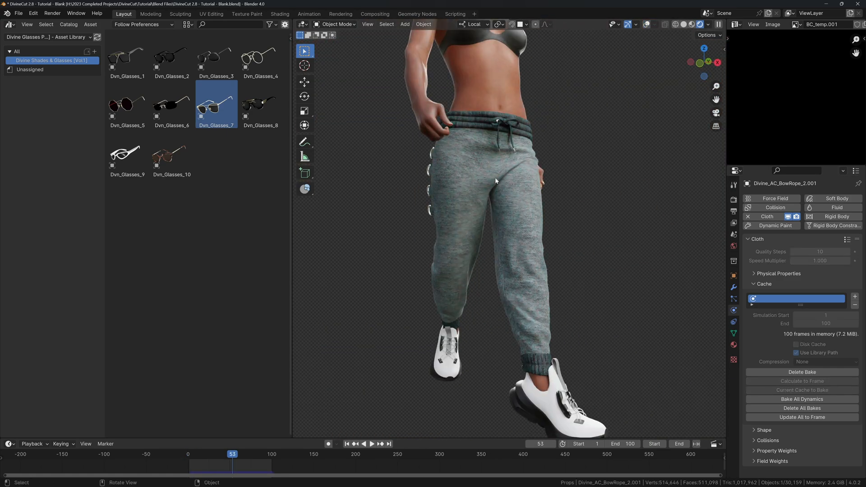
pyautogui.moveTo(476, 235); pyautogui.dragTo(475, 325, button='middle')
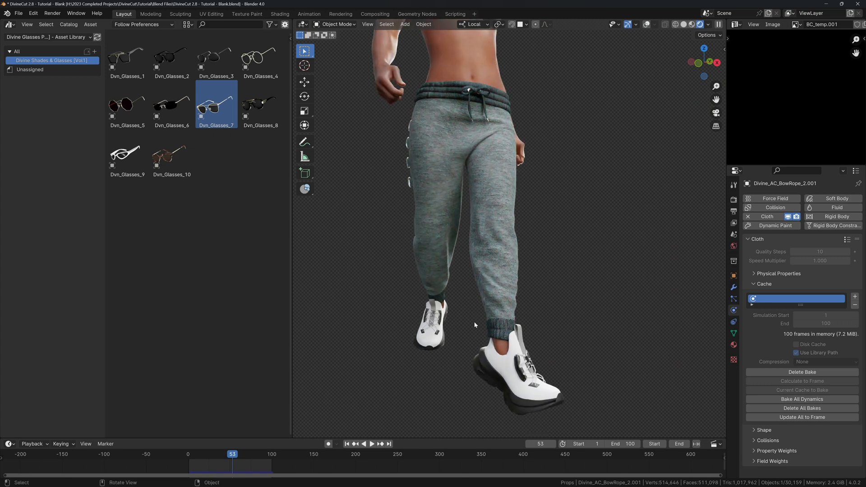
# Select Divine_Shoe_3 and set the Divine_Shoe_Sole base colour to blue.
pyautogui.click(484, 348)
pyautogui.hotkey('shift', 'alt', 'z')
pyautogui.click(733, 345)
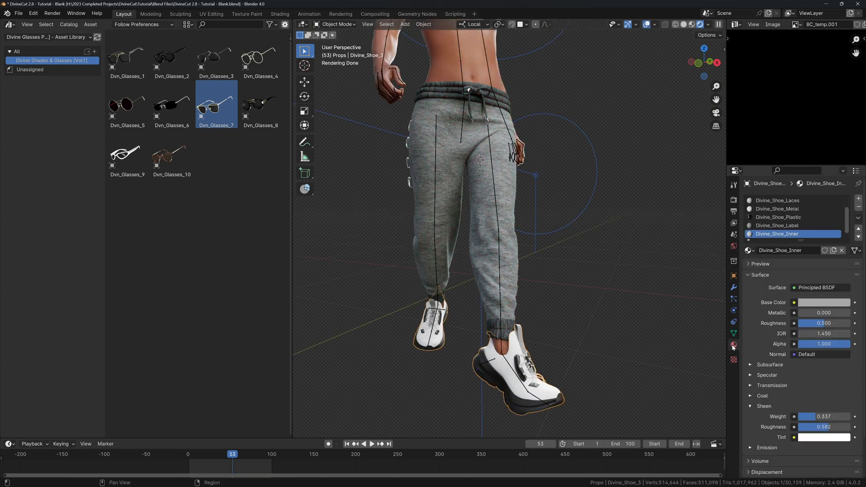
pyautogui.keyDown('ctrl'); pyautogui.scroll(5, 760, 237); pyautogui.keyUp('ctrl')
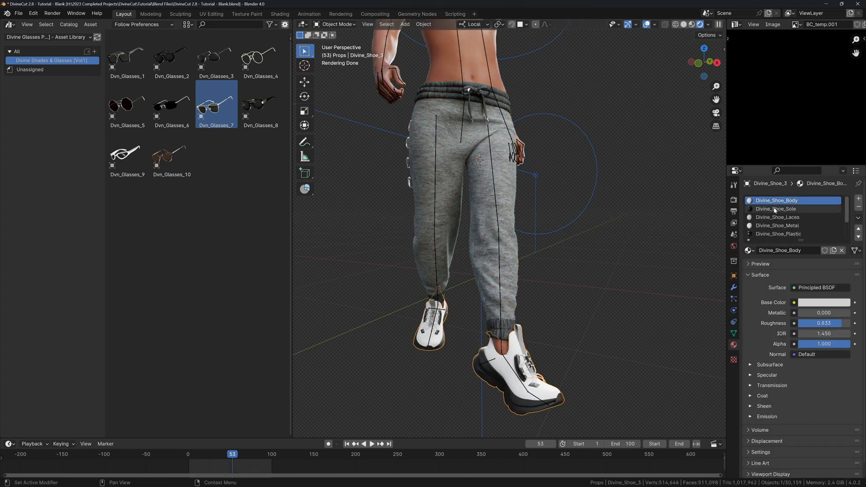
pyautogui.click(810, 303)
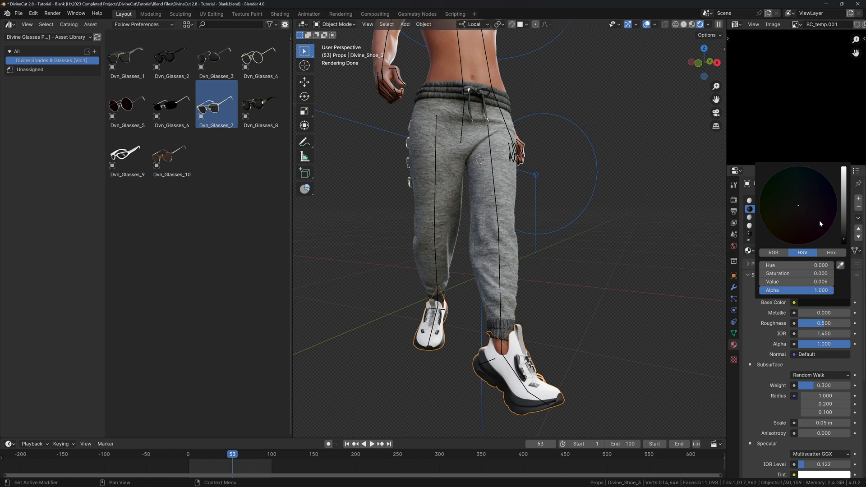
pyautogui.click(842, 214)
pyautogui.moveTo(811, 195); pyautogui.dragTo(819, 188)
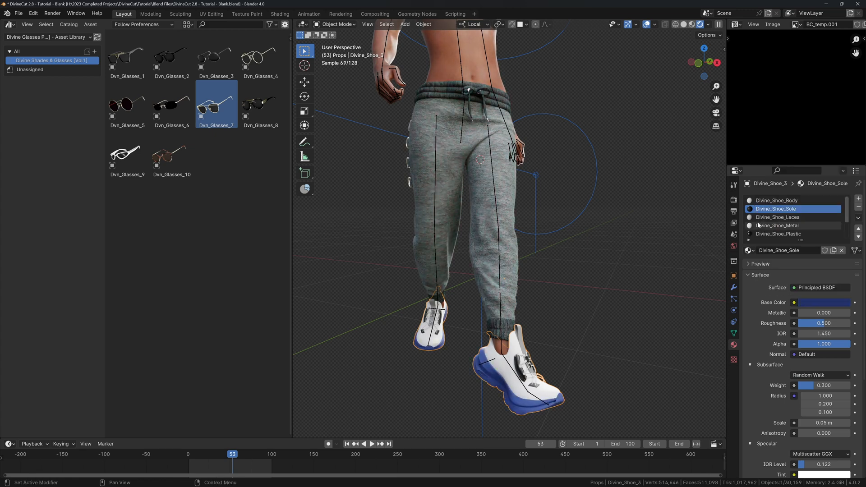
# Desaturate the Divine_Shoe_Body base colour so the shoe body stays white.
pyautogui.click(767, 201)
pyautogui.click(812, 302)
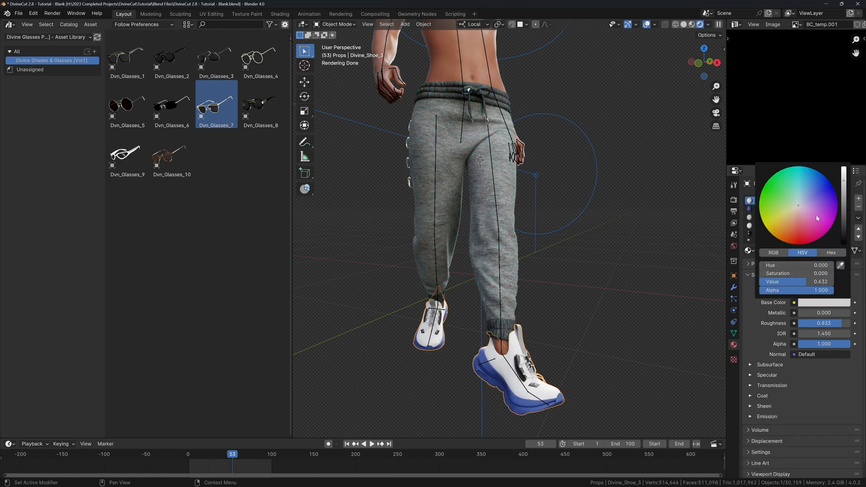
pyautogui.moveTo(798, 205); pyautogui.dragTo(790, 221)
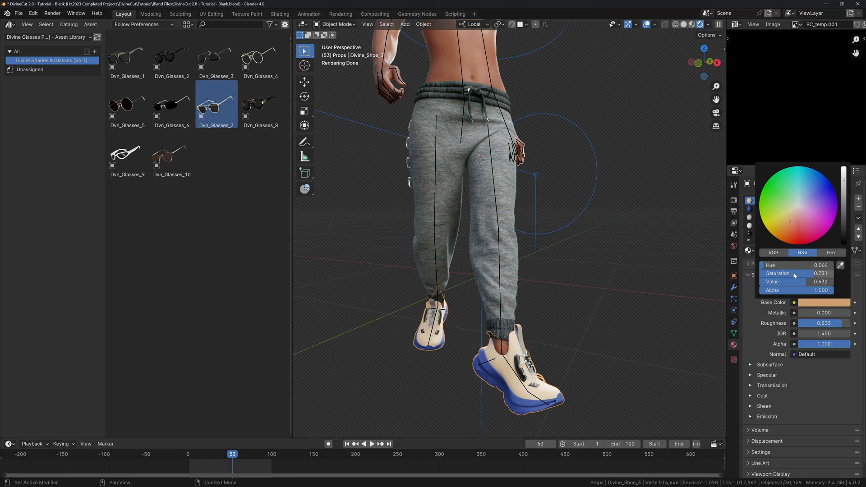
pyautogui.moveTo(794, 275); pyautogui.dragTo(767, 276)
pyautogui.scroll(-5, 532, 244)
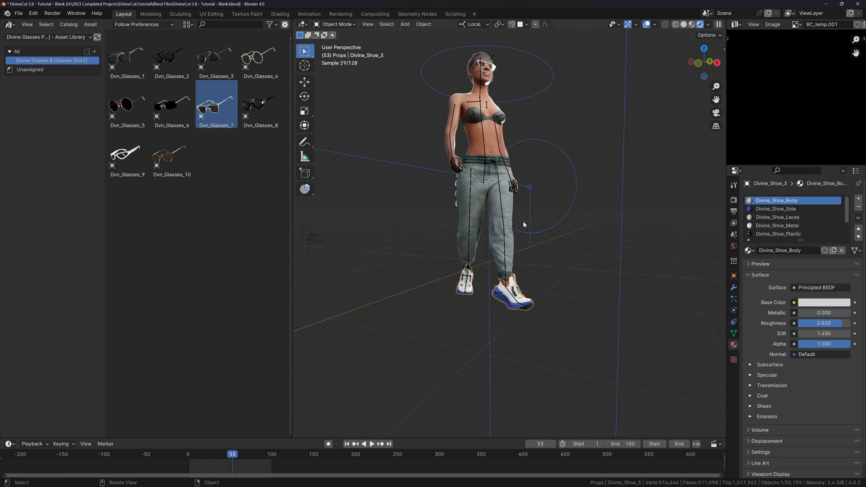
pyautogui.hotkey('shift', 'alt', 'z')
pyautogui.keyDown('shift'); pyautogui.moveTo(523, 221); pyautogui.dragTo(535, 235, button='middle'); pyautogui.keyUp('shift')
# Show the Divine Accessories catalog from the Divine Assets library.
pyautogui.scroll(3, 529, 208)
pyautogui.keyDown('shift'); pyautogui.moveTo(516, 158); pyautogui.dragTo(521, 227, button='middle'); pyautogui.keyUp('shift')
pyautogui.scroll(5, 521, 230)
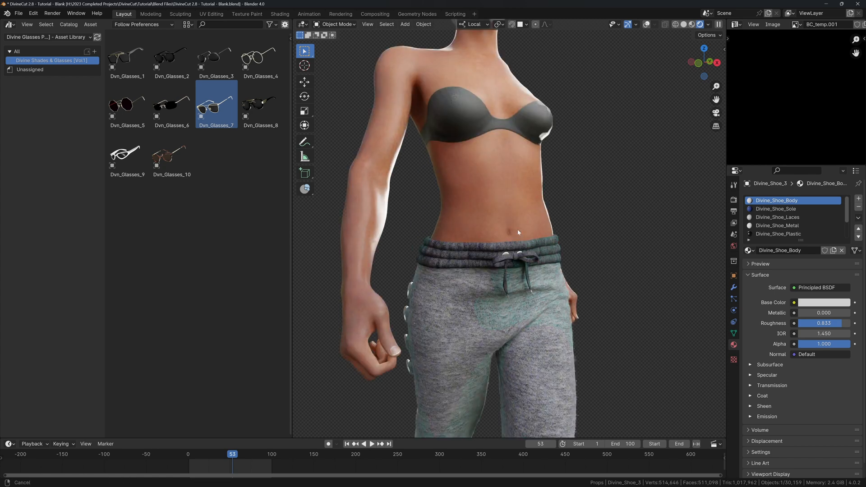
pyautogui.click(50, 37)
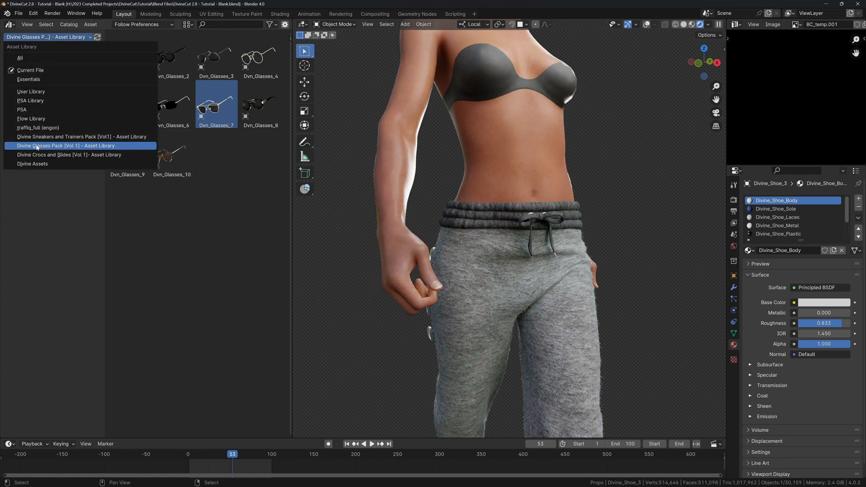
pyautogui.click(32, 164)
pyautogui.click(37, 61)
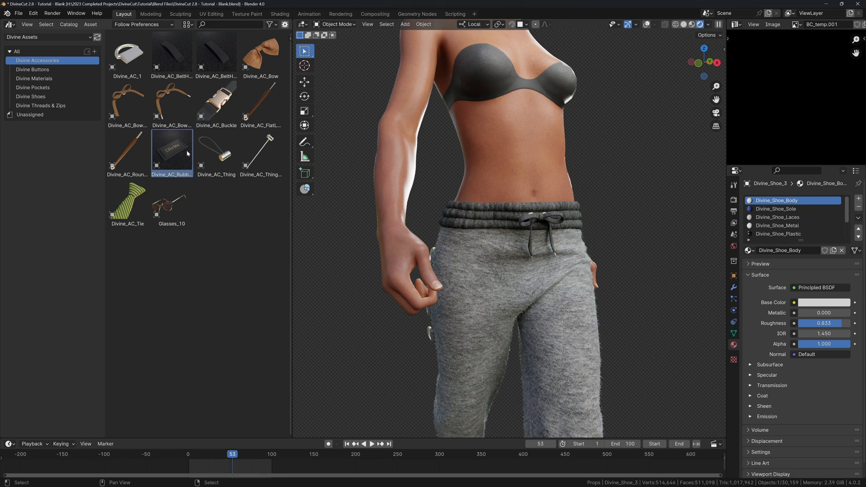
# Return to frame 1 and drag Divine_AC_Rubber_Label onto the back of the trousers.
pyautogui.hotkey('shift', 'Left')
pyautogui.scroll(-7, 421, 221)
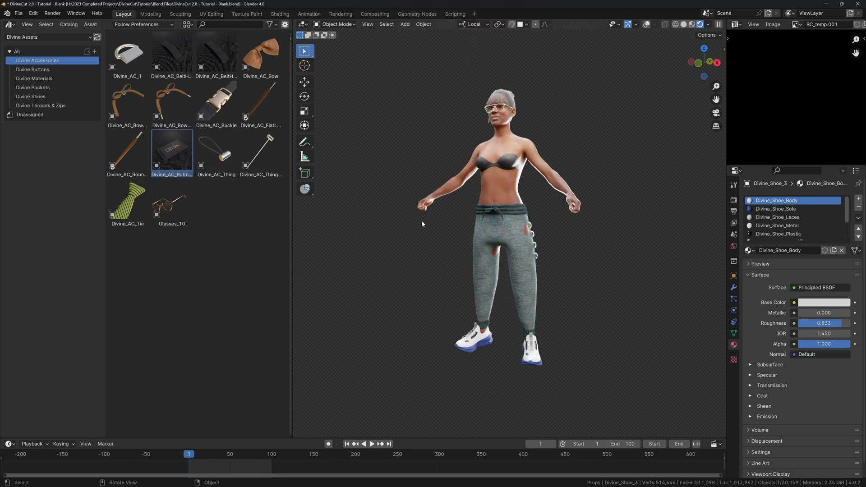
pyautogui.moveTo(451, 241); pyautogui.dragTo(462, 239, button='middle')
pyautogui.scroll(7, 504, 221)
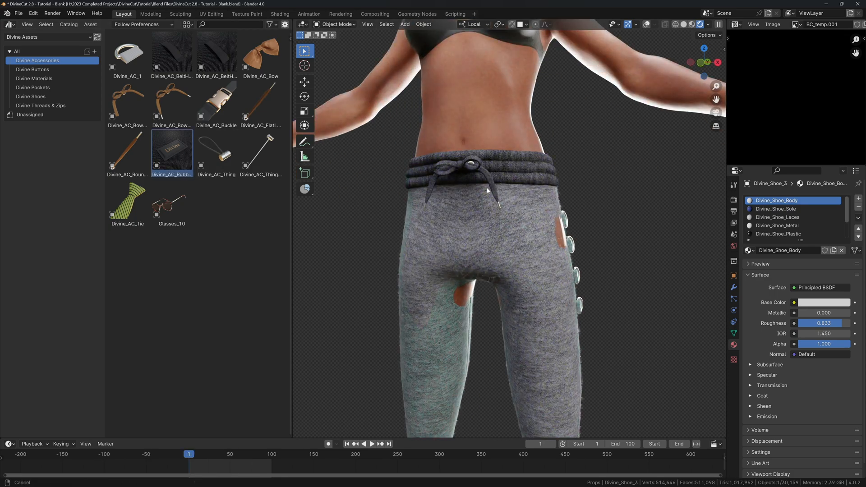
pyautogui.moveTo(489, 191); pyautogui.dragTo(481, 166, button='middle')
pyautogui.scroll(3, 478, 167)
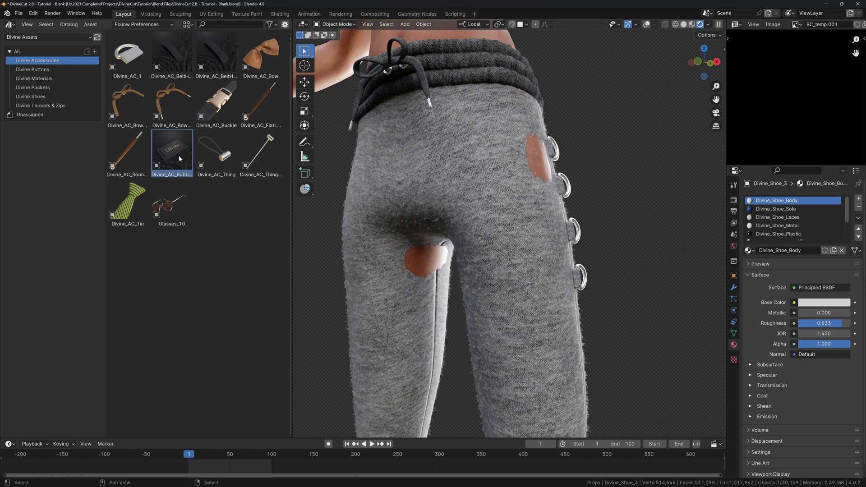
pyautogui.moveTo(172, 151); pyautogui.dragTo(523, 230)
# Scale and reposition the rubber label on the back thigh, then show the Divine Cut sidebar.
pyautogui.press('s')
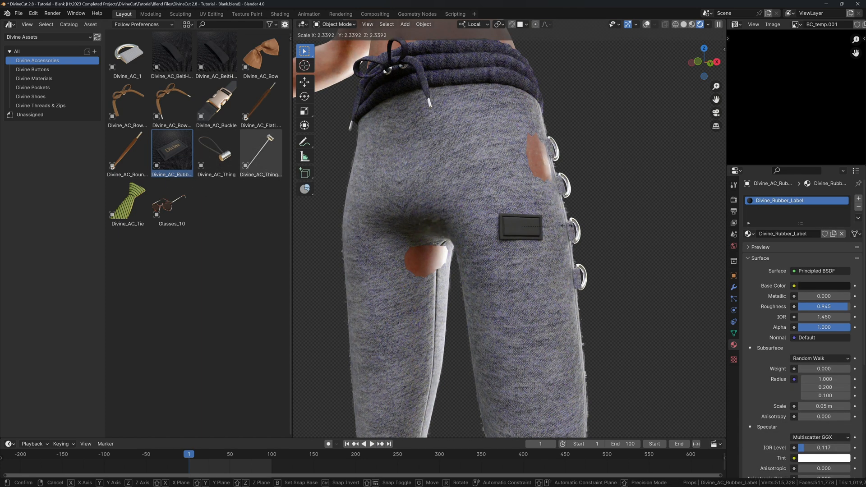
pyautogui.click(561, 225)
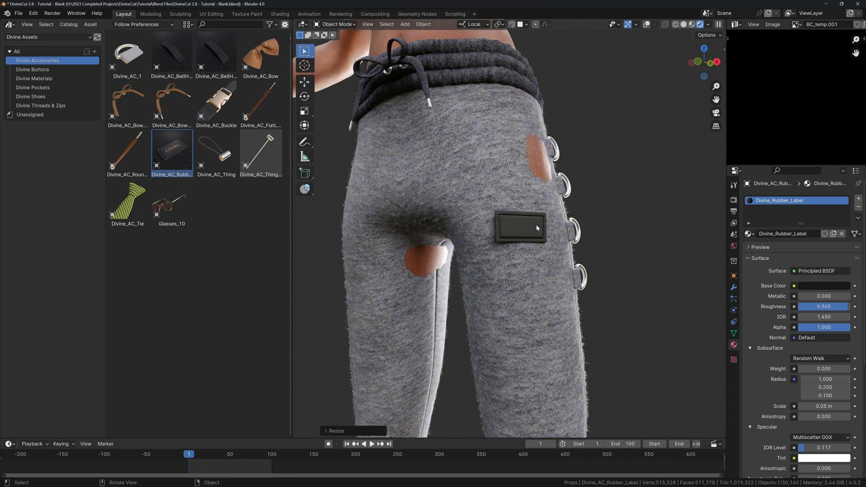
pyautogui.moveTo(536, 224); pyautogui.dragTo(545, 228, button='middle')
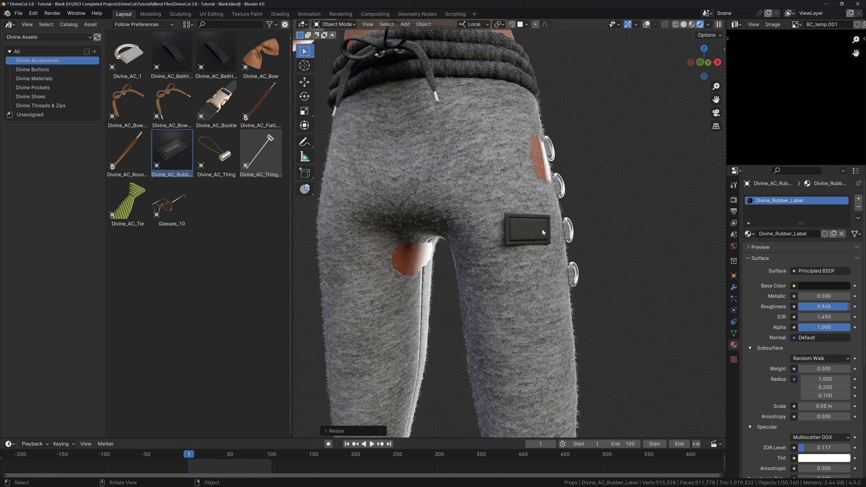
pyautogui.moveTo(542, 229); pyautogui.dragTo(505, 223, button='middle')
pyautogui.press('g')
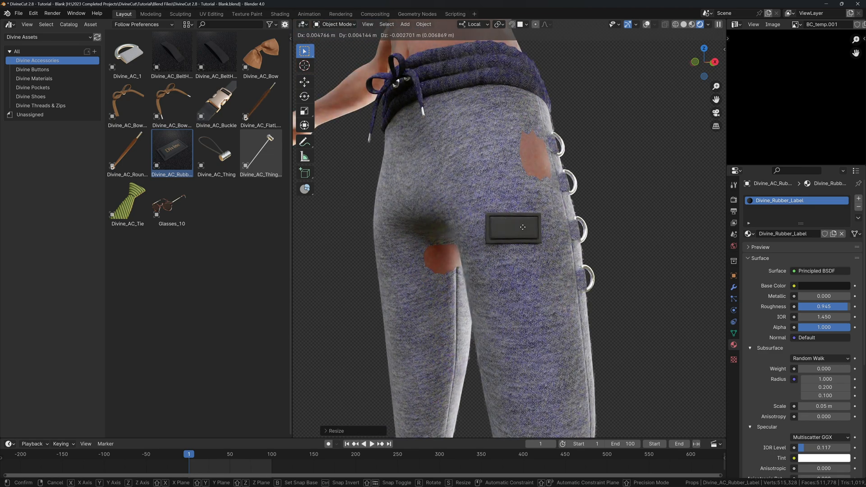
pyautogui.click(523, 226)
pyautogui.scroll(3, 522, 226)
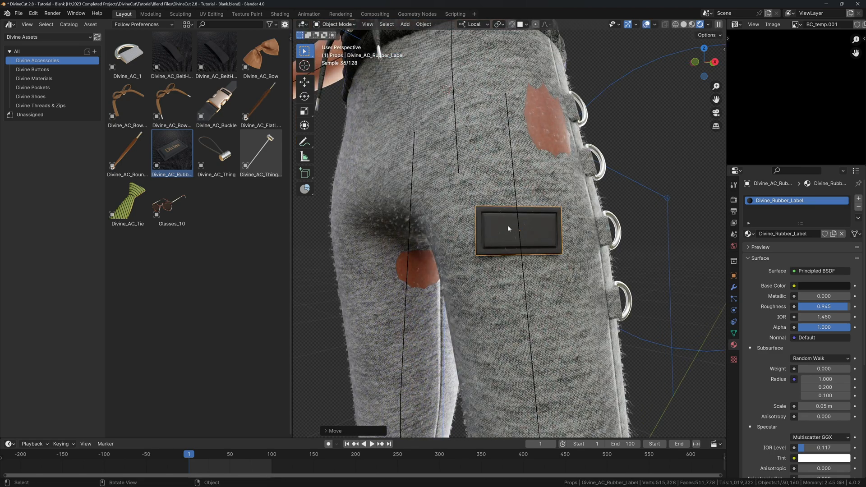
pyautogui.press('n')
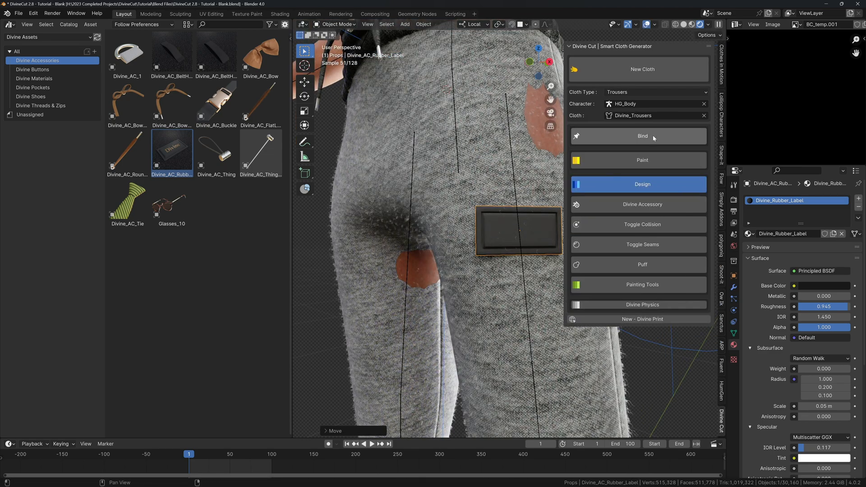
# Replace Divine_Trousers with Divine_AC_Rubber_Label in the Divine Cut cloth field.
pyautogui.click(704, 117)
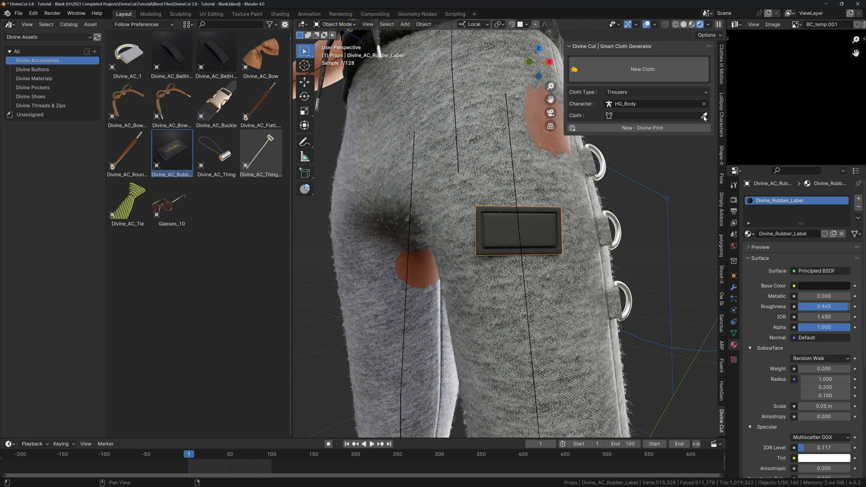
pyautogui.click(501, 229)
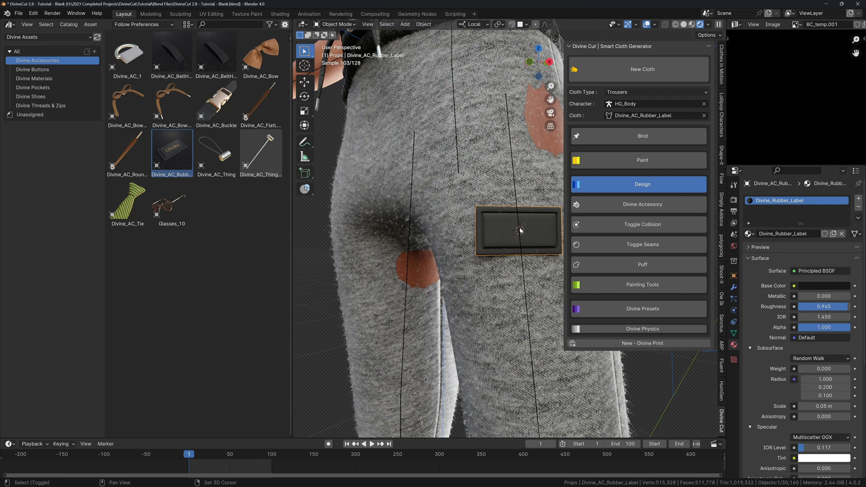
pyautogui.press('F3')
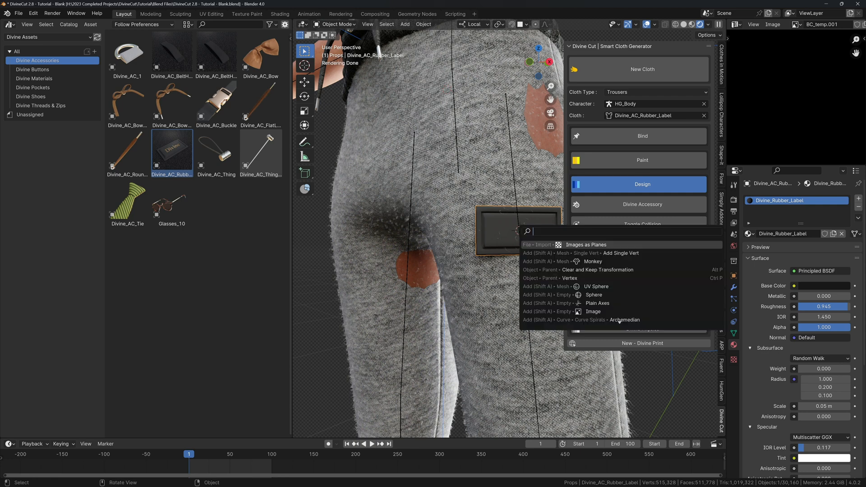
# Import Nike_logo.png from Desktop/Tutorial Logos as an image plane.
pyautogui.click(33, 14)
pyautogui.click(34, 13)
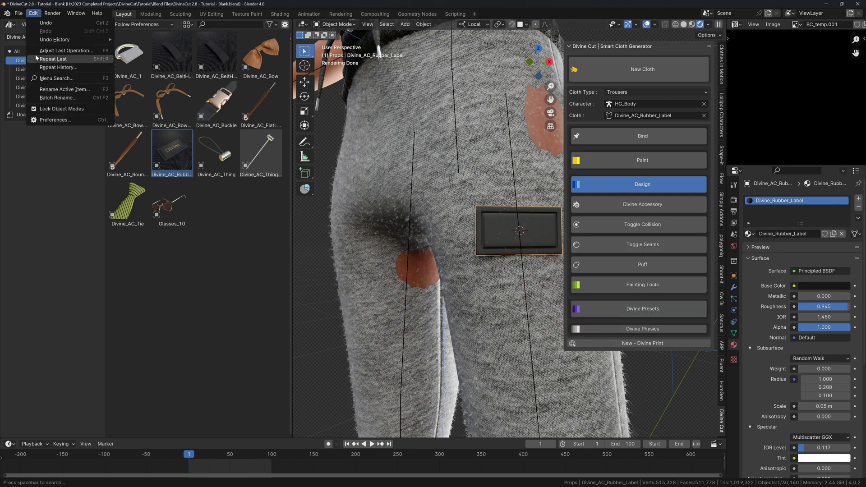
pyautogui.press('F3')
pyautogui.press('Return')
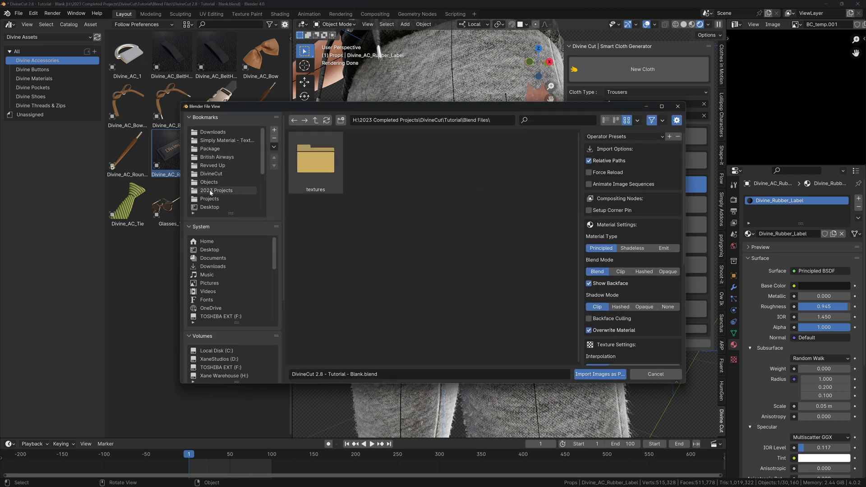
pyautogui.click(210, 207)
pyautogui.doubleClick(316, 160)
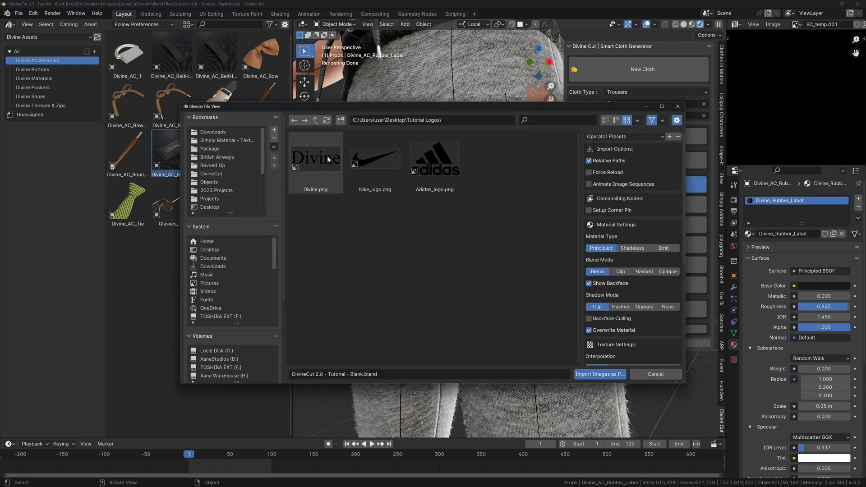
pyautogui.click(376, 160)
pyautogui.click(593, 375)
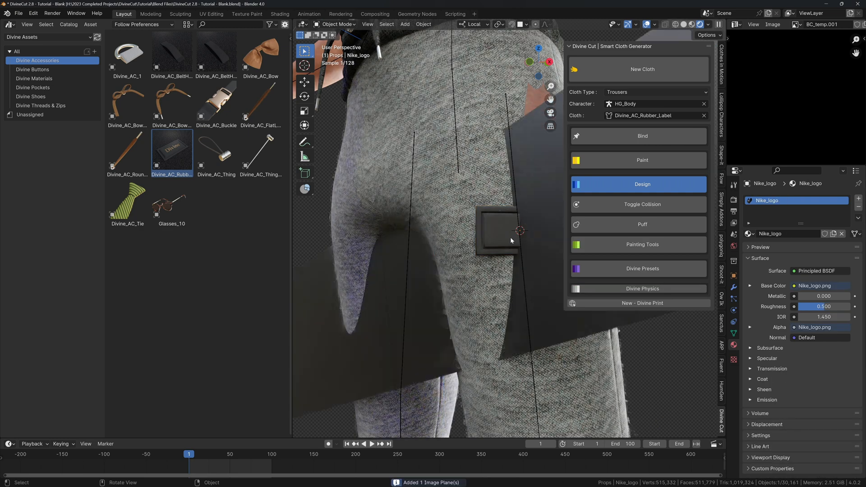
# Turn off snapping, then move and shrink the Nike logo plane to fit over the rubber label.
pyautogui.click(515, 25)
pyautogui.click(518, 24)
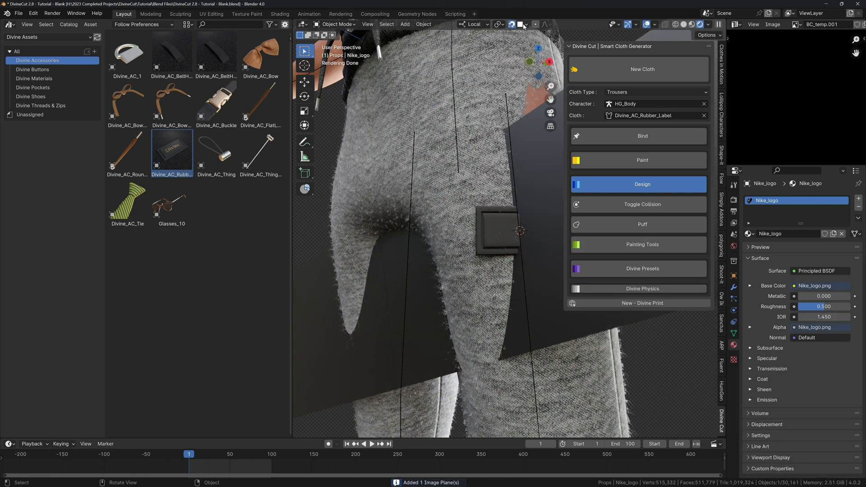
pyautogui.click(524, 25)
pyautogui.press('g')
pyautogui.click(519, 234)
pyautogui.press('s')
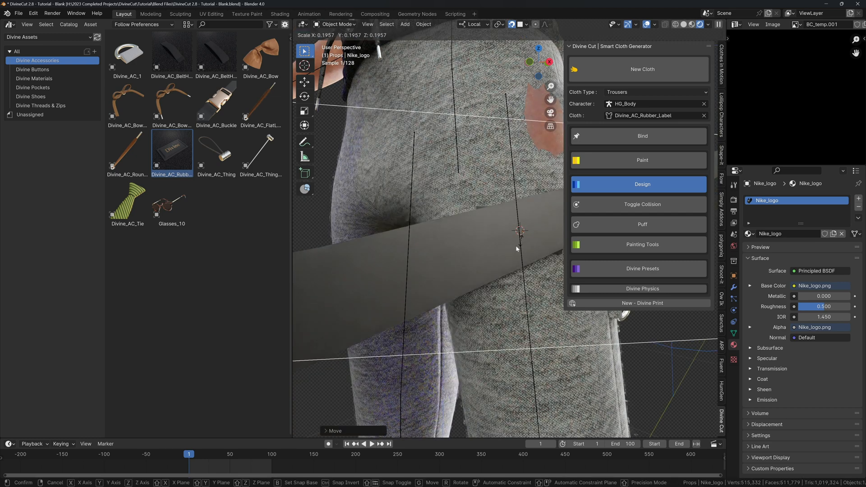
pyautogui.click(520, 239)
pyautogui.press('s')
pyautogui.click(523, 239)
pyautogui.press('s')
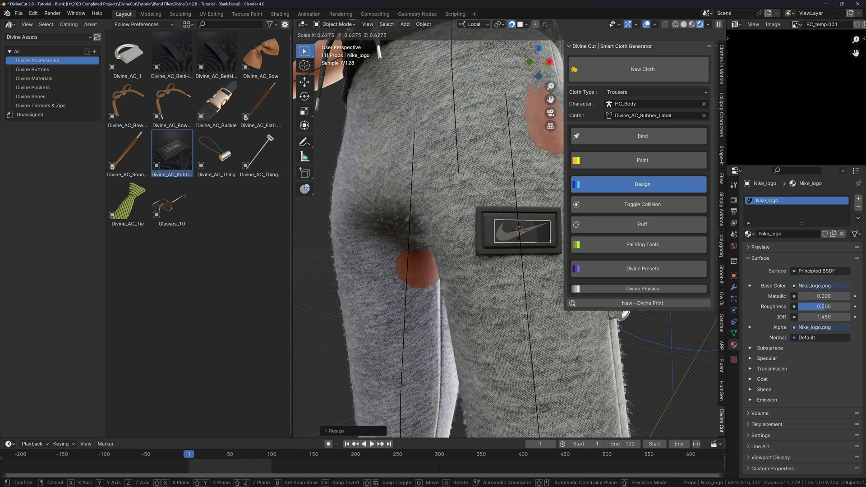
pyautogui.click(518, 245)
# Spray the Nike logo onto the rubber label and delete the Nike_logo plane.
pyautogui.scroll(4, 451, 234)
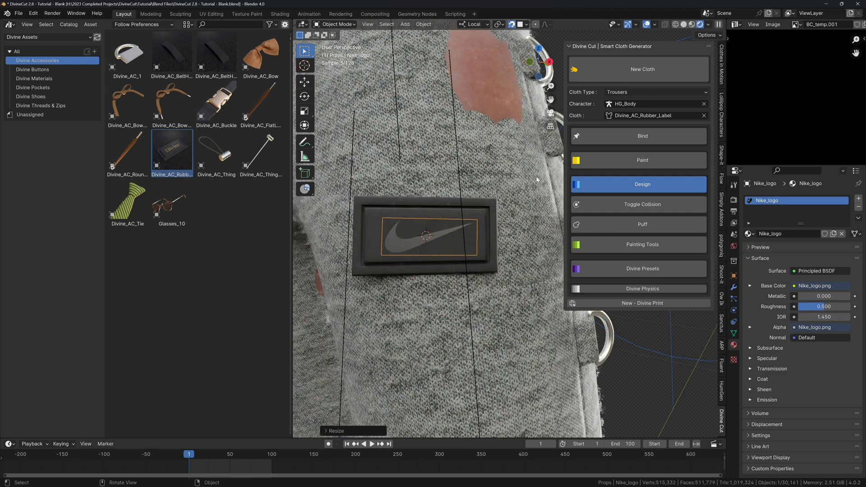
pyautogui.click(614, 245)
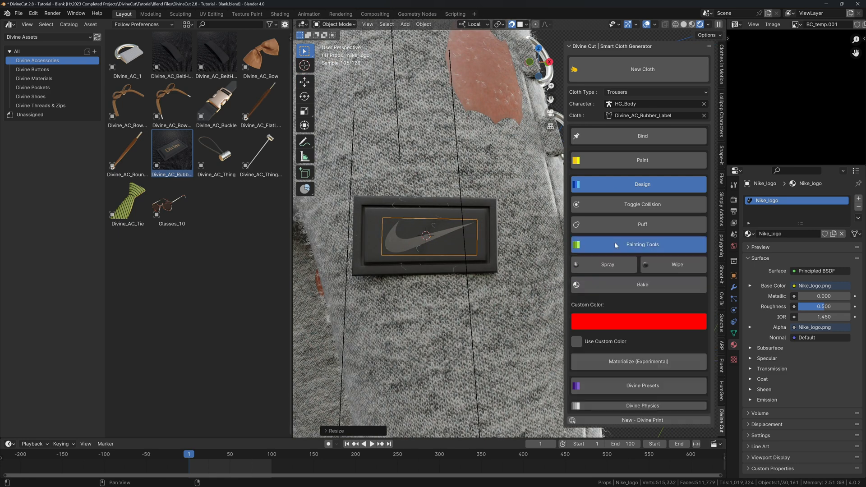
pyautogui.click(600, 269)
pyautogui.press('x')
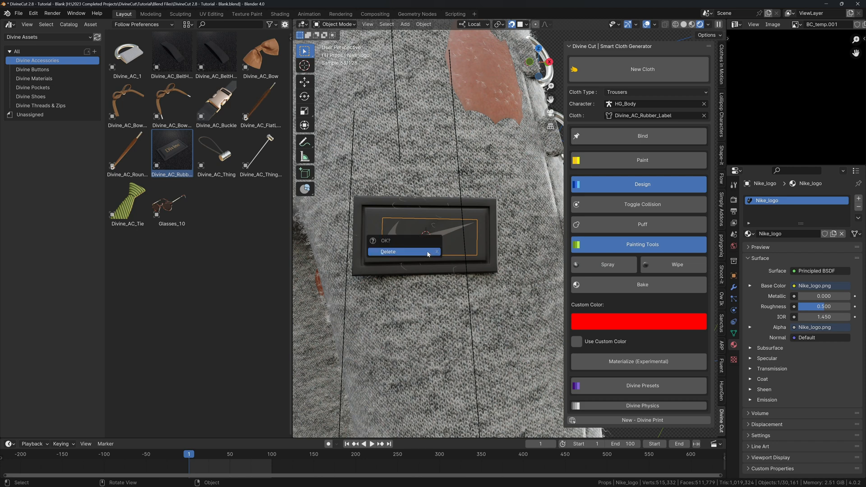
pyautogui.click(427, 252)
pyautogui.click(420, 236)
pyautogui.moveTo(420, 235); pyautogui.dragTo(492, 230, button='middle')
# Hide overlays, materialize the sprayed swoosh and set its bump strength to 1.000.
pyautogui.hotkey('shift', 'alt', 'z')
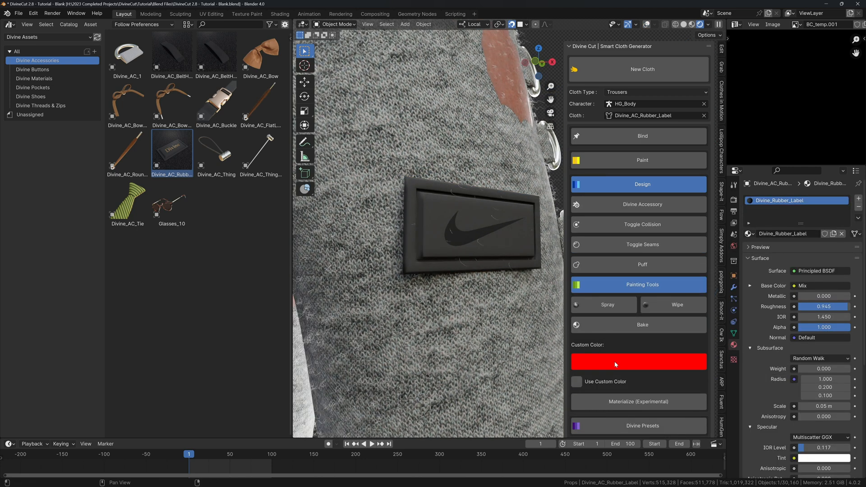
pyautogui.click(632, 401)
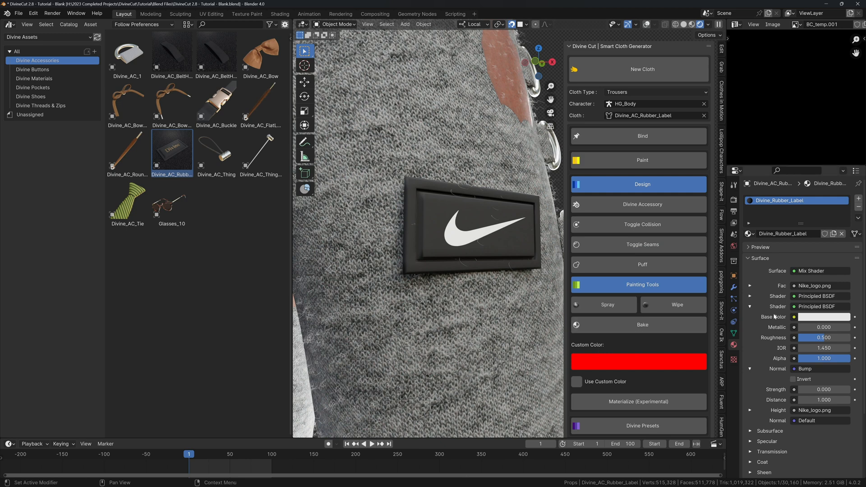
pyautogui.moveTo(808, 393); pyautogui.dragTo(838, 390)
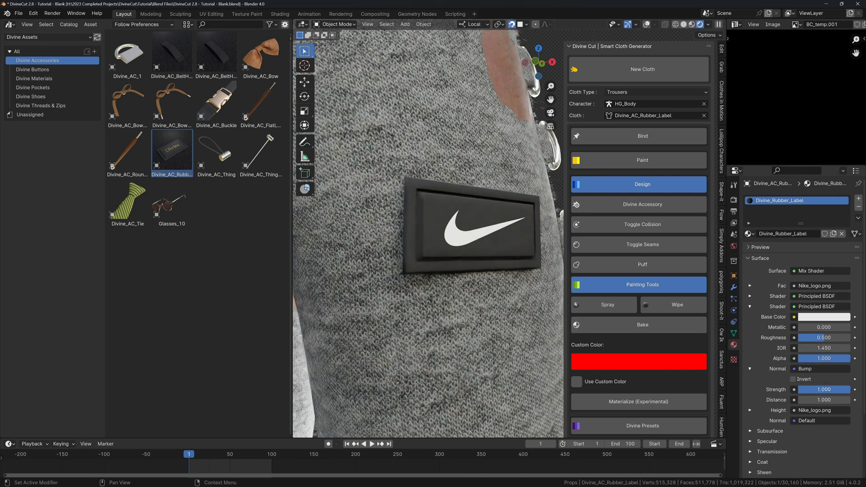
# Make the swoosh fully metallic gold with roughness 0.187, then collapse Painting Tools.
pyautogui.moveTo(805, 327); pyautogui.dragTo(822, 336)
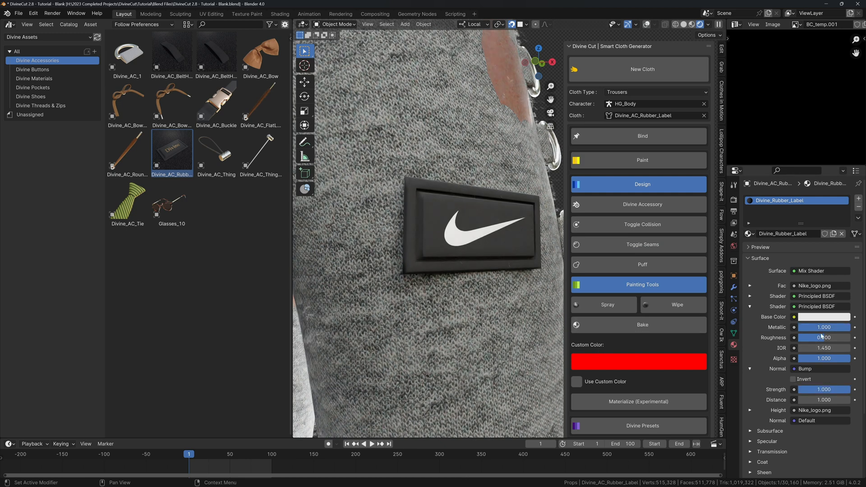
pyautogui.click(805, 317)
pyautogui.click(794, 236)
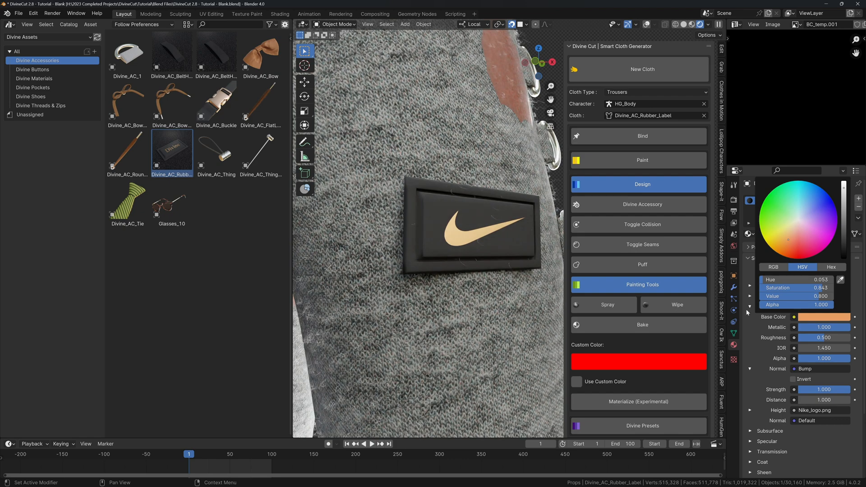
pyautogui.moveTo(815, 339); pyautogui.dragTo(808, 338)
pyautogui.moveTo(350, 276)
pyautogui.mouseDown(button='middle')
pyautogui.moveTo(426, 301)
pyautogui.moveTo(463, 256)
pyautogui.moveTo(527, 243)
pyautogui.mouseUp(button='middle')
pyautogui.click(642, 285)
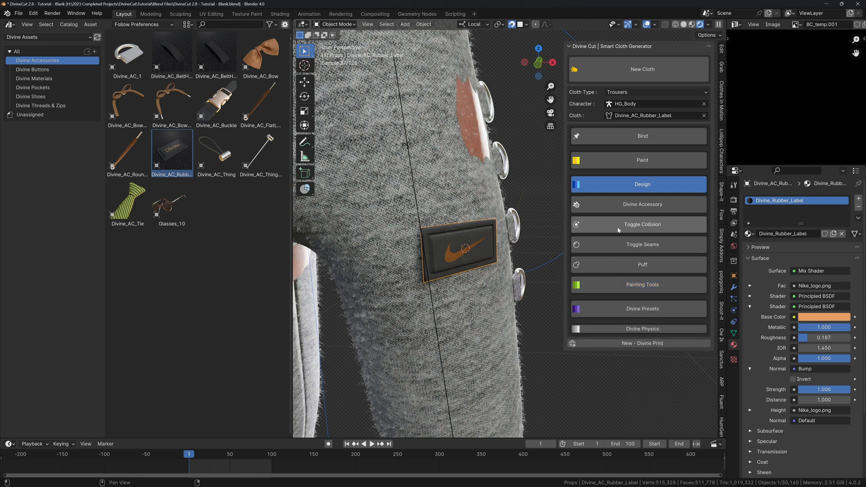
pyautogui.click(626, 205)
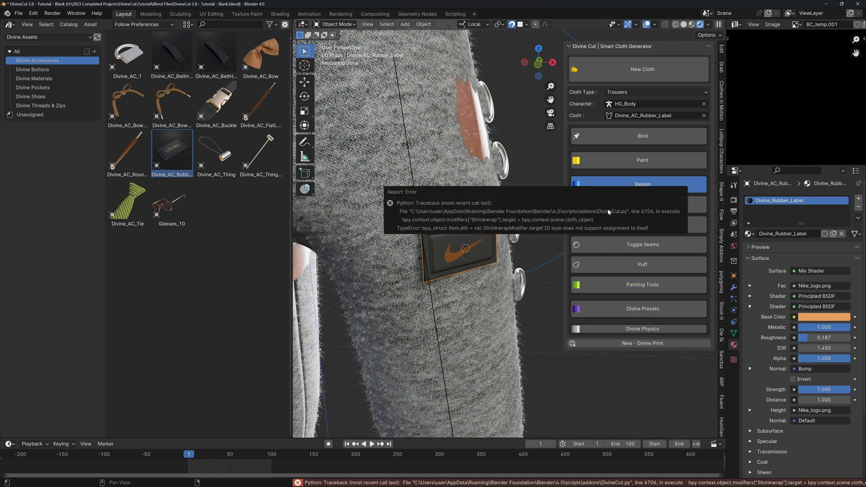
# Pick Divine_Trousers as the cloth and conform the rubber label to its surface with Divine Accessory.
pyautogui.click(704, 116)
pyautogui.click(704, 116)
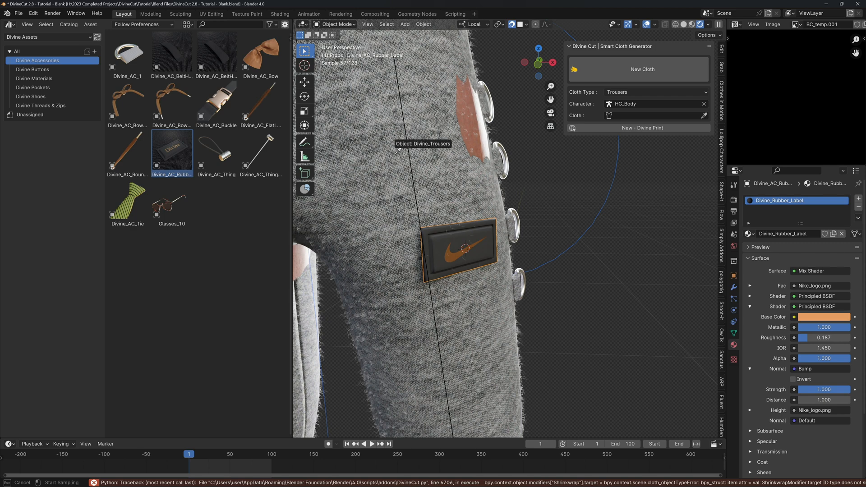
pyautogui.click(398, 151)
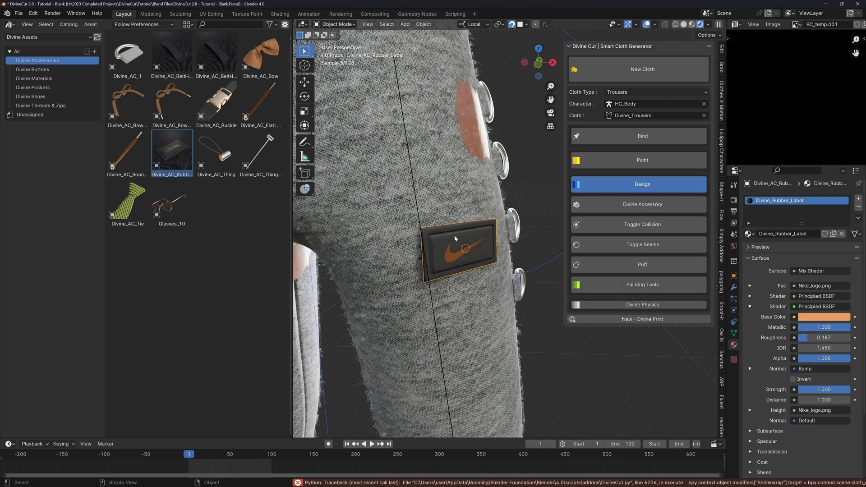
pyautogui.click(631, 207)
pyautogui.moveTo(489, 247); pyautogui.dragTo(480, 247, button='middle')
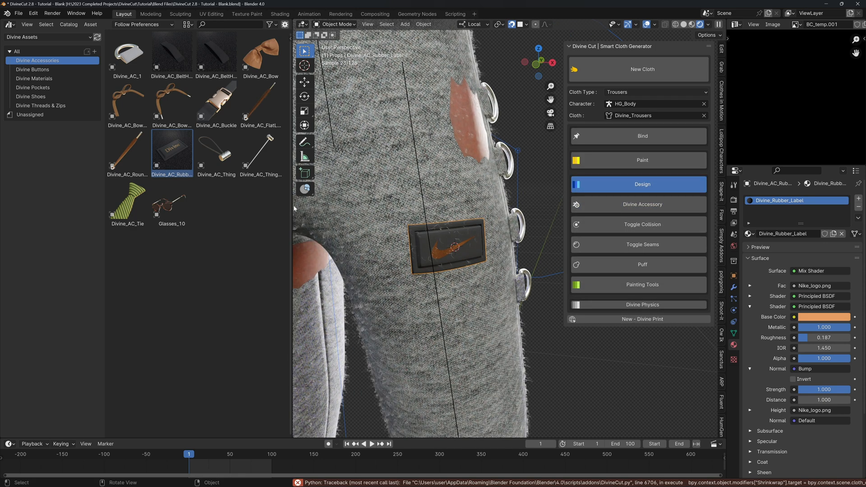
# Join areas to remove the asset browser and orbit to the back of the trousers.
pyautogui.rightClick(292, 207)
pyautogui.click(255, 203)
pyautogui.click(270, 211)
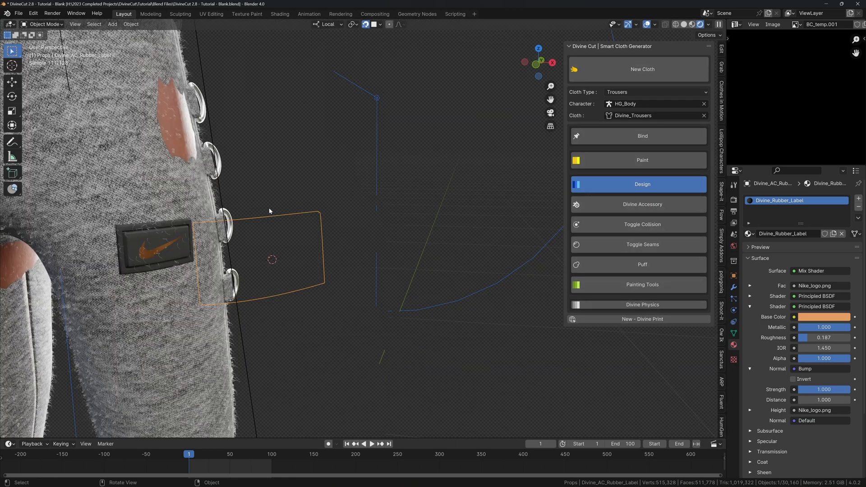
pyautogui.moveTo(269, 211); pyautogui.dragTo(330, 232, button='middle')
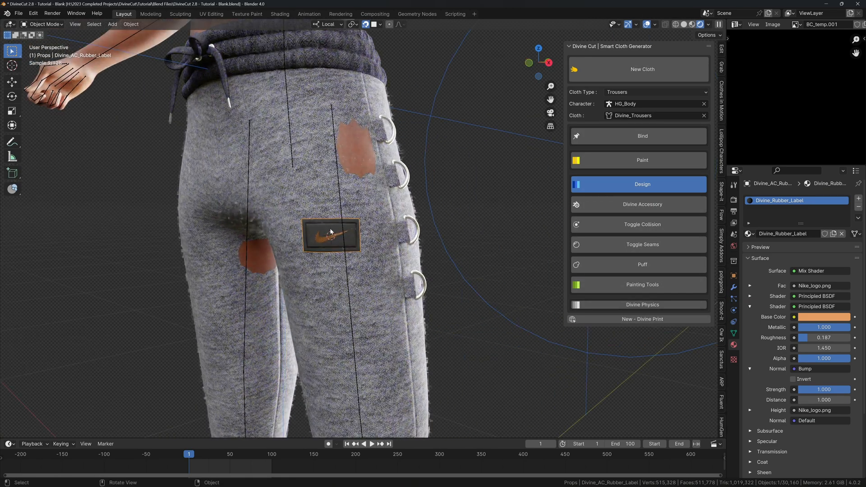
pyautogui.scroll(2, 331, 232)
# Tilt the label and move it higher on the back of the thigh.
pyautogui.press('r')
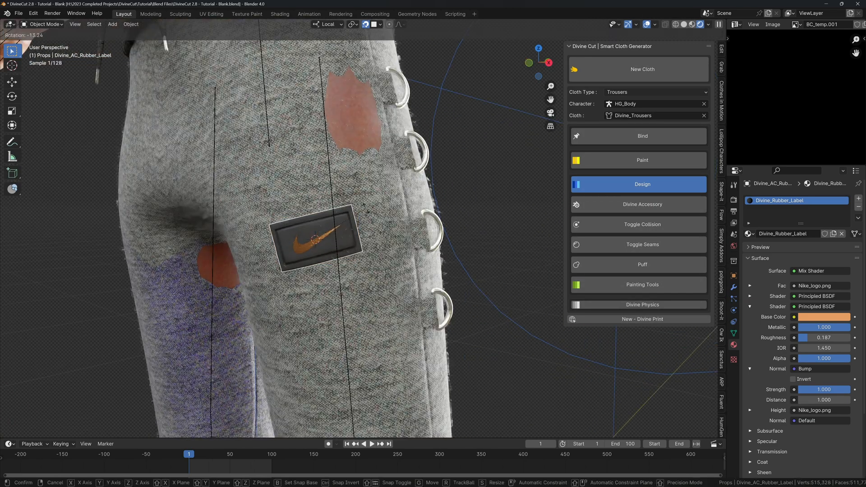
pyautogui.click(316, 239)
pyautogui.press('g')
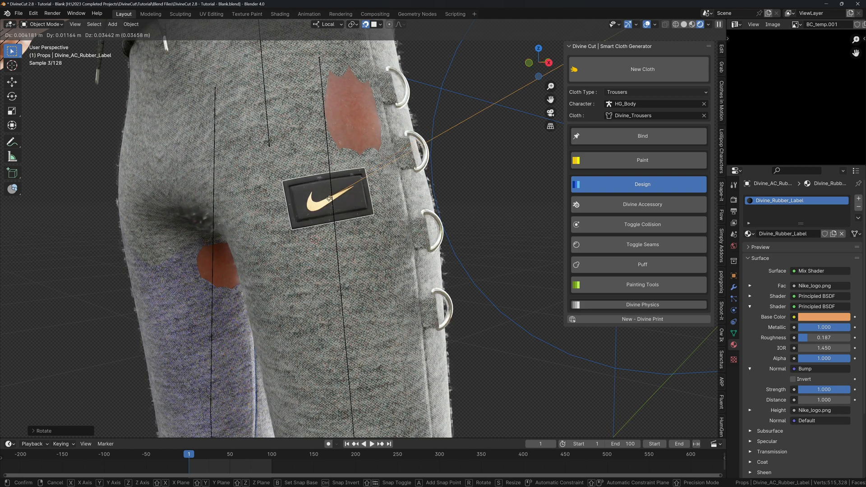
pyautogui.click(328, 201)
pyautogui.scroll(-2, 329, 201)
pyautogui.moveTo(333, 203); pyautogui.dragTo(366, 210, button='middle')
pyautogui.scroll(-3, 364, 210)
# Toggle overlays and orbit behind and beside the trousers to inspect the label.
pyautogui.hotkey('alt', 'shift', 'z')
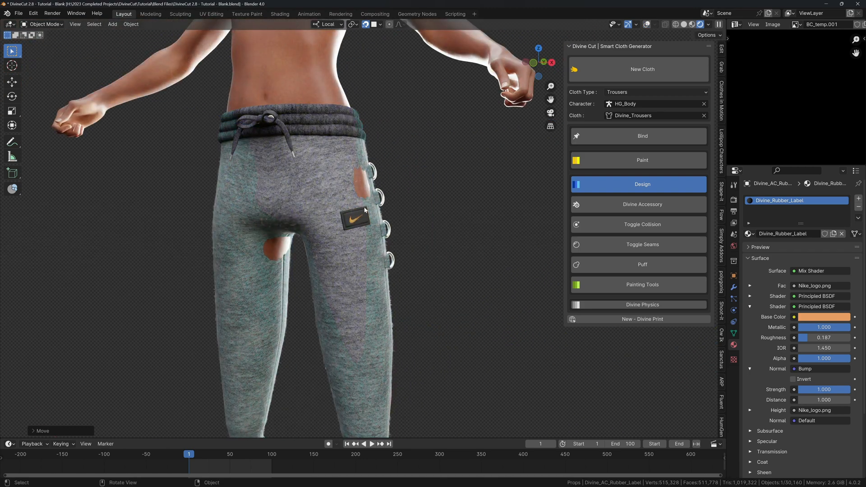
pyautogui.scroll(5, 365, 210)
pyautogui.hotkey('alt', 'shift', 'z')
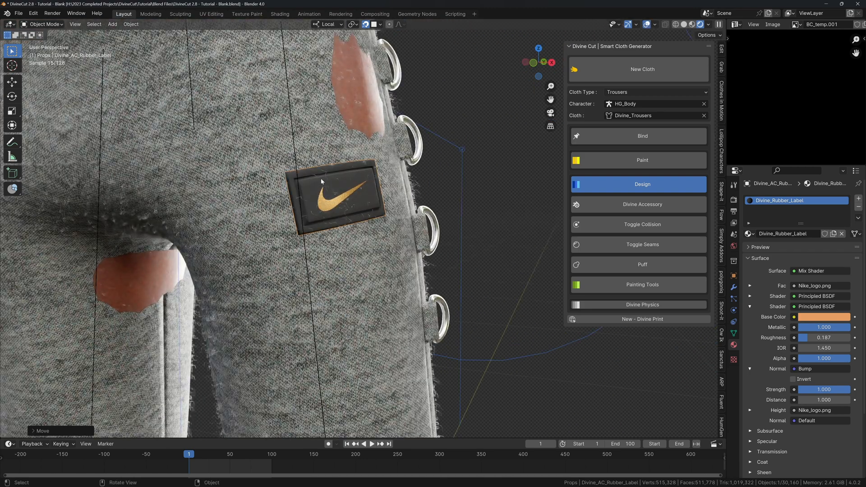
pyautogui.scroll(-3, 322, 182)
pyautogui.moveTo(321, 182); pyautogui.dragTo(348, 169, button='middle')
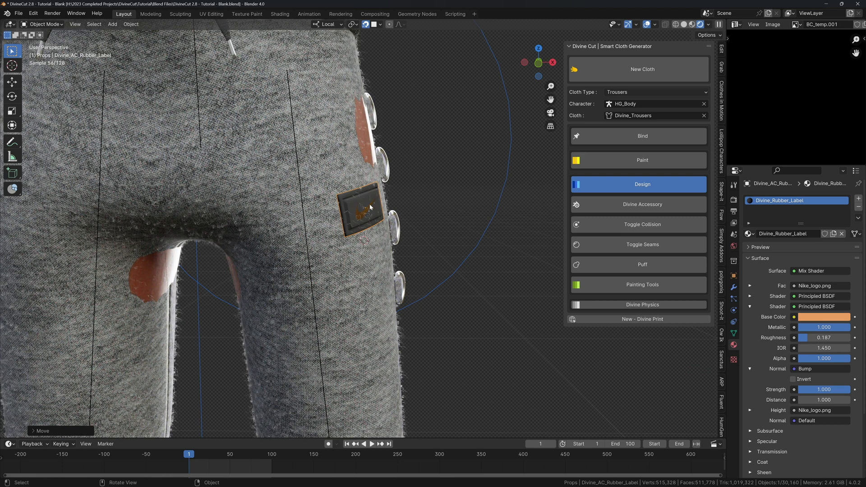
pyautogui.moveTo(370, 207); pyautogui.dragTo(414, 226, button='middle')
# Play the animation to frame 79 and frame the label on the posed trousers.
pyautogui.hotkey('shift', 'alt', 'z')
pyautogui.click(632, 139)
pyautogui.scroll(-4, 397, 216)
pyautogui.hotkey('shift', 'alt', 'z')
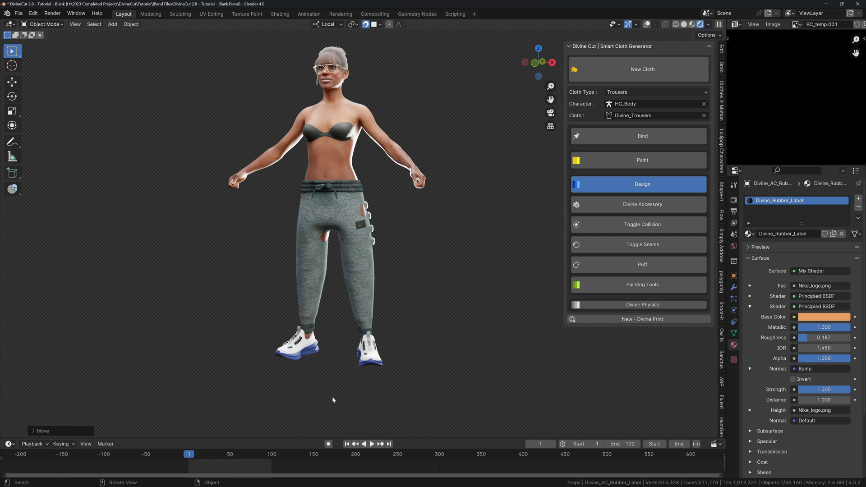
pyautogui.click(254, 454)
pyautogui.press('space')
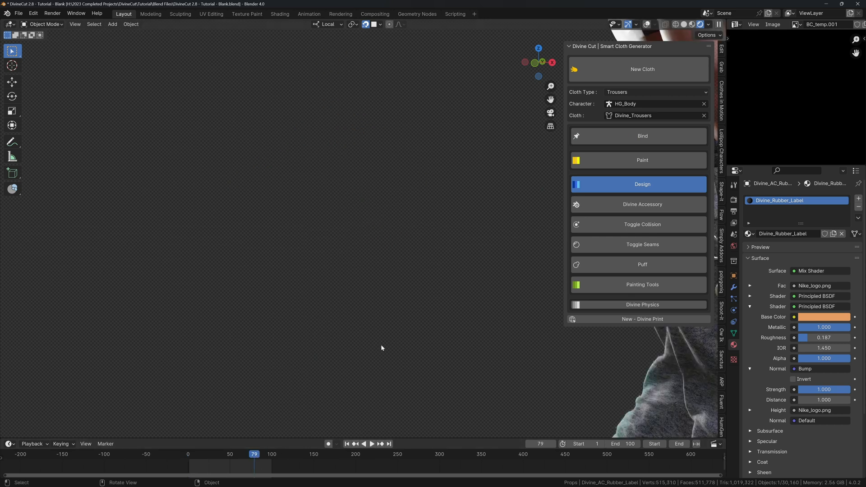
pyautogui.scroll(-5, 381, 345)
pyautogui.moveTo(401, 293); pyautogui.dragTo(347, 253, button='middle')
pyautogui.press('KP_Decimal')
pyautogui.scroll(-4, 383, 295)
pyautogui.scroll(-6, 331, 279)
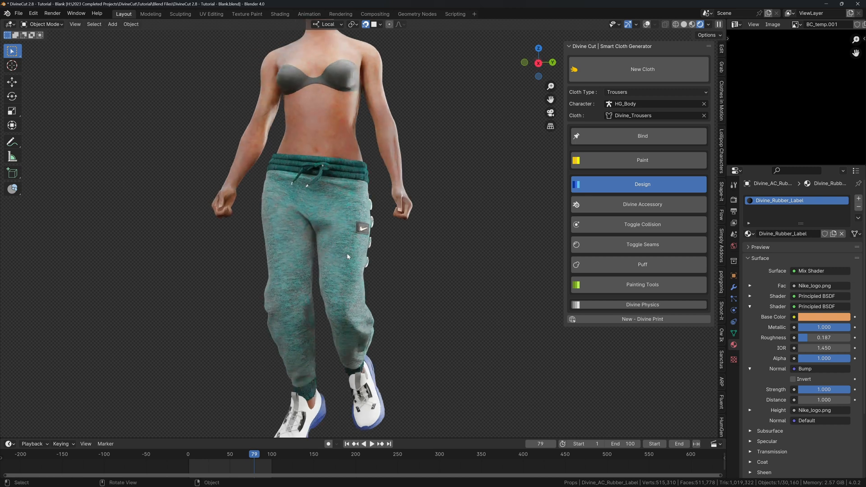
# Return to frame 1 and run Images as Planes from the F3 search.
pyautogui.hotkey('shift', 'Left')
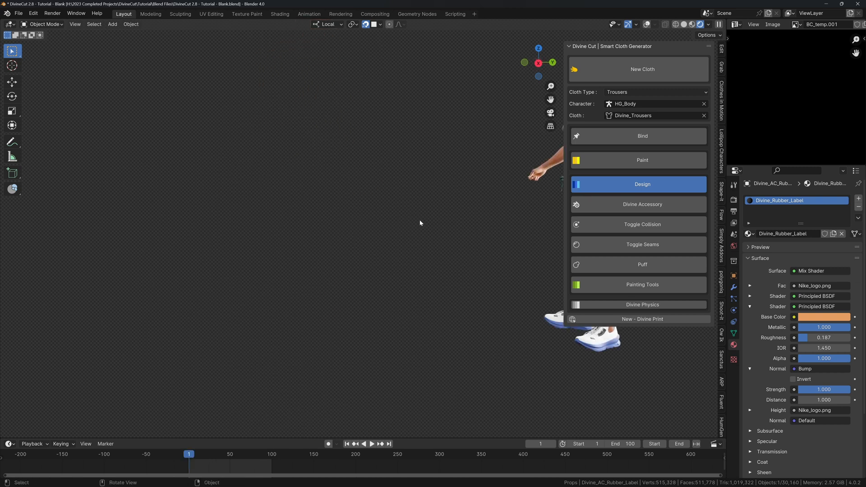
pyautogui.press('KP_Decimal')
pyautogui.scroll(-6, 434, 242)
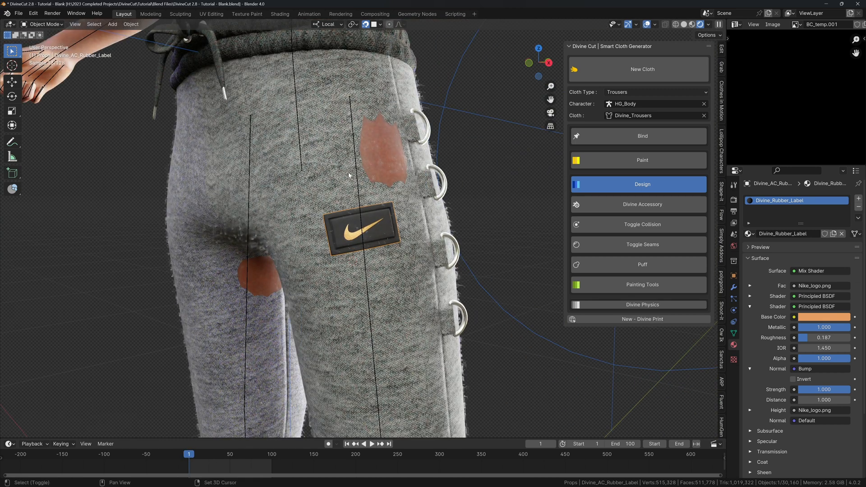
pyautogui.keyDown('shift'); pyautogui.moveTo(343, 157); pyautogui.dragTo(353, 163, button='middle'); pyautogui.keyUp('shift')
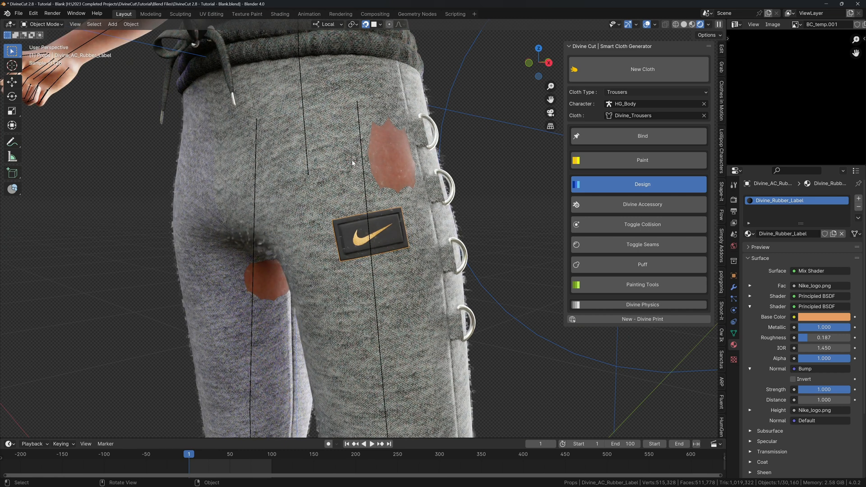
pyautogui.press('F3')
pyautogui.press('Return')
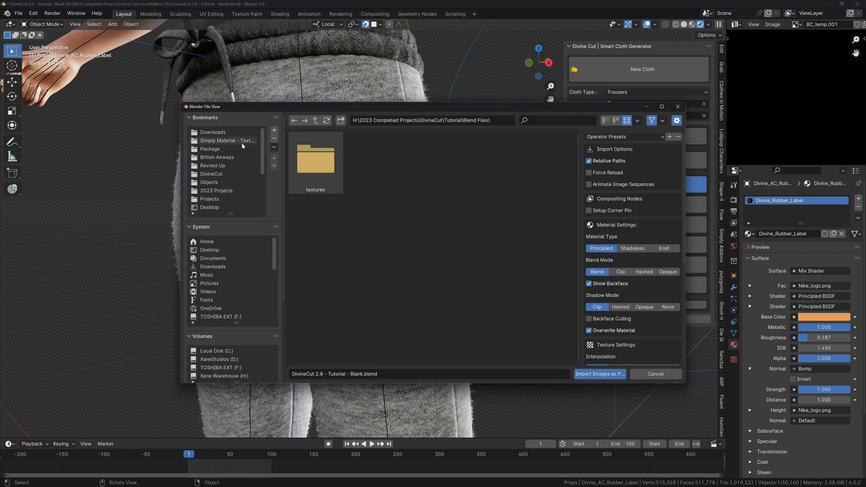
# Import Adidas_logo.png from Desktop > Tutorial Logos as an image plane.
pyautogui.click(210, 207)
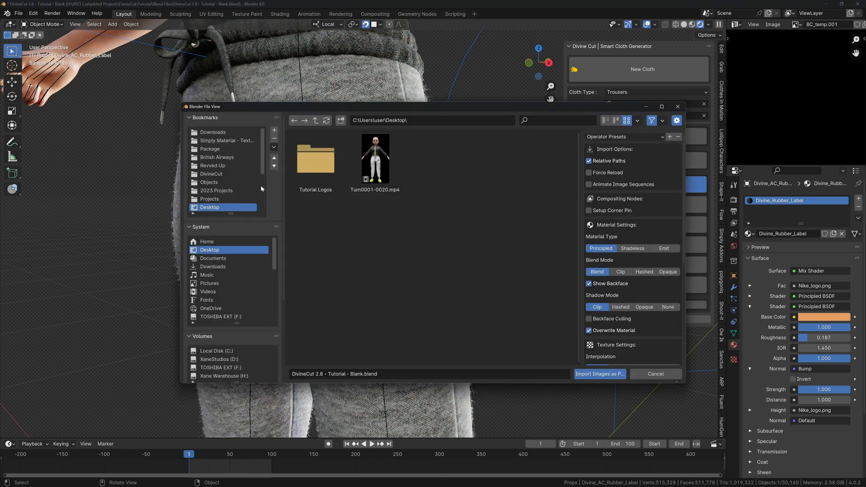
pyautogui.doubleClick(329, 166)
pyautogui.click(434, 163)
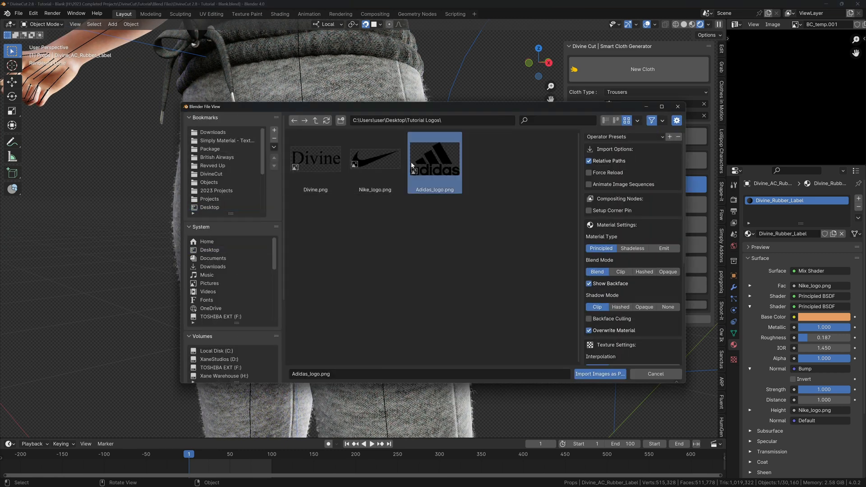
pyautogui.click(599, 373)
# Shrink, tilt and position the Adidas logo plane on the thigh above the Nike label.
pyautogui.press('g')
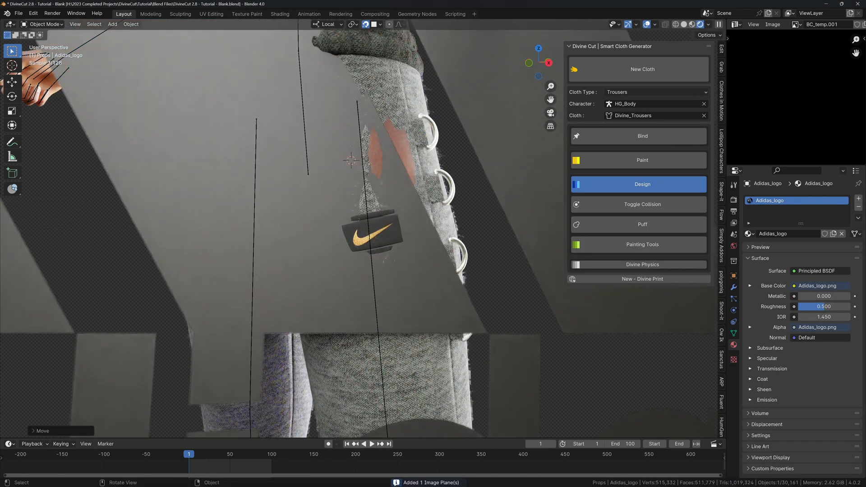
pyautogui.press('s')
pyautogui.click(397, 191)
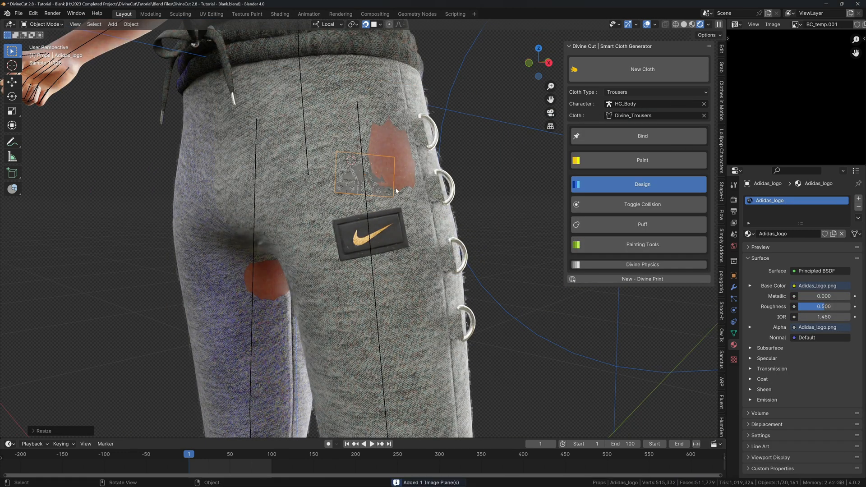
pyautogui.press('g')
pyautogui.click(397, 177)
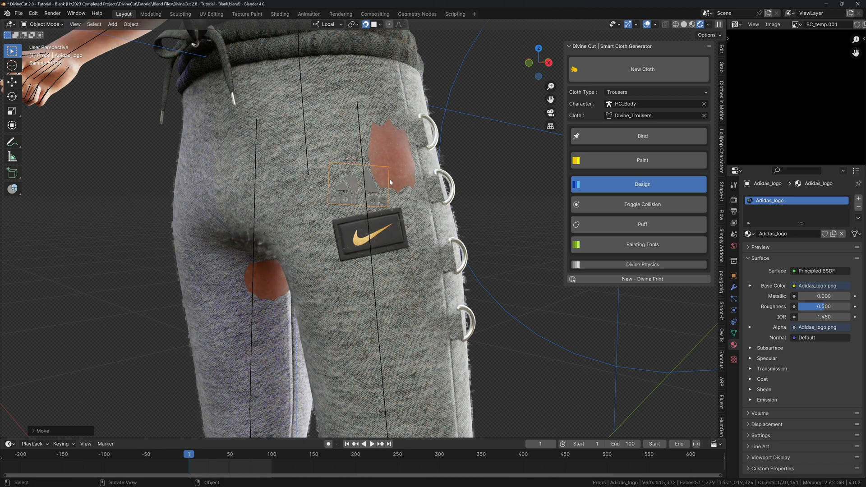
pyautogui.press('r')
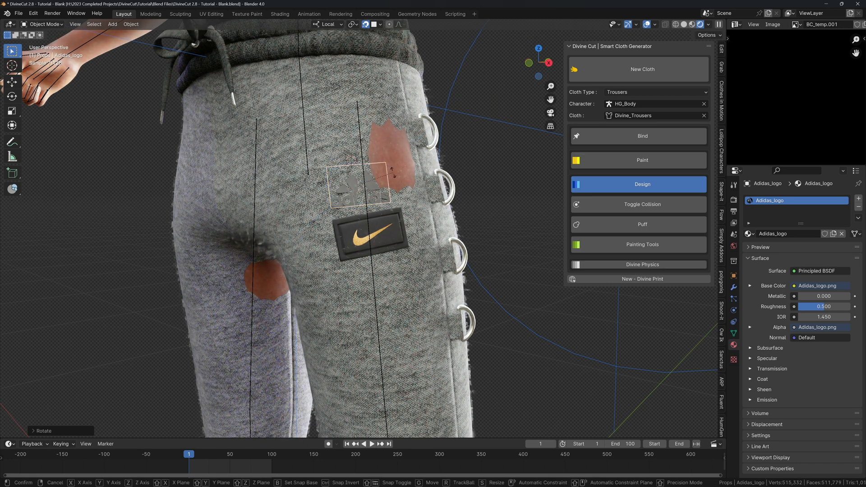
pyautogui.press('g')
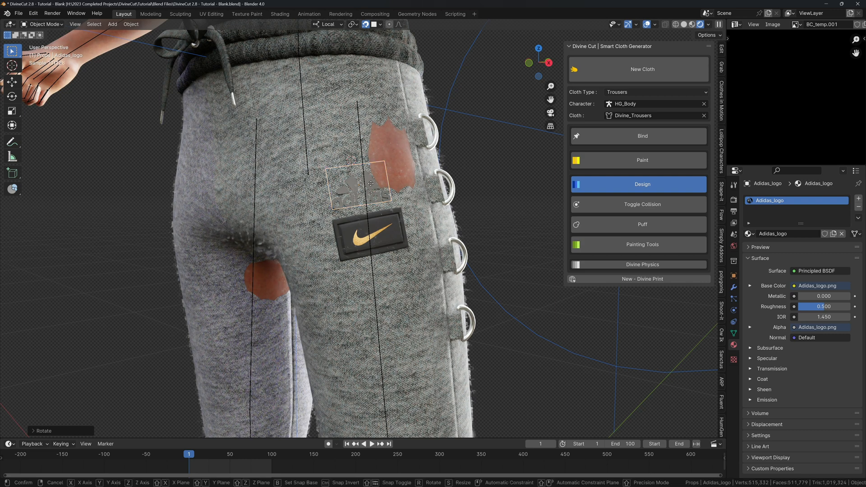
pyautogui.click(370, 183)
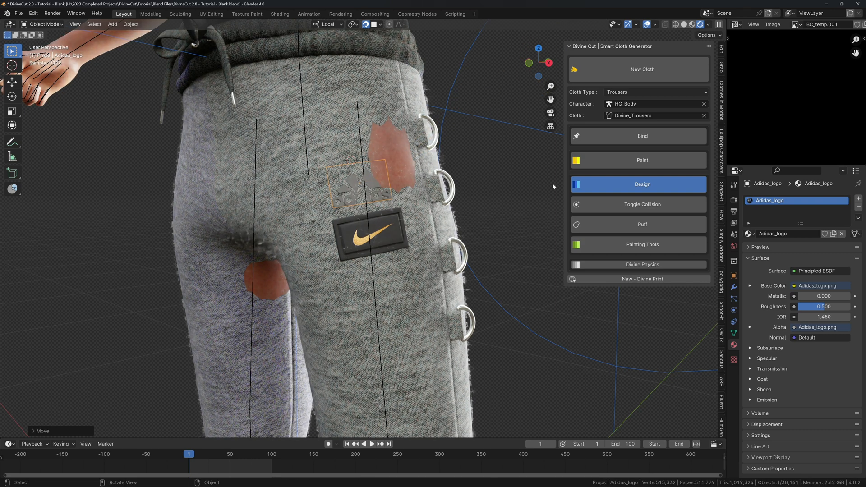
# Spray the Adidas logo onto the trouser fabric from Painting Tools.
pyautogui.click(611, 244)
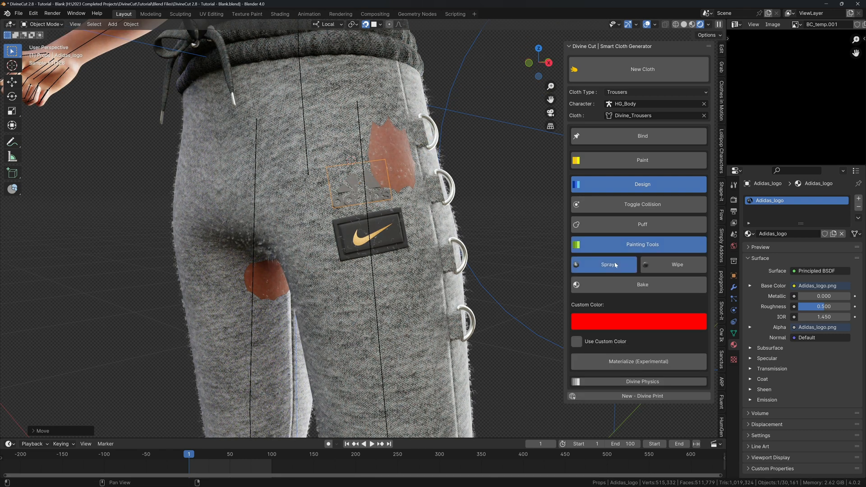
pyautogui.click(615, 264)
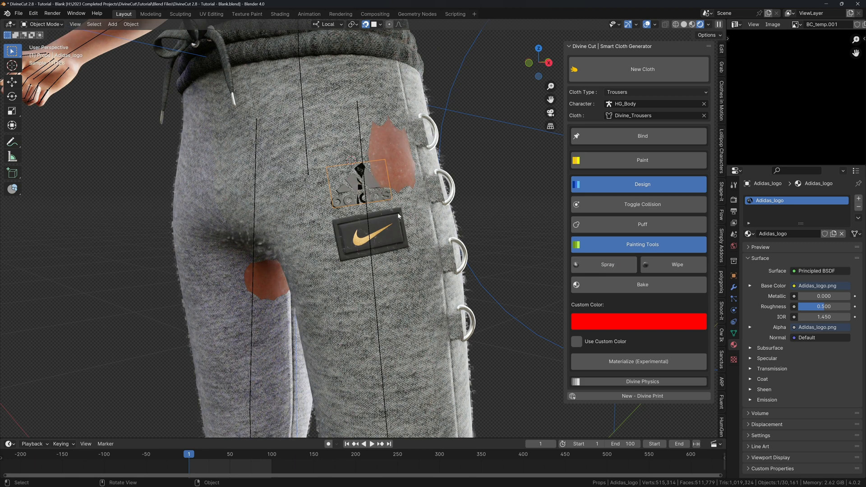
pyautogui.scroll(-8, 398, 217)
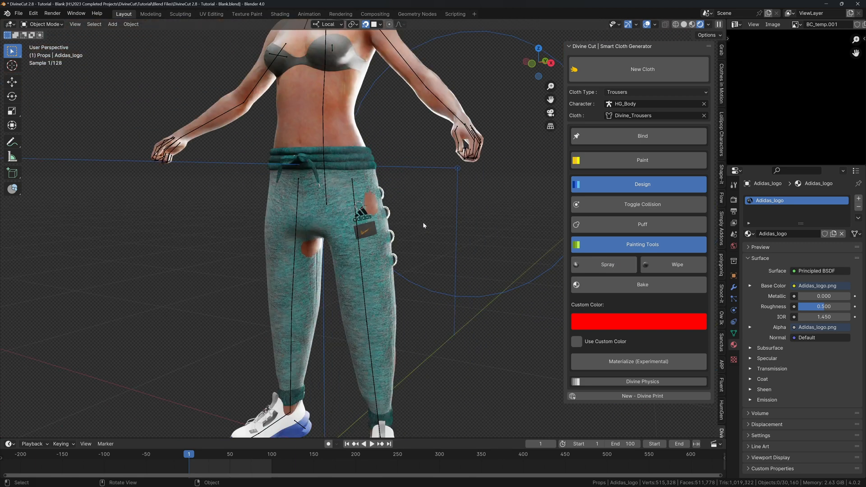
pyautogui.moveTo(404, 233)
pyautogui.mouseDown(button='middle')
pyautogui.moveTo(421, 220)
pyautogui.moveTo(404, 216)
pyautogui.mouseUp(button='middle')
# Unhide objects with Alt+H, select the Adidas_logo plane and delete it.
pyautogui.hotkey('alt', 'h')
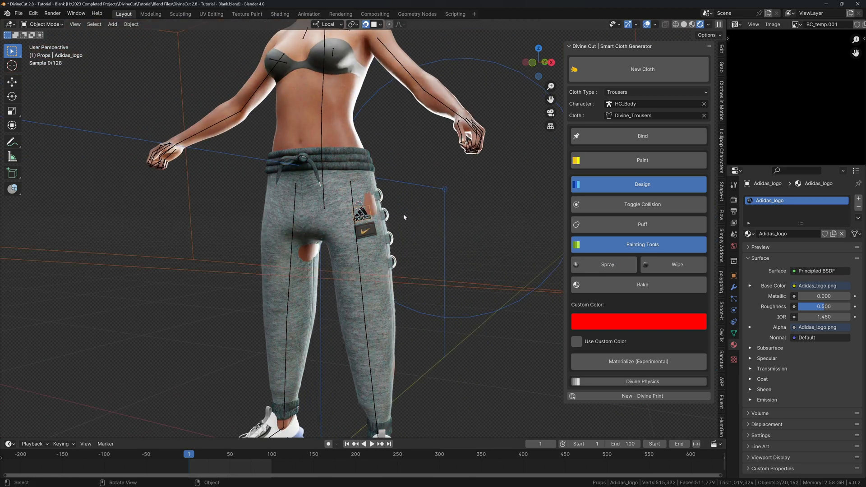
pyautogui.hotkey('alt', 'shift', 'z')
pyautogui.hotkey('alt', 'shift', 'z')
pyautogui.click(362, 215)
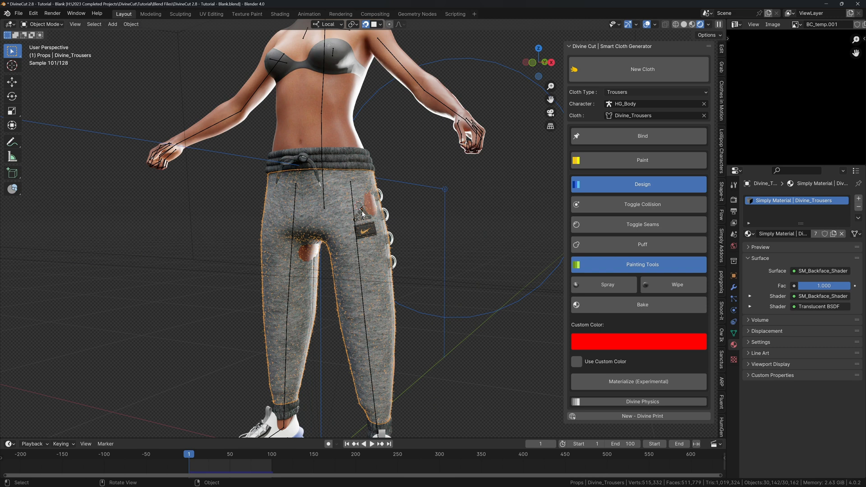
pyautogui.click(362, 215)
pyautogui.press('x')
pyautogui.click(362, 214)
# Orbit around the front and back to check the printed logo, then reselect the trousers.
pyautogui.scroll(-1, 362, 215)
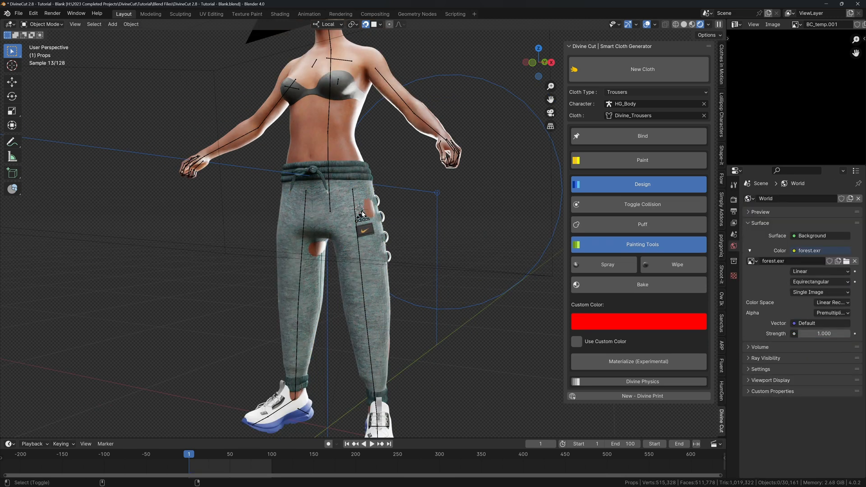
pyautogui.hotkey('alt', 'shift', 'z')
pyautogui.moveTo(362, 215); pyautogui.dragTo(384, 237, button='middle')
pyautogui.scroll(-4, 382, 225)
pyautogui.scroll(3, 387, 248)
pyautogui.scroll(4, 334, 235)
pyautogui.moveTo(323, 234); pyautogui.dragTo(336, 202, button='middle')
pyautogui.hotkey('alt', 'shift', 'z')
pyautogui.click(360, 204)
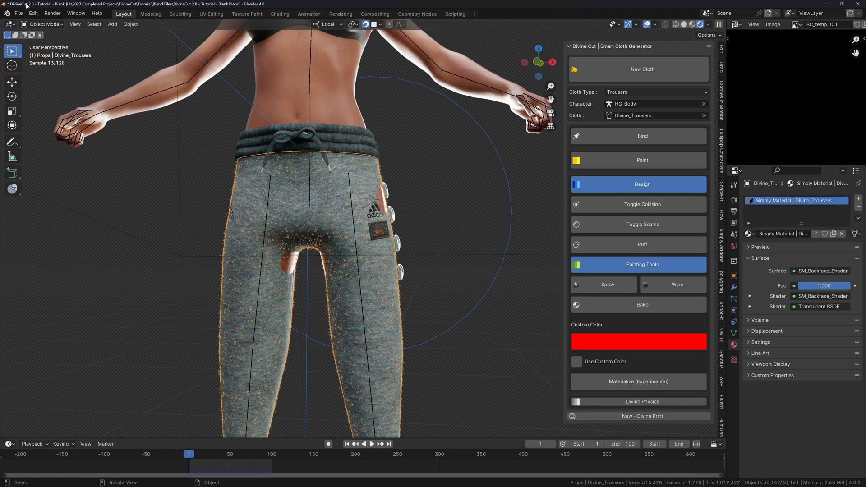
# Revert to an earlier step via Undo History and apply the trousers' Mirror modifier.
pyautogui.click(33, 13)
pyautogui.moveTo(96, 40)
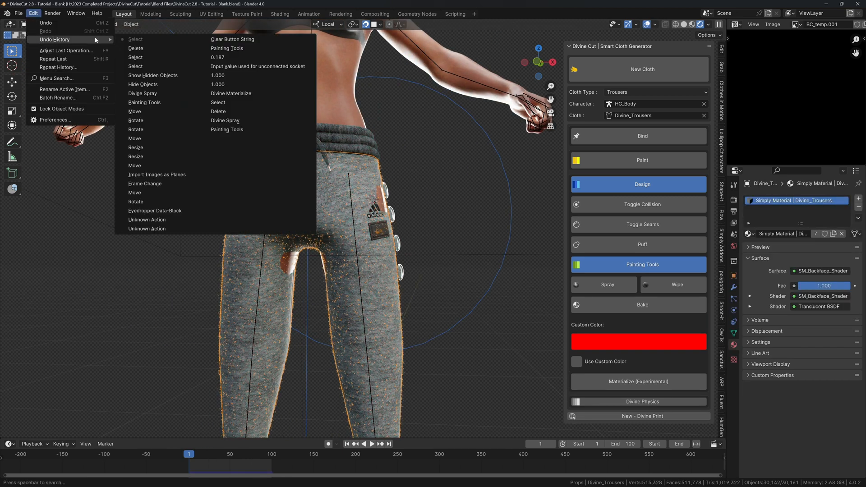
pyautogui.click(148, 112)
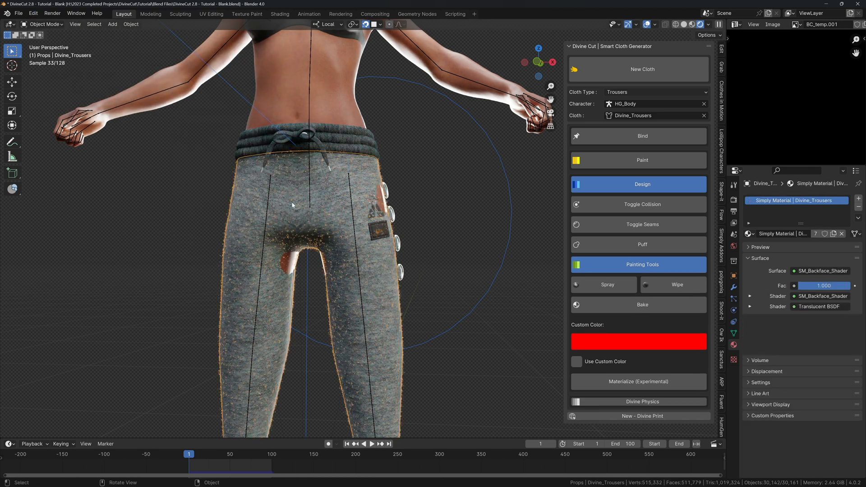
pyautogui.click(733, 287)
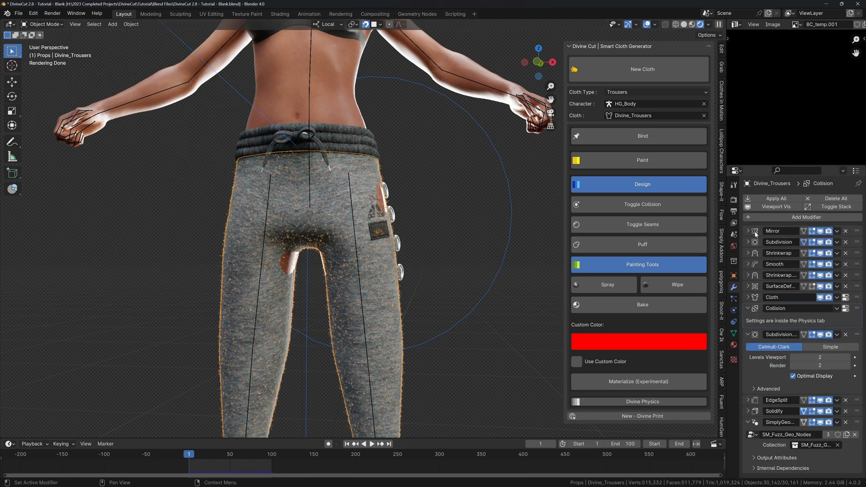
pyautogui.hotkey('ctrl', 'a')
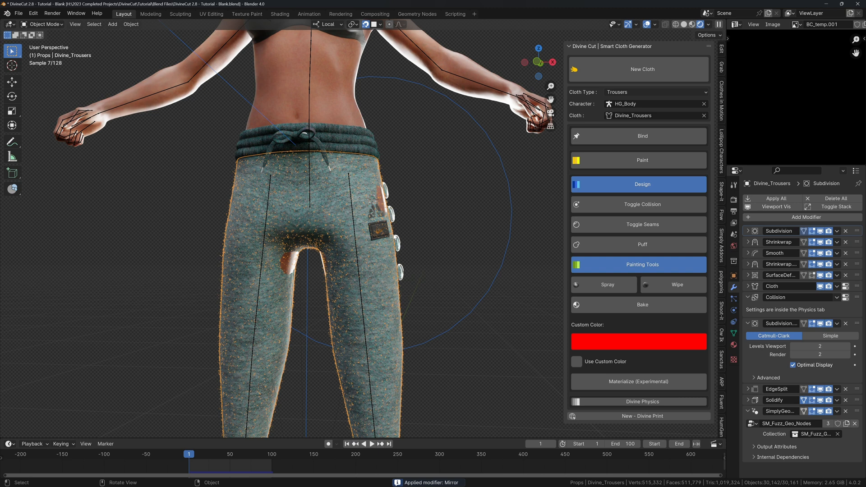
# Turn off spray mode, delete the Adidas logo object, and reselect the trousers.
pyautogui.click(374, 211)
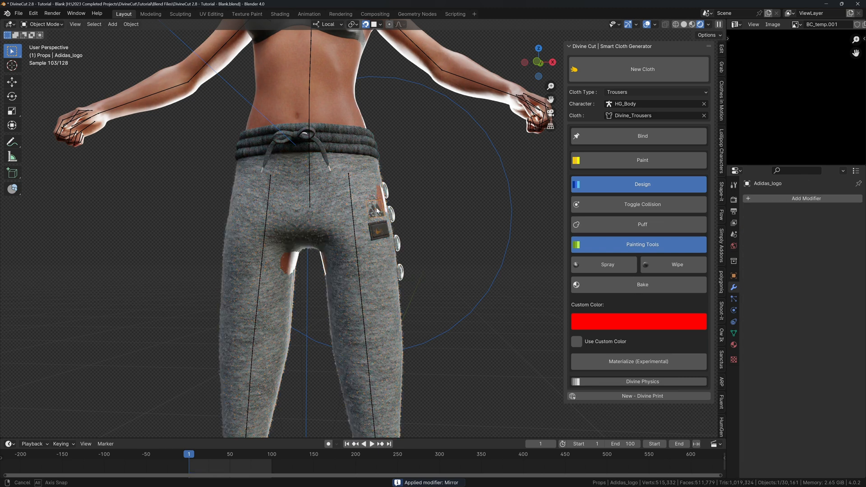
pyautogui.moveTo(377, 211); pyautogui.dragTo(397, 212, button='middle')
pyautogui.click(600, 264)
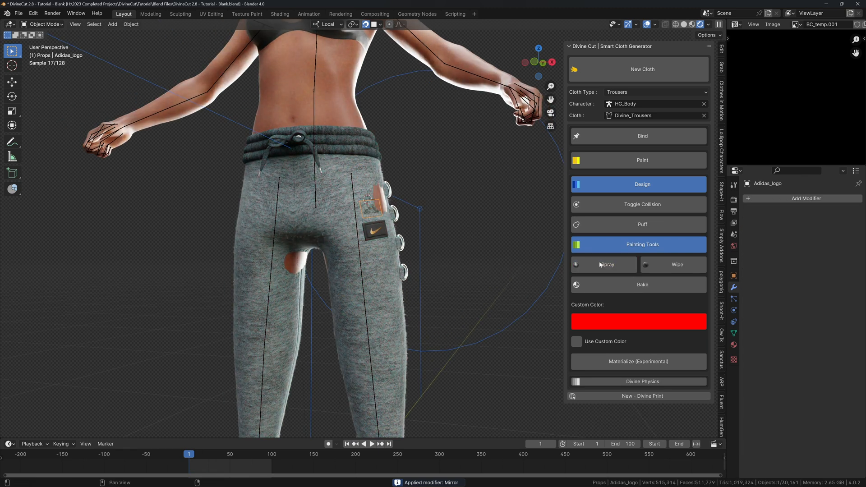
pyautogui.press('x')
pyautogui.click(428, 233)
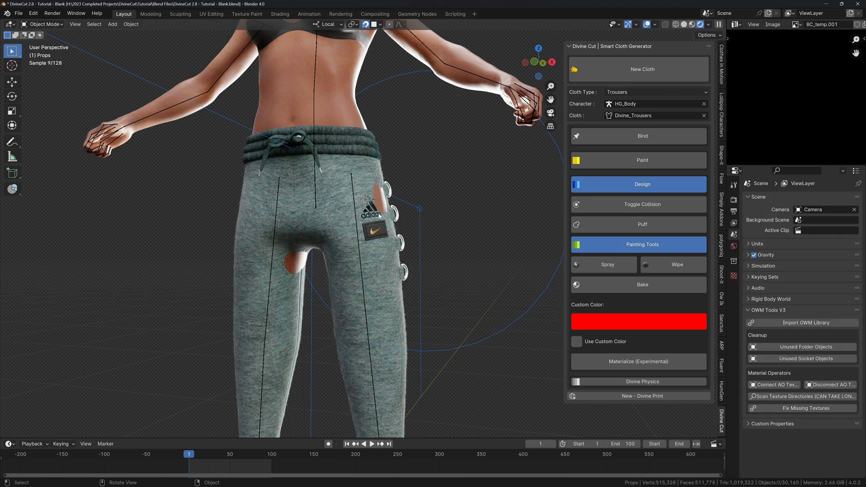
pyautogui.click(378, 216)
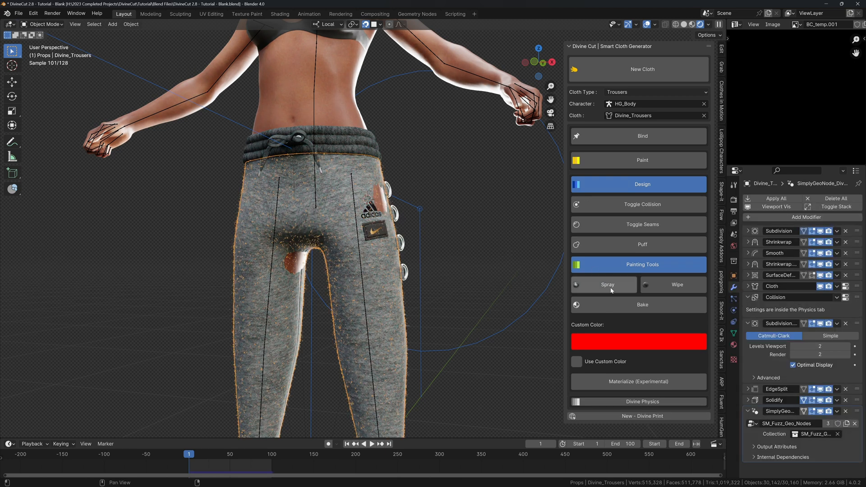
pyautogui.click(639, 381)
# Darken the trousers' material base colour to near black in the colour picker.
pyautogui.scroll(3, 505, 259)
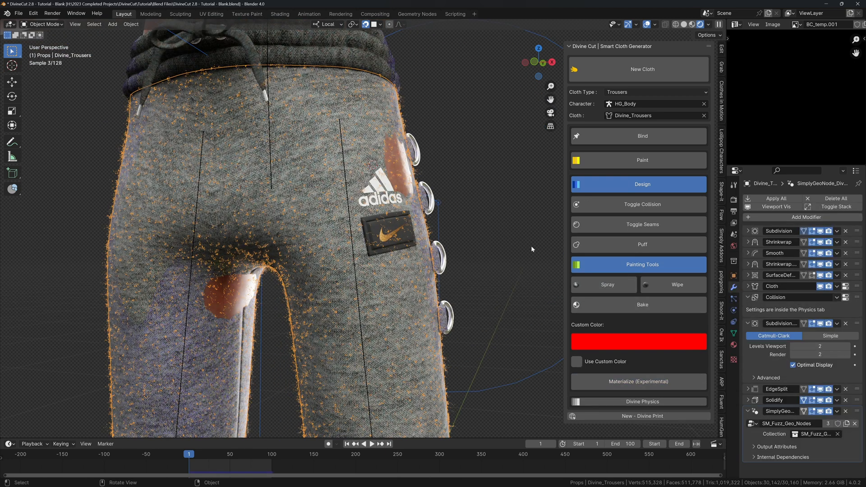
pyautogui.click(733, 346)
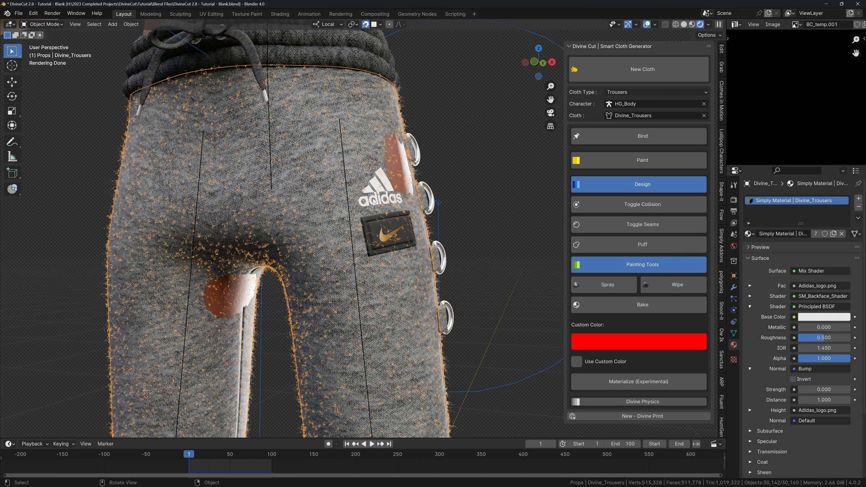
pyautogui.scroll(3, 555, 254)
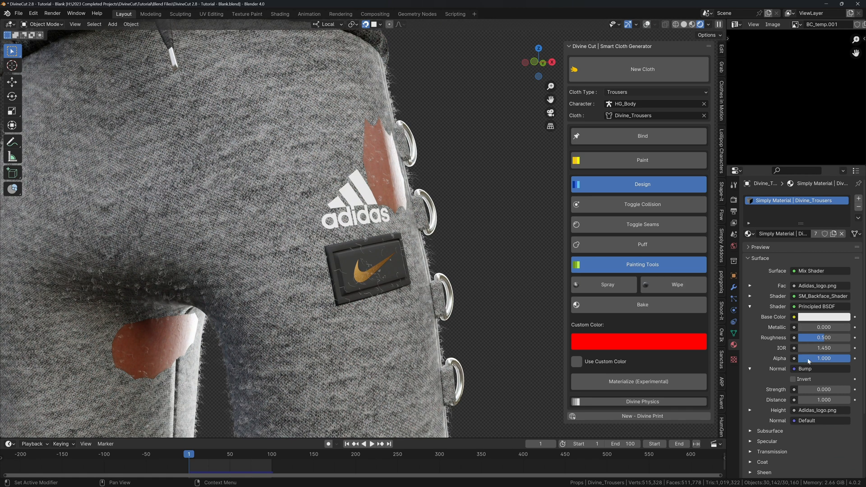
pyautogui.click(817, 317)
pyautogui.moveTo(844, 183); pyautogui.dragTo(843, 250)
# Raise the material's bump strength to 1.000 to emboss the logo.
pyautogui.scroll(3, 523, 253)
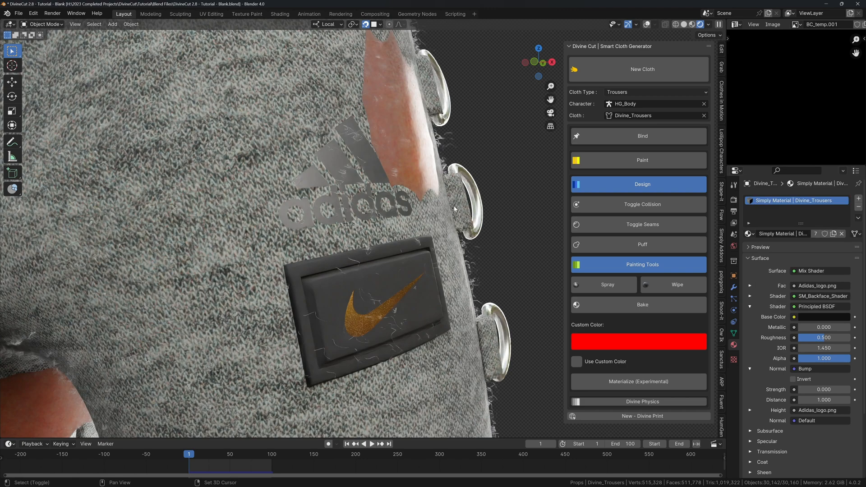
pyautogui.keyDown('shift'); pyautogui.moveTo(523, 252); pyautogui.dragTo(525, 306, button='middle'); pyautogui.keyUp('shift')
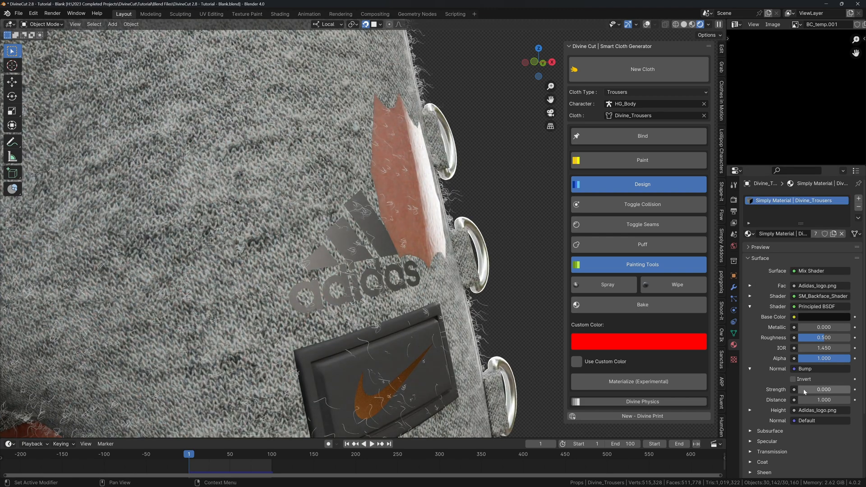
pyautogui.moveTo(812, 389); pyautogui.dragTo(850, 389)
pyautogui.scroll(-6, 405, 253)
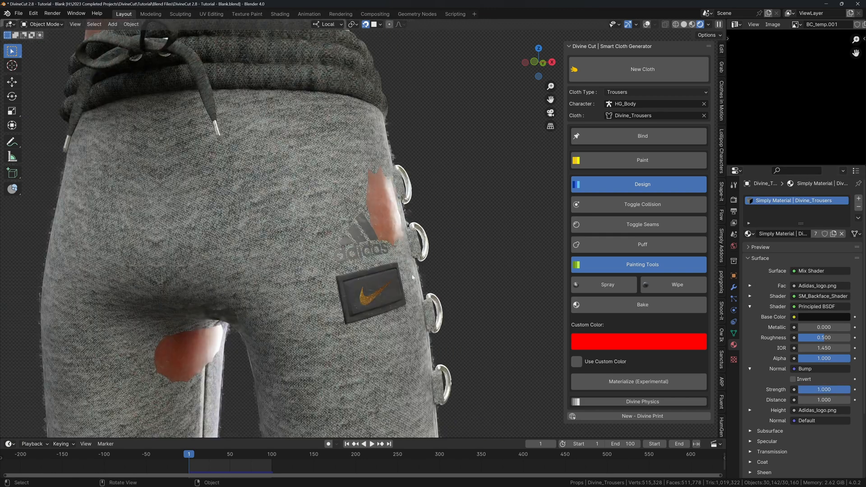
pyautogui.moveTo(405, 253); pyautogui.dragTo(432, 256, button='middle')
pyautogui.scroll(-2, 432, 256)
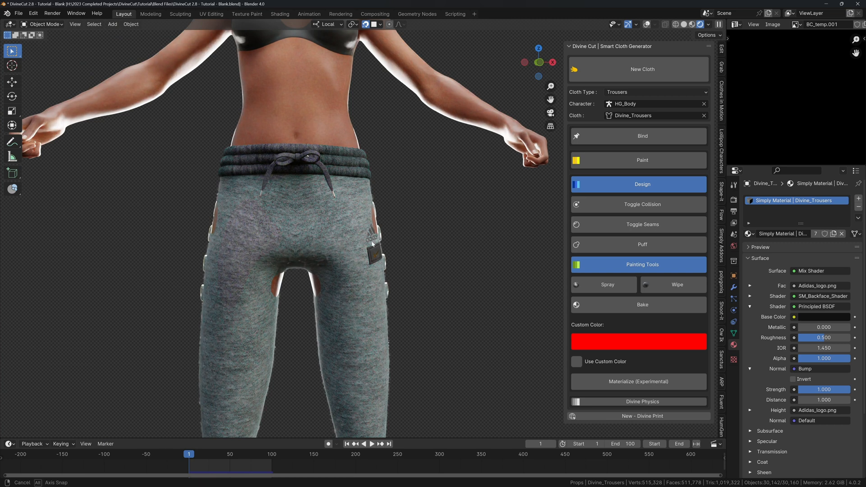
# Restore bump strength to 1 and split a new area off the left of the 3D view.
pyautogui.moveTo(372, 244); pyautogui.dragTo(435, 265, button='middle')
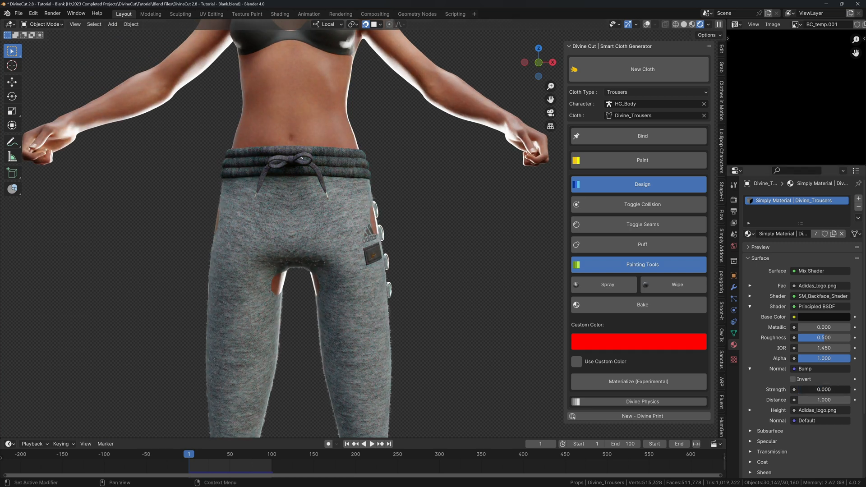
pyautogui.moveTo(818, 390); pyautogui.dragTo(850, 390)
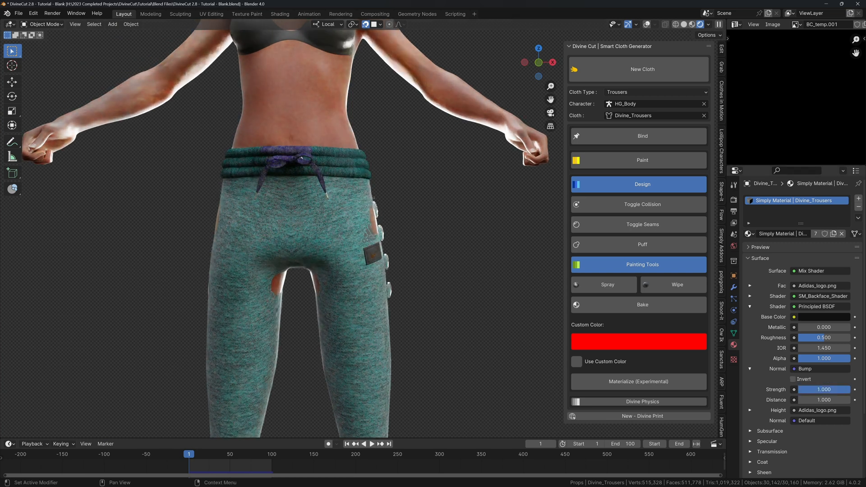
pyautogui.scroll(12, 393, 267)
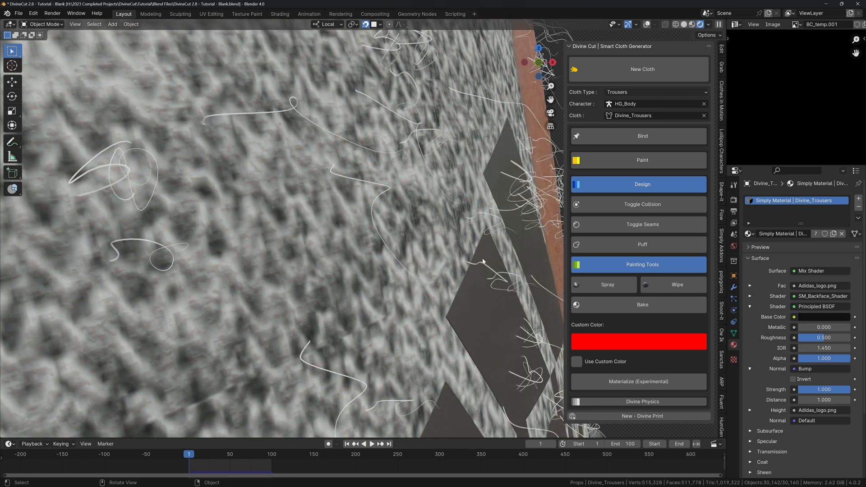
pyautogui.scroll(-12, 482, 261)
pyautogui.moveTo(433, 282); pyautogui.dragTo(383, 266, button='middle')
pyautogui.scroll(-2, 391, 267)
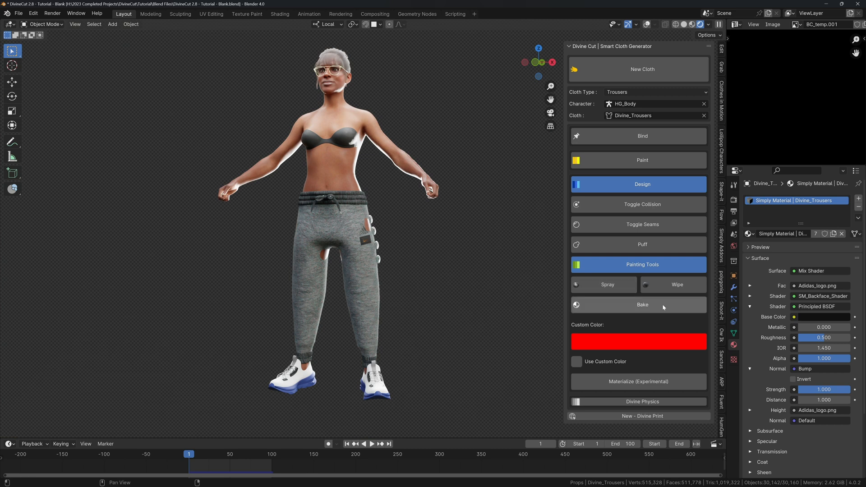
pyautogui.click(836, 317)
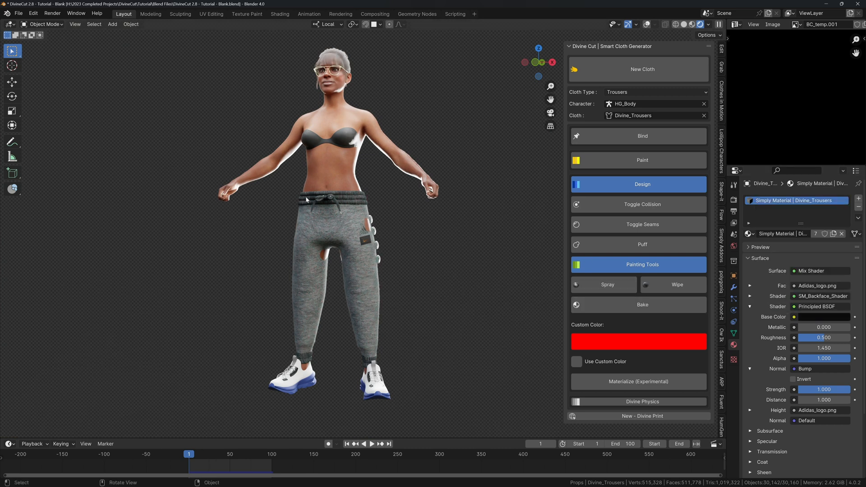
pyautogui.moveTo(2, 22); pyautogui.dragTo(213, 32)
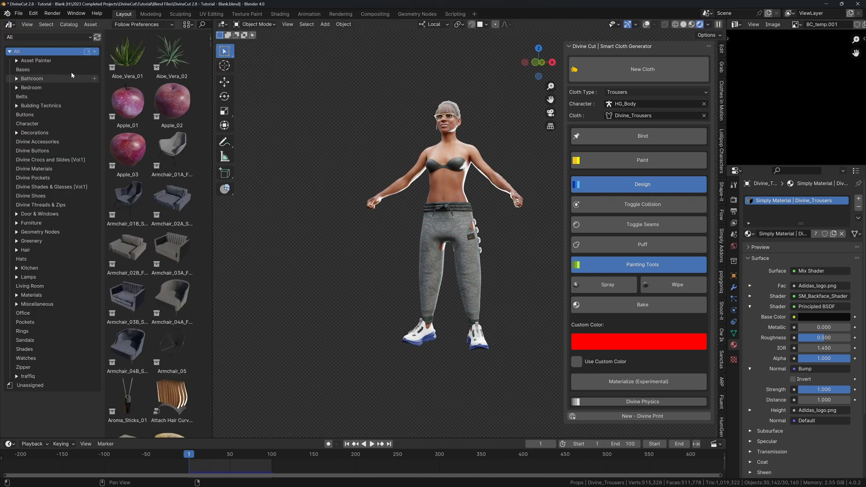
# Make the new area an asset browser on the Divine Assets library with a narrower catalog list.
pyautogui.click(30, 38)
pyautogui.click(36, 162)
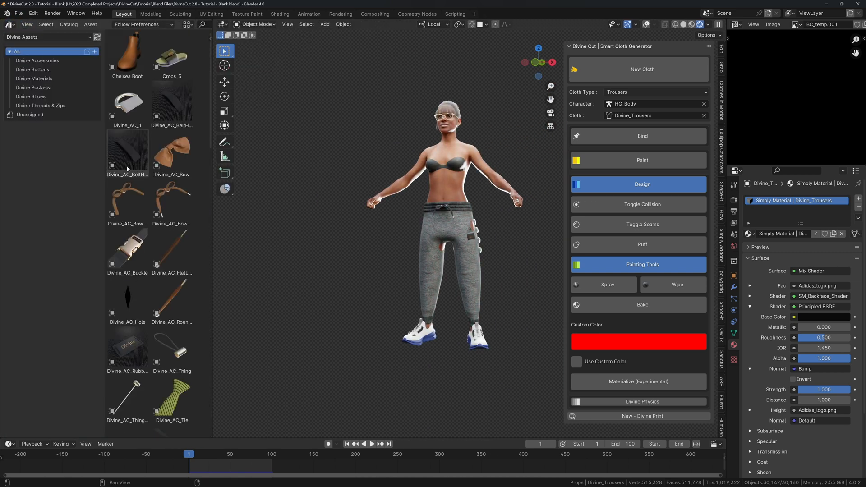
pyautogui.moveTo(105, 166); pyautogui.dragTo(72, 166)
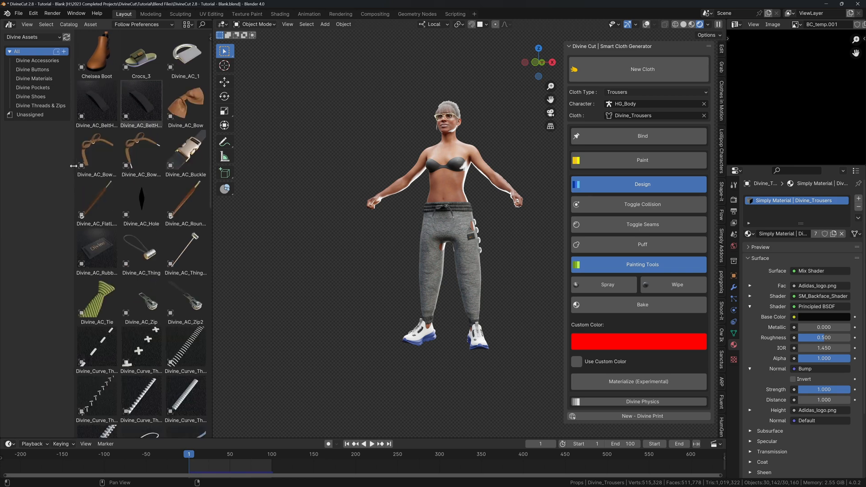
pyautogui.scroll(3, 379, 240)
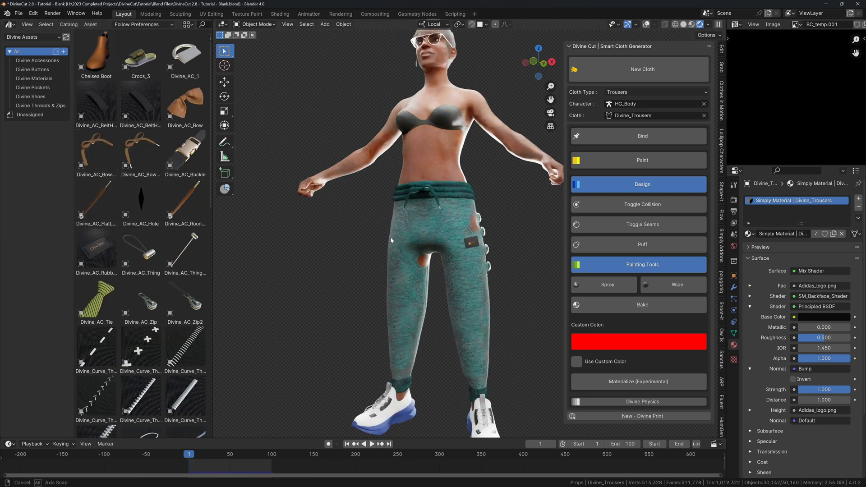
# Switch the viewport to solid shading with overlays on.
pyautogui.moveTo(391, 239); pyautogui.dragTo(429, 222, button='middle')
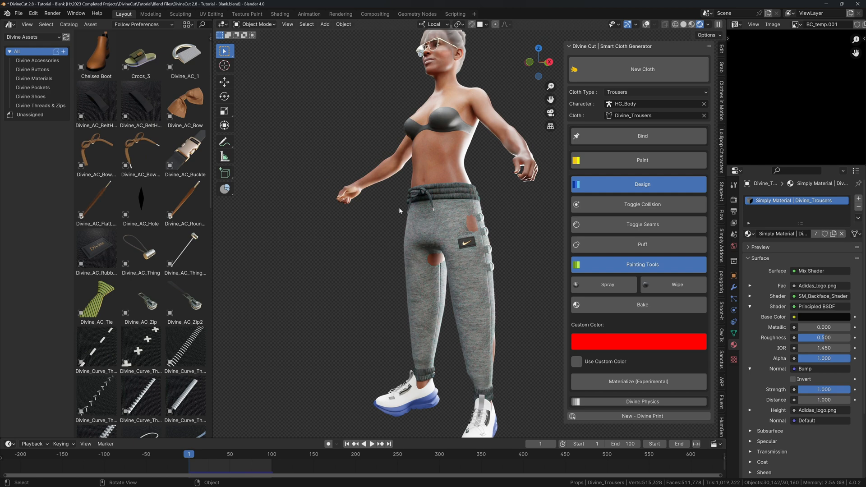
pyautogui.press('z')
pyautogui.click(451, 209)
pyautogui.hotkey('shift', 'alt', 'z')
pyautogui.moveTo(462, 214)
pyautogui.mouseDown(button='middle')
pyautogui.moveTo(445, 213)
pyautogui.moveTo(455, 217)
pyautogui.mouseUp(button='middle')
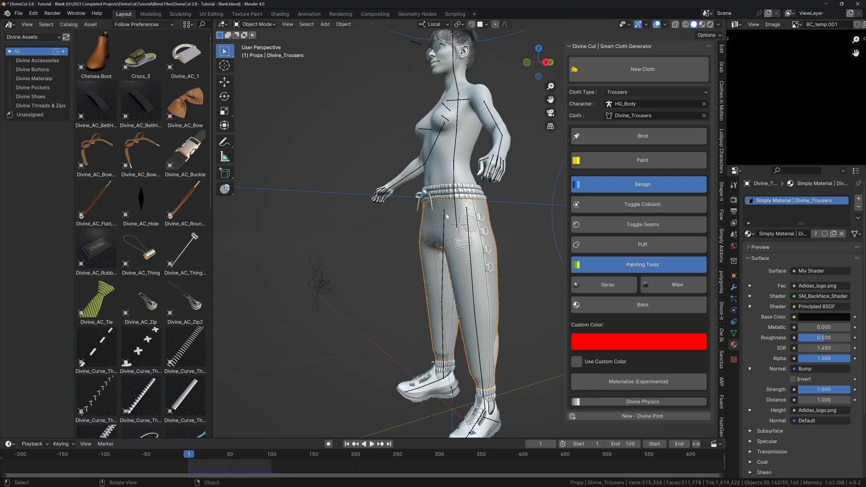
# Close the sidebar and check the trousers briefly in Edit Mode before returning to Object Mode.
pyautogui.press('n')
pyautogui.press('Tab')
pyautogui.scroll(3, 471, 209)
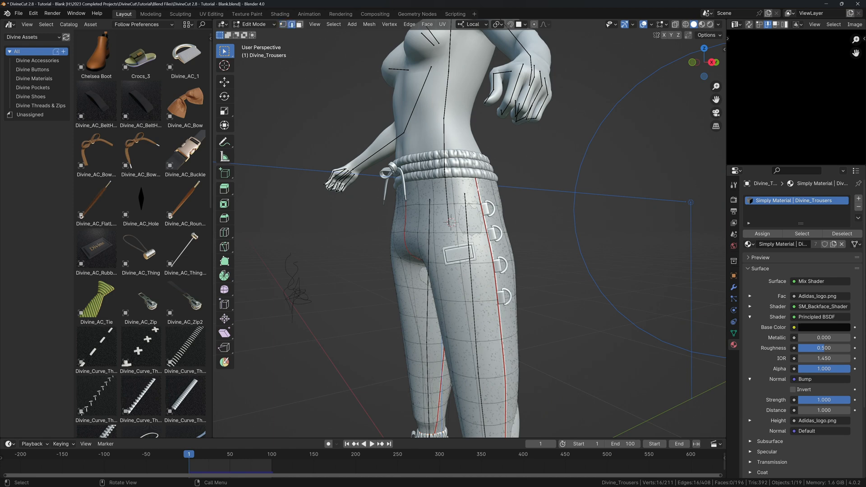
pyautogui.moveTo(477, 188)
pyautogui.mouseDown(button='middle')
pyautogui.moveTo(429, 191)
pyautogui.moveTo(494, 193)
pyautogui.moveTo(493, 202)
pyautogui.moveTo(502, 202)
pyautogui.moveTo(484, 180)
pyautogui.moveTo(495, 177)
pyautogui.moveTo(527, 193)
pyautogui.mouseUp(button='middle')
pyautogui.press('Tab')
pyautogui.scroll(-3, 494, 200)
# Preview rendered shading, then return to solid shading with overlays on.
pyautogui.press('z')
pyautogui.click(495, 155)
pyautogui.press('z')
pyautogui.click(545, 185)
pyautogui.hotkey('alt', 'shift', 'z')
# Drag the Divine_Curve_Thread_7 zipper asset onto the trousers' waistband.
pyautogui.scroll(3, 507, 186)
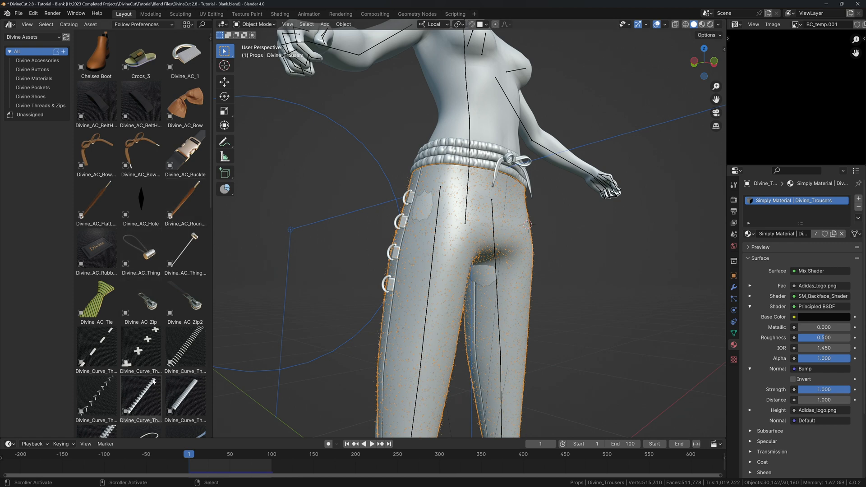
pyautogui.scroll(-2, 100, 395)
pyautogui.moveTo(100, 395); pyautogui.dragTo(457, 182)
# With snapping off, move the zip pull up onto the waistband.
pyautogui.scroll(8, 452, 195)
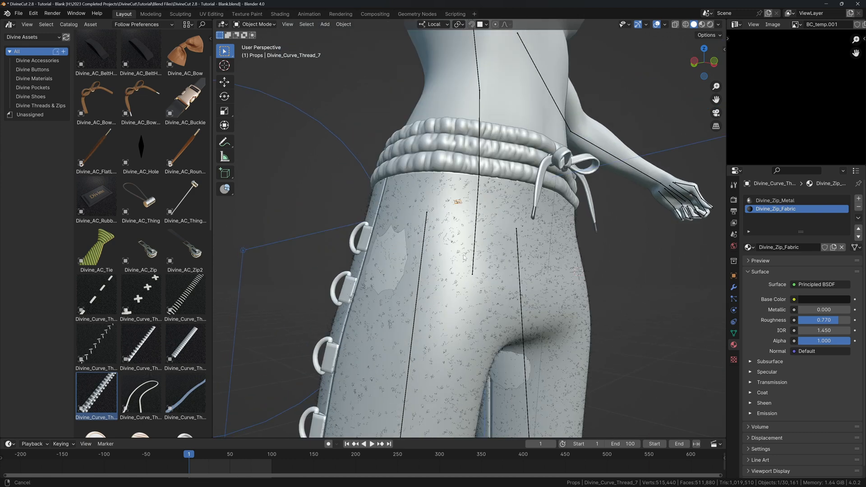
pyautogui.press('g')
pyautogui.click(460, 232)
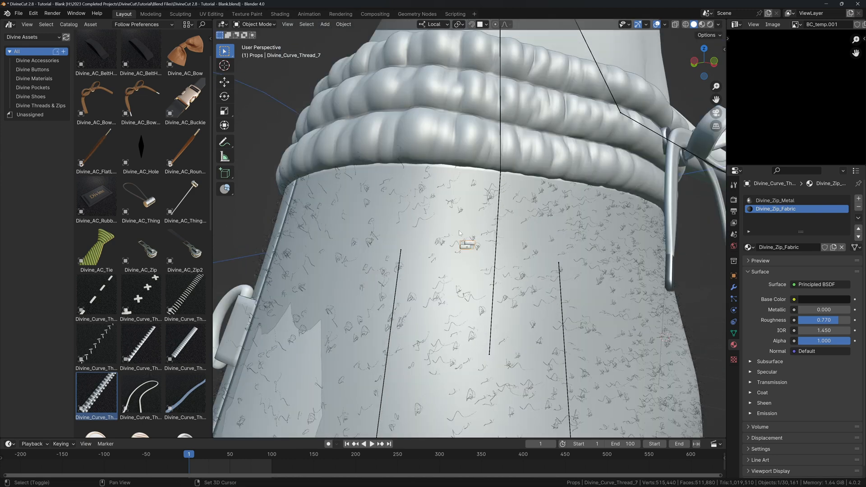
pyautogui.hotkey('shift', 'Tab')
pyautogui.press('n')
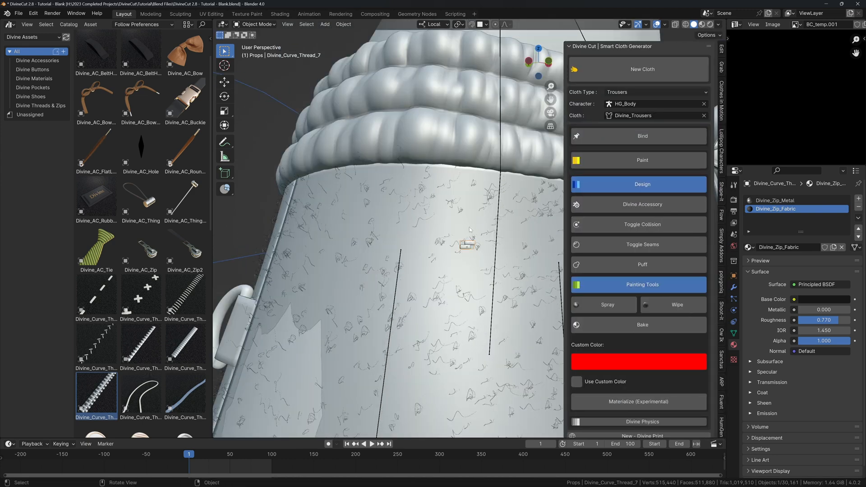
pyautogui.press('g')
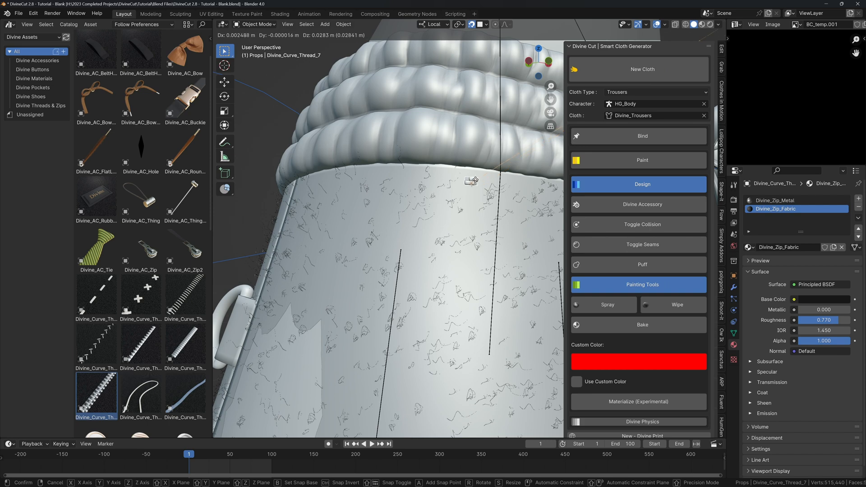
pyautogui.click(481, 171)
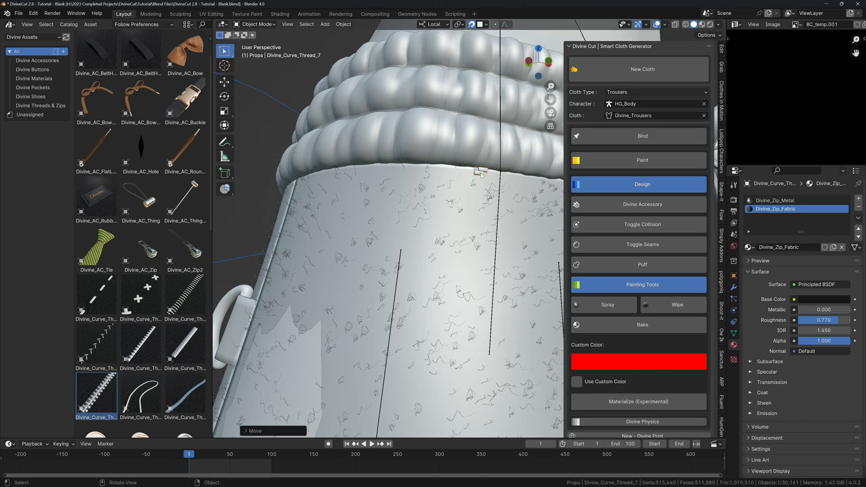
# Add a Divine Accessory zip thread curve with its top point at the waistband.
pyautogui.click(598, 204)
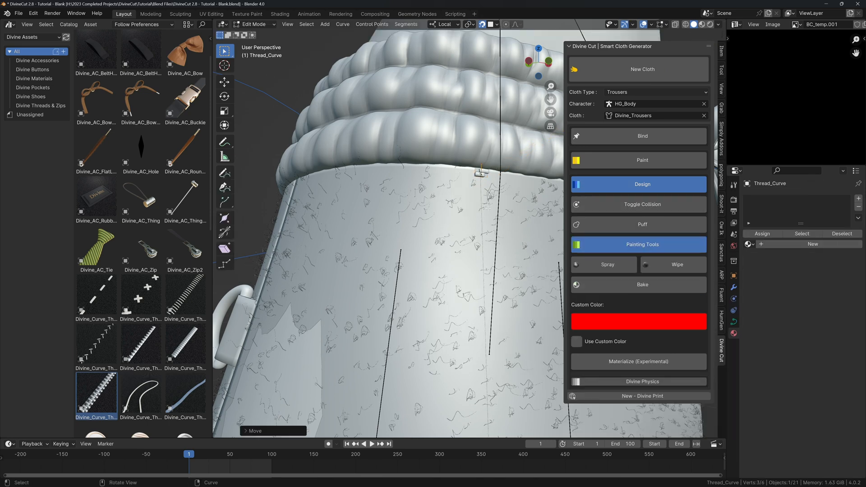
pyautogui.press('g')
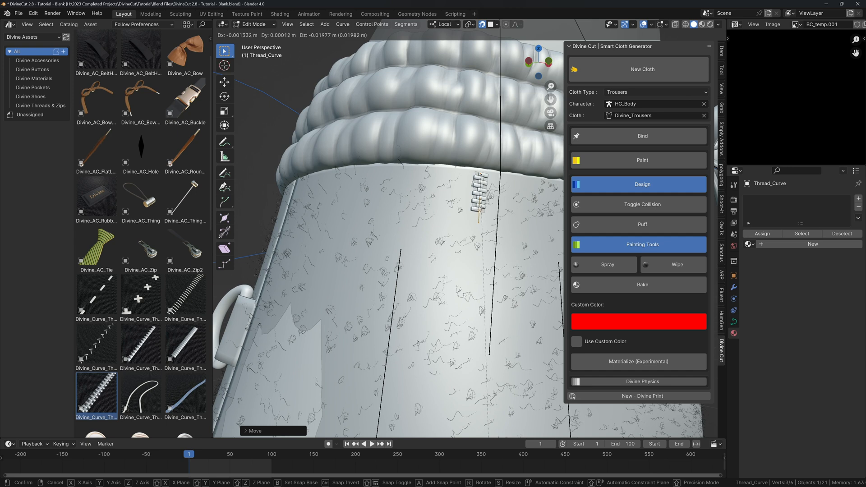
pyautogui.click(478, 212)
pyautogui.click(482, 173)
pyautogui.press('g')
pyautogui.click(482, 167)
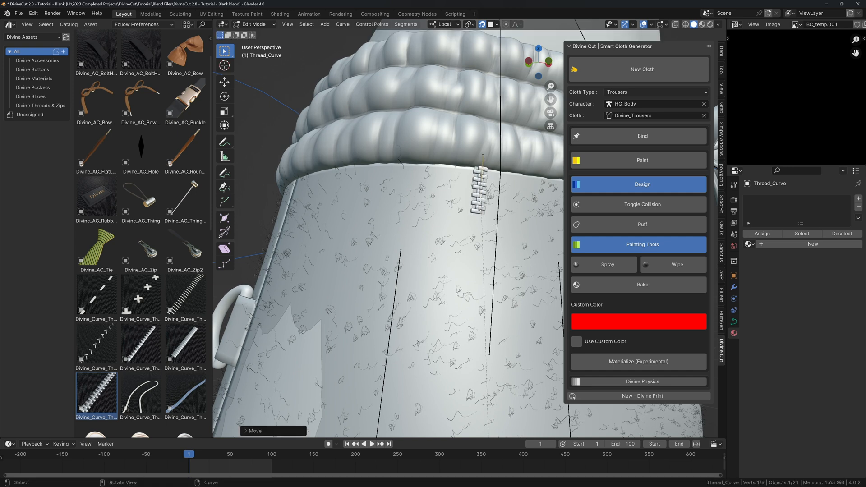
pyautogui.click(481, 197)
pyautogui.press('g')
pyautogui.click(480, 210)
# Extrude four zip curve points down and to the left along the thigh.
pyautogui.press('e')
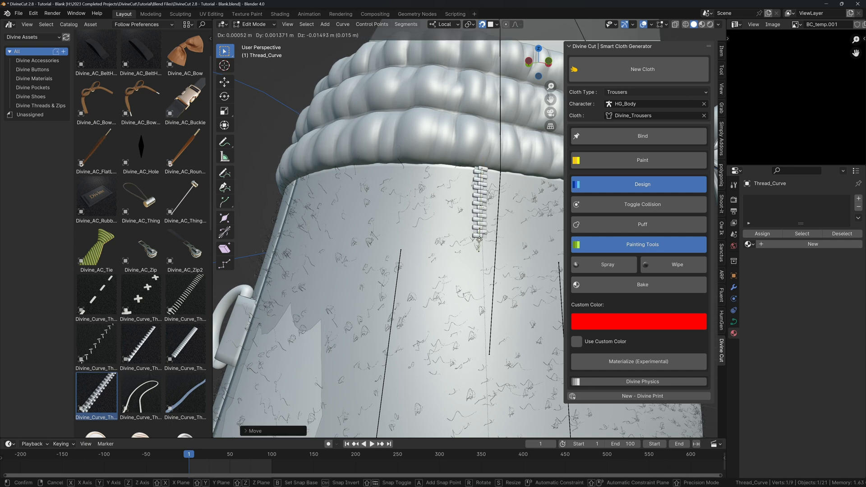
pyautogui.click(466, 271)
pyautogui.press('e')
pyautogui.click(451, 304)
pyautogui.press('e')
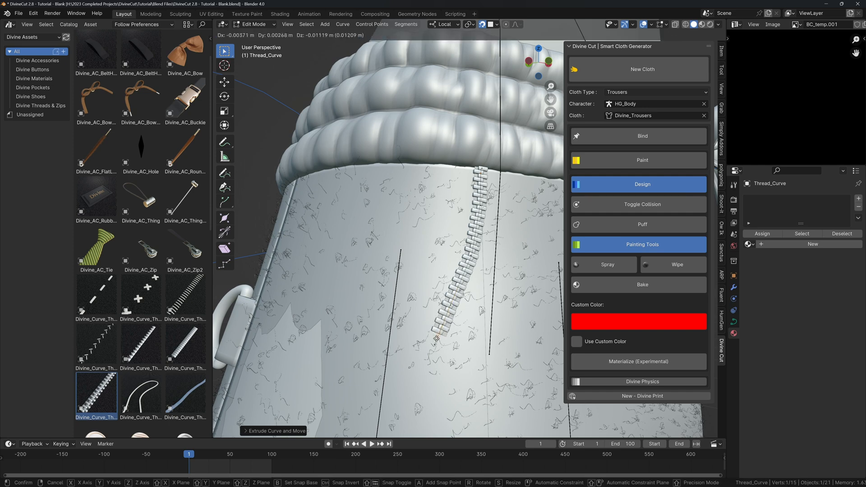
pyautogui.click(427, 346)
pyautogui.press('e')
pyautogui.click(385, 402)
# Tilt the zip's last segment and the adjacent control point.
pyautogui.moveTo(389, 401); pyautogui.dragTo(395, 328, button='middle')
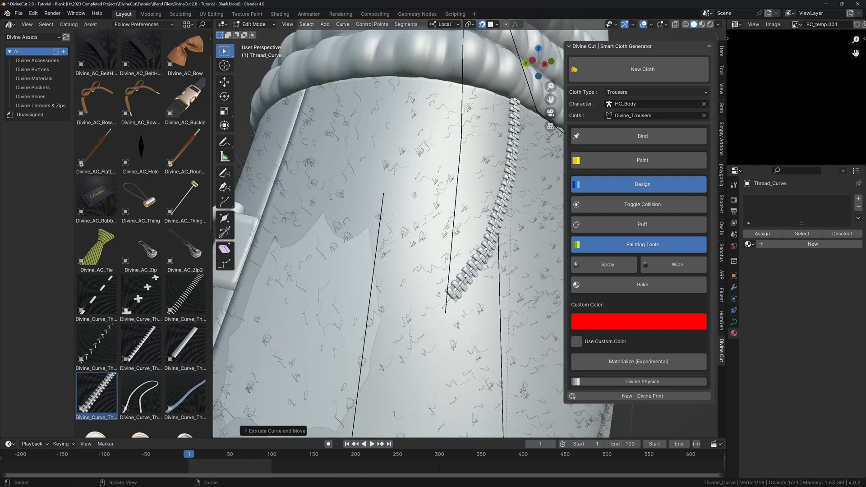
pyautogui.press('n')
pyautogui.scroll(-2, 397, 323)
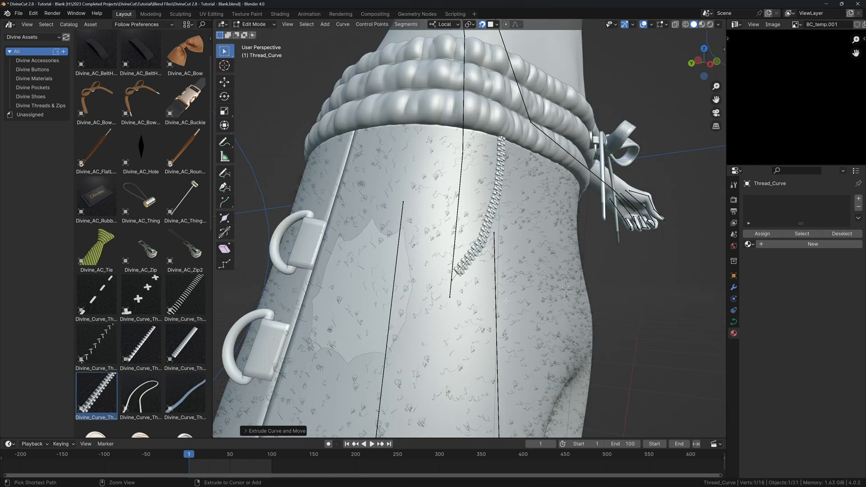
pyautogui.hotkey('ctrl', 't')
pyautogui.click(492, 267)
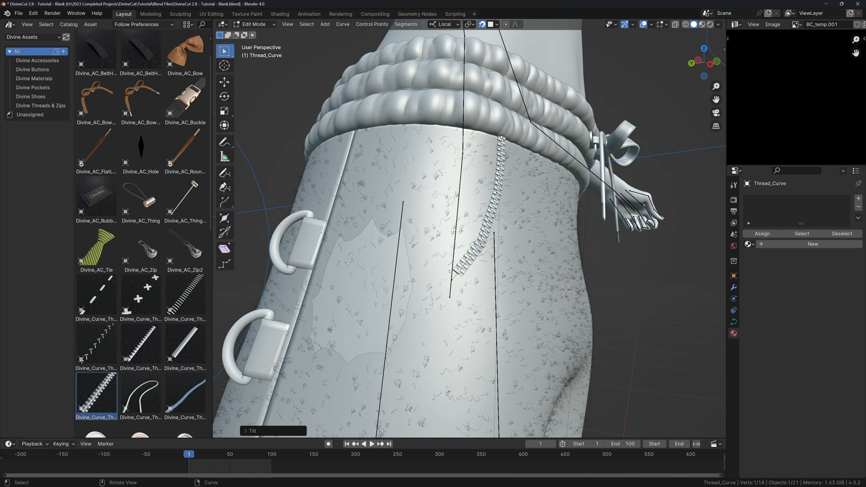
pyautogui.click(480, 244)
pyautogui.moveTo(484, 247); pyautogui.dragTo(491, 259, button='middle')
pyautogui.hotkey('ctrl', 't')
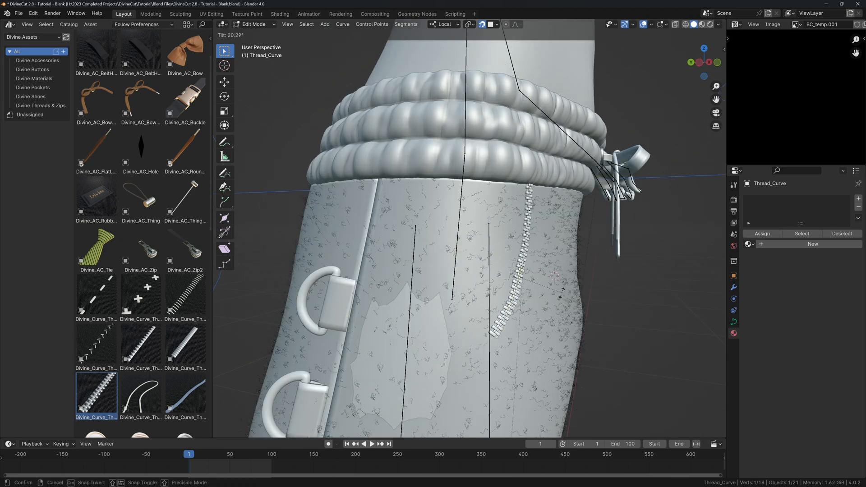
pyautogui.click(561, 293)
# Extrude four more zip segments leftward, ending at the side D-ring.
pyautogui.click(494, 333)
pyautogui.press('e')
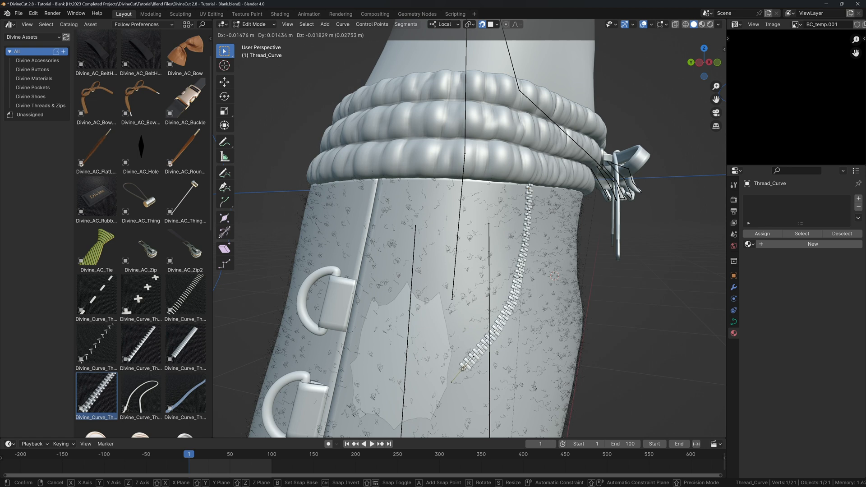
pyautogui.click(463, 368)
pyautogui.press('e')
pyautogui.click(435, 383)
pyautogui.press('e')
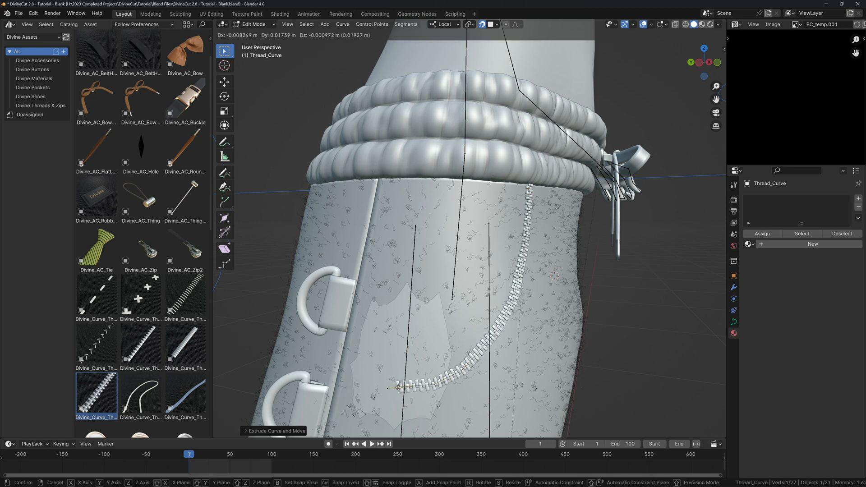
pyautogui.click(387, 389)
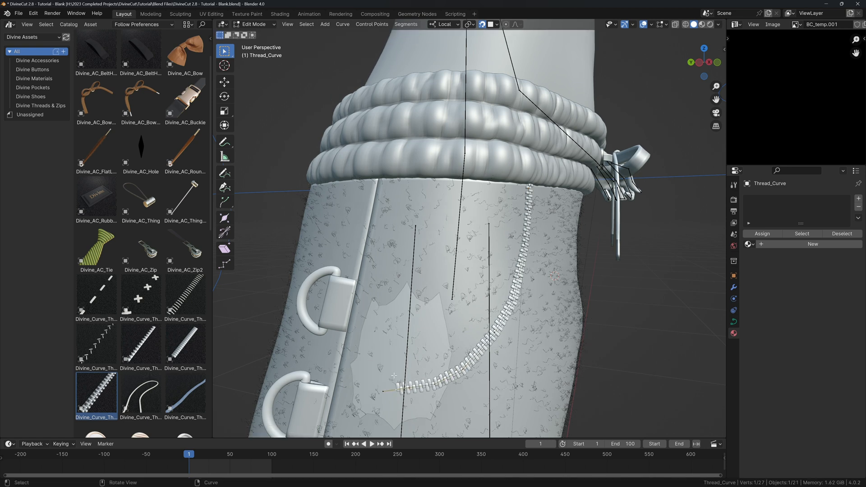
pyautogui.press('e')
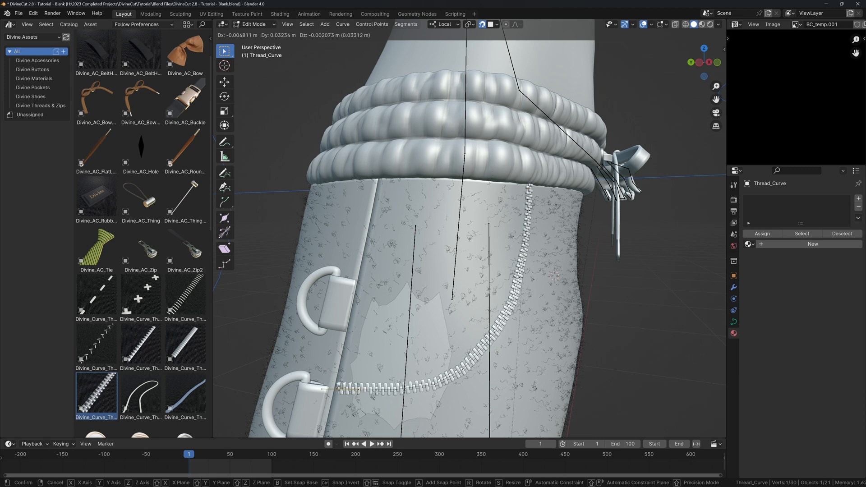
pyautogui.click(341, 384)
# Tilt the zip's end point and subdivide the gap before the D-ring.
pyautogui.hotkey('ctrl', 't')
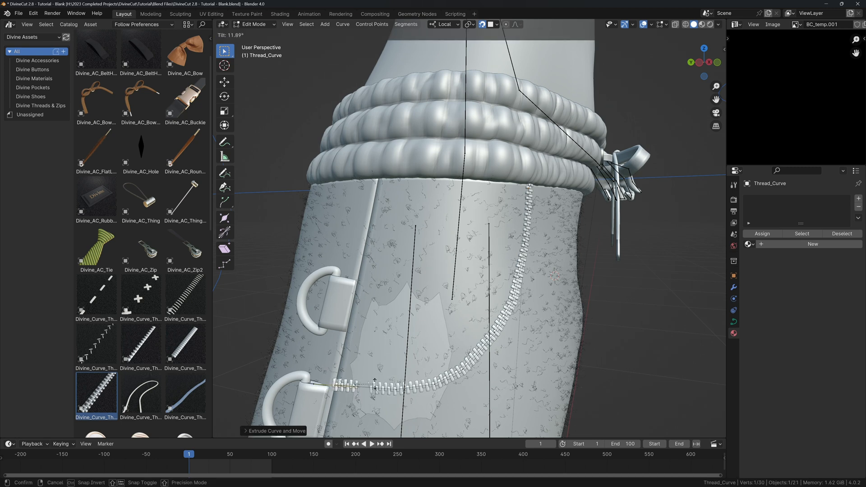
pyautogui.click(390, 404)
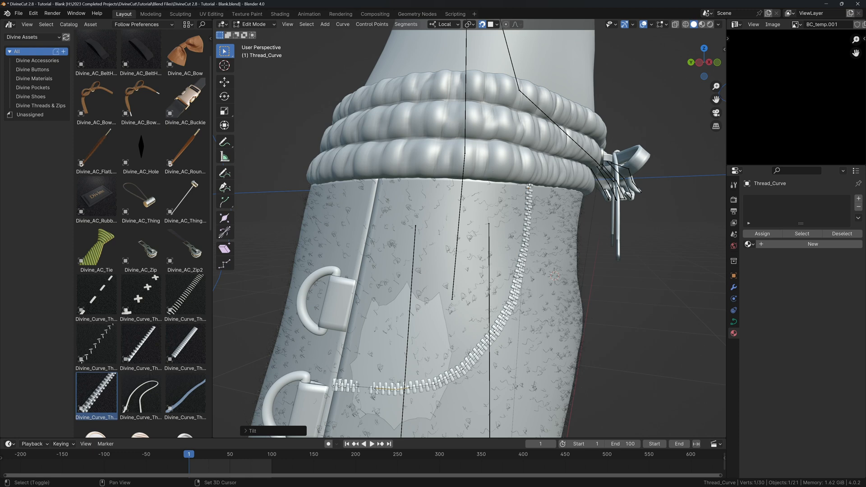
pyautogui.keyDown('shift'); pyautogui.click(334, 385); pyautogui.keyUp('shift')
pyautogui.rightClick(338, 386)
pyautogui.click(336, 266)
pyautogui.click(365, 387)
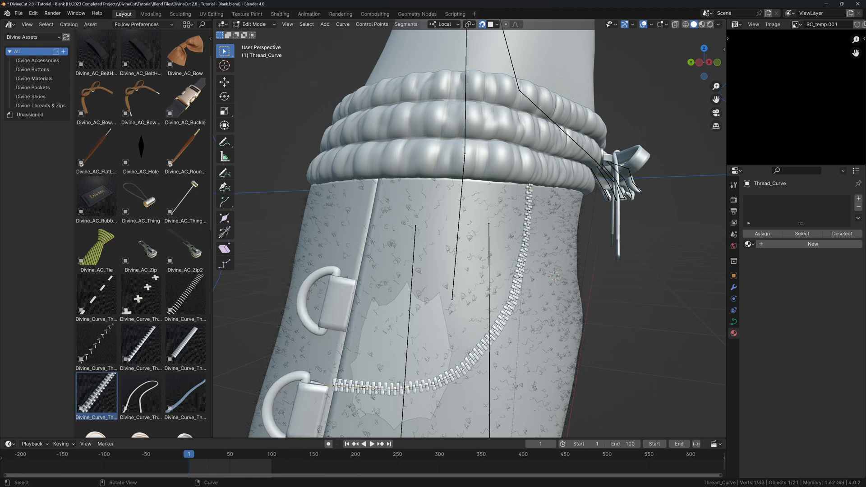
# Set the zip curve's handles to Smooth.
pyautogui.moveTo(393, 390); pyautogui.dragTo(401, 378, button='middle')
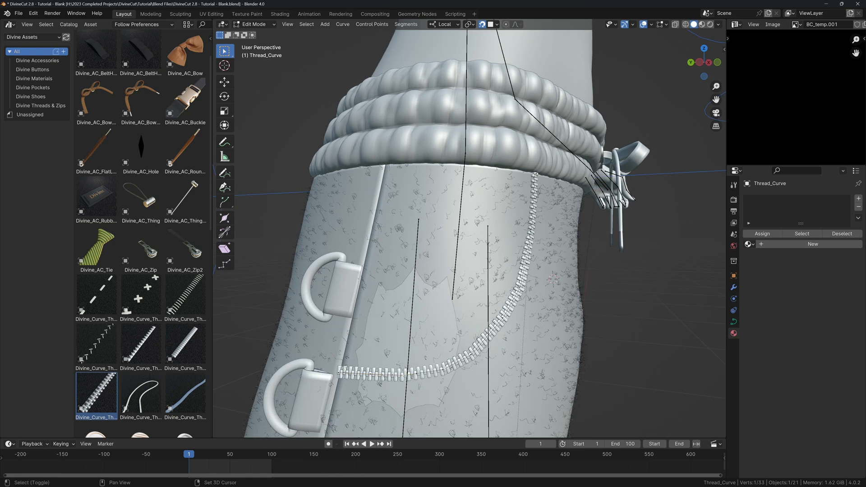
pyautogui.moveTo(401, 378); pyautogui.dragTo(464, 309, button='middle')
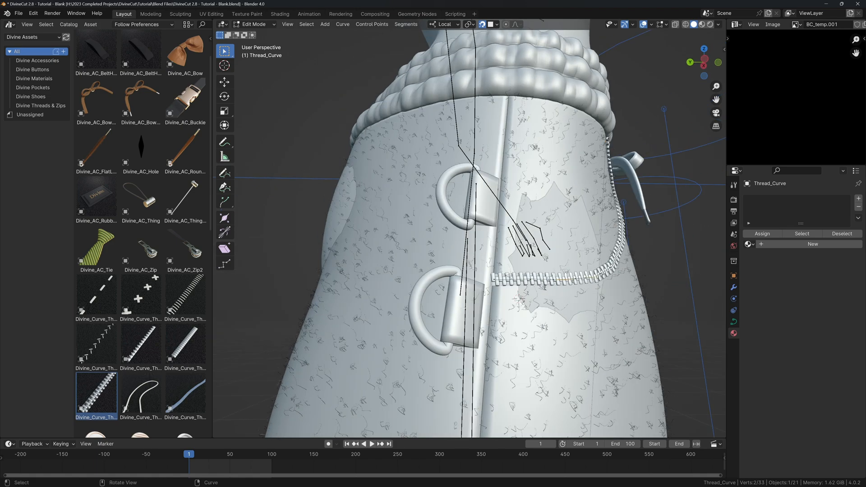
pyautogui.moveTo(561, 267); pyautogui.dragTo(452, 296, button='middle')
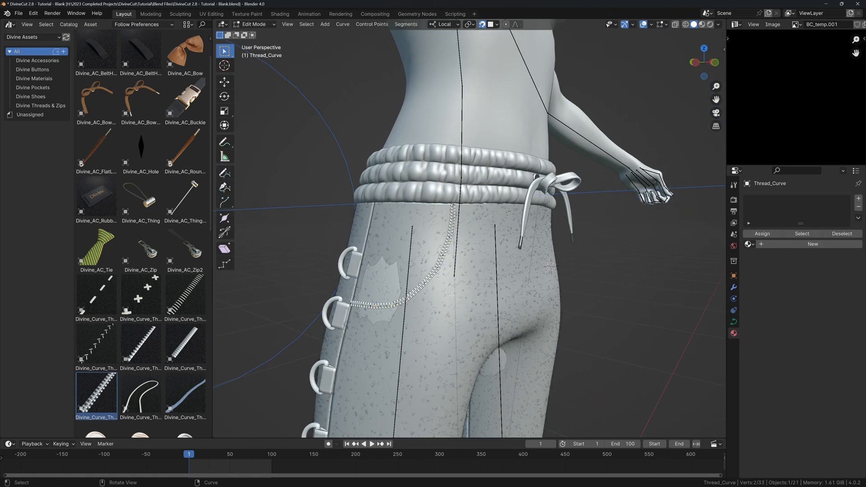
pyautogui.rightClick(452, 296)
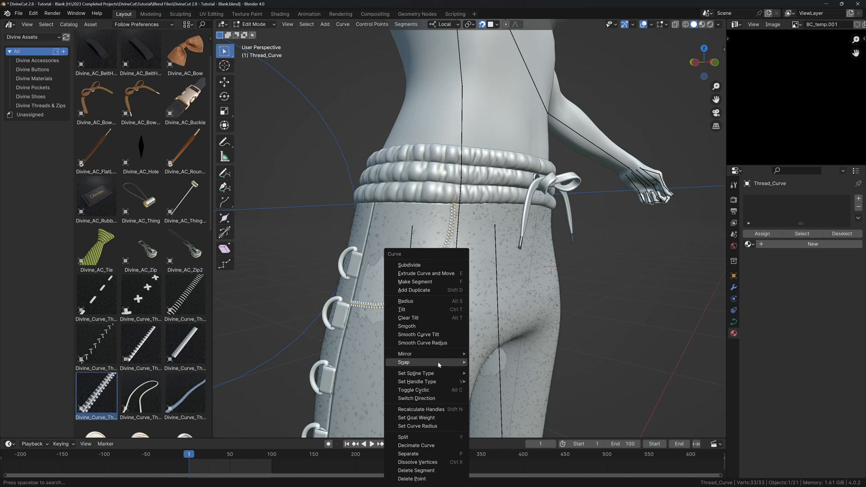
pyautogui.moveTo(437, 377)
pyautogui.click(481, 379)
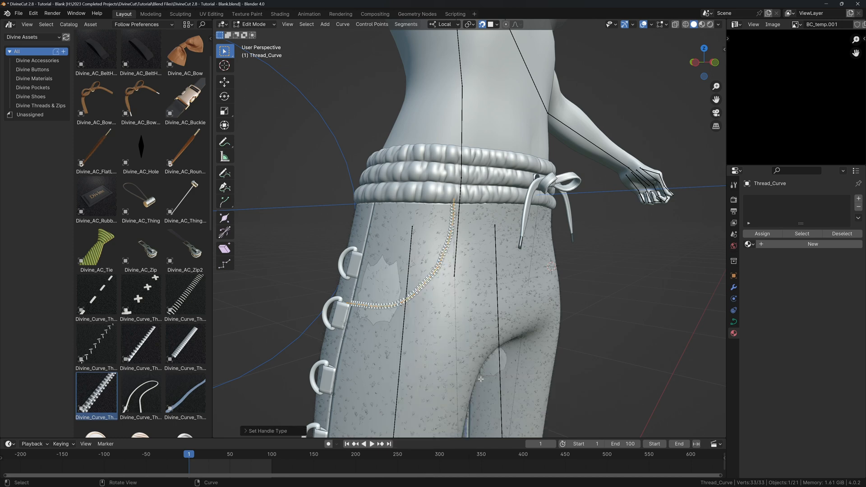
# Nudge one zip point to refine the arc, then return to object mode.
pyautogui.click(436, 257)
pyautogui.scroll(5, 436, 257)
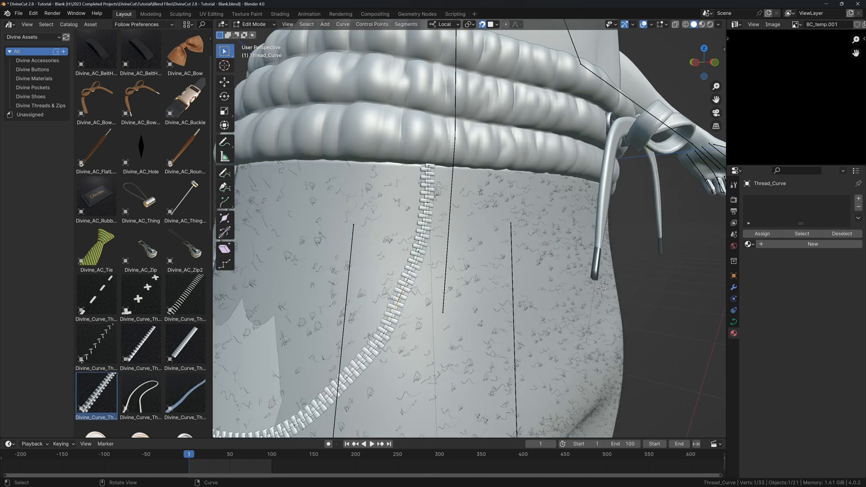
pyautogui.press('g')
pyautogui.click(436, 257)
pyautogui.scroll(-4, 437, 257)
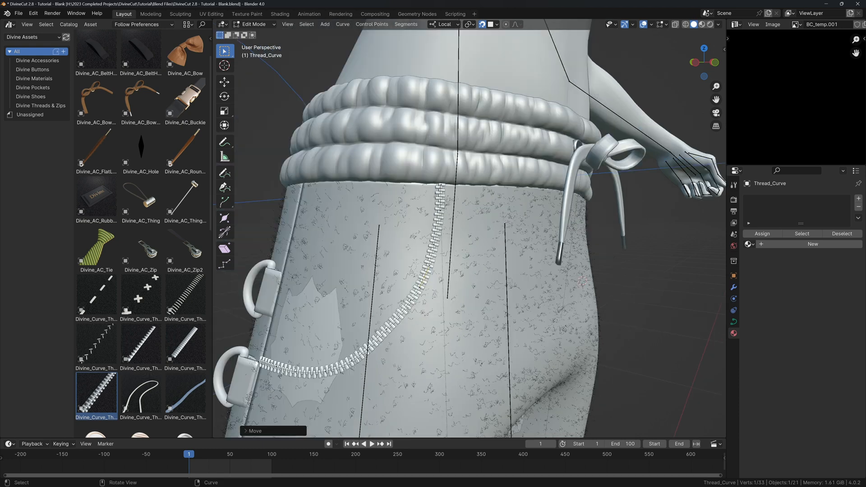
pyautogui.scroll(-2, 429, 281)
pyautogui.moveTo(429, 280); pyautogui.dragTo(435, 282, button='middle')
pyautogui.scroll(2, 435, 281)
pyautogui.press('q')
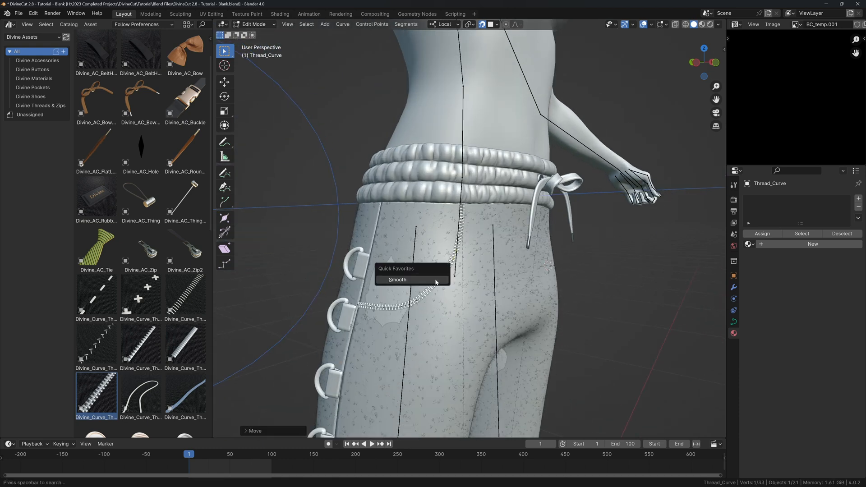
pyautogui.press('Tab')
pyautogui.scroll(-2, 434, 255)
pyautogui.scroll(4, 434, 254)
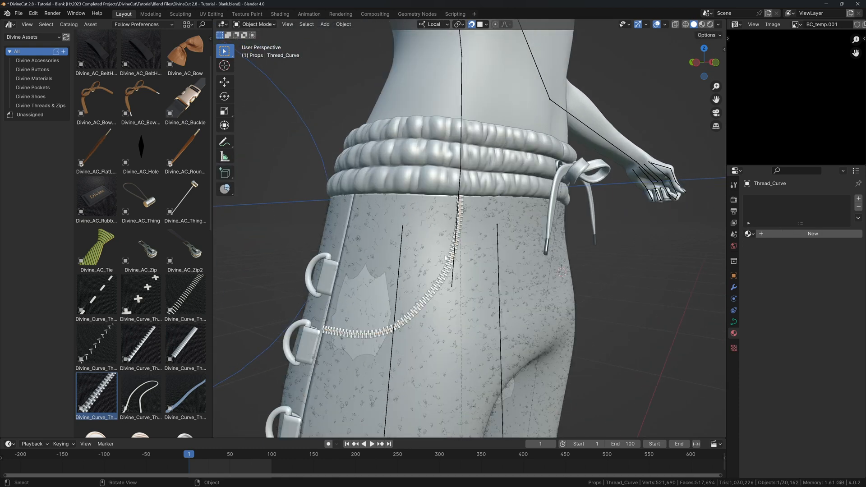
pyautogui.press('z')
pyautogui.click(443, 204)
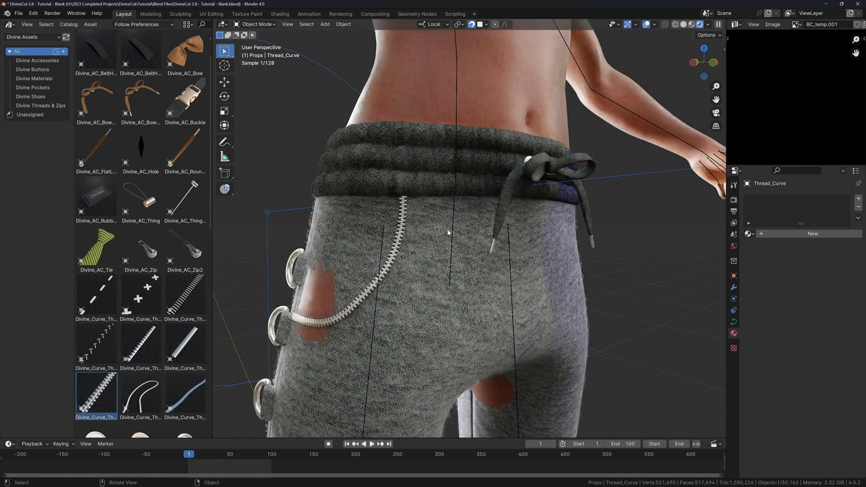
pyautogui.scroll(-2, 414, 233)
pyautogui.scroll(3, 405, 232)
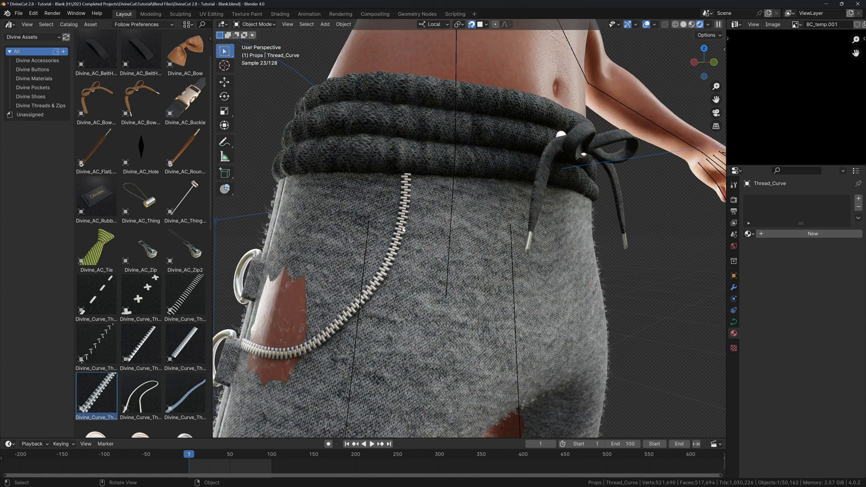
pyautogui.click(402, 228)
pyautogui.press('z')
pyautogui.click(444, 227)
pyautogui.click(405, 218)
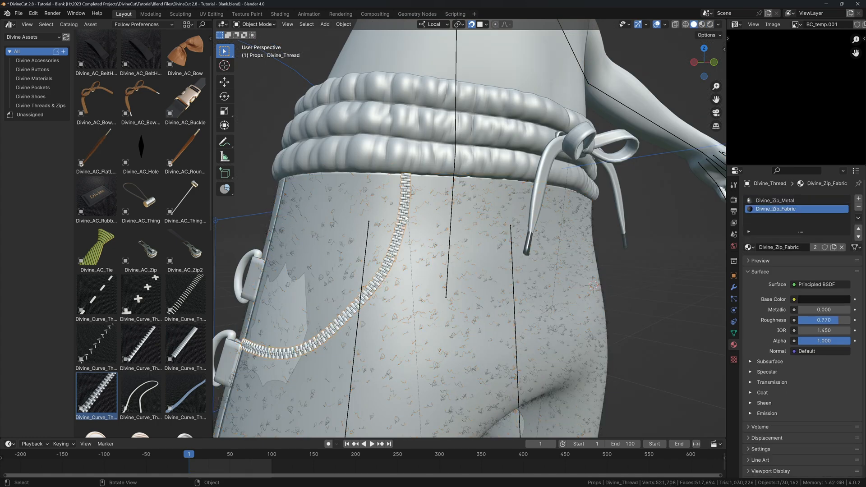
pyautogui.moveTo(405, 218); pyautogui.dragTo(672, 252, button='middle')
# Add a Mirror modifier to Divine_Thread with Divine_Trousers as the mirror object.
pyautogui.click(733, 287)
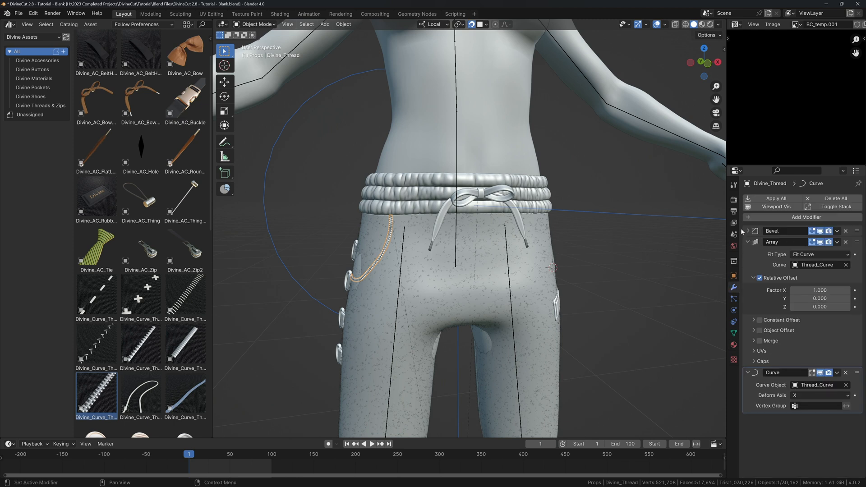
pyautogui.click(749, 230)
pyautogui.click(748, 242)
pyautogui.click(758, 217)
pyautogui.write('mirror')
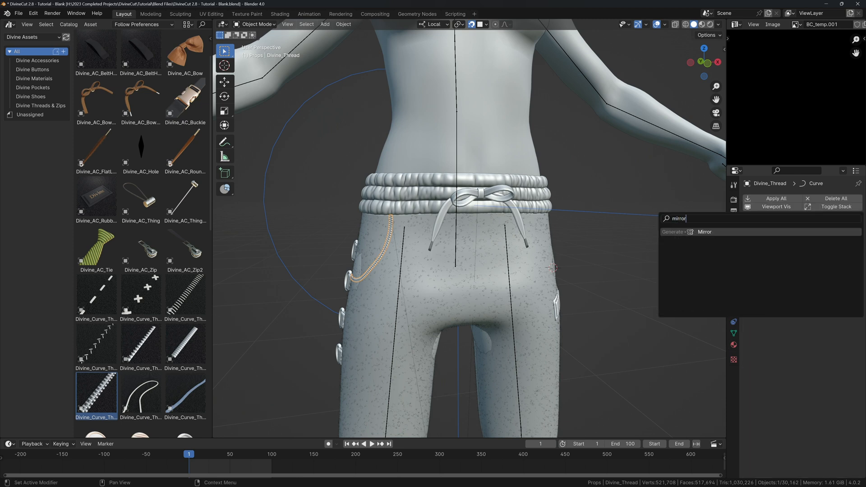
pyautogui.press('Return')
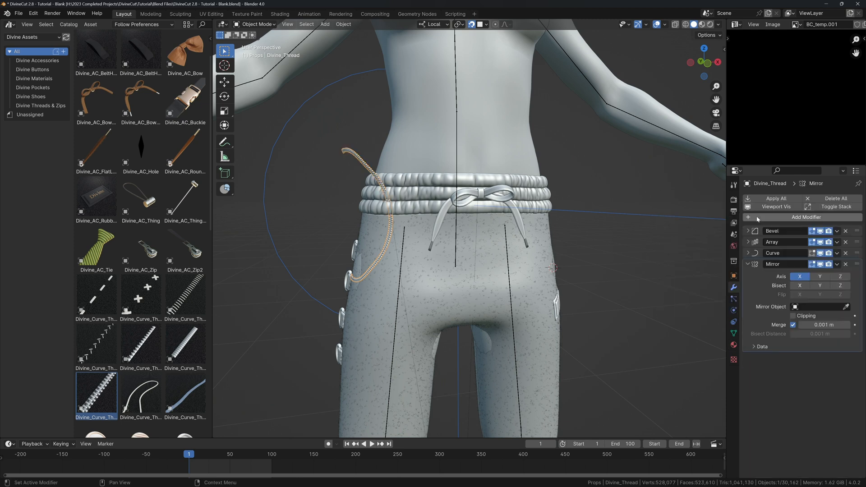
pyautogui.click(846, 307)
pyautogui.click(494, 268)
pyautogui.moveTo(493, 268); pyautogui.dragTo(388, 264, button='middle')
# Bind the thread to the trousers surface from the Divine Cut panel.
pyautogui.press('n')
pyautogui.click(588, 140)
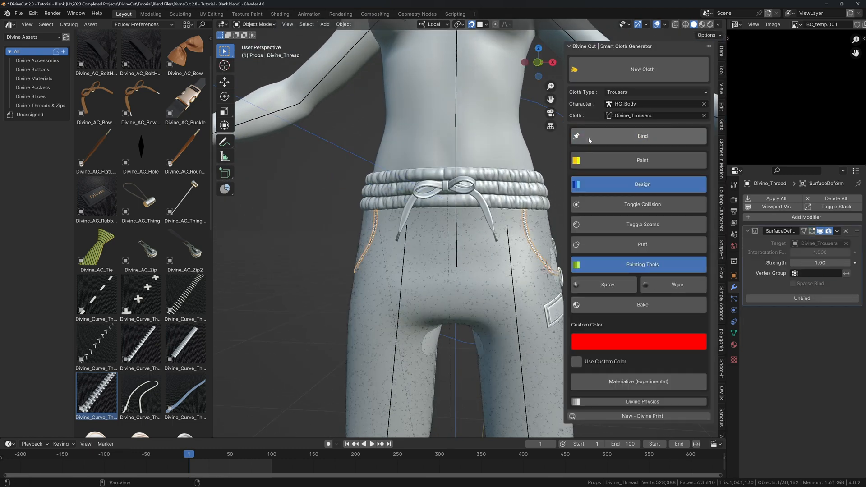
pyautogui.click(640, 184)
pyautogui.moveTo(501, 226)
pyautogui.mouseDown(button='middle')
pyautogui.moveTo(471, 222)
pyautogui.moveTo(471, 207)
pyautogui.moveTo(428, 203)
pyautogui.mouseUp(button='middle')
# Preview the trousers in Rendered shading with overlays hidden.
pyautogui.hotkey('shift', 'Tab')
pyautogui.press('z')
pyautogui.click(478, 185)
pyautogui.hotkey('shift', 'alt', 'z')
pyautogui.scroll(2, 461, 213)
# Jump to frame 52 and inspect the trousers on the walking character.
pyautogui.scroll(-3, 389, 291)
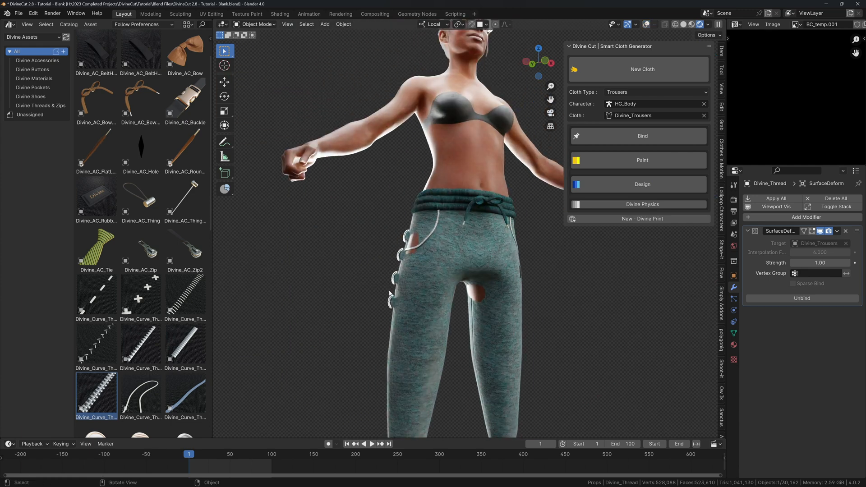
pyautogui.click(232, 457)
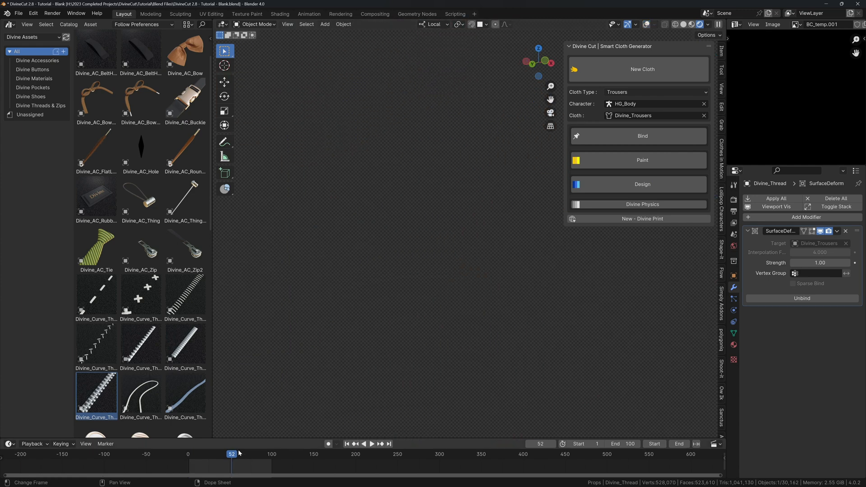
pyautogui.scroll(-7, 388, 326)
pyautogui.moveTo(421, 300)
pyautogui.mouseDown(button='middle')
pyautogui.moveTo(401, 302)
pyautogui.moveTo(425, 309)
pyautogui.moveTo(383, 305)
pyautogui.moveTo(379, 279)
pyautogui.moveTo(415, 306)
pyautogui.mouseUp(button='middle')
pyautogui.press('KP_Decimal')
pyautogui.scroll(-2, 383, 306)
pyautogui.scroll(-3, 414, 304)
pyautogui.moveTo(426, 268); pyautogui.dragTo(464, 258, button='middle')
pyautogui.scroll(-3, 463, 259)
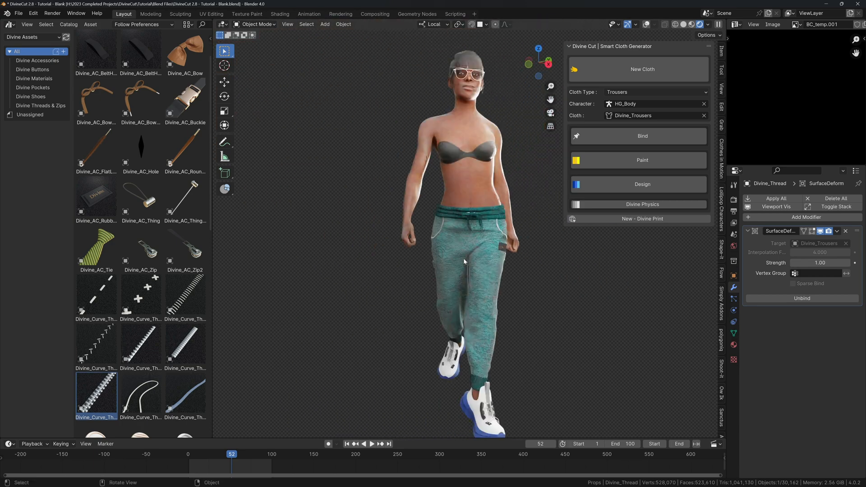
# Return to frame 1 in Solid shading with overlays on, and select HG_Body.
pyautogui.hotkey('shift', 'Left')
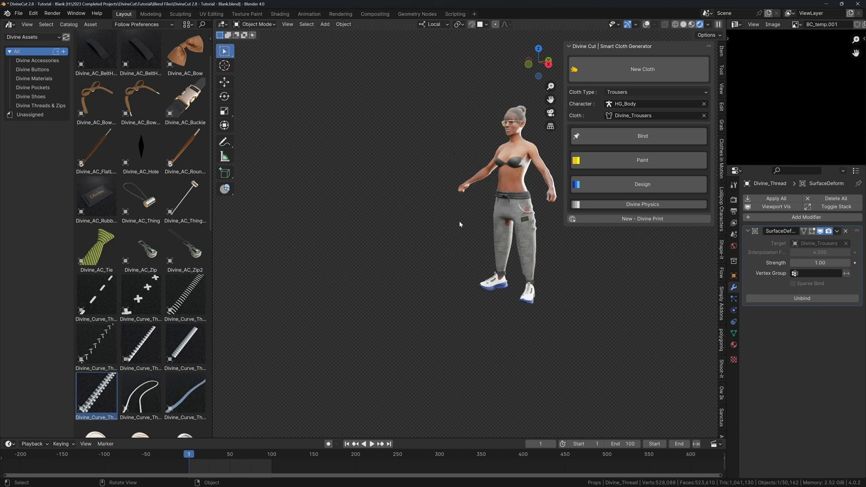
pyautogui.moveTo(459, 221)
pyautogui.mouseDown(button='middle')
pyautogui.moveTo(517, 223)
pyautogui.moveTo(487, 255)
pyautogui.mouseUp(button='middle')
pyautogui.press('z')
pyautogui.click(563, 223)
pyautogui.hotkey('shift', 'alt', 'z')
pyautogui.click(488, 256)
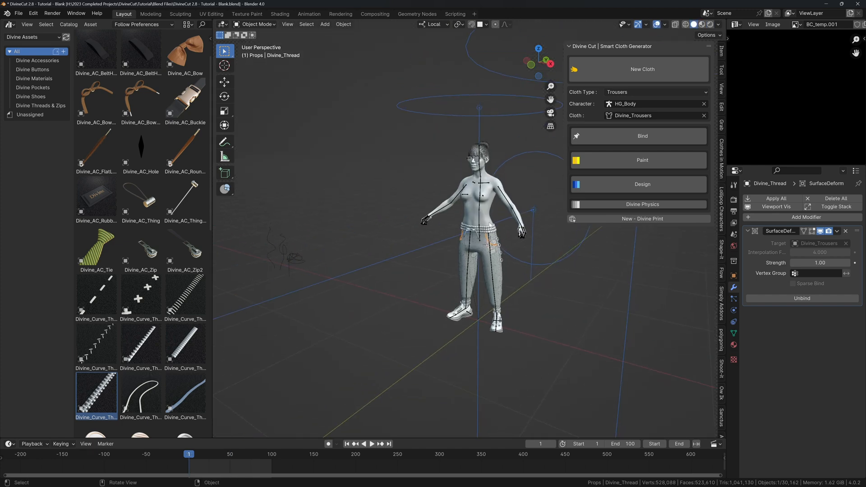
pyautogui.click(618, 92)
# Start a new Top cloth rig and fit the Pelvis and Neck points to the body.
pyautogui.click(625, 103)
pyautogui.click(625, 69)
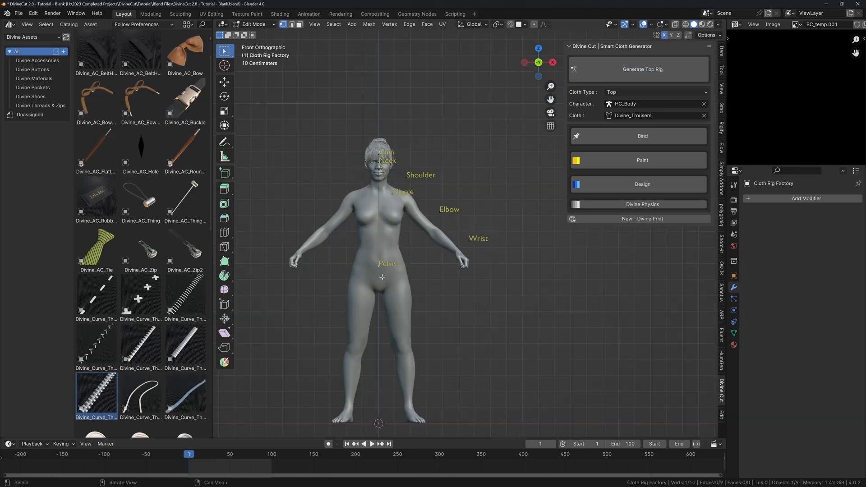
pyautogui.moveTo(382, 265); pyautogui.dragTo(382, 277)
pyautogui.click(380, 166)
pyautogui.press('g')
pyautogui.click(391, 187)
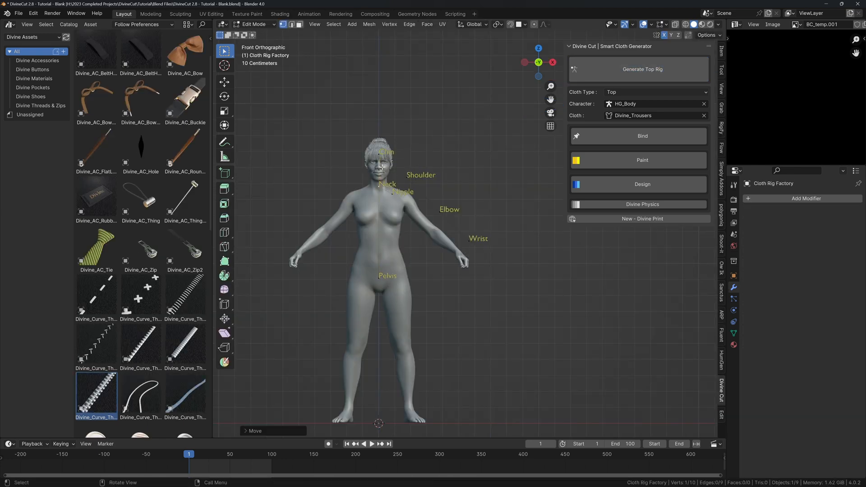
# Place the Chin, Nipple and Shoulder points on the figure's matching landmarks.
pyautogui.click(385, 163)
pyautogui.press('g')
pyautogui.click(388, 193)
pyautogui.click(391, 194)
pyautogui.press('g')
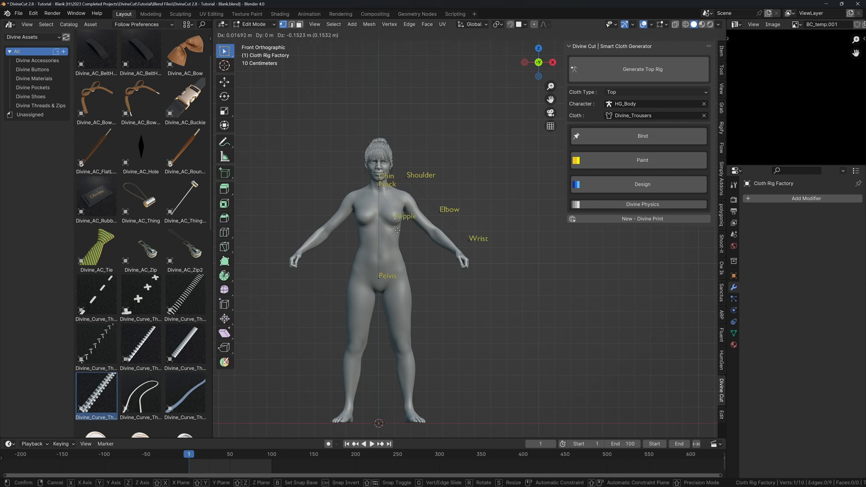
pyautogui.click(395, 219)
pyautogui.click(407, 198)
pyautogui.press('g')
pyautogui.click(407, 201)
# Place the Elbow and Wrist points, then generate the top rig body circles.
pyautogui.click(436, 209)
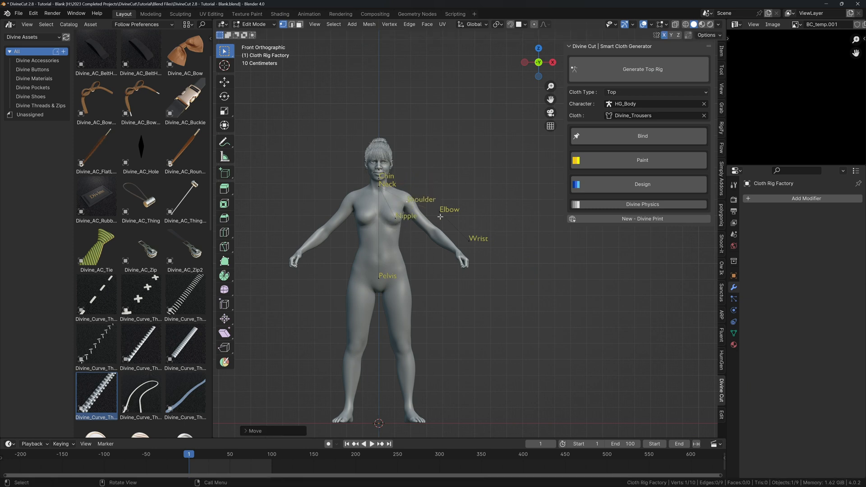
pyautogui.press('g')
pyautogui.click(409, 263)
pyautogui.click(469, 239)
pyautogui.press('g')
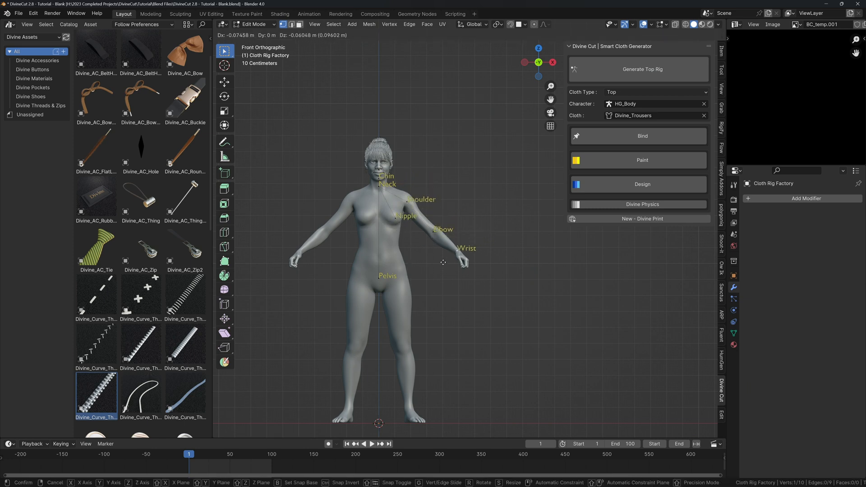
pyautogui.click(456, 248)
pyautogui.click(598, 72)
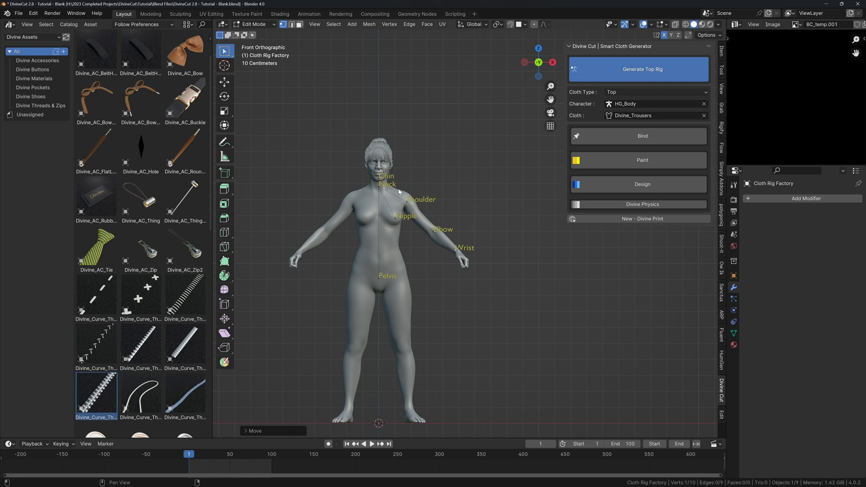
# Widen the WaistCircle and raise it straight up to the waist.
pyautogui.click(412, 277)
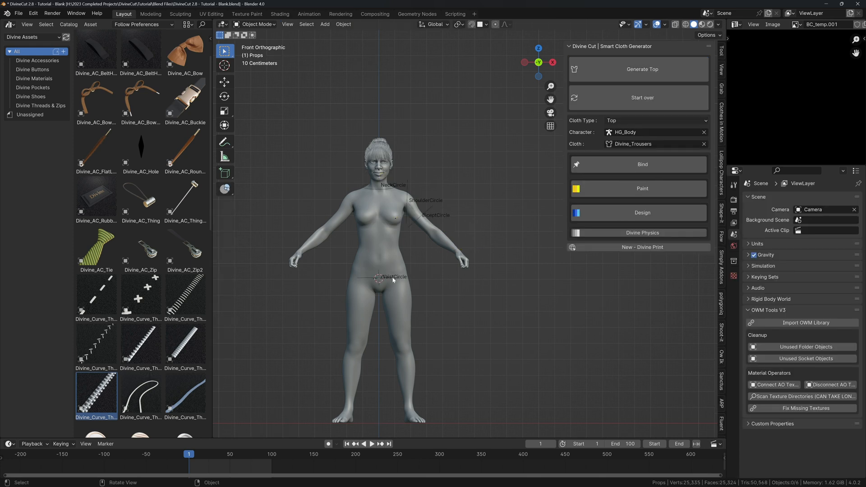
pyautogui.press('s')
pyautogui.click(429, 278)
pyautogui.press('g')
pyautogui.press('z')
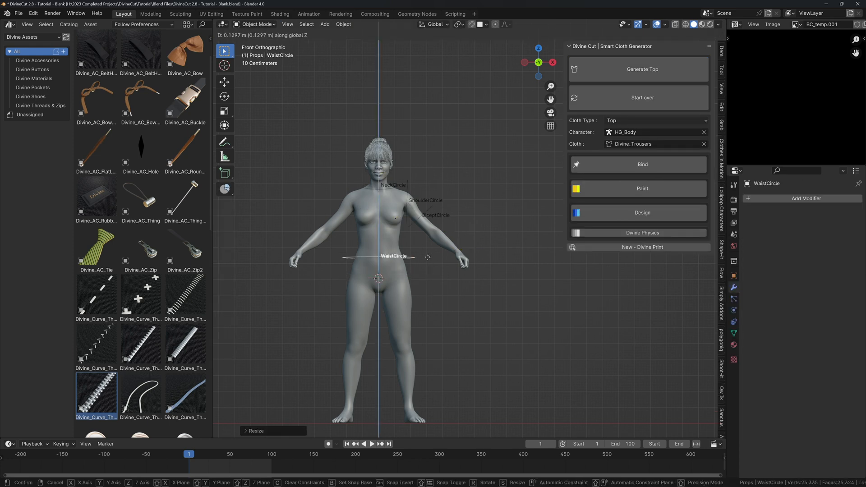
pyautogui.click(425, 239)
# In right side view, slim the WaistCircle front-to-back and tilt it to the body.
pyautogui.moveTo(425, 239); pyautogui.dragTo(424, 241, button='middle')
pyautogui.press('KP_3')
pyautogui.press('KP_Decimal')
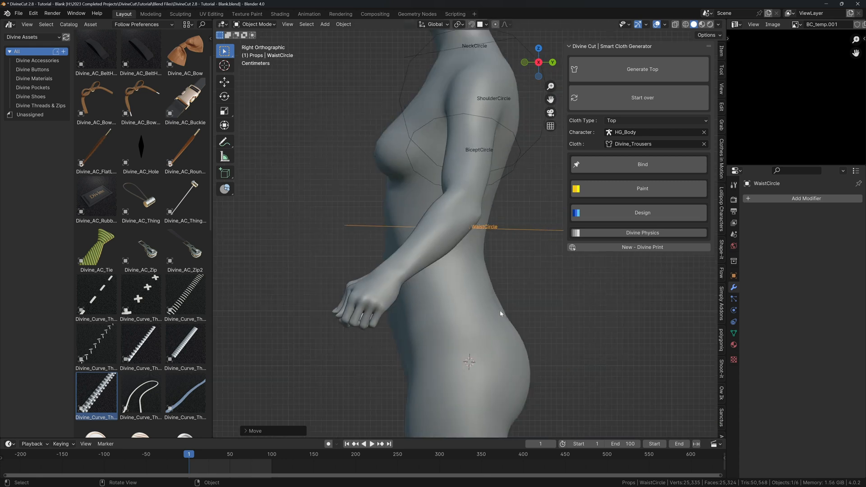
pyautogui.press('s')
pyautogui.press('y')
pyautogui.click(527, 289)
pyautogui.press('r')
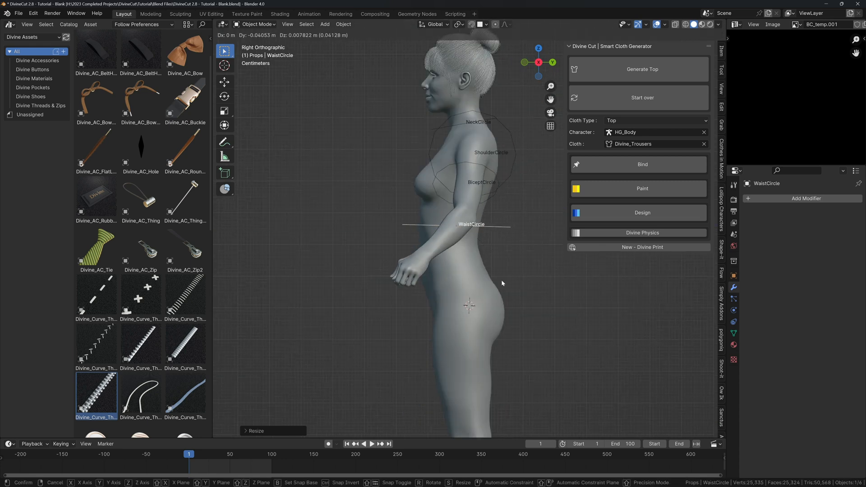
pyautogui.click(503, 262)
# In front view, shrink the NeckCircle to fit around the neck.
pyautogui.press('KP_1')
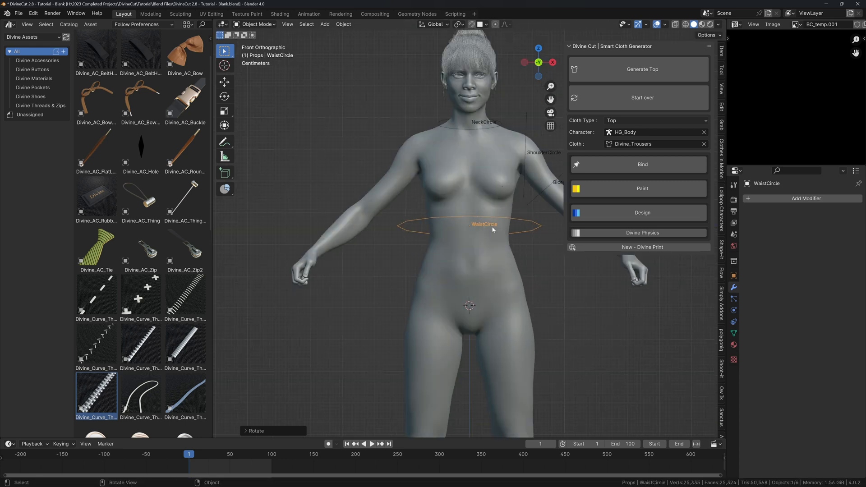
pyautogui.click(496, 124)
pyautogui.press('s')
pyautogui.click(511, 141)
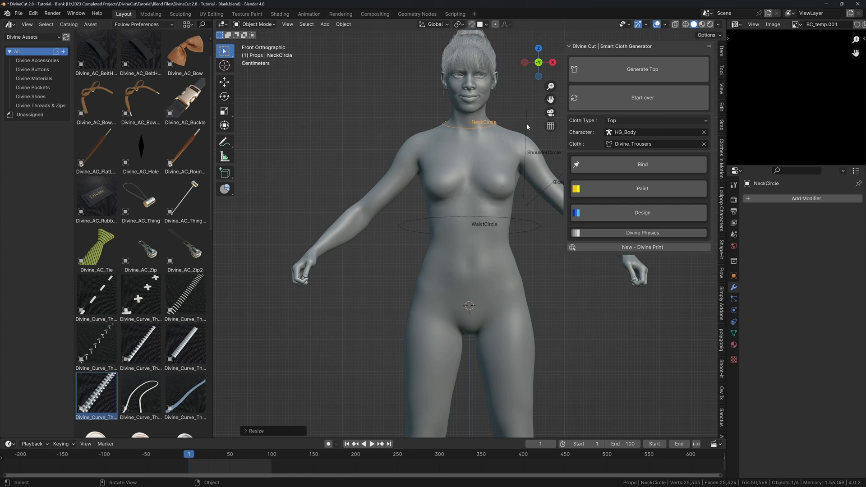
# Join areas to close the asset browser, then tilt and place the ShoulderCircle.
pyautogui.keyDown('shift'); pyautogui.moveTo(526, 124); pyautogui.dragTo(495, 139, button='middle'); pyautogui.keyUp('shift')
pyautogui.click(495, 160)
pyautogui.rightClick(212, 162)
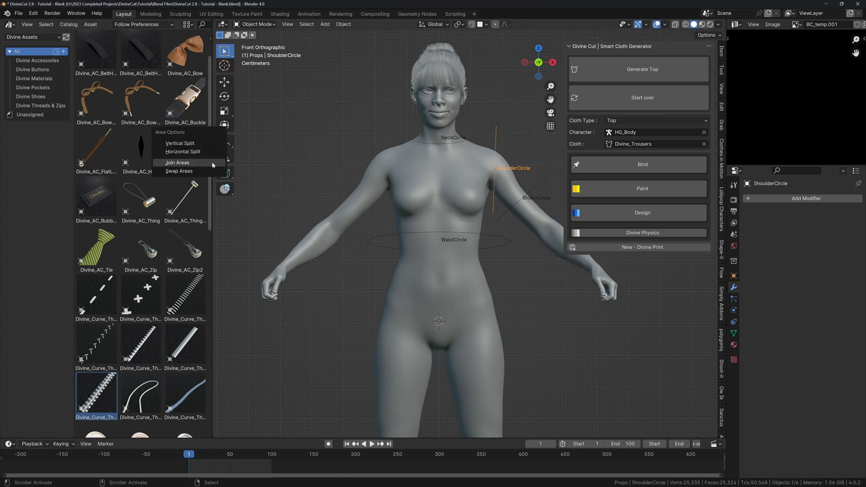
pyautogui.click(217, 160)
pyautogui.press('r')
pyautogui.click(426, 114)
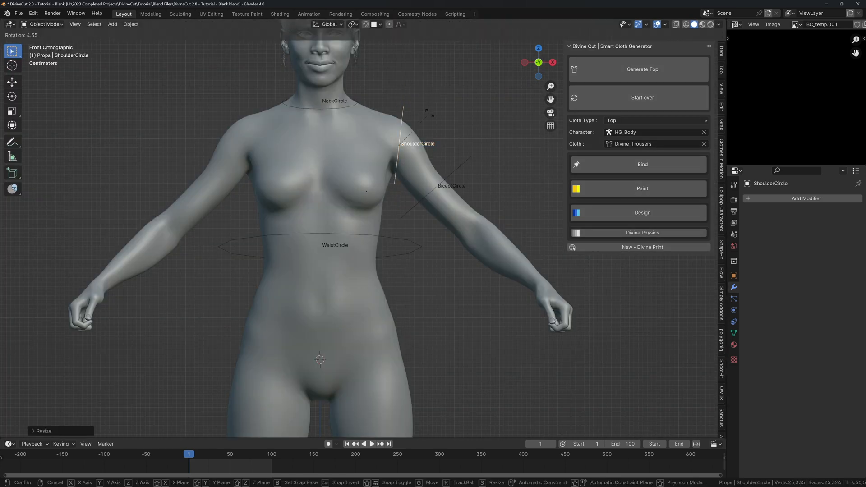
pyautogui.press('g')
pyautogui.click(448, 149)
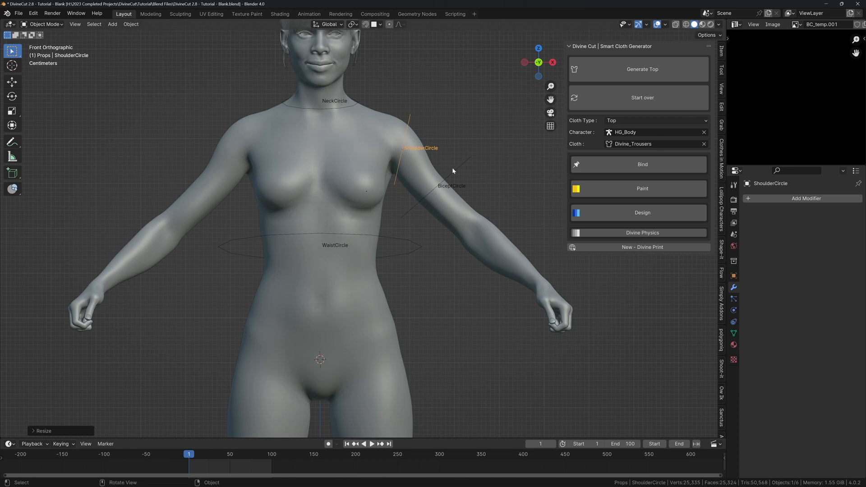
# Rotate the BicepCircle and move it along the upper arm.
pyautogui.click(453, 169)
pyautogui.press('r')
pyautogui.click(476, 133)
pyautogui.press('g')
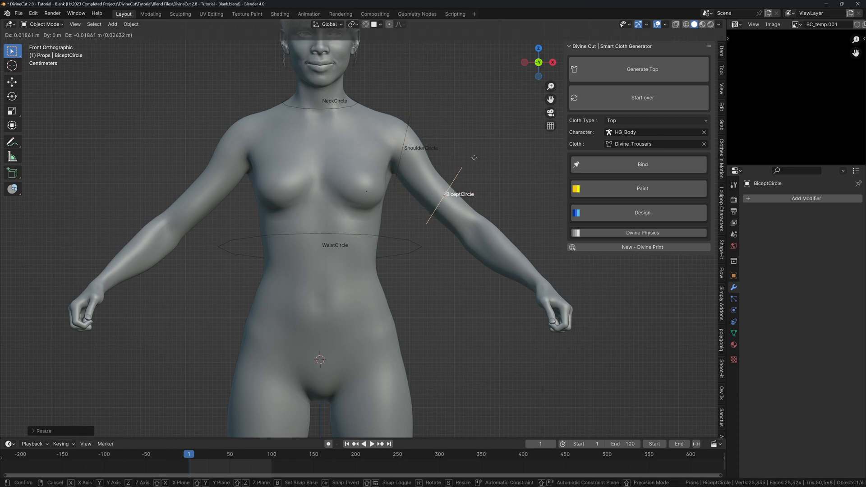
pyautogui.click(479, 162)
# Re-tilt the ShoulderCircle and reposition it onto the shoulder.
pyautogui.click(409, 122)
pyautogui.press('r')
pyautogui.click(430, 112)
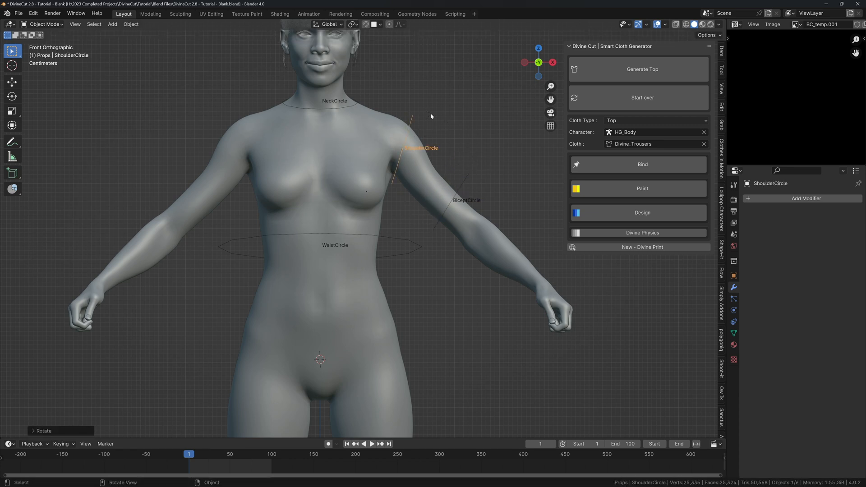
pyautogui.press('g')
pyautogui.click(464, 177)
# Rotate the BicepCircle further upright so it angles along the upper arm.
pyautogui.click(463, 176)
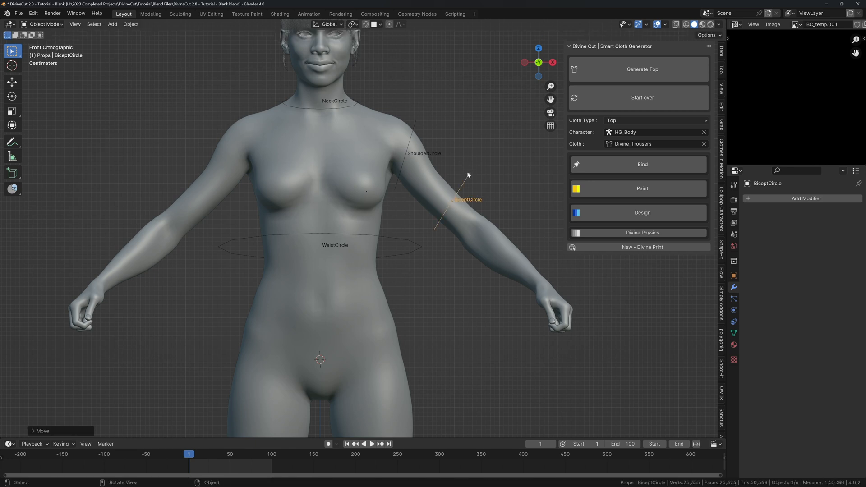
pyautogui.press('r')
pyautogui.click(465, 163)
pyautogui.press('r')
pyautogui.click(474, 174)
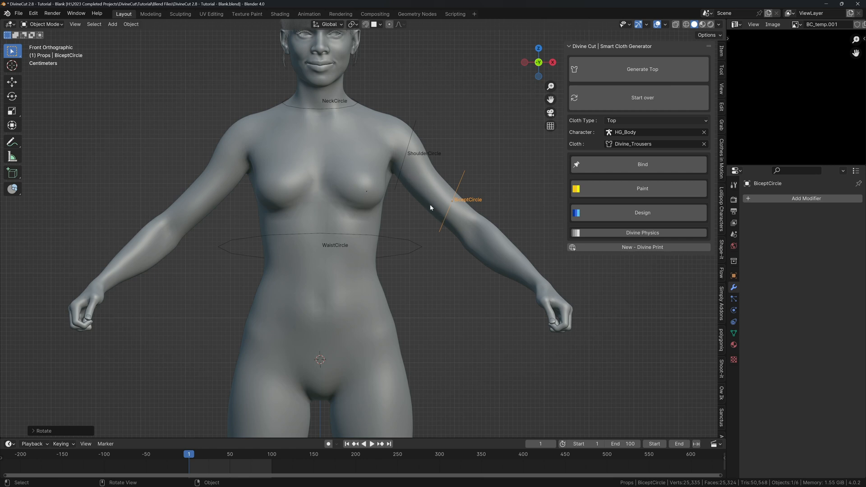
# Rotate the BicepCircle slightly clockwise and move it a little lower on the arm.
pyautogui.press('r')
pyautogui.click(496, 184)
pyautogui.press('g')
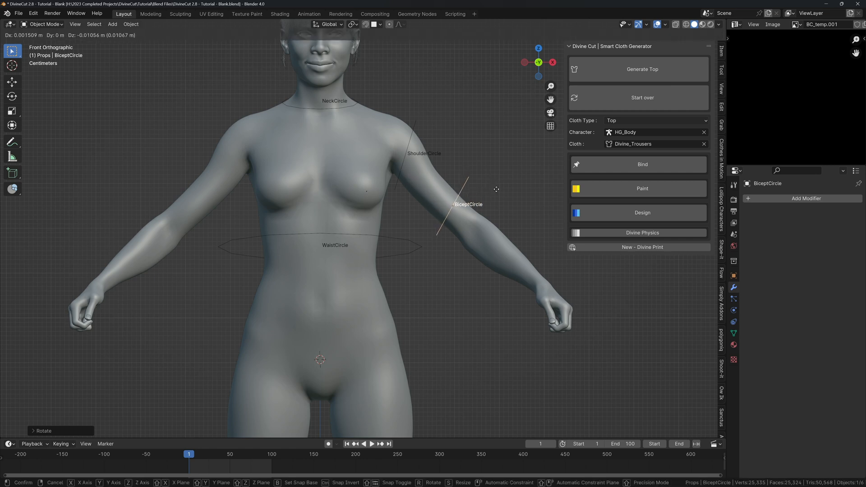
pyautogui.click(497, 189)
# Stop playback and select the waist, shoulder, bicep and neck guide circles in turn, ending on the neck circle.
pyautogui.click(395, 237)
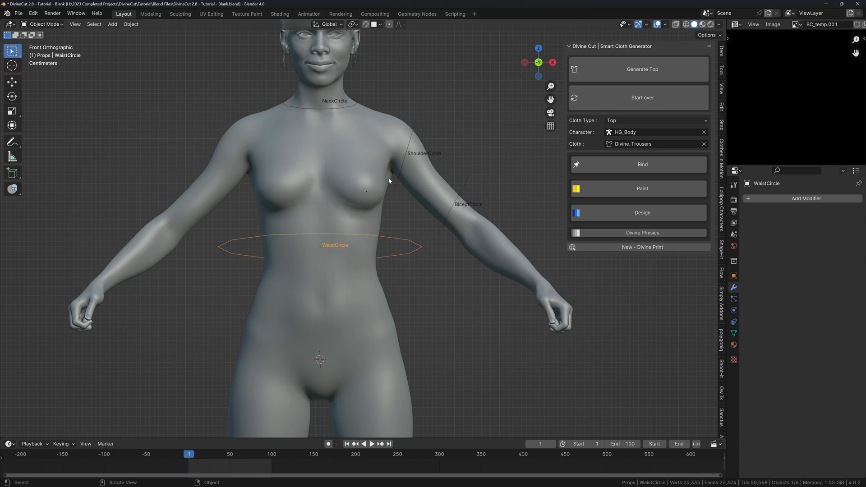
pyautogui.click(599, 72)
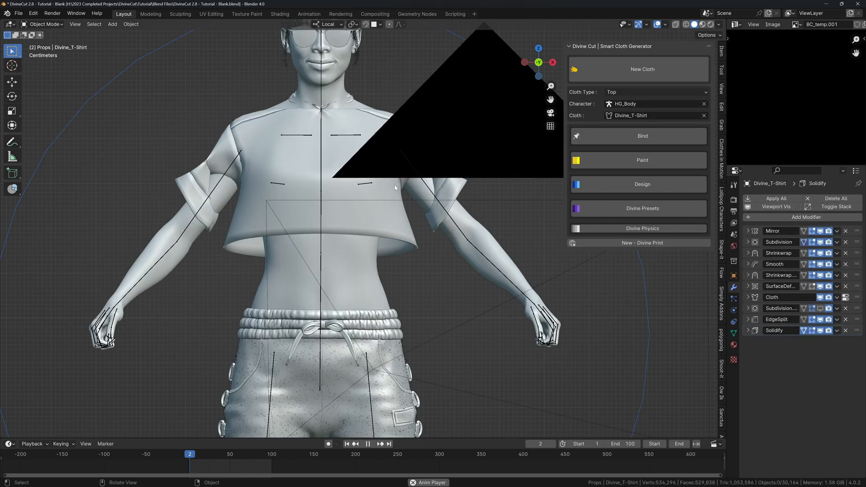
pyautogui.press('space')
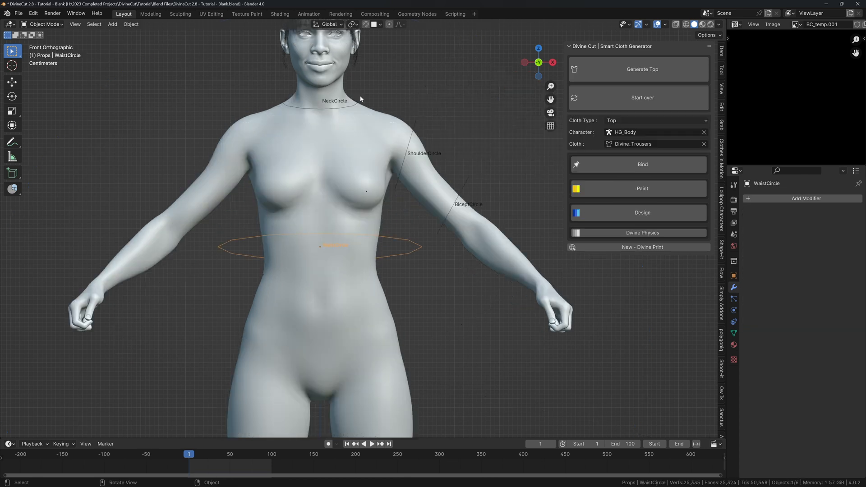
pyautogui.click(360, 97)
pyautogui.click(359, 100)
pyautogui.click(415, 115)
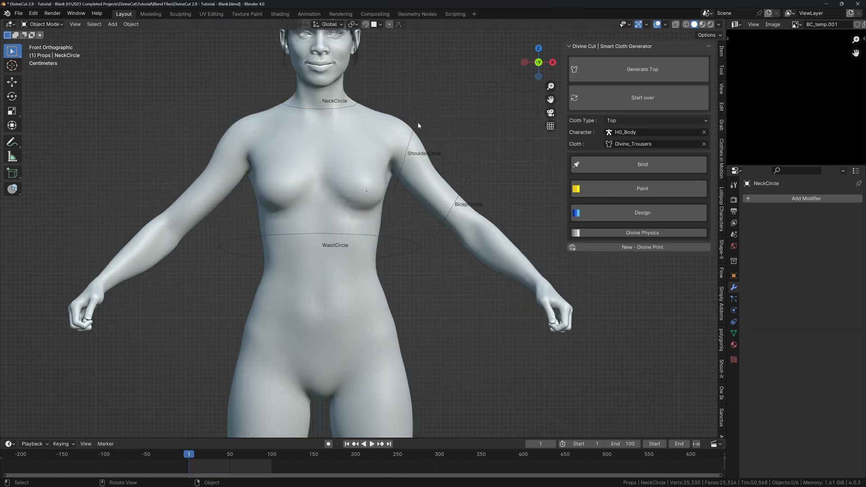
pyautogui.click(417, 127)
pyautogui.click(470, 179)
pyautogui.click(344, 106)
# In side view, tilt, move and shrink the NeckCircle around the neck, then Generate Top.
pyautogui.press('KP_3')
pyautogui.keyDown('shift'); pyautogui.moveTo(348, 110); pyautogui.dragTo(350, 141, button='middle'); pyautogui.keyUp('shift')
pyautogui.press('r')
pyautogui.click(383, 175)
pyautogui.press('g')
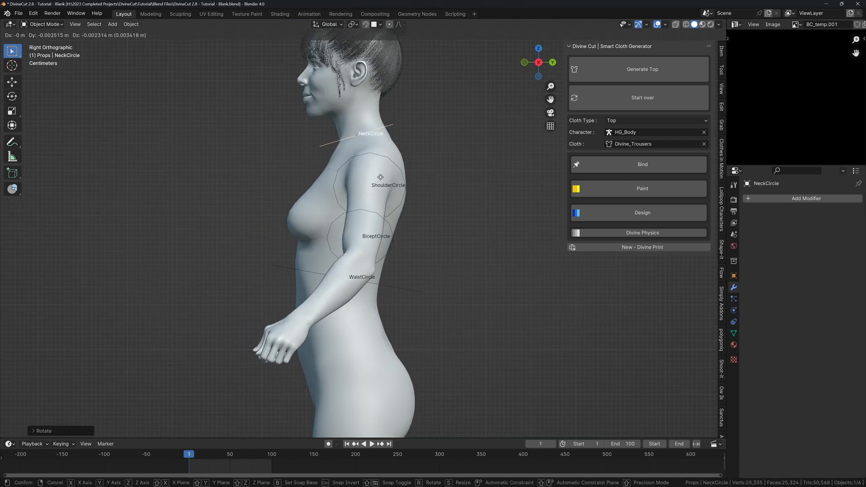
pyautogui.click(379, 179)
pyautogui.press('s')
pyautogui.click(372, 179)
pyautogui.press('g')
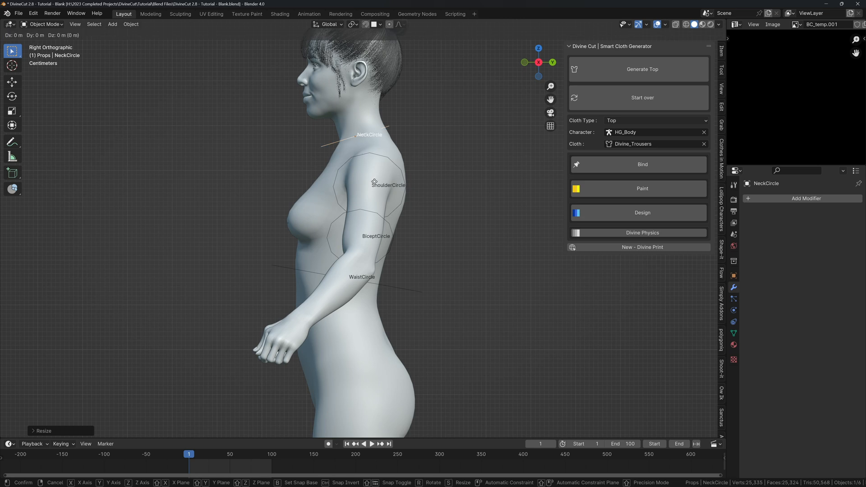
pyautogui.click(374, 182)
pyautogui.press('KP_1')
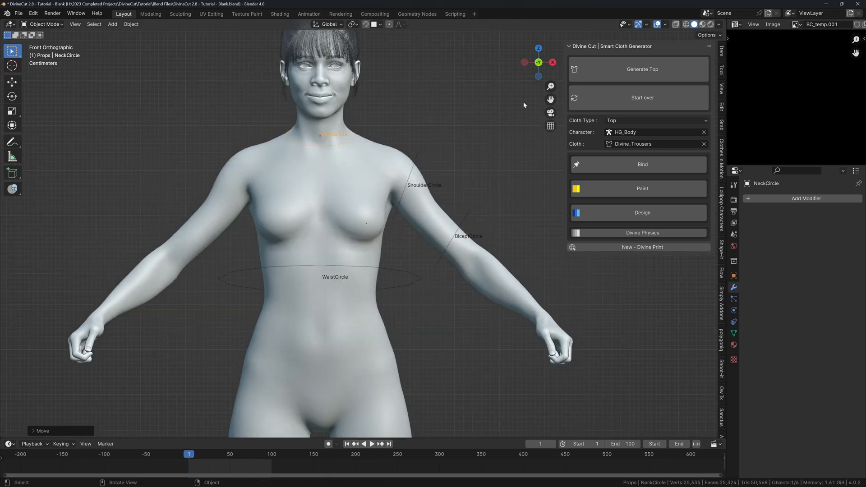
pyautogui.click(611, 71)
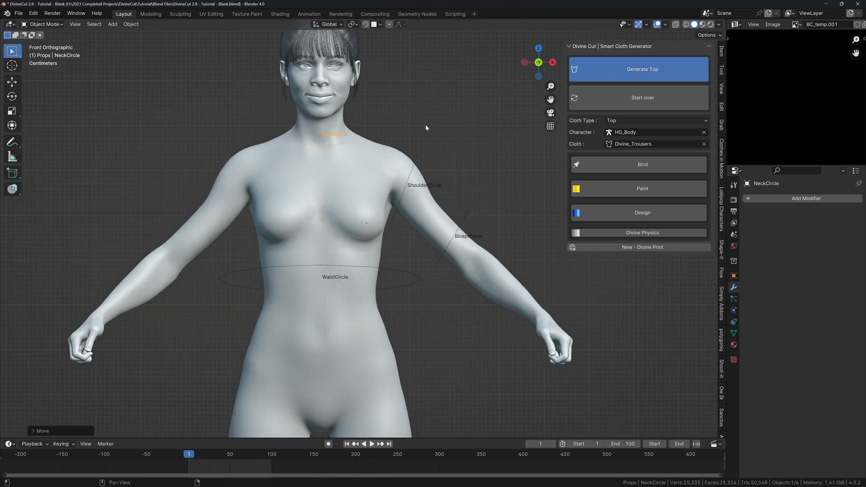
# Select the generated cropped T-shirt and play the cloth simulation up to frame 8.
pyautogui.press('space')
pyautogui.moveTo(409, 153); pyautogui.dragTo(344, 191, button='middle')
pyautogui.click(362, 185)
pyautogui.scroll(-2, 361, 184)
pyautogui.hotkey('shift', 'space')
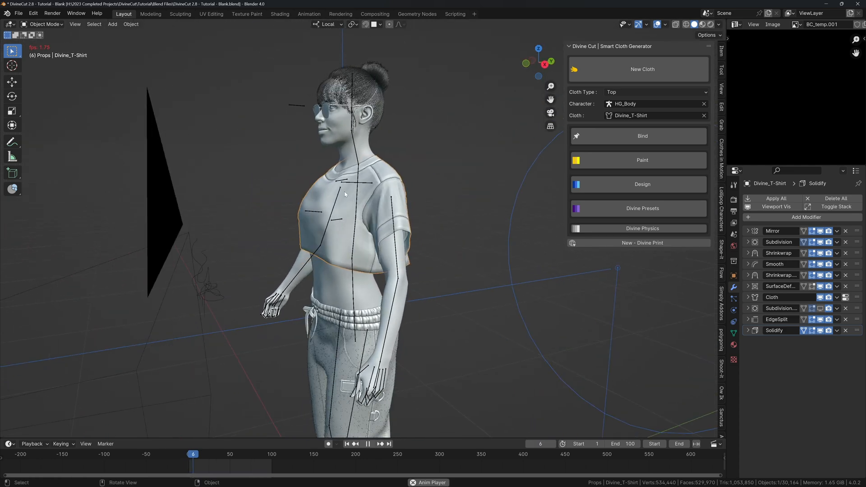
pyautogui.press('space')
pyautogui.moveTo(591, 276); pyautogui.dragTo(420, 200, button='middle')
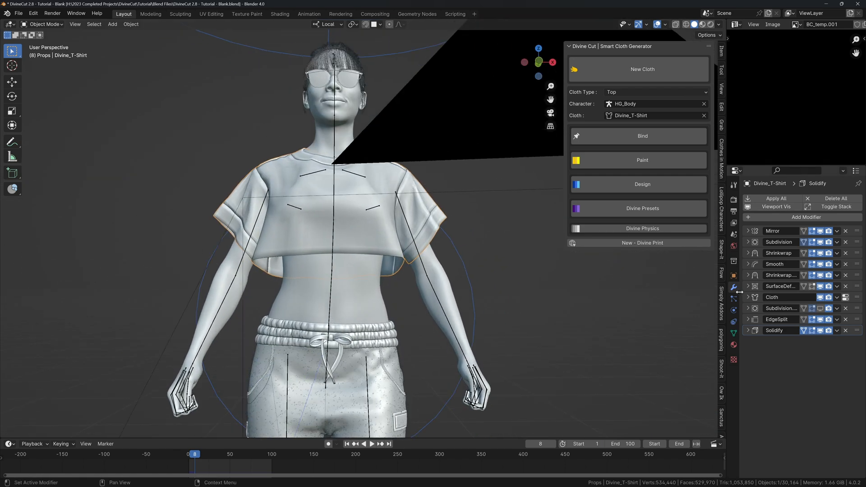
# Set the T-shirt's cloth Vertex Mass to 1 kg in Physical Properties.
pyautogui.click(734, 310)
pyautogui.click(779, 274)
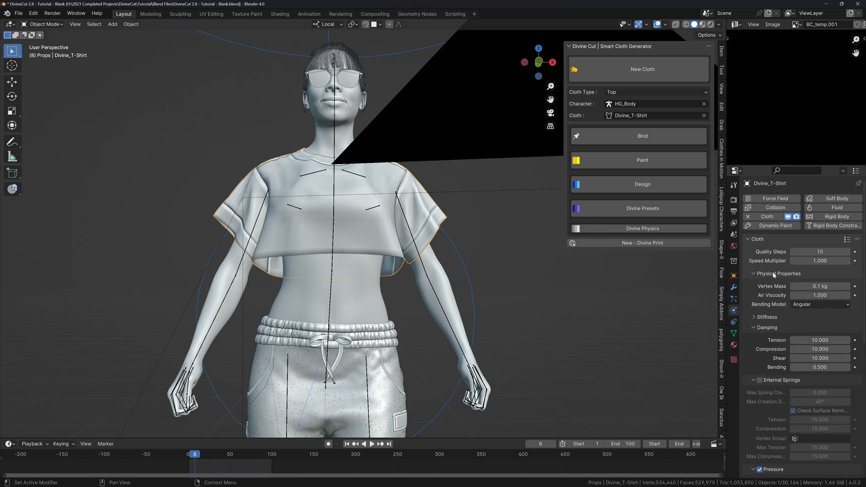
pyautogui.click(820, 286)
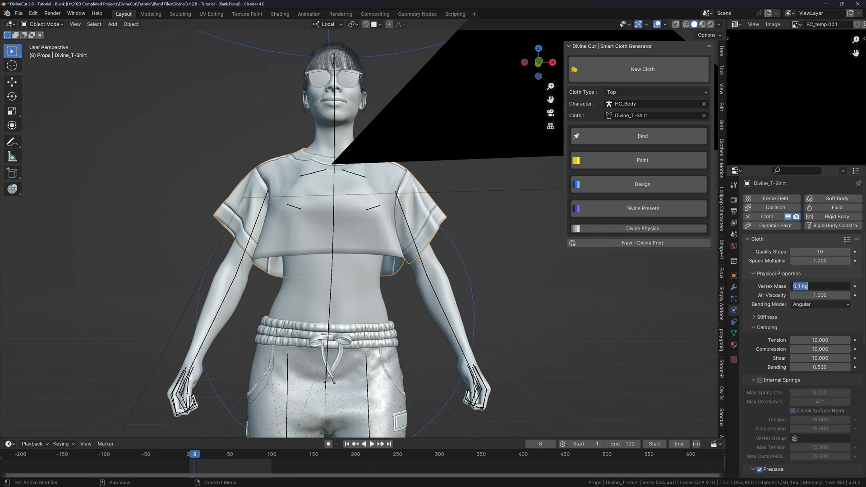
pyautogui.write('.5')
pyautogui.press('Return')
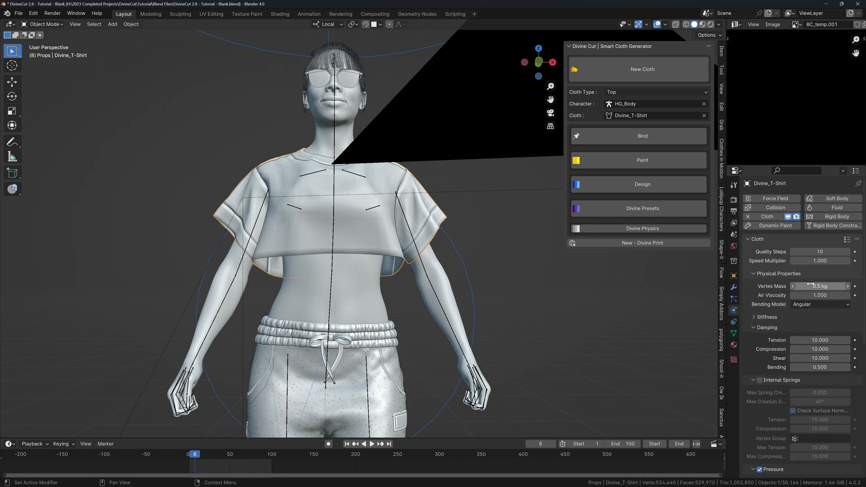
pyautogui.write('1')
pyautogui.press('Return')
# Replay the cloth simulation from frame 1 to frame 9 and inspect the drape.
pyautogui.hotkey('shift', 'Left')
pyautogui.moveTo(453, 215); pyautogui.dragTo(467, 221, button='middle')
pyautogui.press('space')
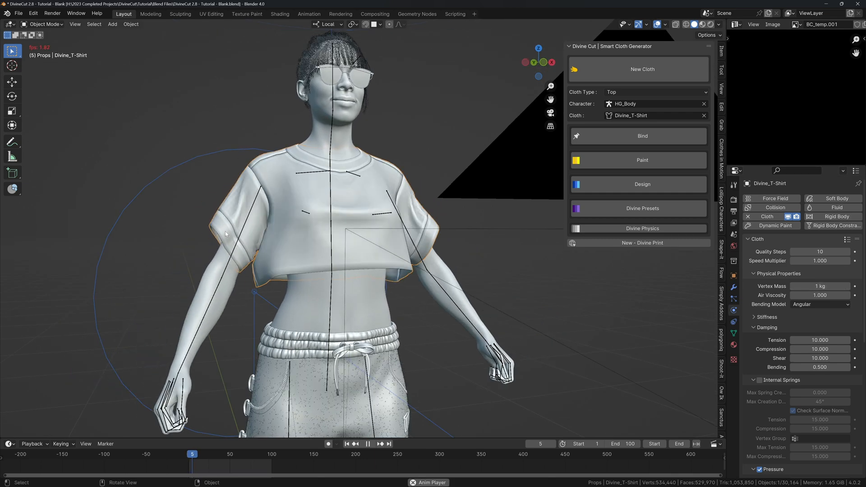
pyautogui.press('space')
pyautogui.moveTo(226, 234); pyautogui.dragTo(397, 237, button='middle')
pyautogui.moveTo(367, 217)
pyautogui.mouseDown(button='middle')
pyautogui.moveTo(343, 218)
pyautogui.moveTo(375, 220)
pyautogui.mouseUp(button='middle')
# Bake the cloth cache and jump to frame 100, framed on the T-shirt.
pyautogui.click(753, 274)
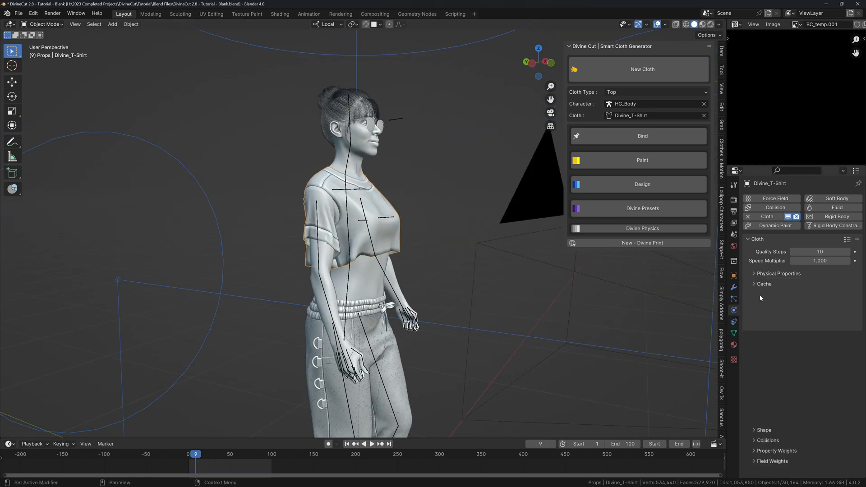
pyautogui.click(765, 283)
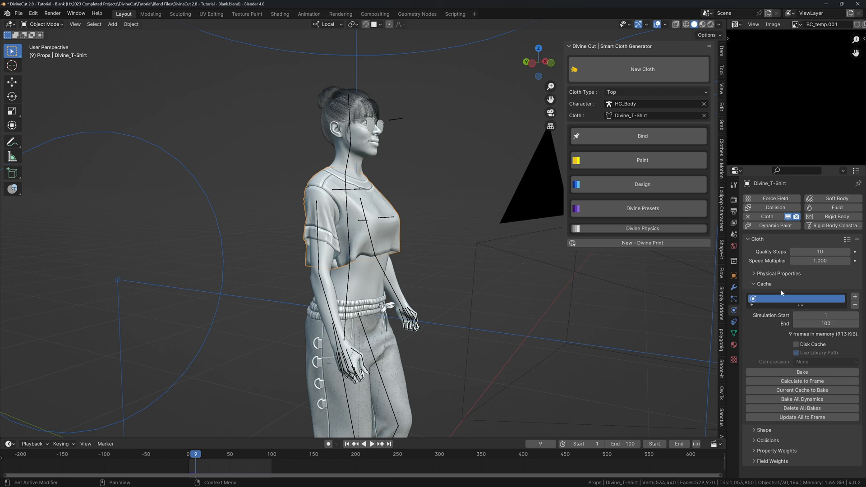
pyautogui.click(781, 284)
pyautogui.moveTo(406, 464); pyautogui.dragTo(414, 465, button='middle')
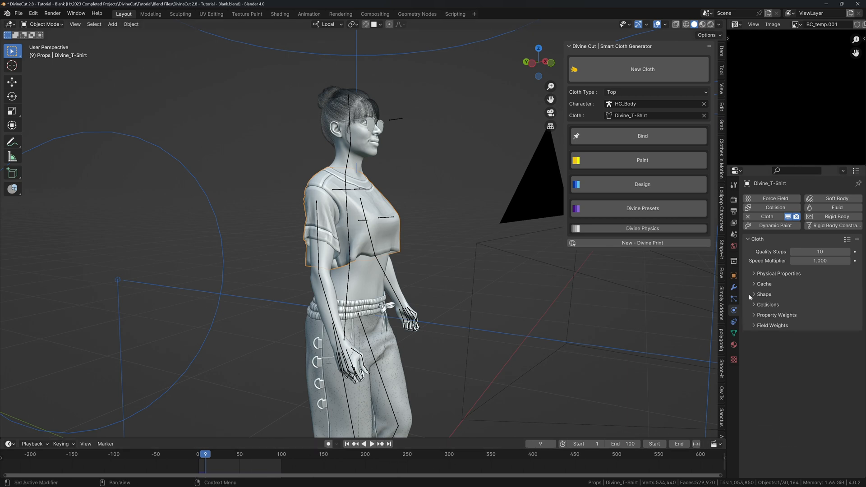
pyautogui.click(763, 284)
pyautogui.click(787, 374)
pyautogui.moveTo(406, 207); pyautogui.dragTo(658, 287, button='middle')
pyautogui.press('space')
pyautogui.press('space')
pyautogui.hotkey('shift', 'Right')
pyautogui.press('KP_Decimal')
pyautogui.scroll(-4, 373, 240)
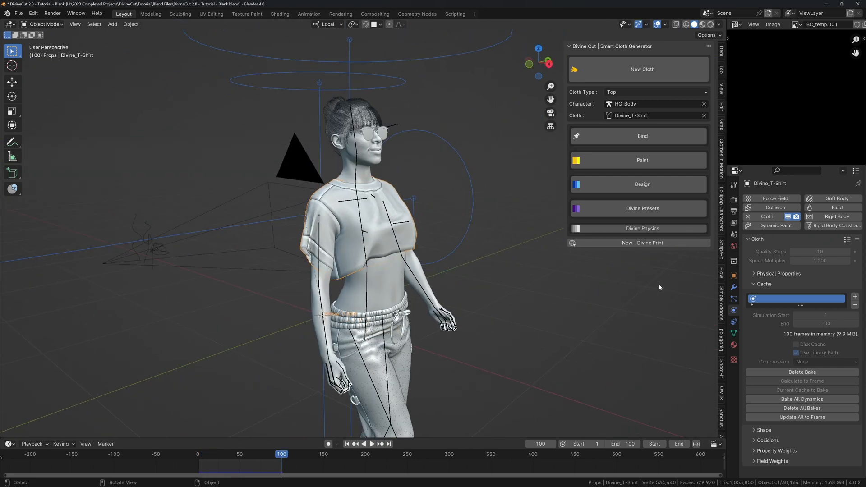
pyautogui.click(733, 288)
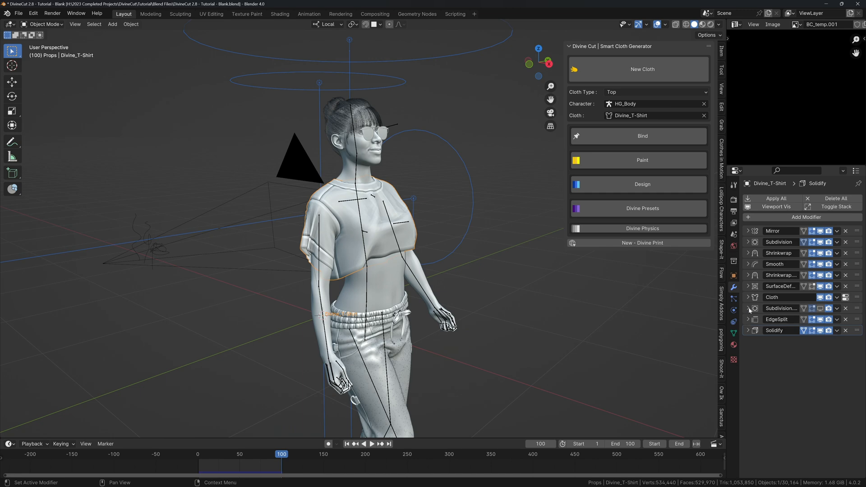
# Show the Subdivision modifier in the viewport with viewport level 2.
pyautogui.click(820, 308)
pyautogui.click(747, 308)
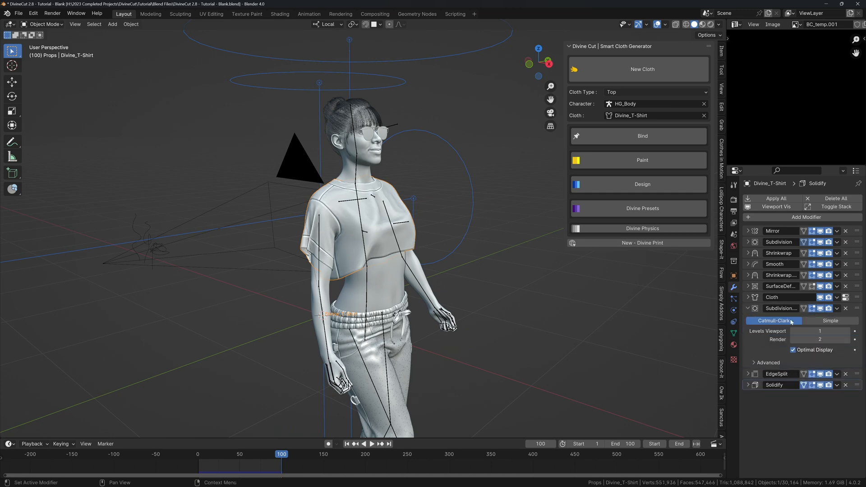
pyautogui.click(849, 334)
pyautogui.scroll(2, 432, 223)
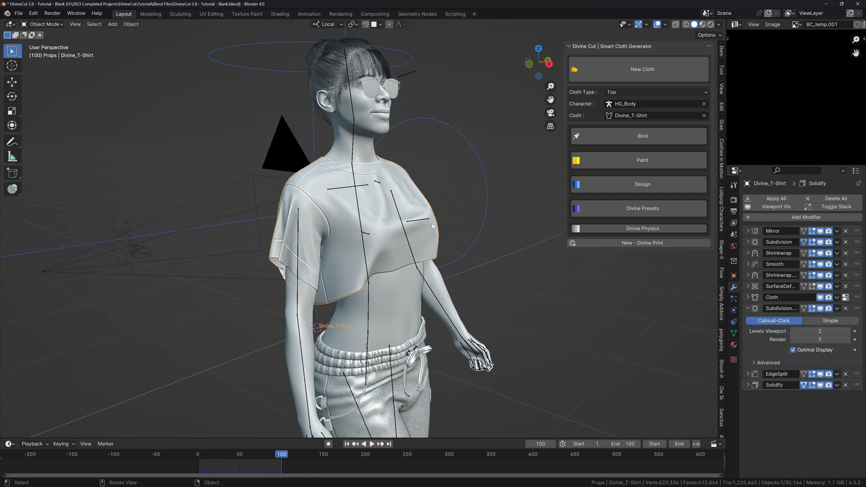
# Switch to rendered shading and rename the T-shirt to Divine_T-Shirt-B.
pyautogui.press('z')
pyautogui.click(411, 180)
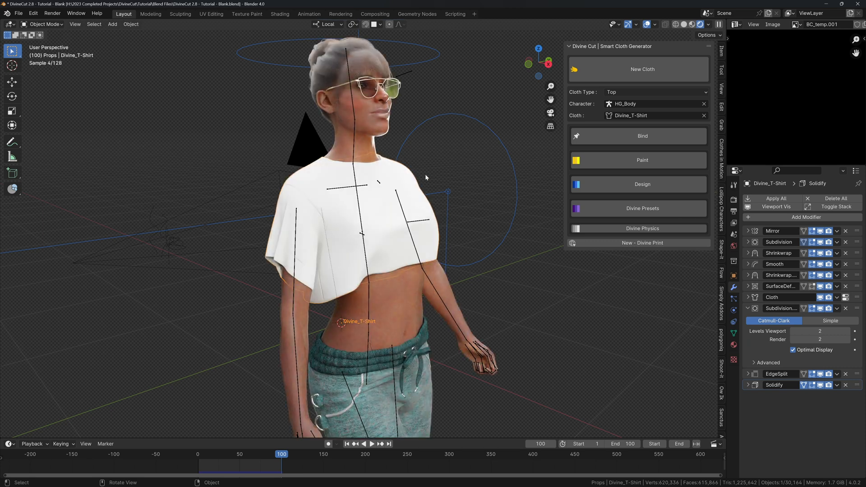
pyautogui.moveTo(425, 174); pyautogui.dragTo(394, 175, button='middle')
pyautogui.rightClick(394, 174)
pyautogui.press('F2')
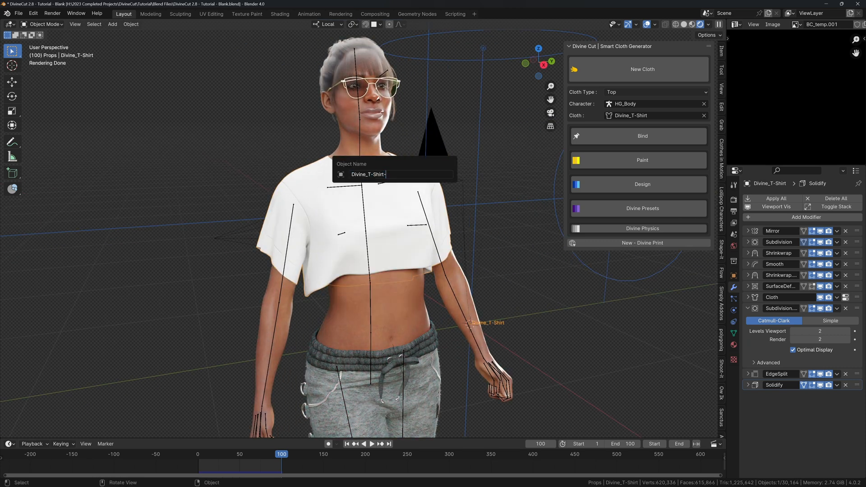
pyautogui.press('Return')
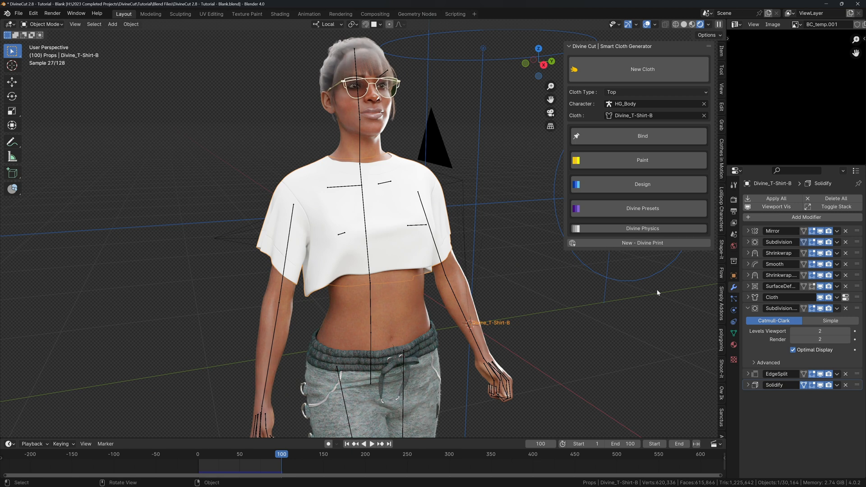
pyautogui.click(722, 315)
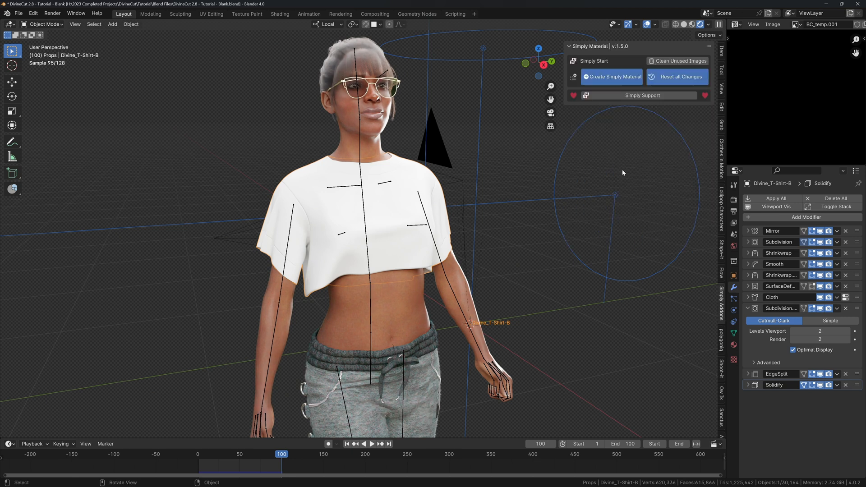
# Create a Simply Material with Subsurface | Sheen using the Christensen-Burley method.
pyautogui.click(595, 77)
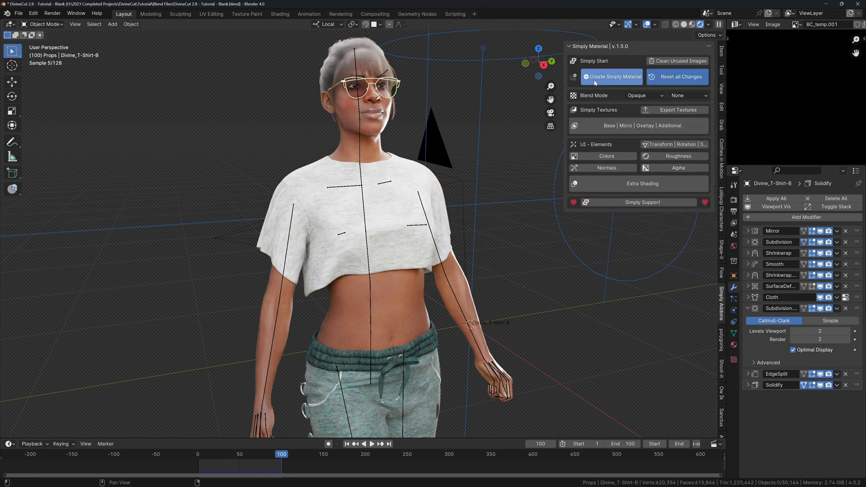
pyautogui.moveTo(399, 177); pyautogui.dragTo(423, 188, button='middle')
pyautogui.click(605, 183)
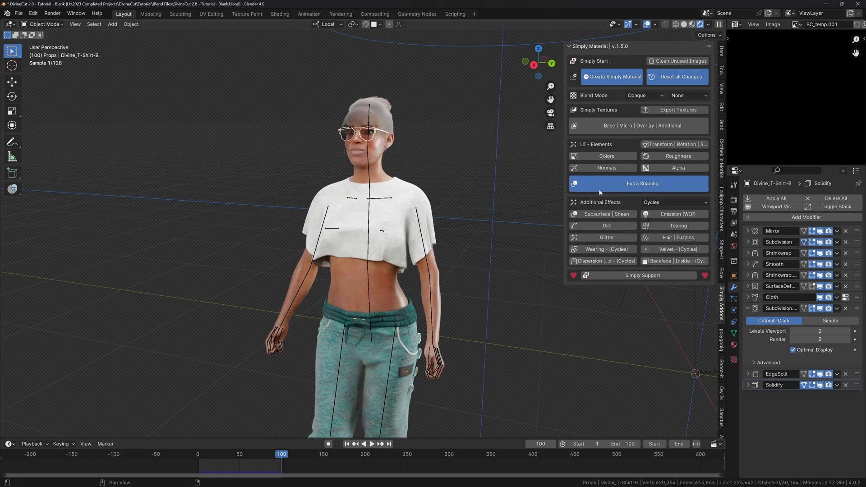
pyautogui.click(598, 214)
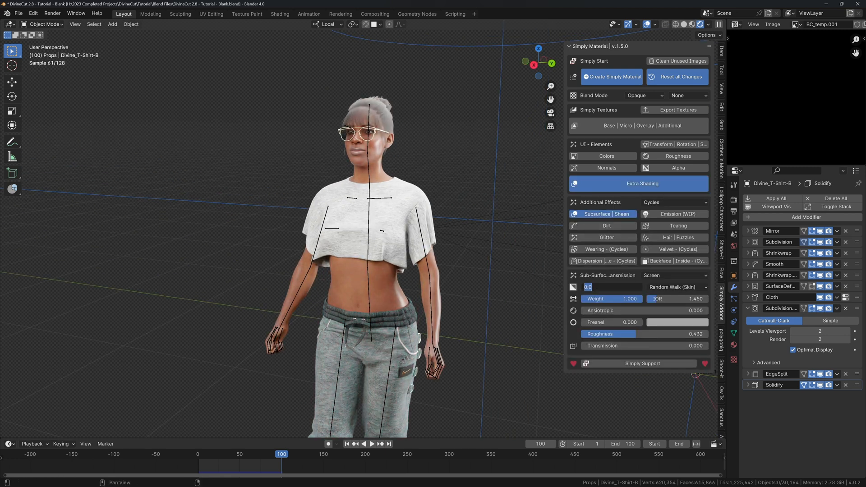
pyautogui.click(653, 287)
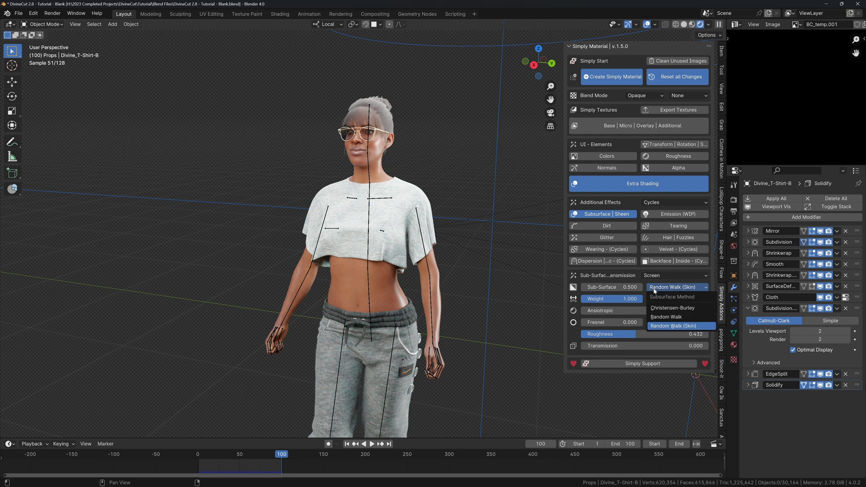
pyautogui.click(665, 308)
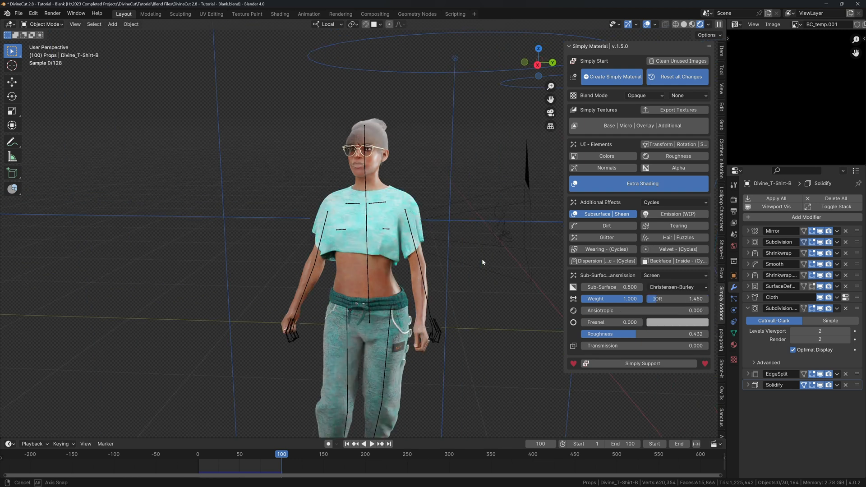
# Return the animation to frame 1 and switch to front orthographic view.
pyautogui.moveTo(481, 258); pyautogui.dragTo(391, 247, button='middle')
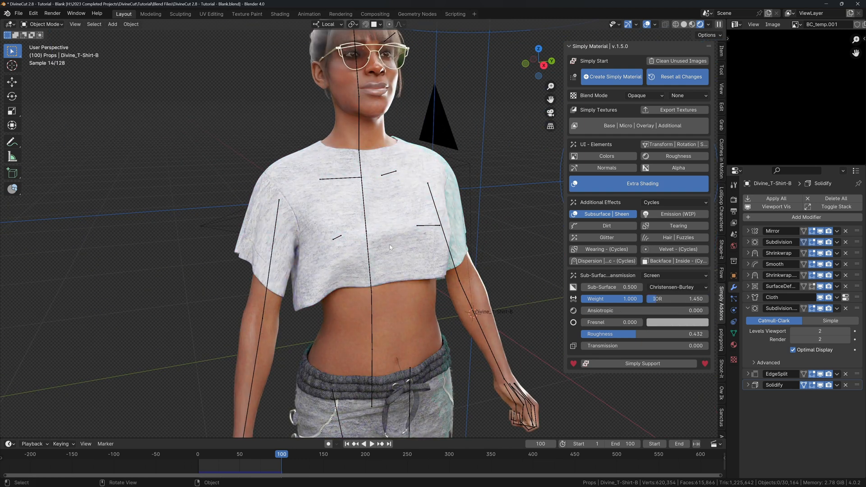
pyautogui.hotkey('shift', 'Left')
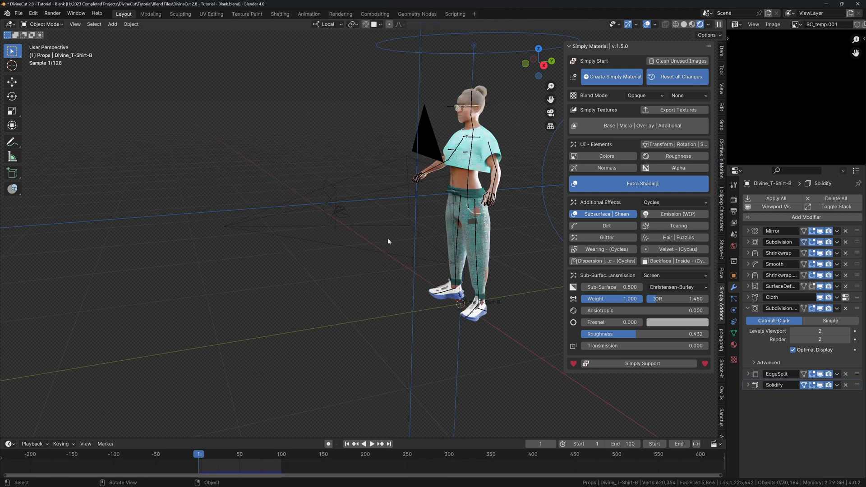
pyautogui.press('KP_1')
# Switch to solid shading and centre the character in the view.
pyautogui.press('z')
pyautogui.click(480, 226)
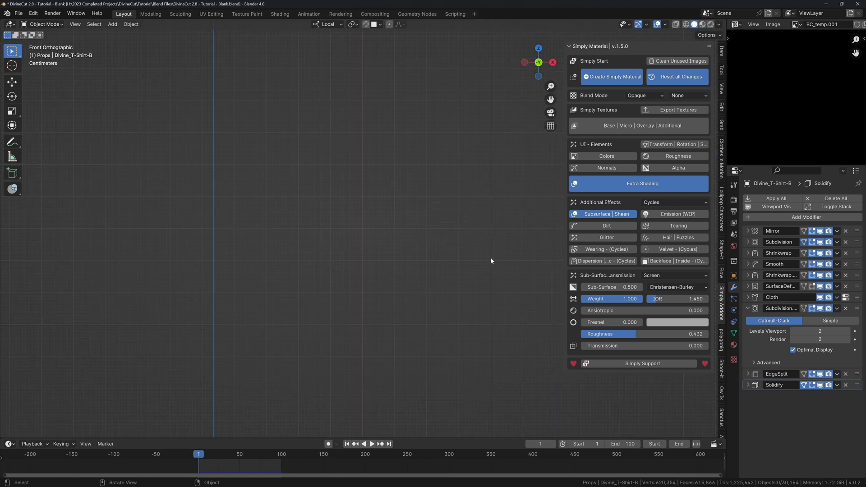
pyautogui.scroll(-6, 480, 250)
pyautogui.keyDown('shift'); pyautogui.moveTo(131, 224); pyautogui.dragTo(300, 244, button='middle'); pyautogui.keyUp('shift')
pyautogui.scroll(4, 296, 244)
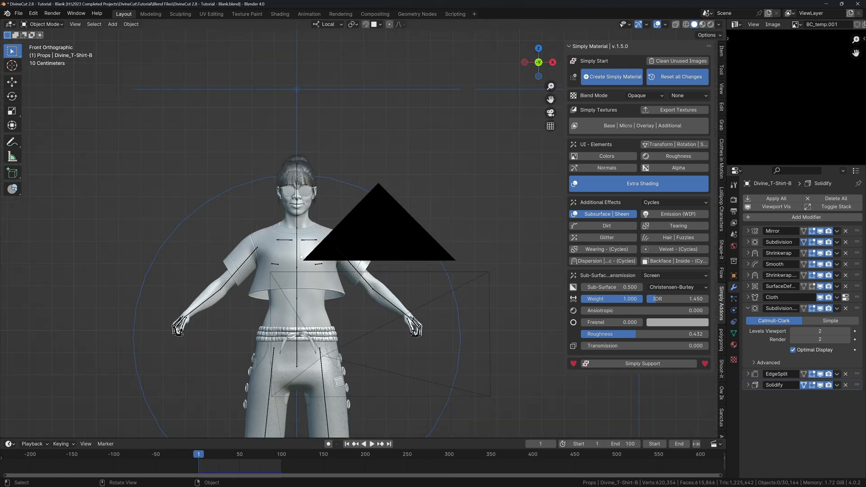
# Import Desktop/Tutorial Logos/Nike_logo.png as an image plane and scale it down.
pyautogui.press('F3')
pyautogui.press('Return')
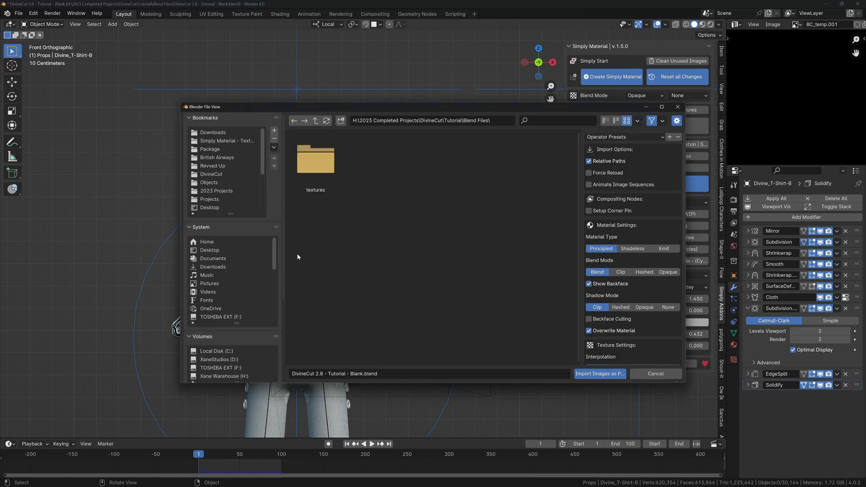
pyautogui.click(210, 250)
pyautogui.doubleClick(315, 163)
pyautogui.click(374, 162)
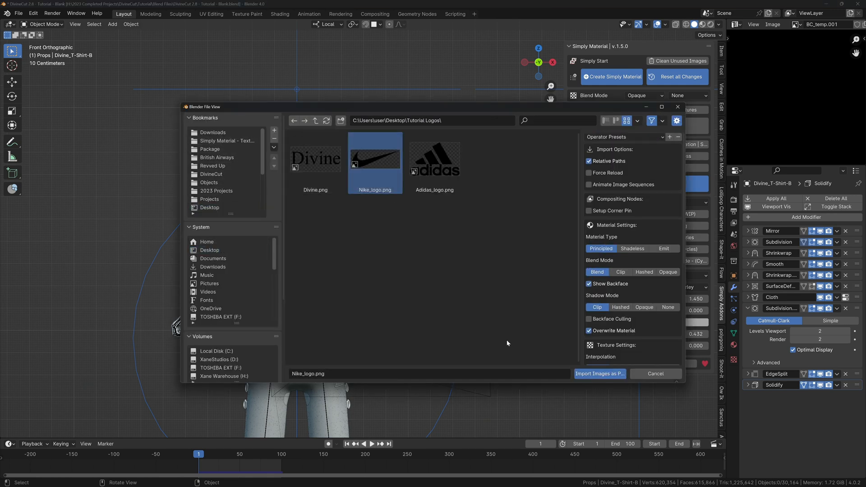
pyautogui.click(588, 374)
pyautogui.press('s')
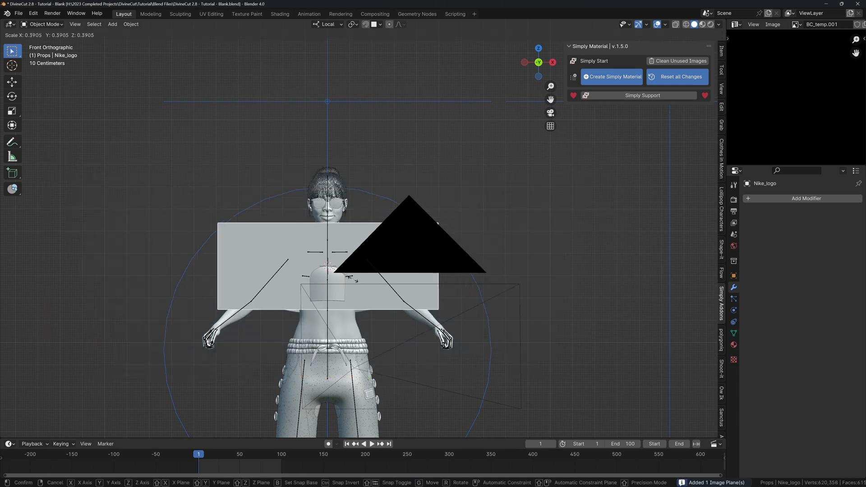
pyautogui.click(353, 257)
# Switch to rendered shading and shrink the logo plane onto the shirt chest.
pyautogui.press('z')
pyautogui.click(359, 219)
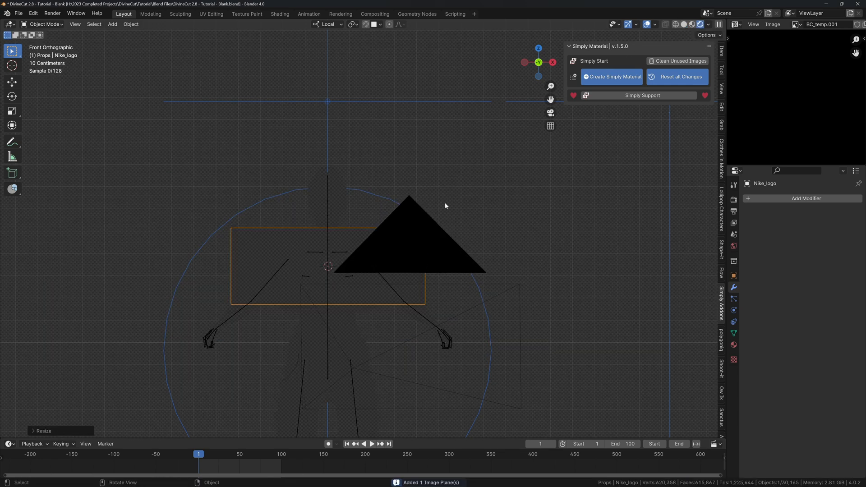
pyautogui.click(326, 276)
pyautogui.click(380, 256)
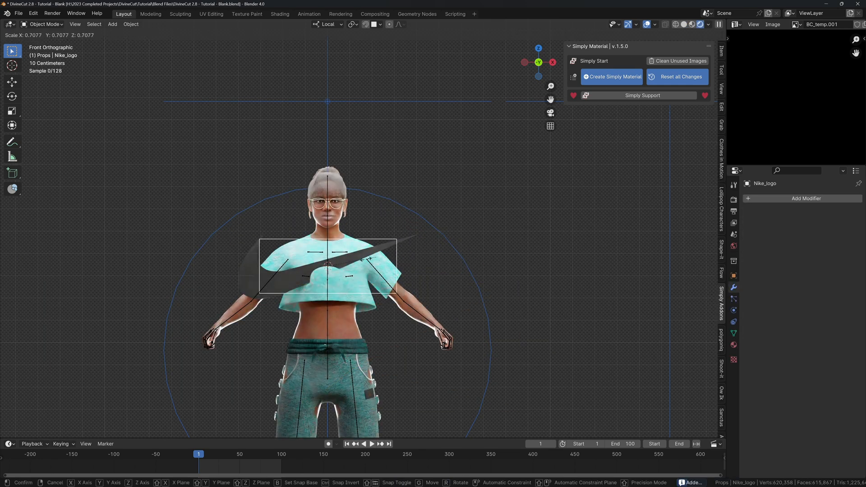
pyautogui.press('s')
pyautogui.click(350, 267)
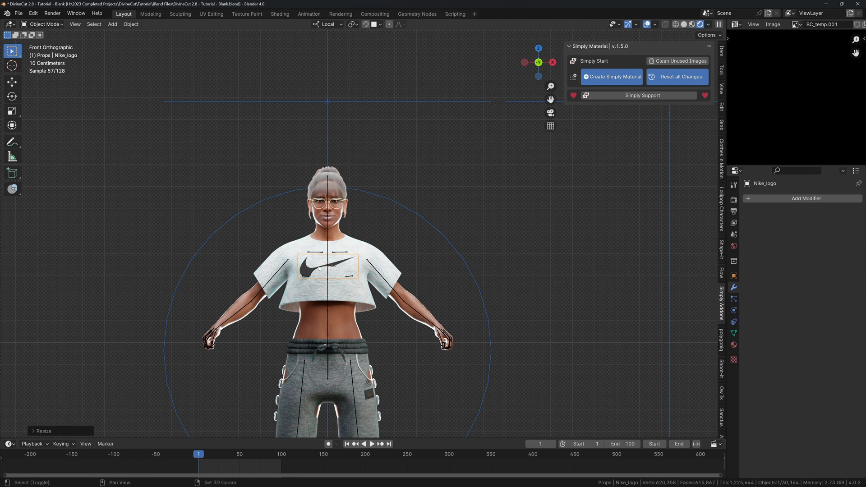
# Enable snapping, then move the logo slightly left on the chest and make it smaller.
pyautogui.hotkey('shift', 'Tab')
pyautogui.moveTo(318, 268); pyautogui.dragTo(321, 284, button='middle')
pyautogui.press('KP_Decimal')
pyautogui.scroll(-3, 352, 235)
pyautogui.press('g')
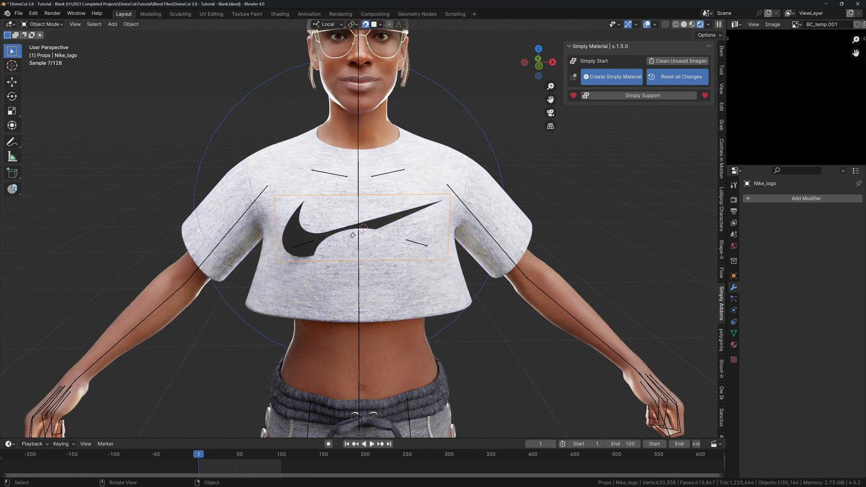
pyautogui.rightClick(349, 229)
pyautogui.click(377, 25)
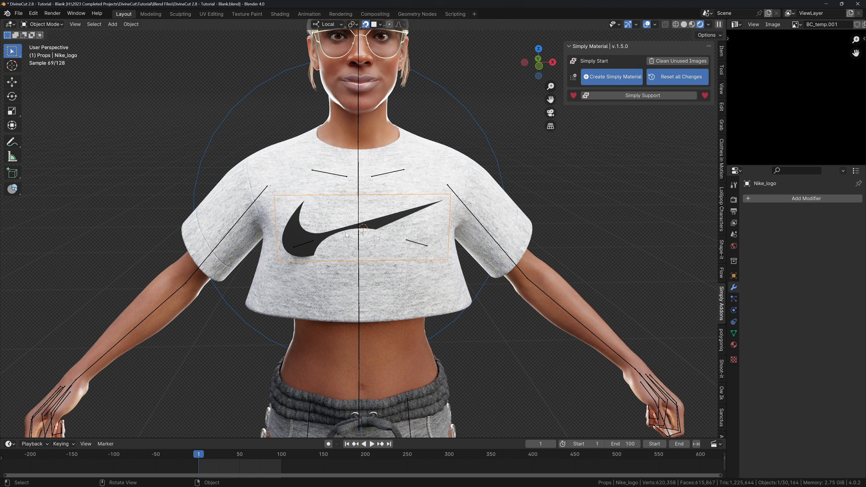
pyautogui.press('g')
pyautogui.click(406, 225)
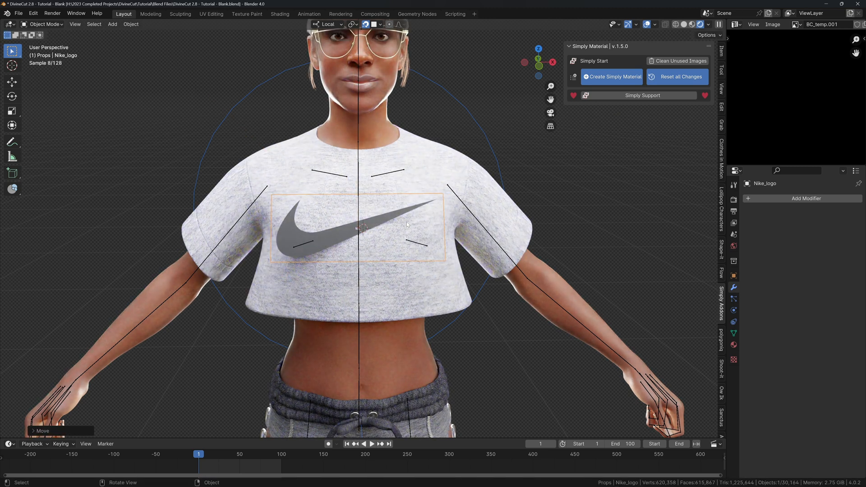
pyautogui.press('s')
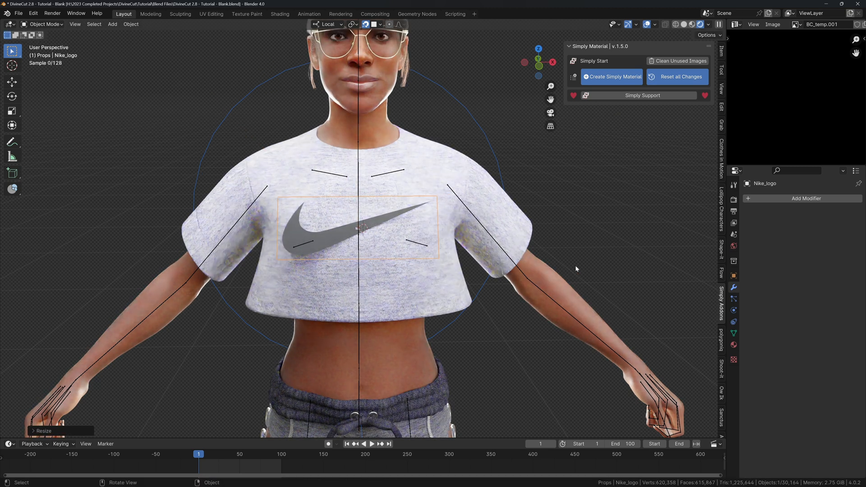
pyautogui.click(532, 280)
# Spray the logo onto the shirt fabric with Divine Cut's design tools.
pyautogui.scroll(-5, 723, 413)
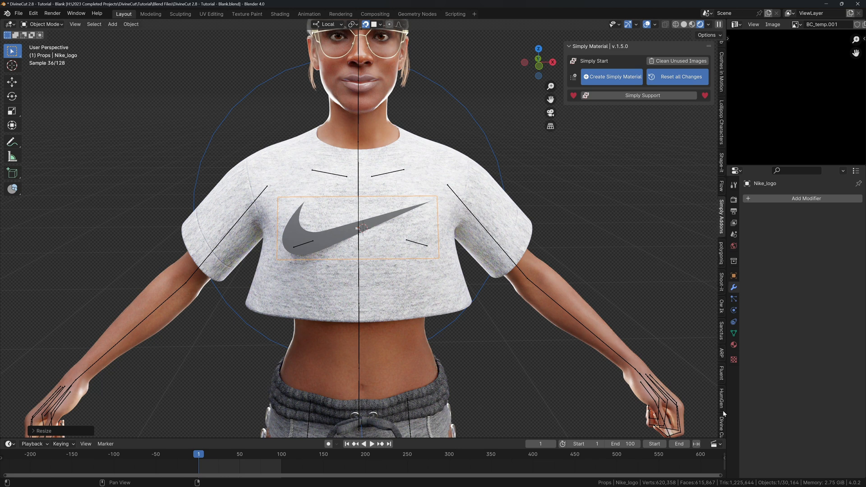
pyautogui.click(722, 419)
pyautogui.click(641, 183)
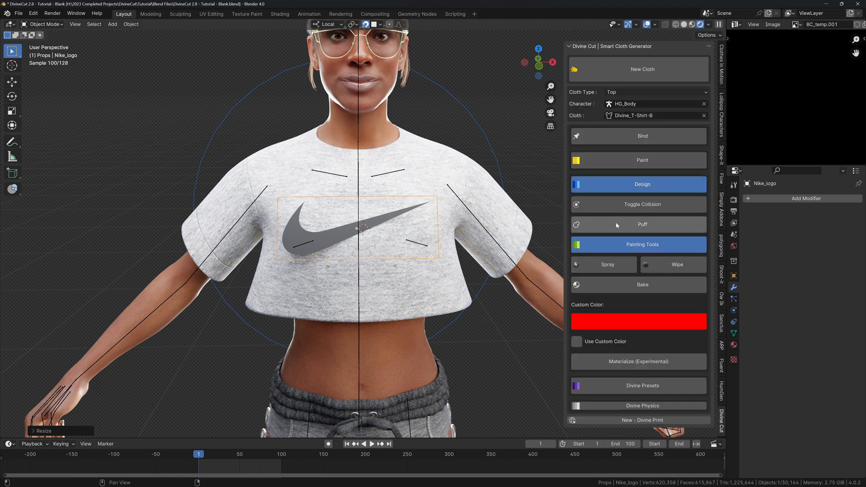
pyautogui.click(596, 264)
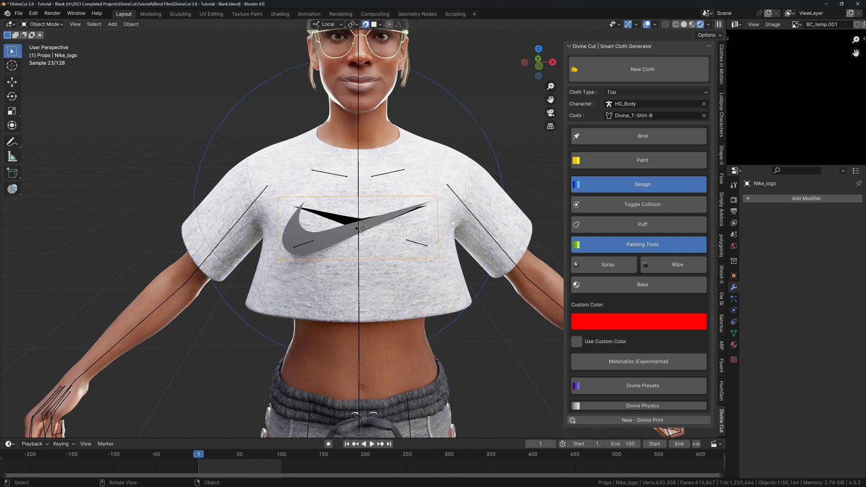
# Apply the shirt's Mirror modifier, finish the logo spray, and delete the logo plane.
pyautogui.click(419, 223)
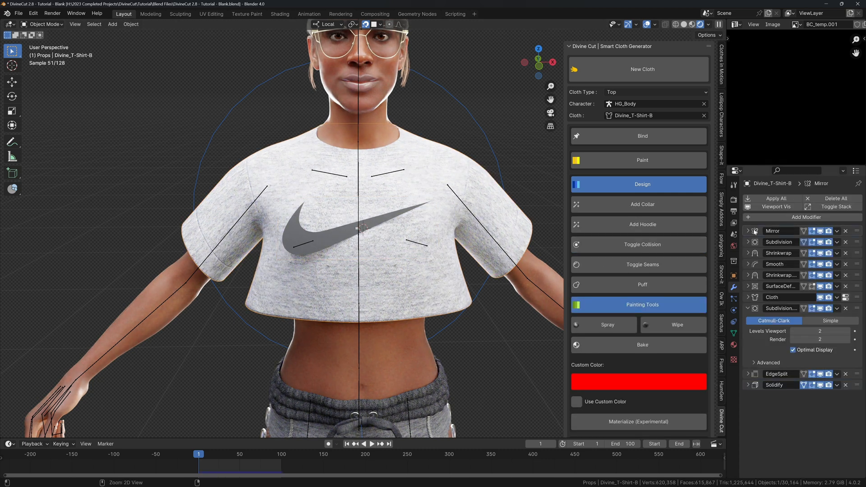
pyautogui.hotkey('ctrl', 'a')
pyautogui.click(336, 237)
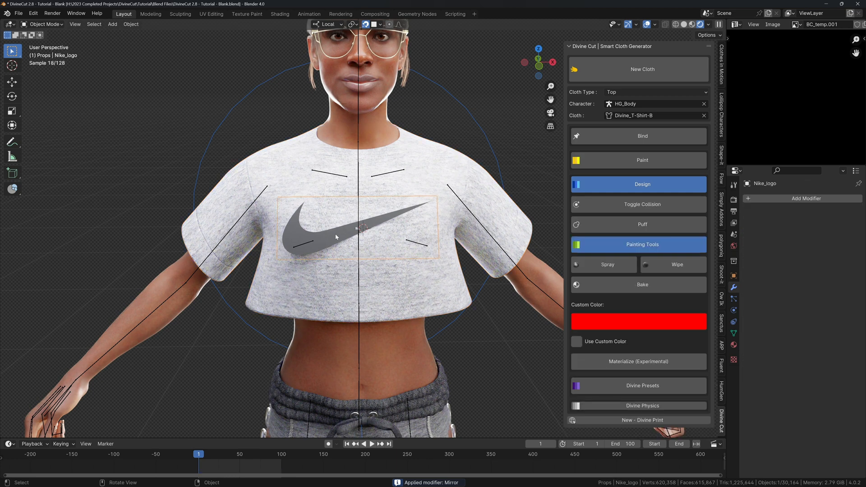
pyautogui.click(593, 262)
pyautogui.press('x')
pyautogui.click(425, 243)
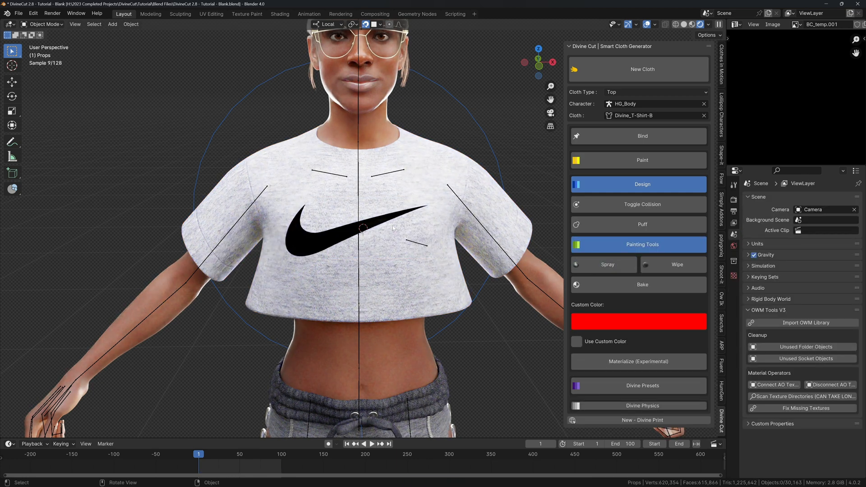
# Turn the sprayed logo into a material and hide the viewport overlays.
pyautogui.scroll(-2, 612, 379)
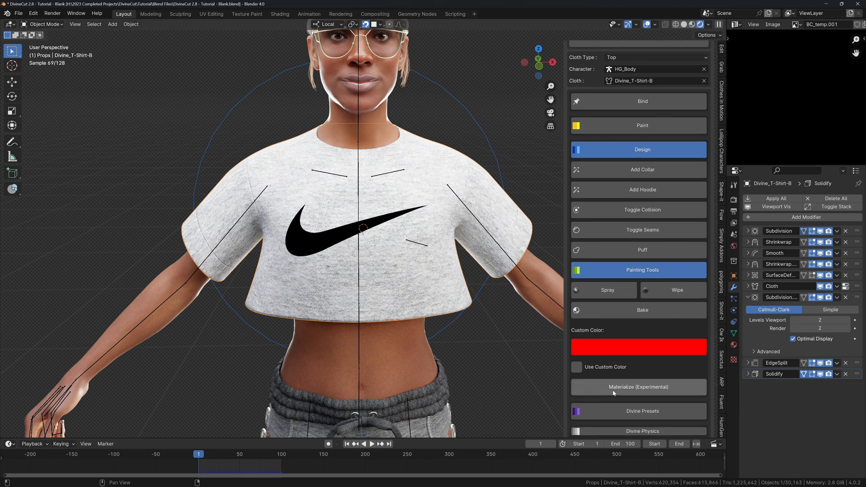
pyautogui.click(618, 390)
pyautogui.click(734, 345)
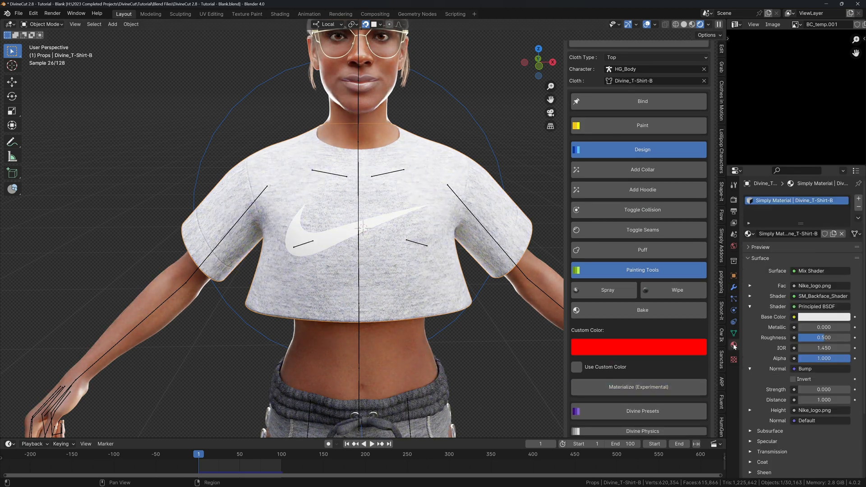
pyautogui.moveTo(507, 265); pyautogui.dragTo(526, 251, button='middle')
pyautogui.hotkey('shift', 'alt', 'z')
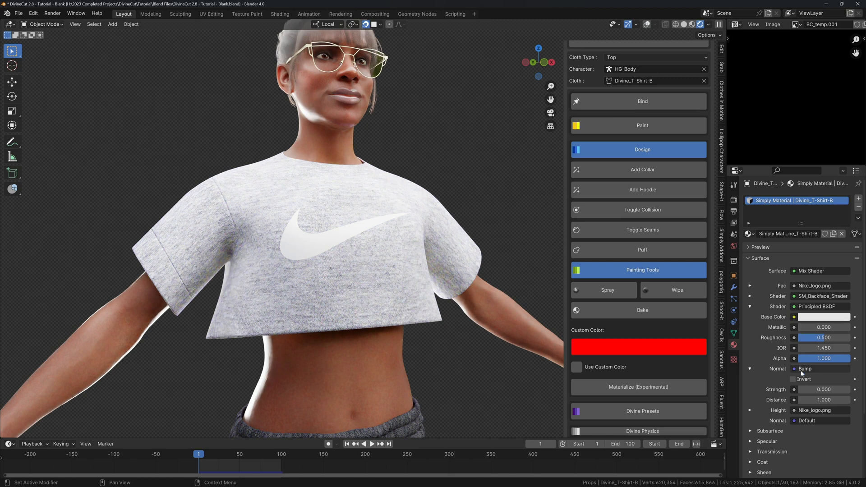
# Set the logo's emission colour and base colour to blue.
pyautogui.scroll(-2, 781, 428)
pyautogui.click(766, 448)
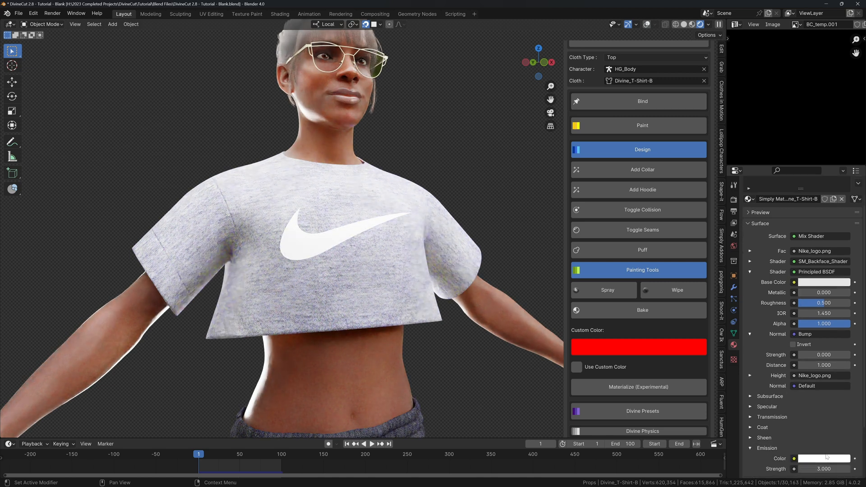
pyautogui.click(825, 459)
pyautogui.click(815, 339)
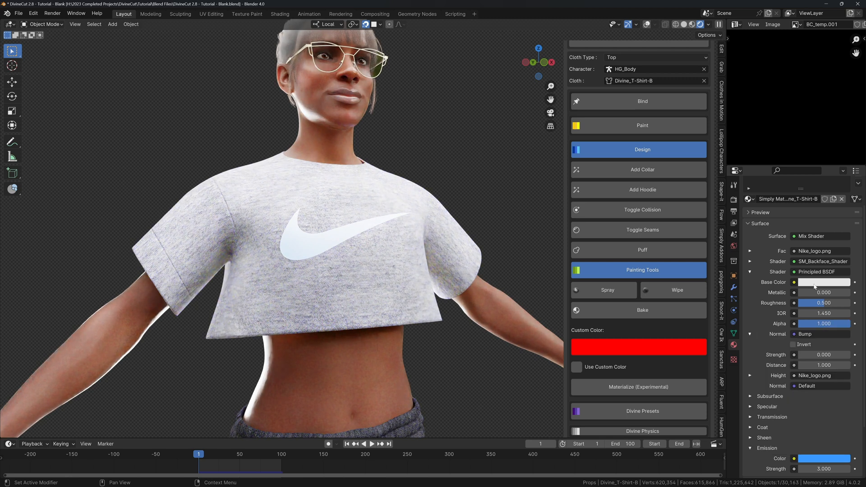
pyautogui.click(814, 283)
pyautogui.click(818, 166)
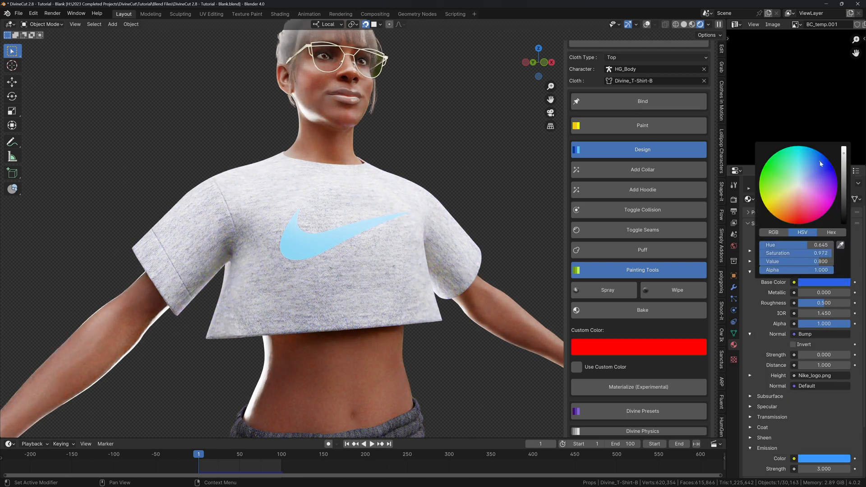
# Raise the logo's emission strength to 30 and turn the overlays back on.
pyautogui.moveTo(372, 260); pyautogui.dragTo(540, 333, button='middle')
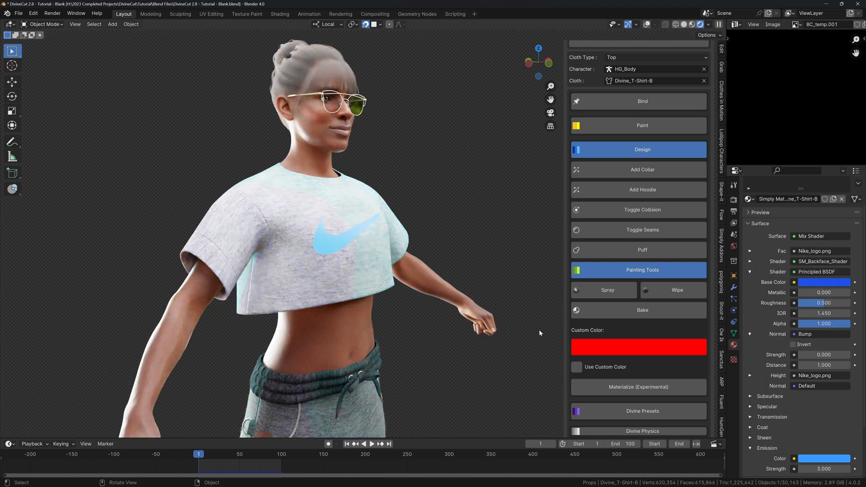
pyautogui.scroll(-4, 826, 404)
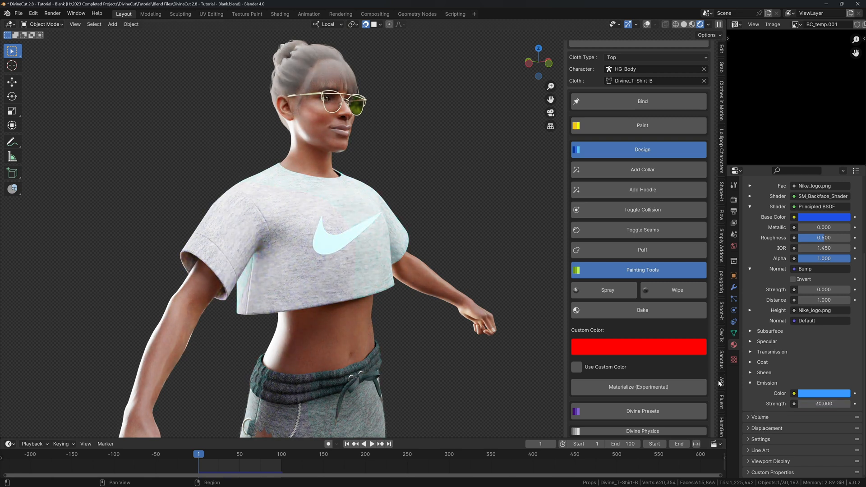
pyautogui.moveTo(505, 311); pyautogui.dragTo(432, 291, button='middle')
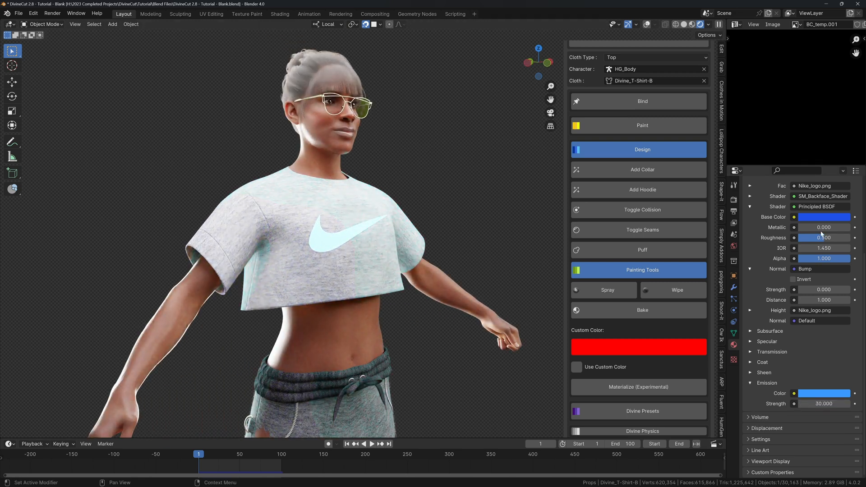
pyautogui.moveTo(462, 260); pyautogui.dragTo(370, 242, button='middle')
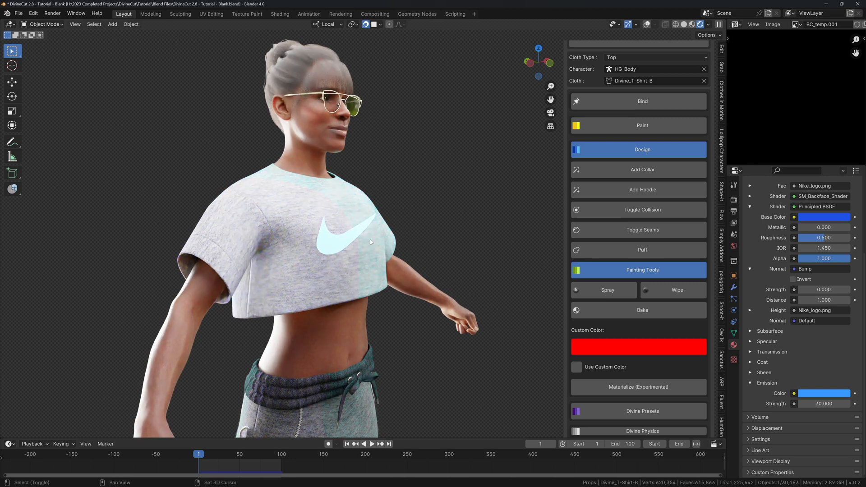
pyautogui.hotkey('shift', 'alt', 'z')
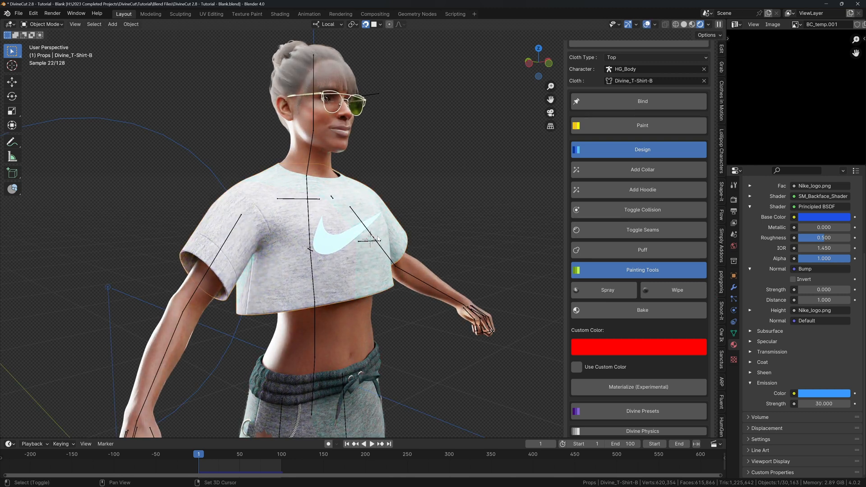
pyautogui.hotkey('shift', 'a')
# Add a Suzanne monkey helper, scale it down onto the shirt chest, then delete it.
pyautogui.write('monke')
pyautogui.press('Return')
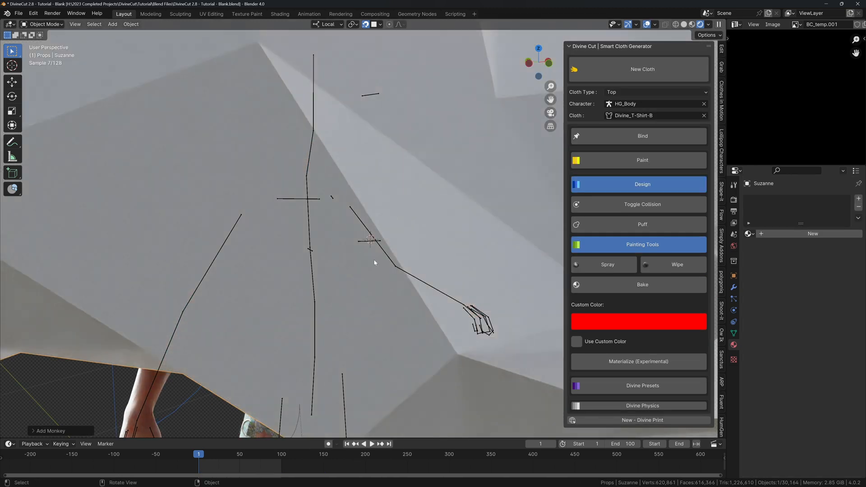
pyautogui.press('s')
pyautogui.click(368, 256)
pyautogui.press('g')
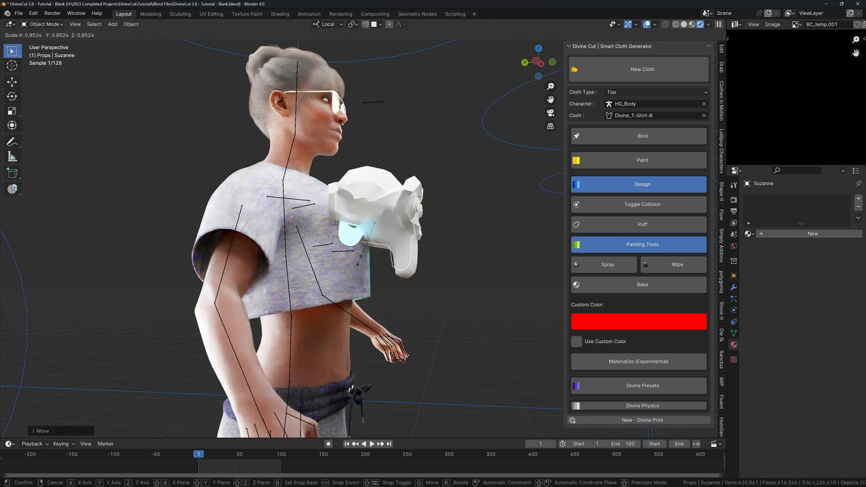
pyautogui.click(373, 232)
pyautogui.moveTo(373, 232); pyautogui.dragTo(315, 243, button='middle')
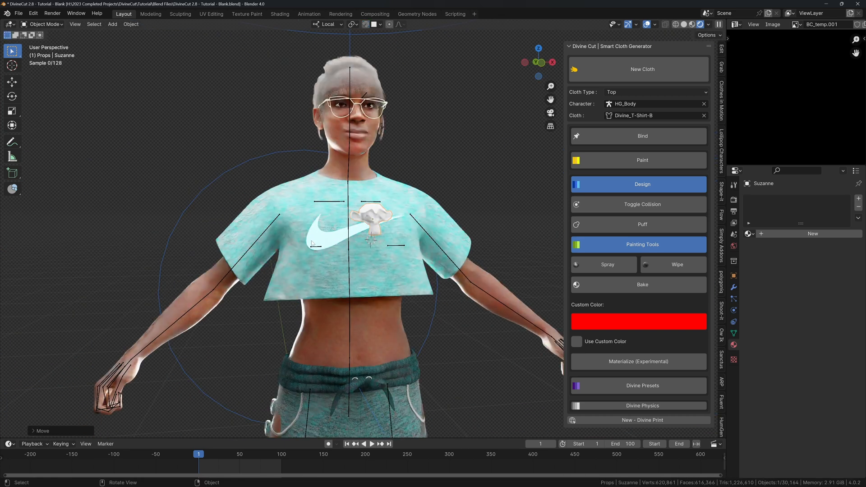
pyautogui.press('x')
pyautogui.click(315, 244)
# On the T-shirt material, set the logo's Emission Strength to 0 and Base Color to black.
pyautogui.click(316, 243)
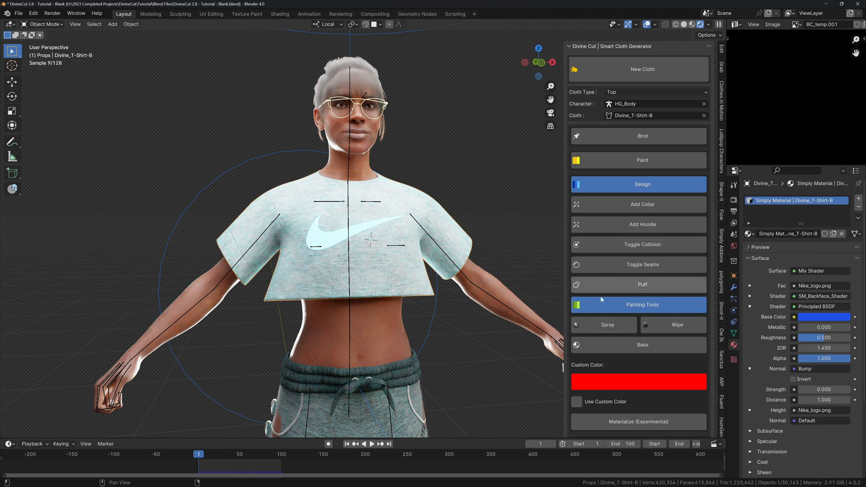
pyautogui.scroll(-3, 789, 437)
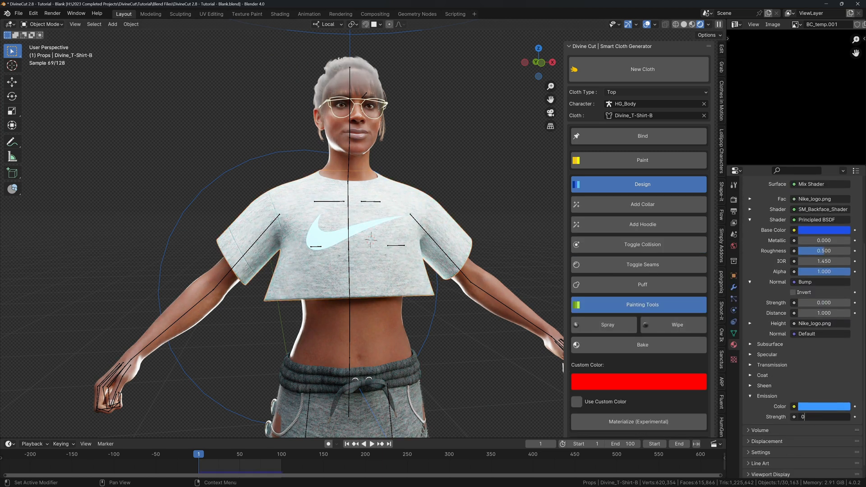
pyautogui.press('Return')
pyautogui.click(817, 232)
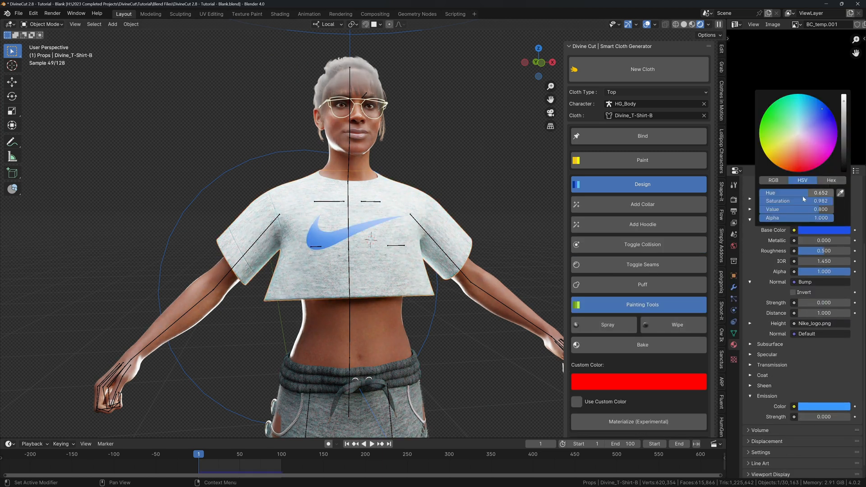
pyautogui.click(798, 133)
pyautogui.moveTo(843, 102); pyautogui.dragTo(843, 171)
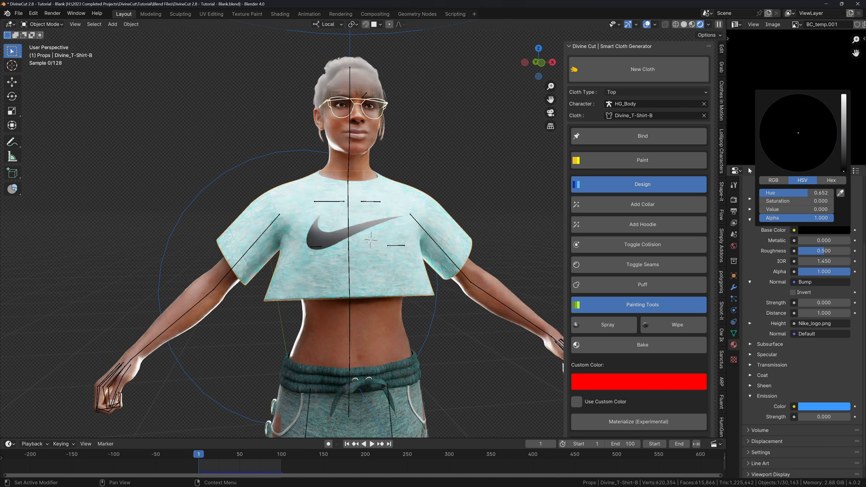
pyautogui.hotkey('shift', 'alt', 'z')
pyautogui.moveTo(353, 193); pyautogui.dragTo(410, 211, button='middle')
pyautogui.scroll(-3, 399, 207)
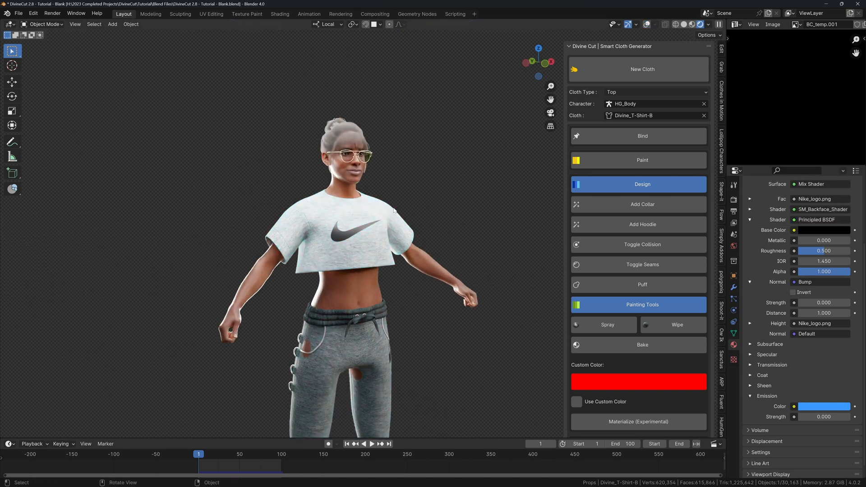
pyautogui.press('n')
pyautogui.scroll(-2, 388, 206)
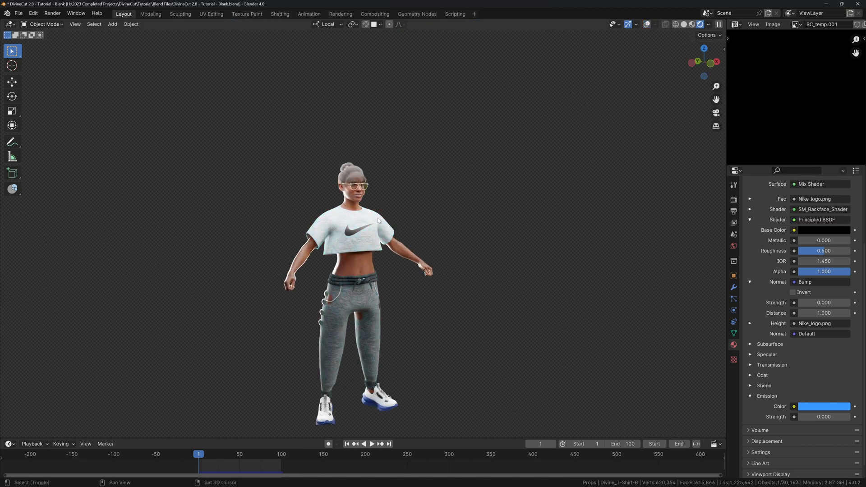
# Frame and orbit the view to the back of the figure and select the T-shirt.
pyautogui.press('KP_Decimal')
pyautogui.moveTo(372, 223); pyautogui.dragTo(316, 236, button='middle')
pyautogui.hotkey('alt', 'shift', 'z')
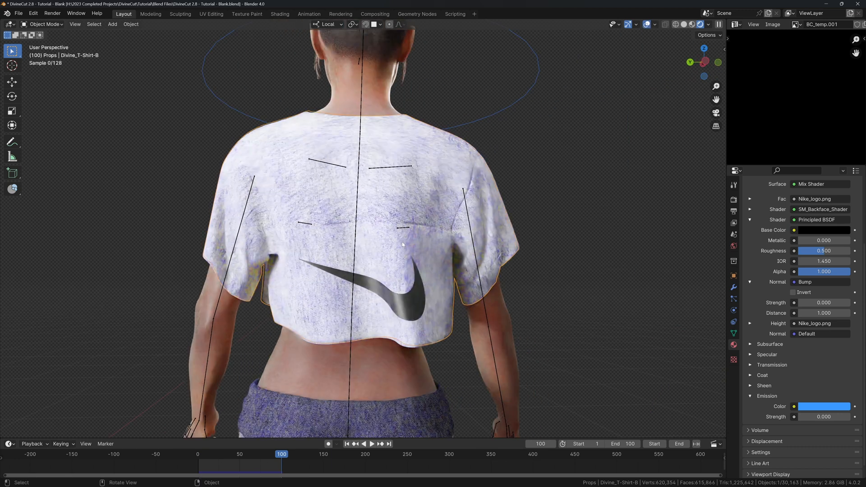
pyautogui.press('Tab')
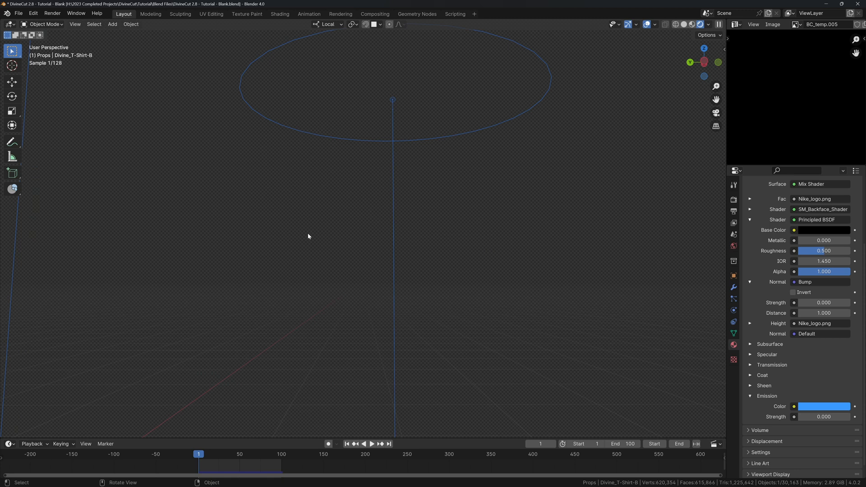
pyautogui.scroll(-3, 307, 227)
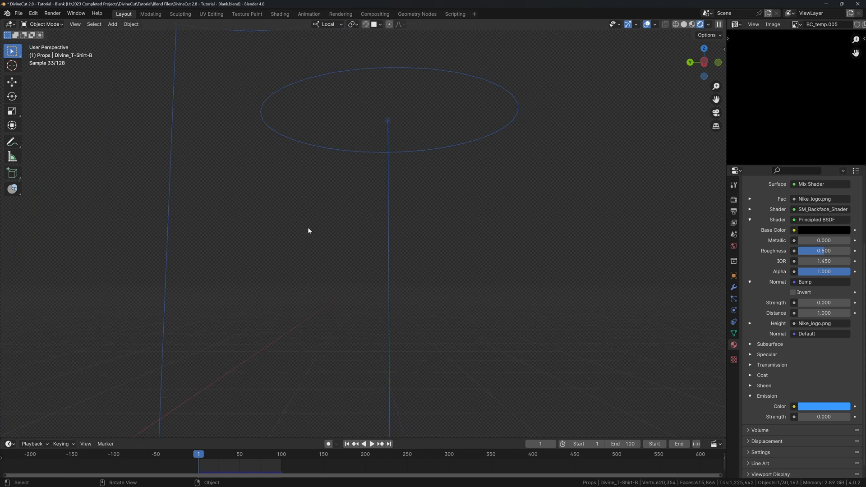
pyautogui.press('KP_Decimal')
pyautogui.moveTo(350, 263); pyautogui.dragTo(386, 288, button='middle')
pyautogui.click(372, 342)
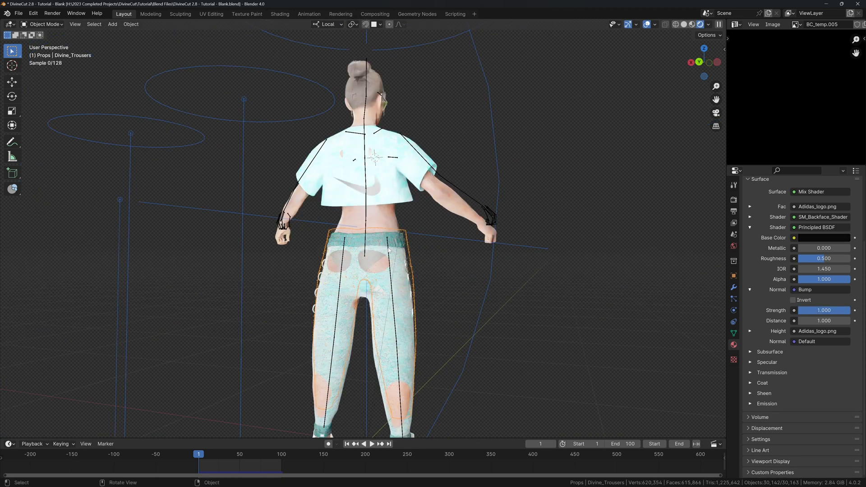
pyautogui.scroll(3, 382, 256)
pyautogui.moveTo(365, 101); pyautogui.dragTo(383, 180, button='middle')
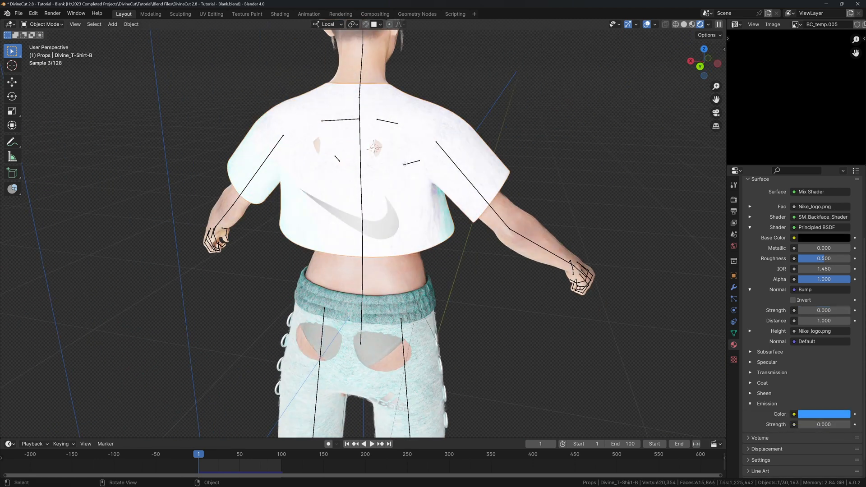
pyautogui.click(382, 184)
# In Edit Mode, circle-select the T-shirt's lower back faces and Wipe the bled-through swoosh off them.
pyautogui.press('Tab')
pyautogui.press('c')
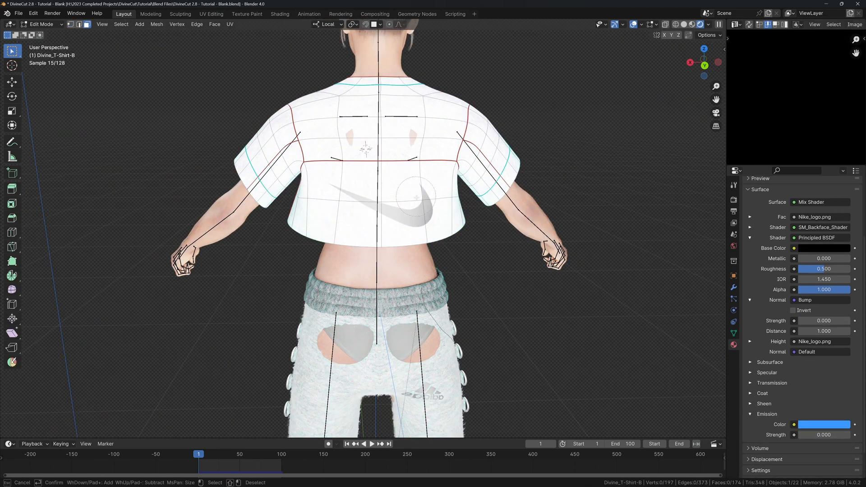
pyautogui.moveTo(416, 198); pyautogui.dragTo(323, 201)
pyautogui.press('Escape')
pyautogui.press('n')
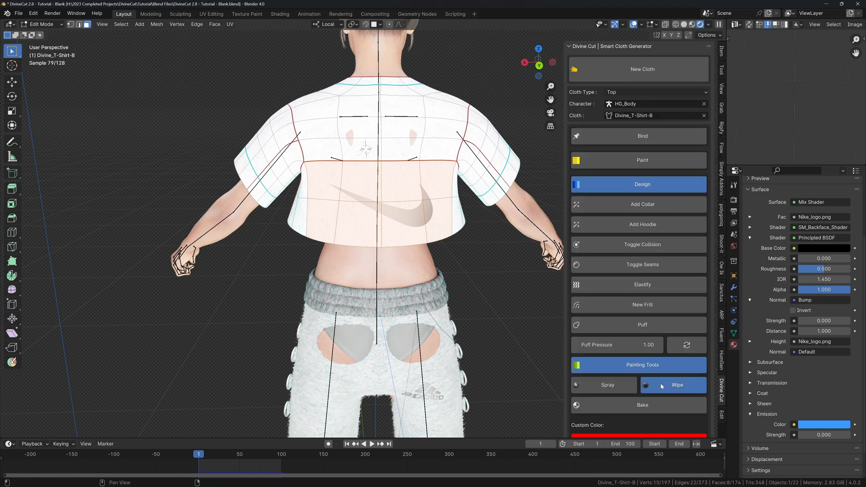
pyautogui.click(661, 387)
pyautogui.scroll(-4, 662, 387)
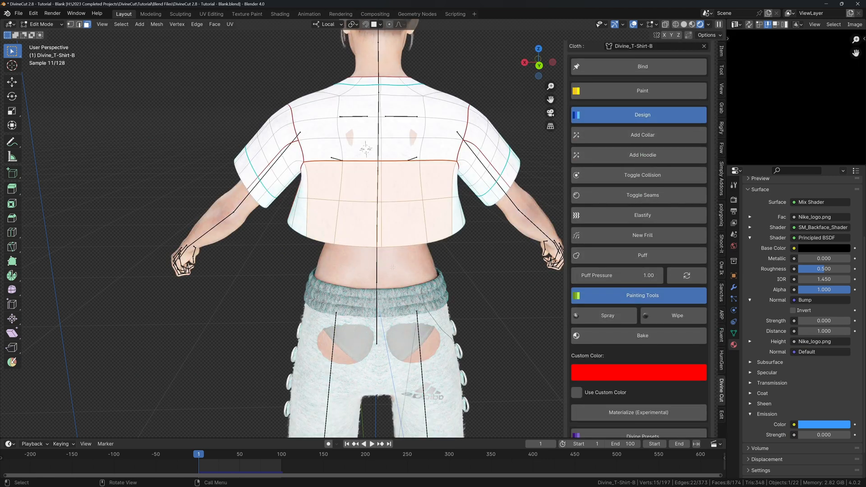
pyautogui.moveTo(392, 267); pyautogui.dragTo(389, 260, button='middle')
pyautogui.press('Tab')
pyautogui.click(422, 380)
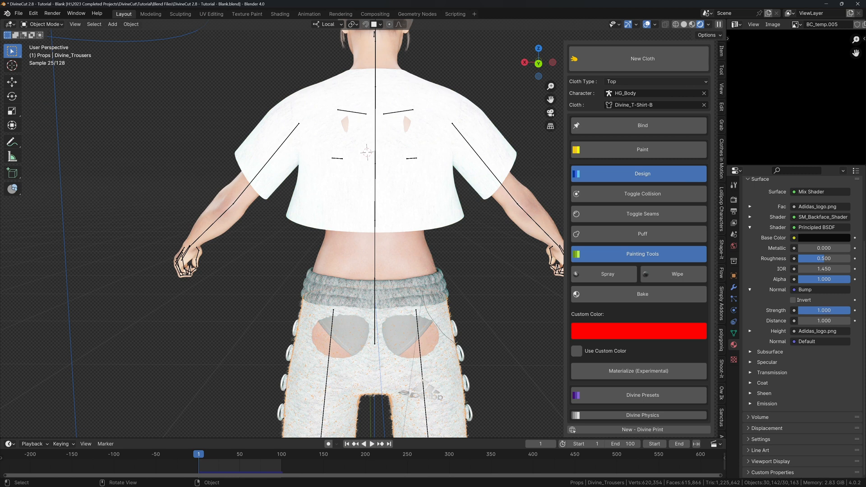
# In Edit Mode, select the trouser faces around the Adidas logo, Wipe them, and deselect with Alt+A.
pyautogui.press('Tab')
pyautogui.keyDown('shift'); pyautogui.moveTo(423, 380); pyautogui.dragTo(417, 252, button='middle'); pyautogui.keyUp('shift')
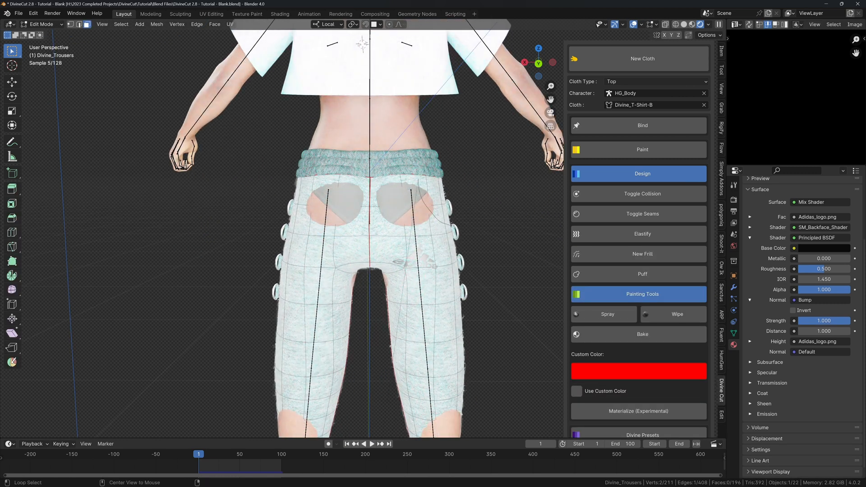
pyautogui.click(414, 261)
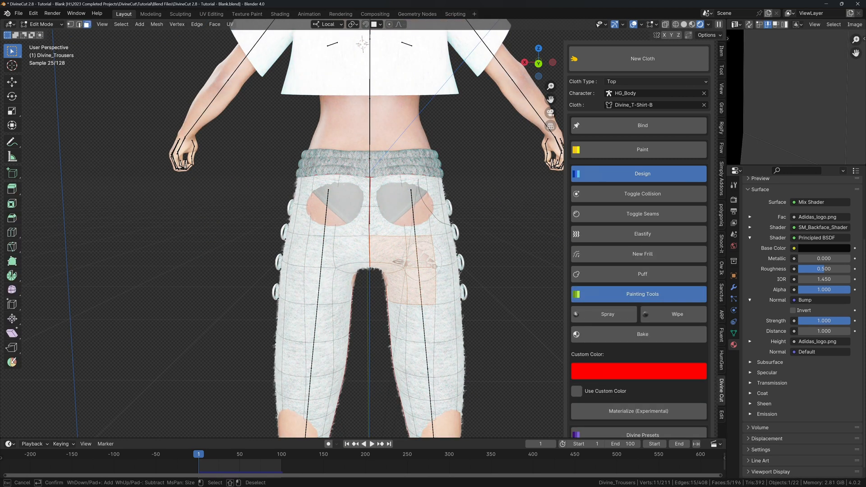
pyautogui.moveTo(421, 261); pyautogui.dragTo(423, 262)
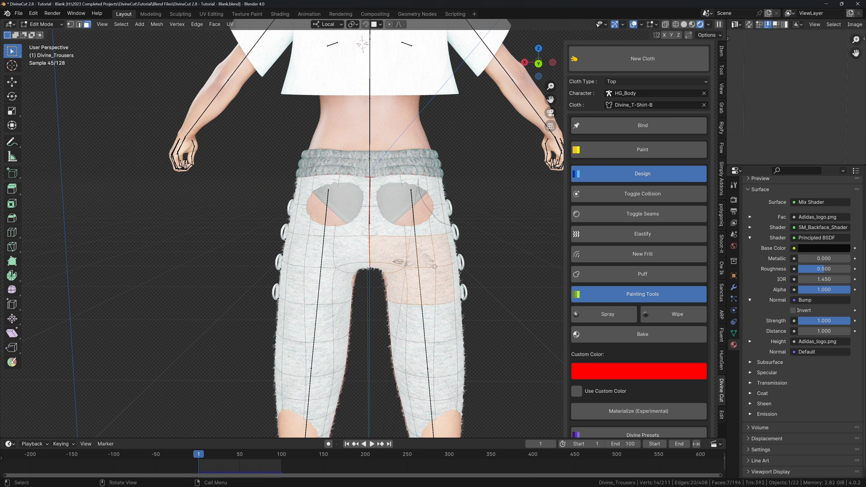
pyautogui.click(651, 317)
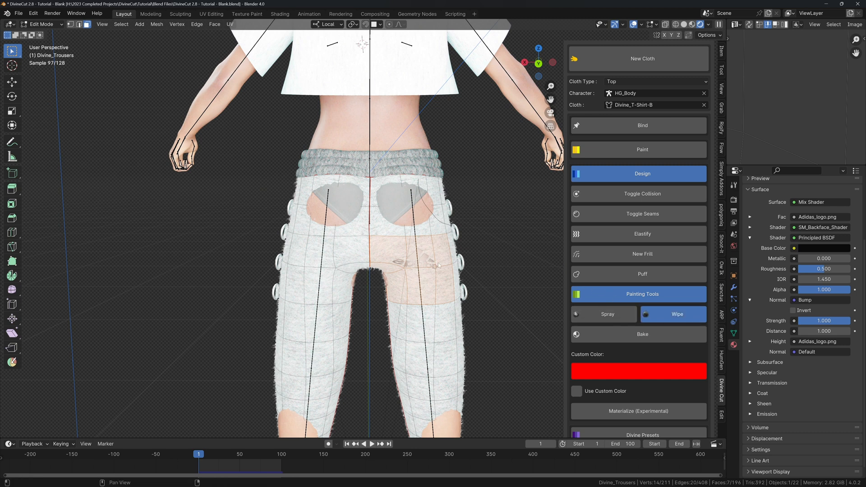
pyautogui.hotkey('alt', 'a')
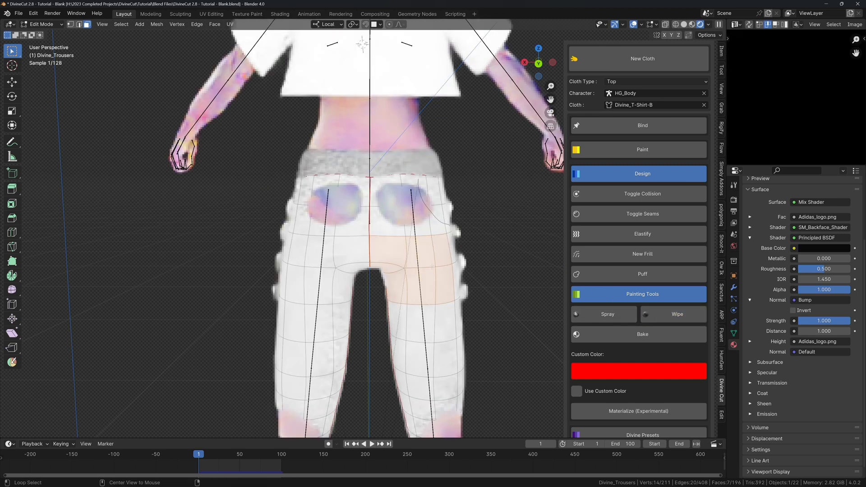
pyautogui.press('Tab')
pyautogui.moveTo(450, 258); pyautogui.dragTo(342, 254, button='middle')
pyautogui.hotkey('alt', 'shift', 'z')
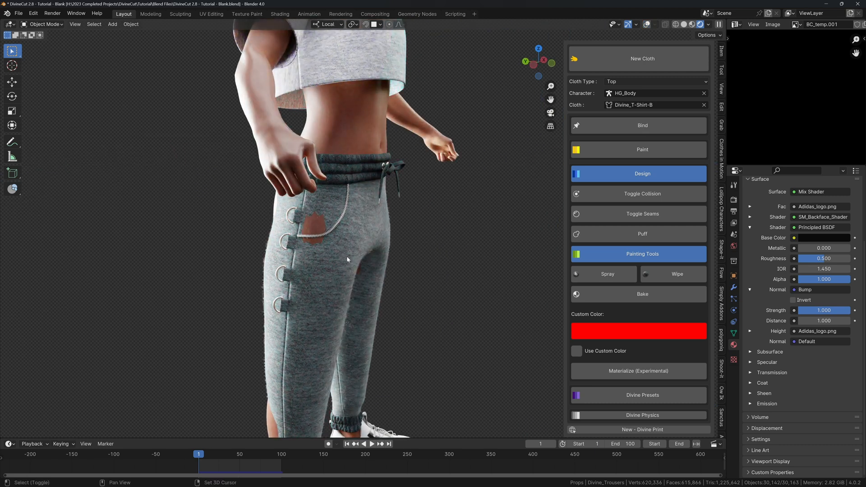
# Jump to frame 100 and orbit around the character's front and waistband.
pyautogui.hotkey('shift', 'Right')
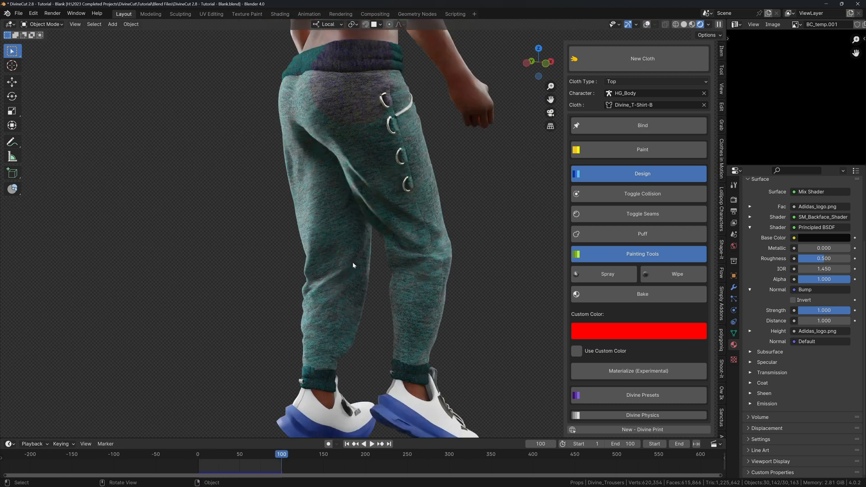
pyautogui.scroll(-4, 353, 262)
pyautogui.moveTo(399, 226); pyautogui.dragTo(367, 230, button='middle')
pyautogui.scroll(3, 349, 306)
pyautogui.scroll(2, 374, 259)
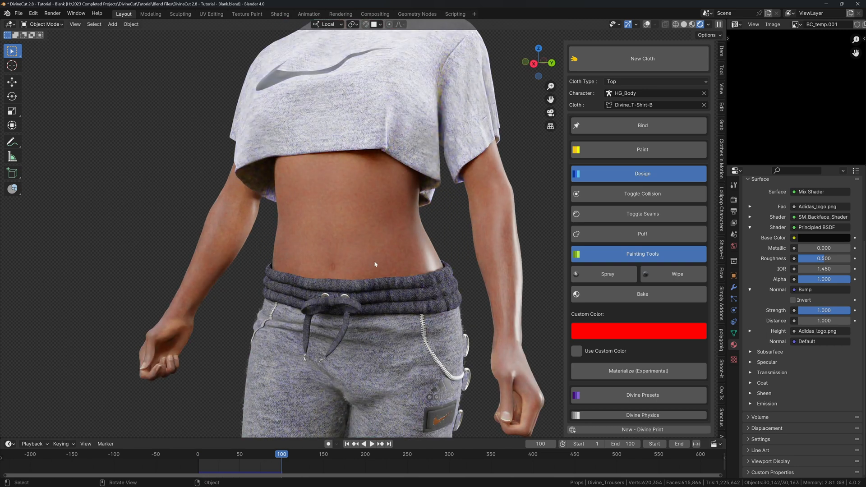
pyautogui.moveTo(376, 264); pyautogui.dragTo(389, 224, button='middle')
pyautogui.scroll(2, 383, 232)
pyautogui.moveTo(313, 257)
pyautogui.mouseDown(button='middle')
pyautogui.moveTo(357, 259)
pyautogui.moveTo(334, 258)
pyautogui.moveTo(352, 252)
pyautogui.moveTo(361, 272)
pyautogui.moveTo(385, 274)
pyautogui.moveTo(412, 241)
pyautogui.moveTo(386, 239)
pyautogui.moveTo(363, 178)
pyautogui.moveTo(385, 194)
pyautogui.moveTo(368, 193)
pyautogui.mouseUp(button='middle')
pyautogui.scroll(-6, 425, 296)
pyautogui.scroll(-2, 419, 310)
pyautogui.scroll(4, 387, 266)
pyautogui.scroll(-4, 386, 239)
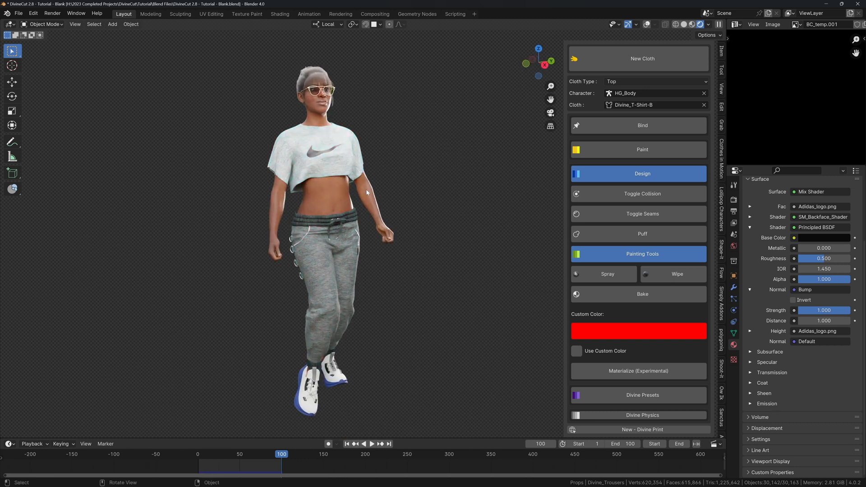
# Collapse the Painting Tools panel and turn viewport overlays off for a clean view.
pyautogui.click(642, 254)
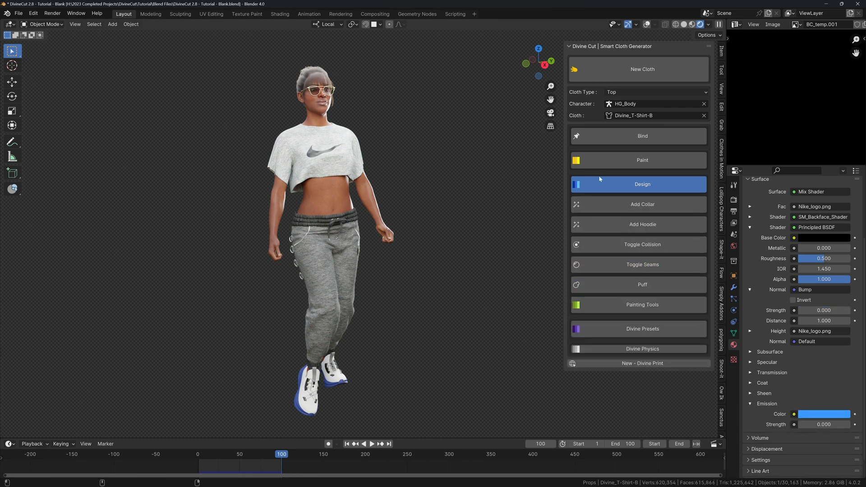
pyautogui.press('Tab')
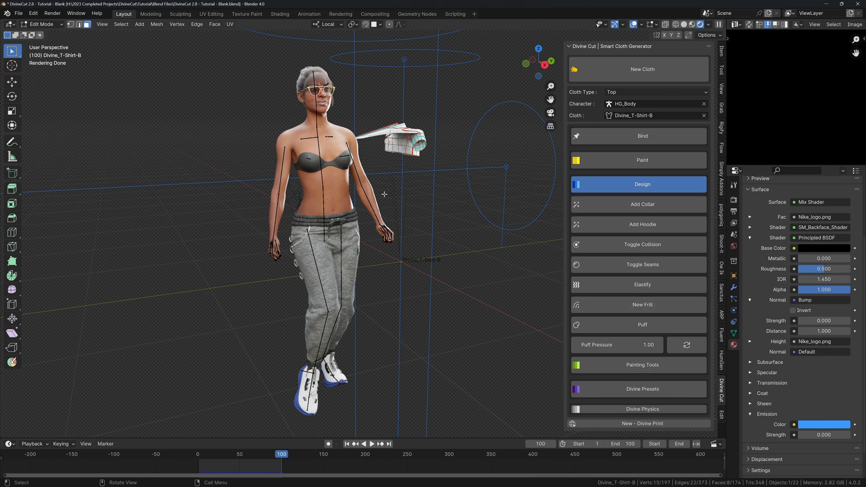
pyautogui.press('Tab')
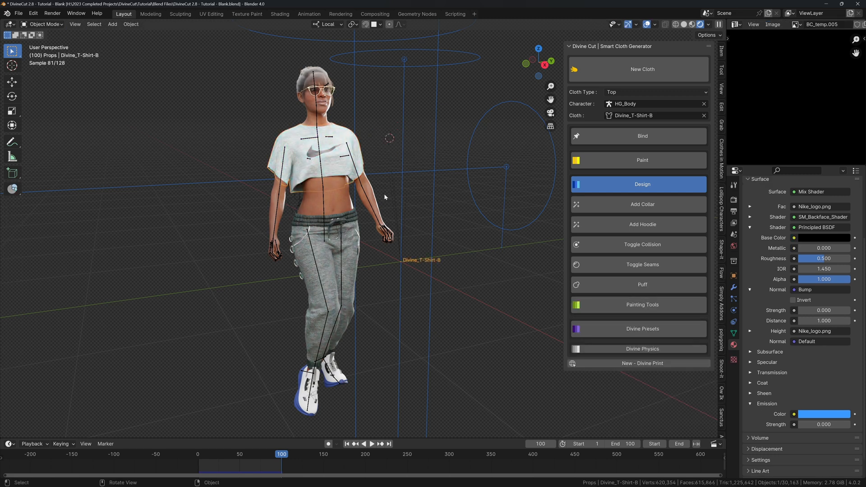
pyautogui.hotkey('shift', 'alt', 'z')
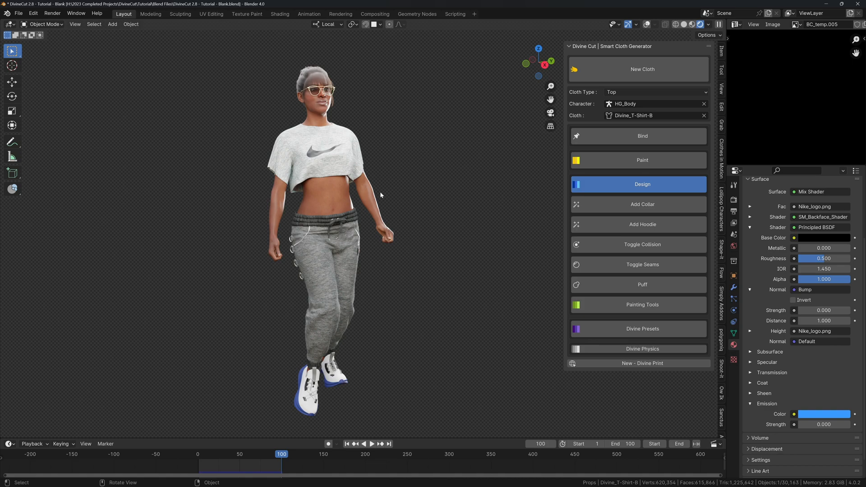